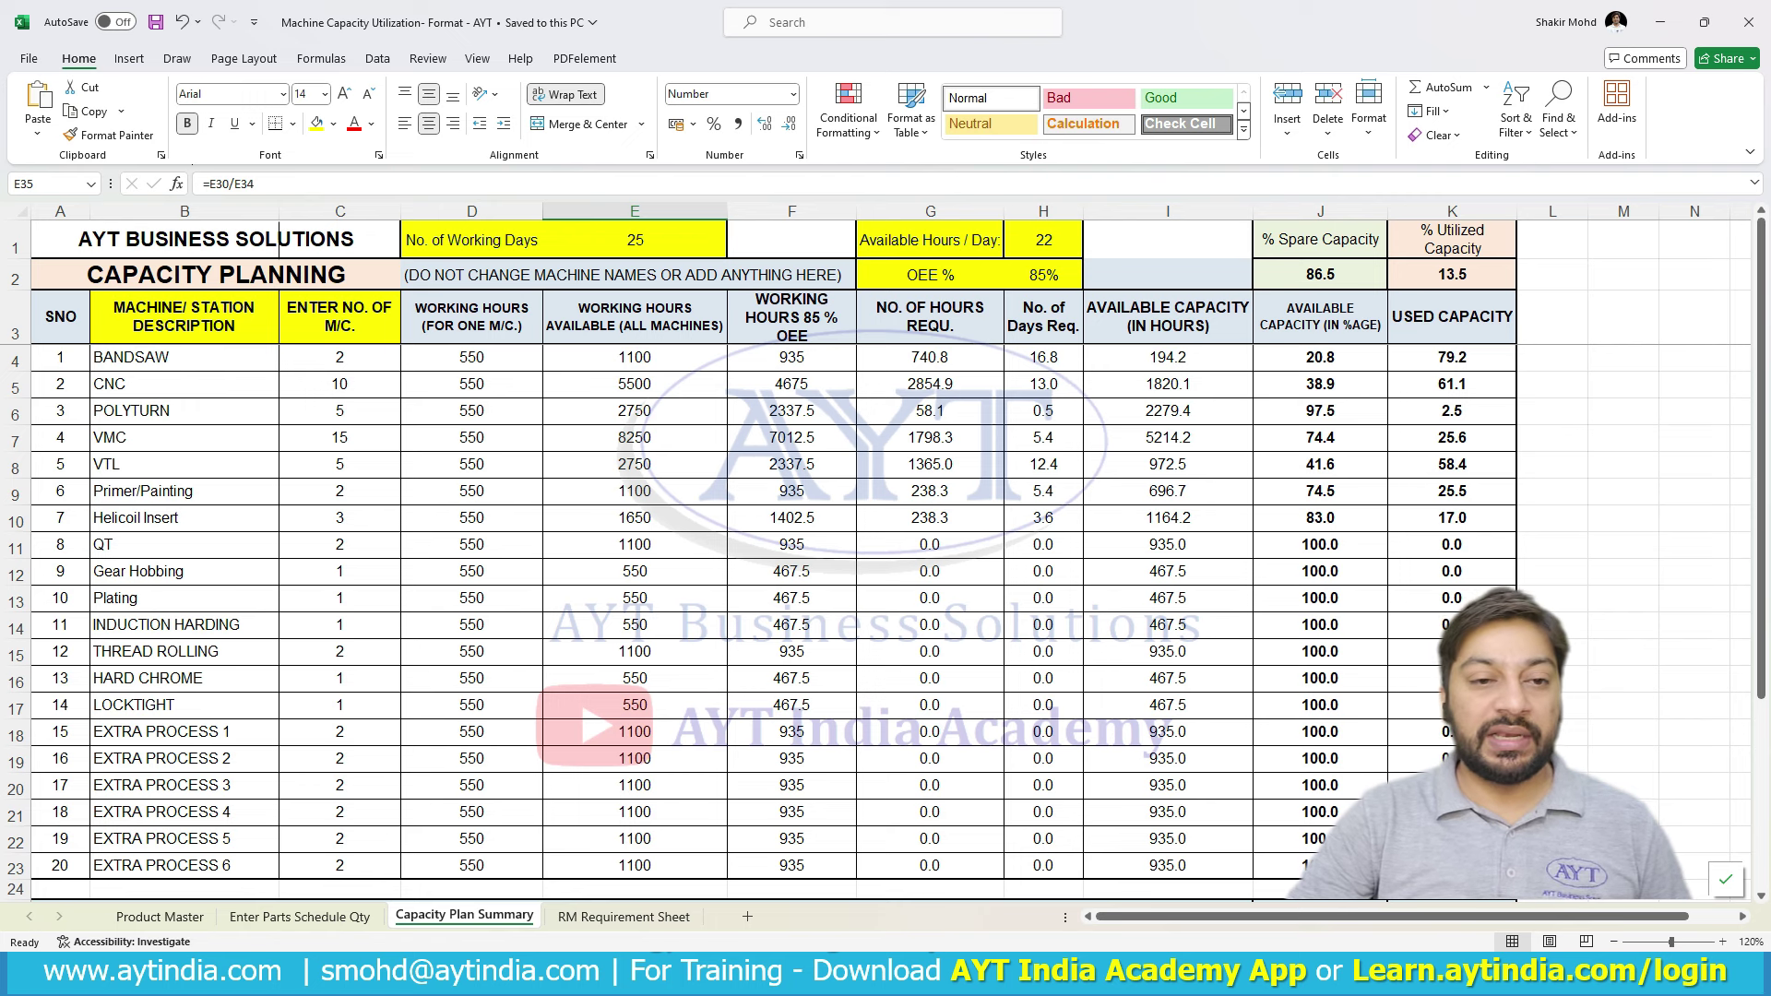
- Review the machine and station descriptions in column B from BANDSAW down to EXTRA PROCESS 1
left_click_drag(185, 316, 276, 879)
key("Down")
key("Down")
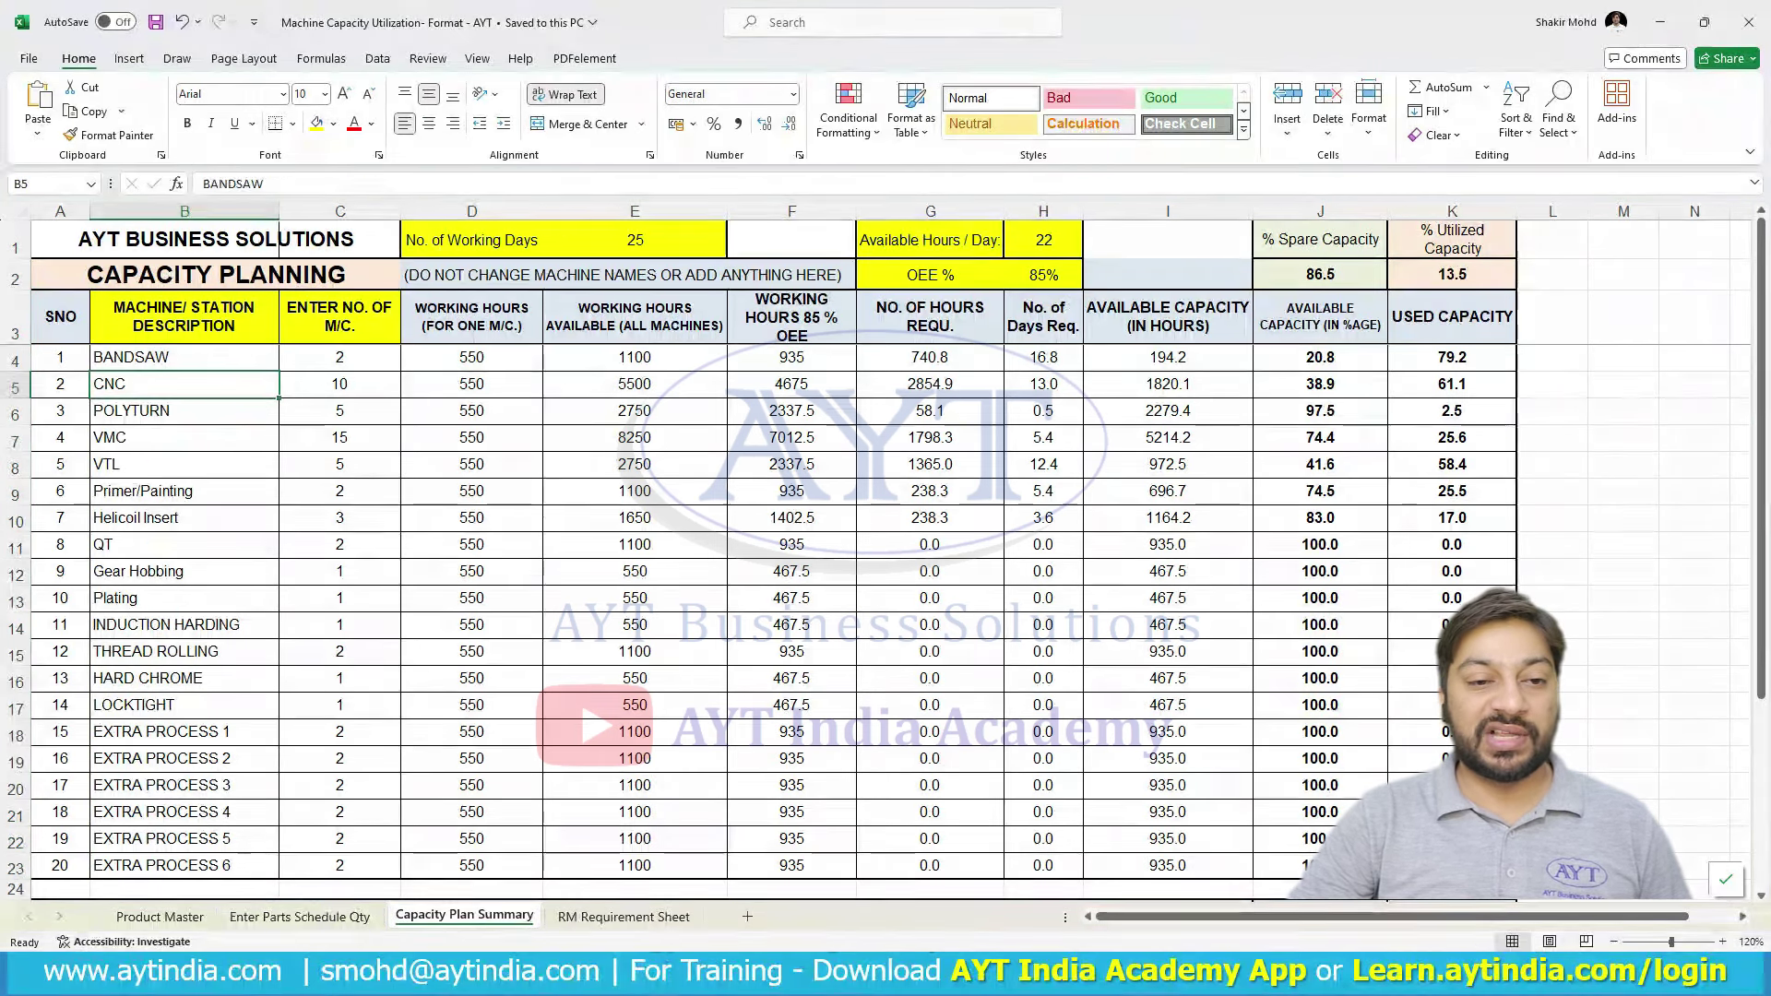
key("Down")
key("Down")
key("Down")
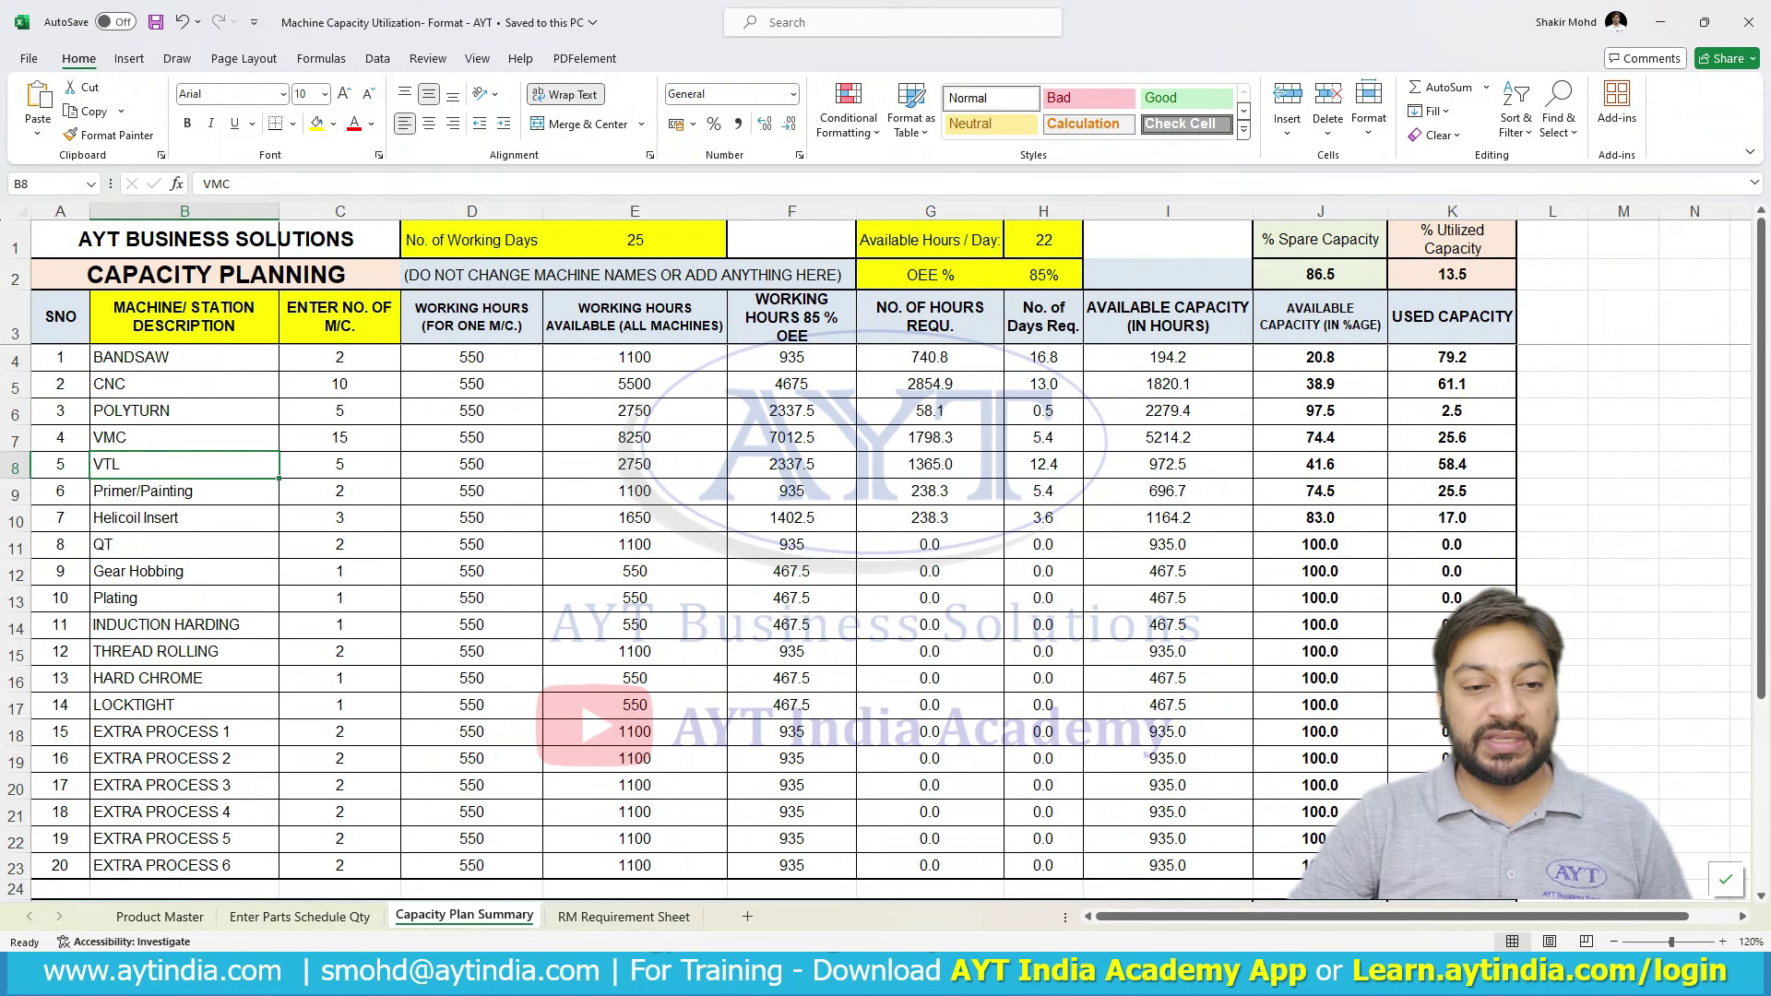
key("Down")
key("Down")
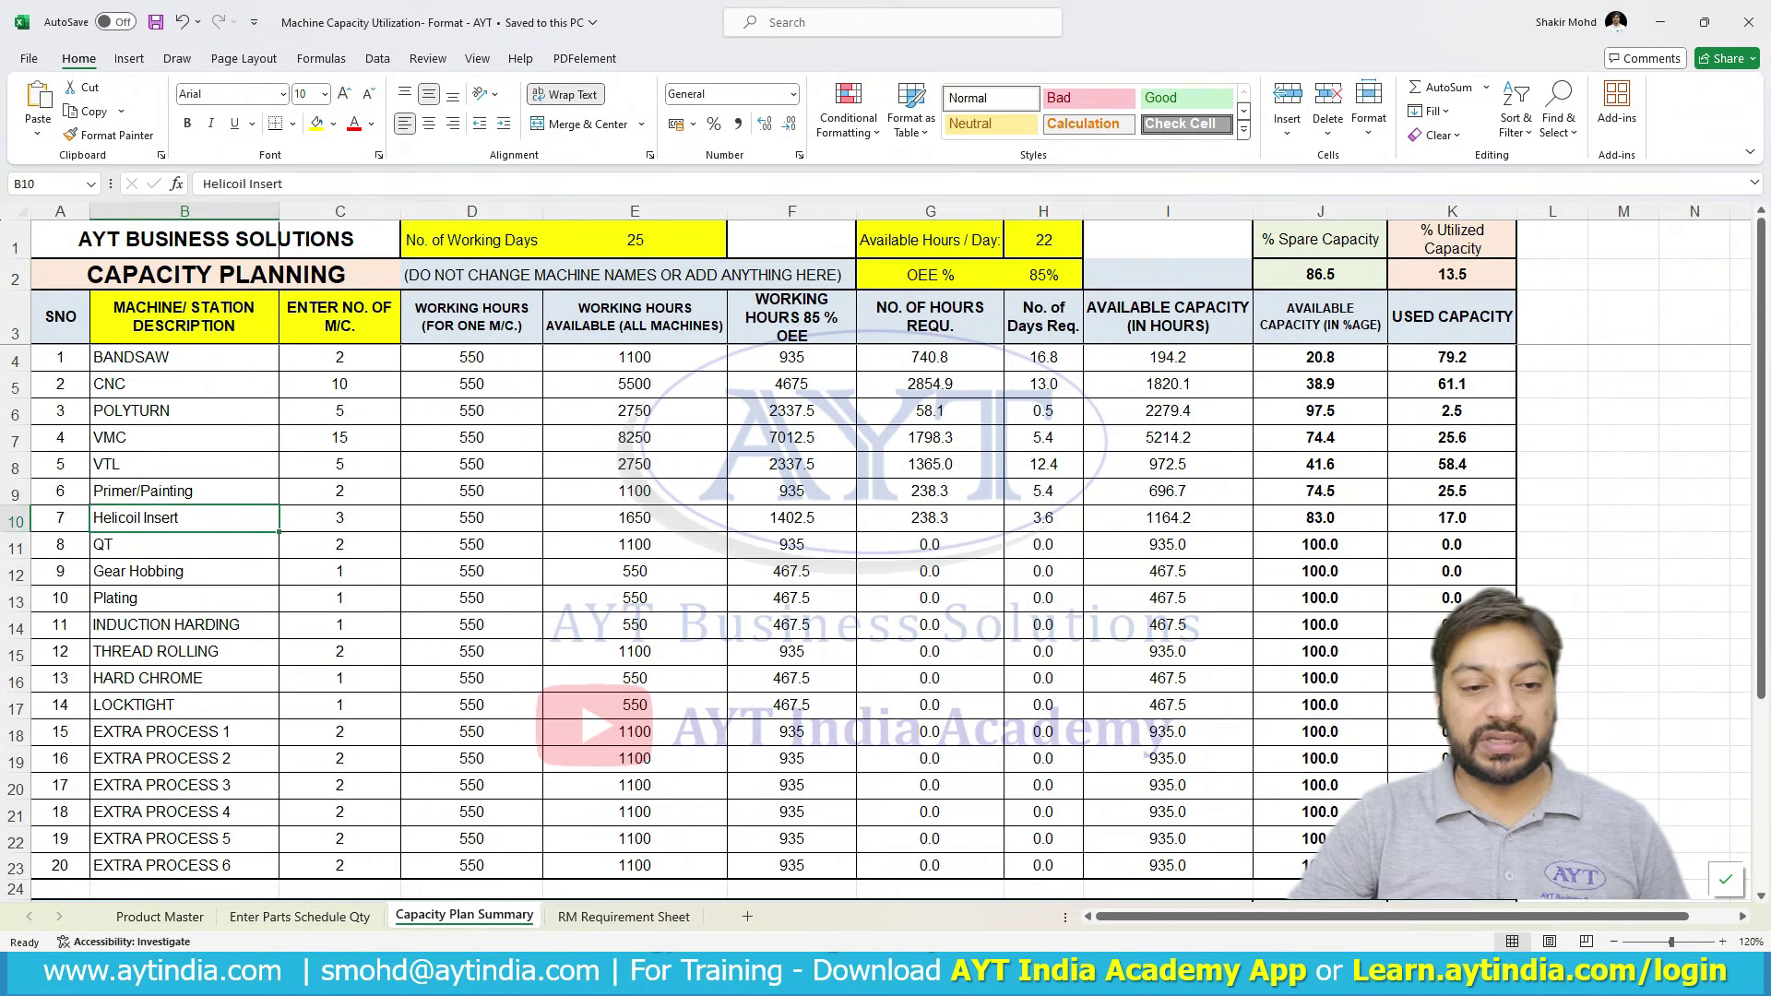
key("Down")
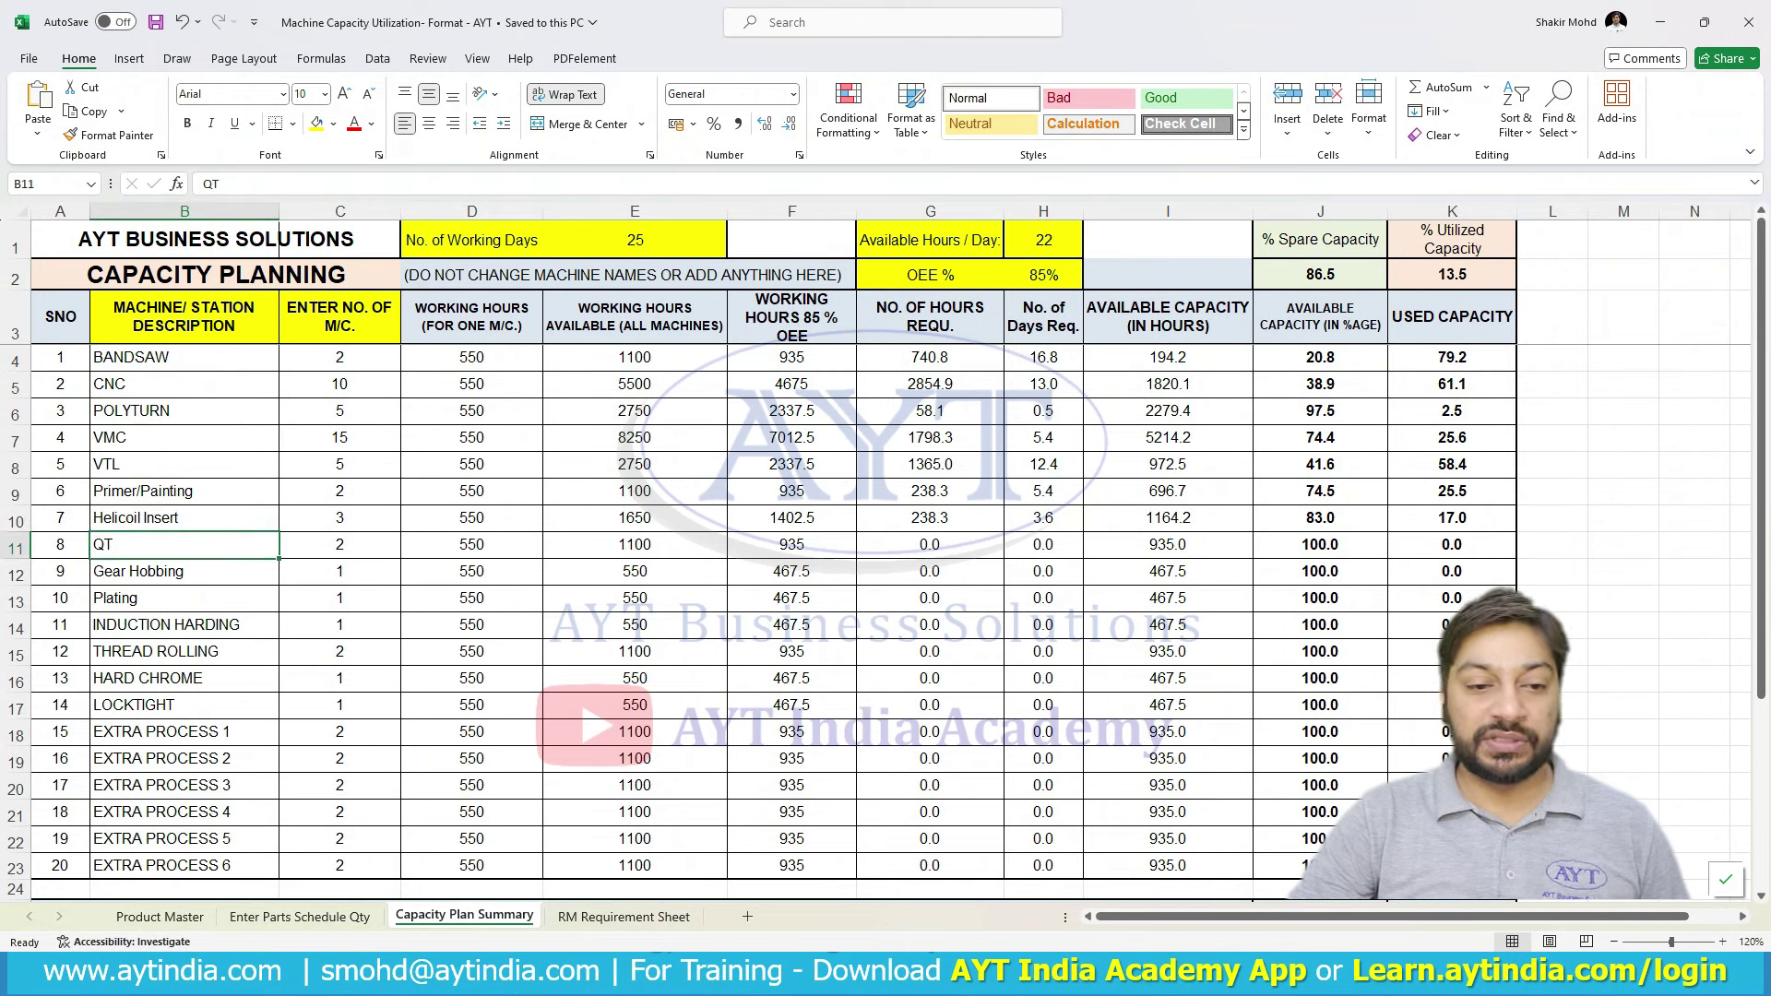
key("Down")
key("Down")
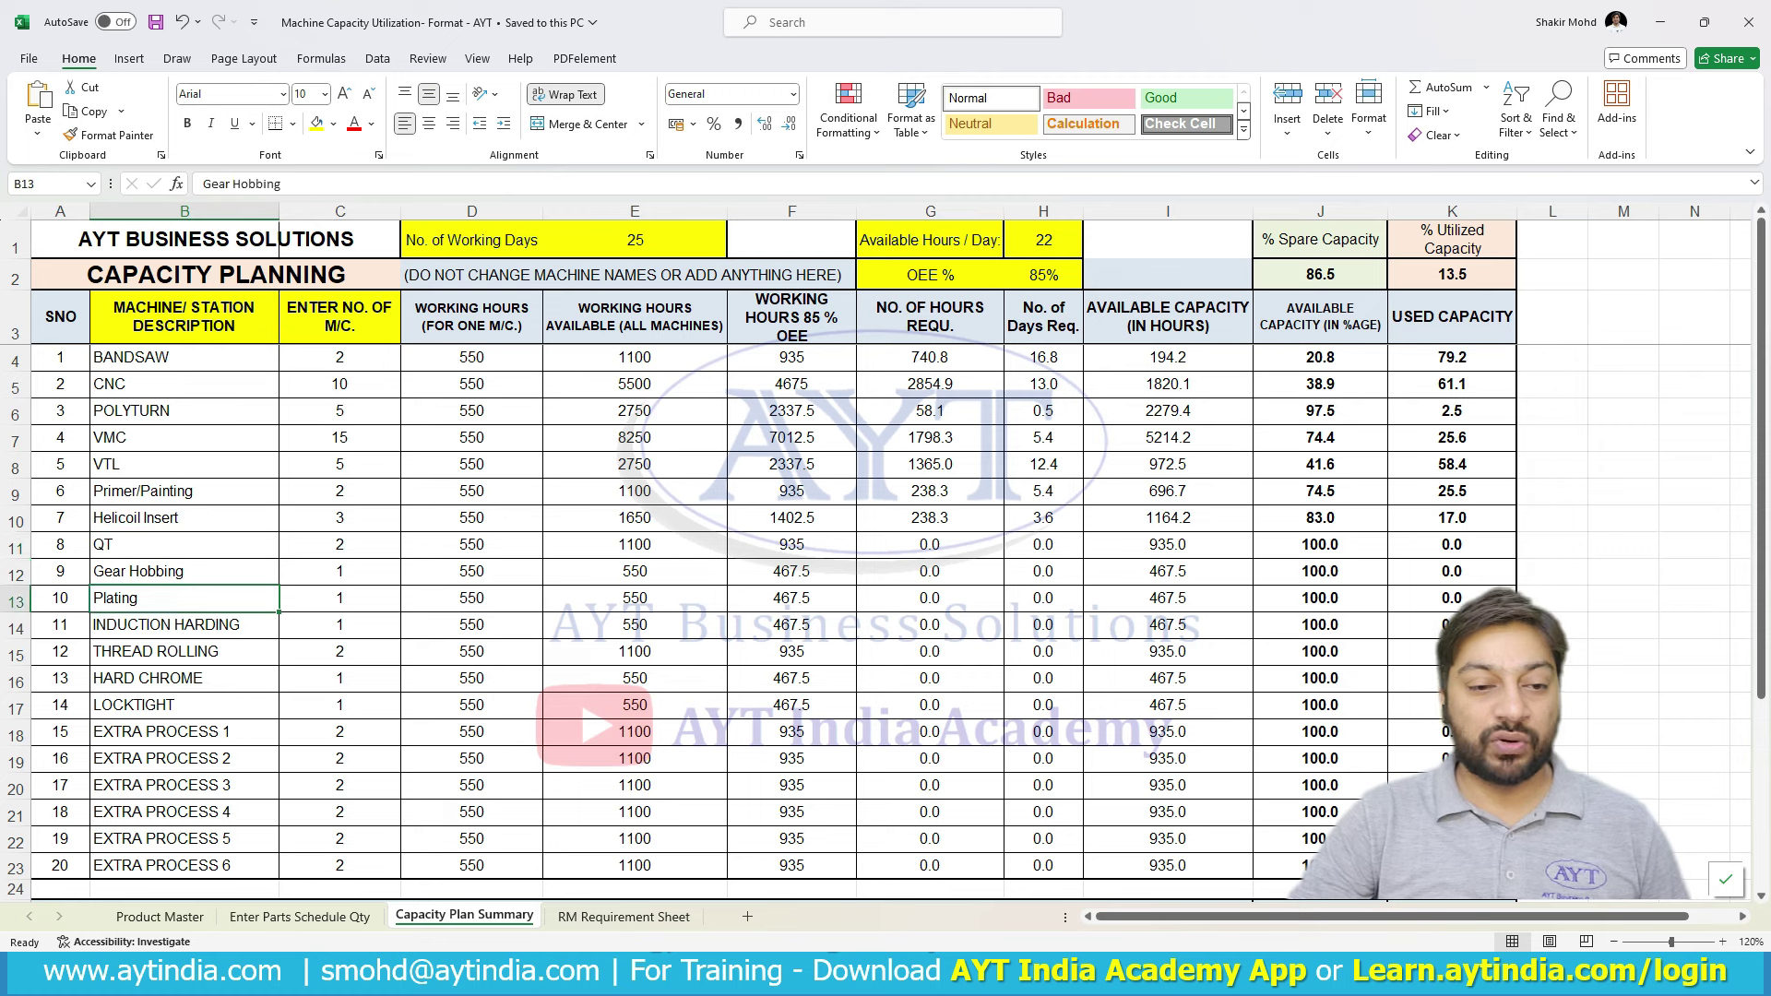
key("Down")
key("Down")
key("Down")
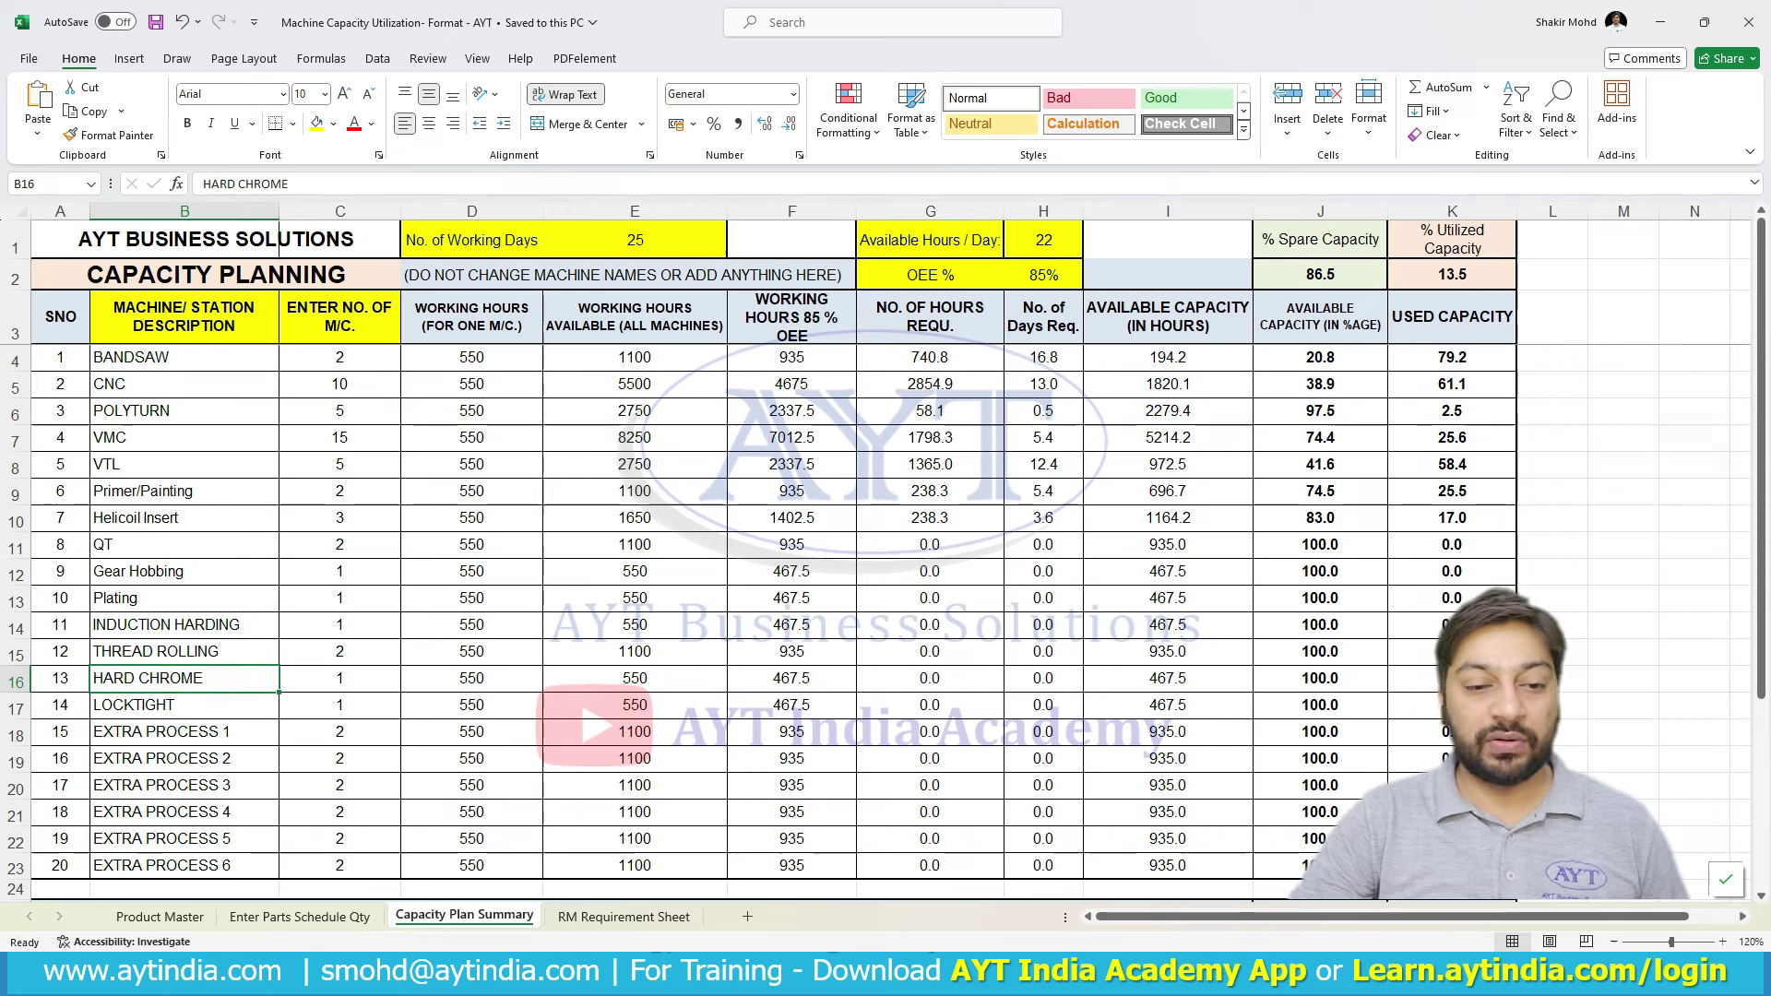
key("Down")
key("Down")
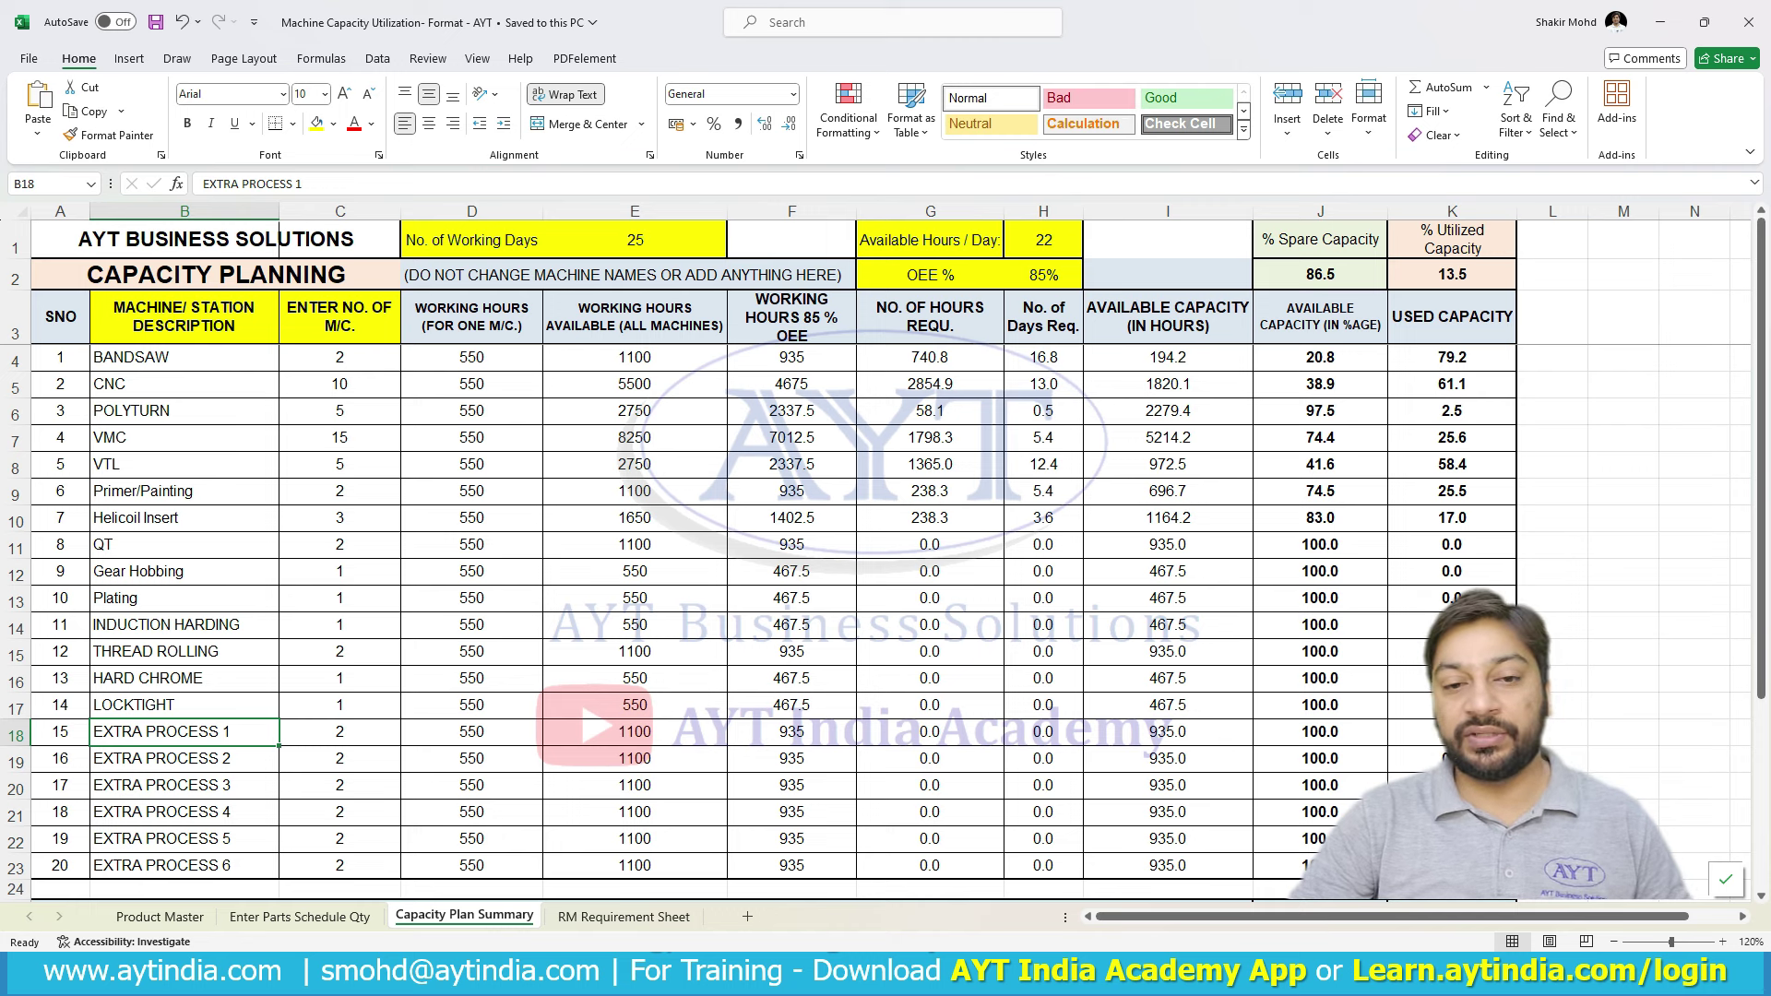
- Review the number of machines entered for BANDSAW through Helicoil Insert, and select the full machine list B4:B23
left_click(185, 358)
left_click(340, 358)
left_click(340, 384)
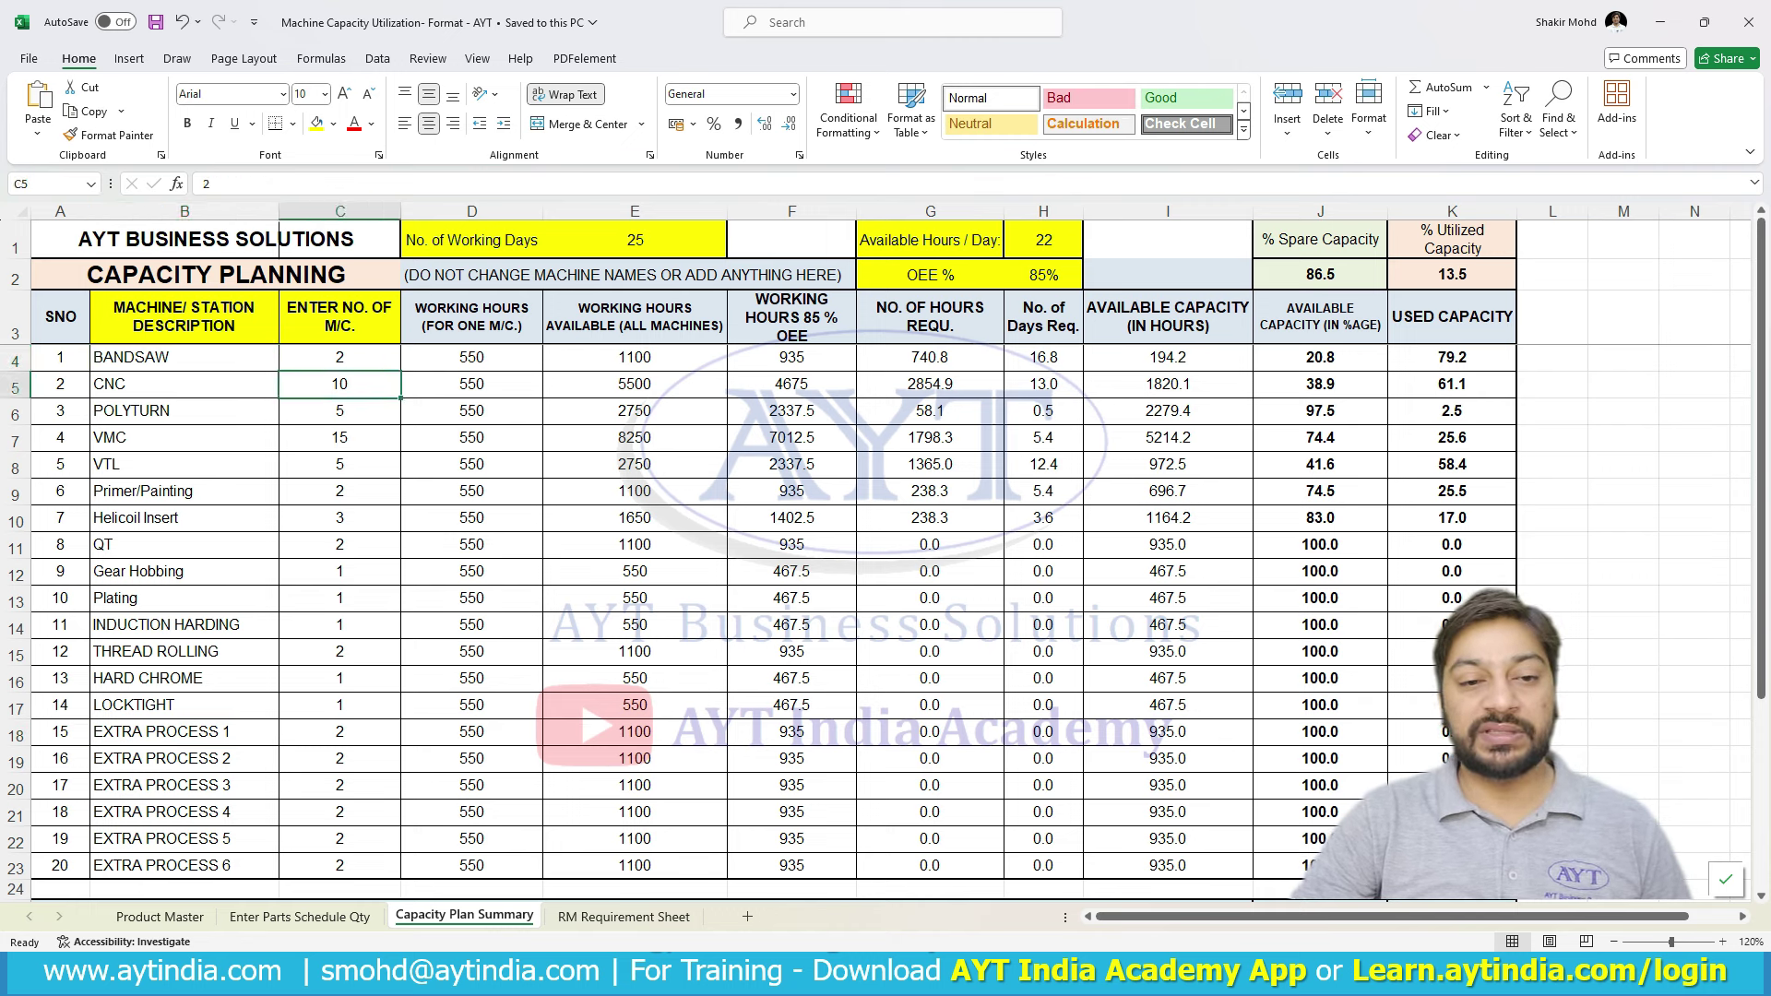
key("Down")
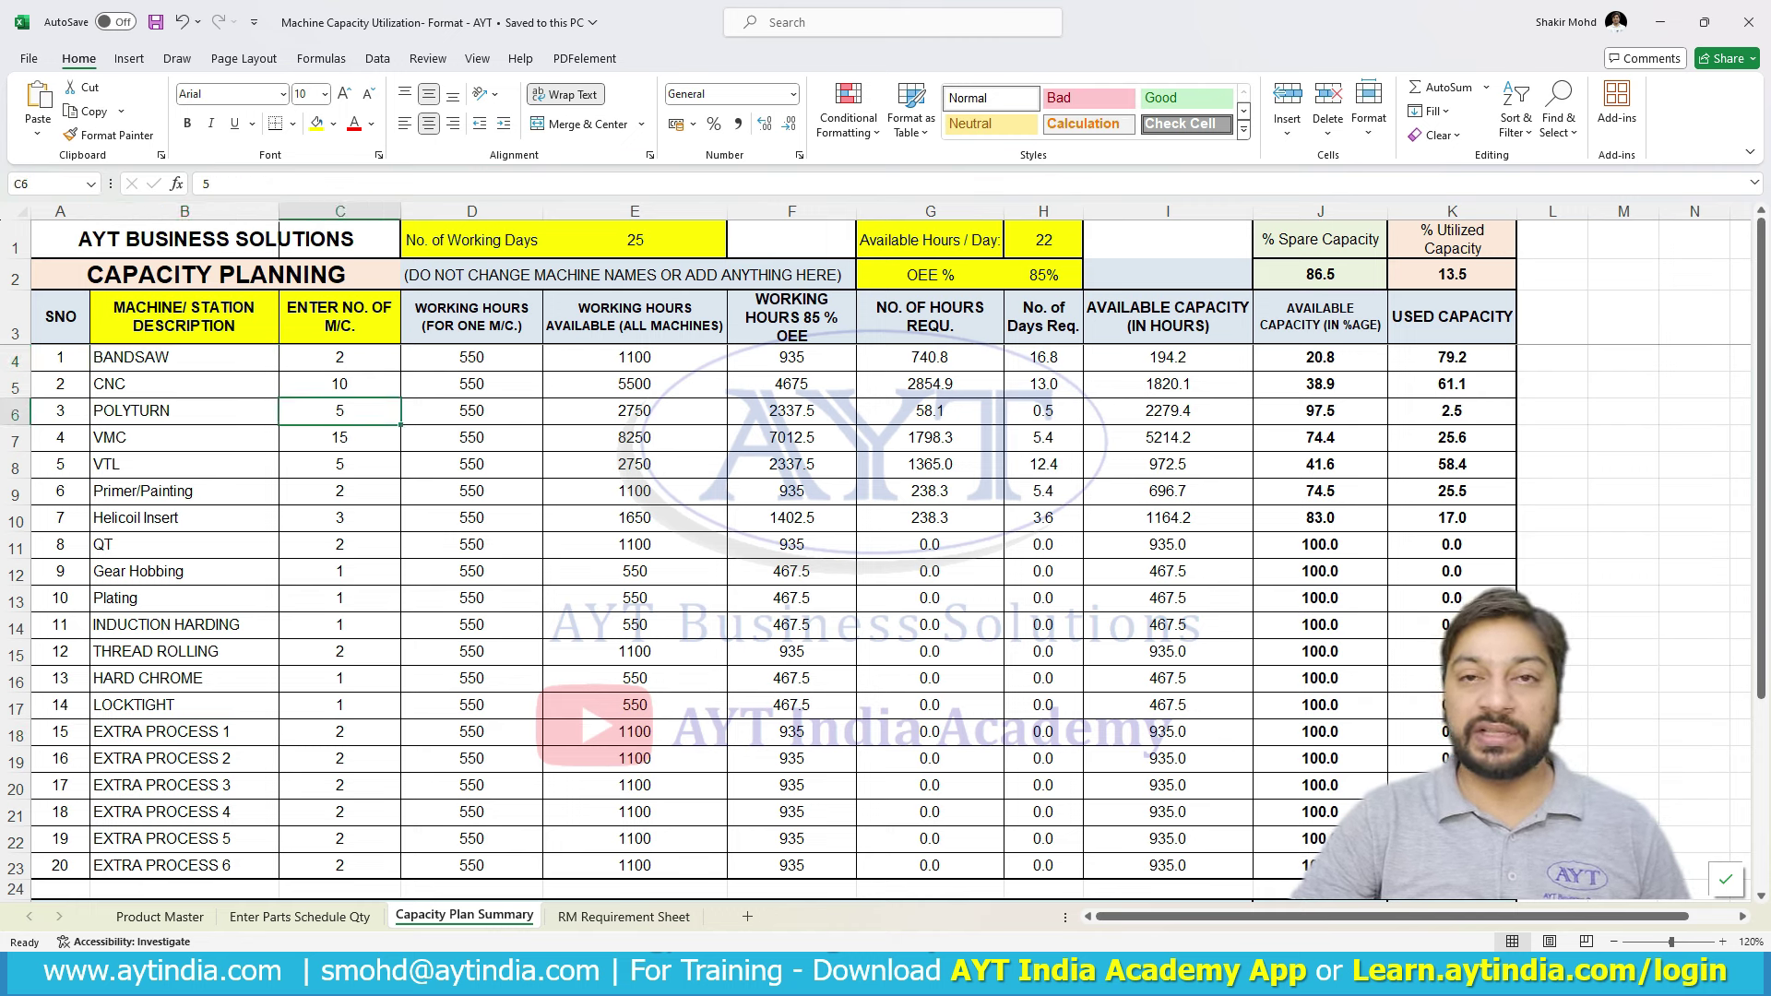
key("Down")
key("Down")
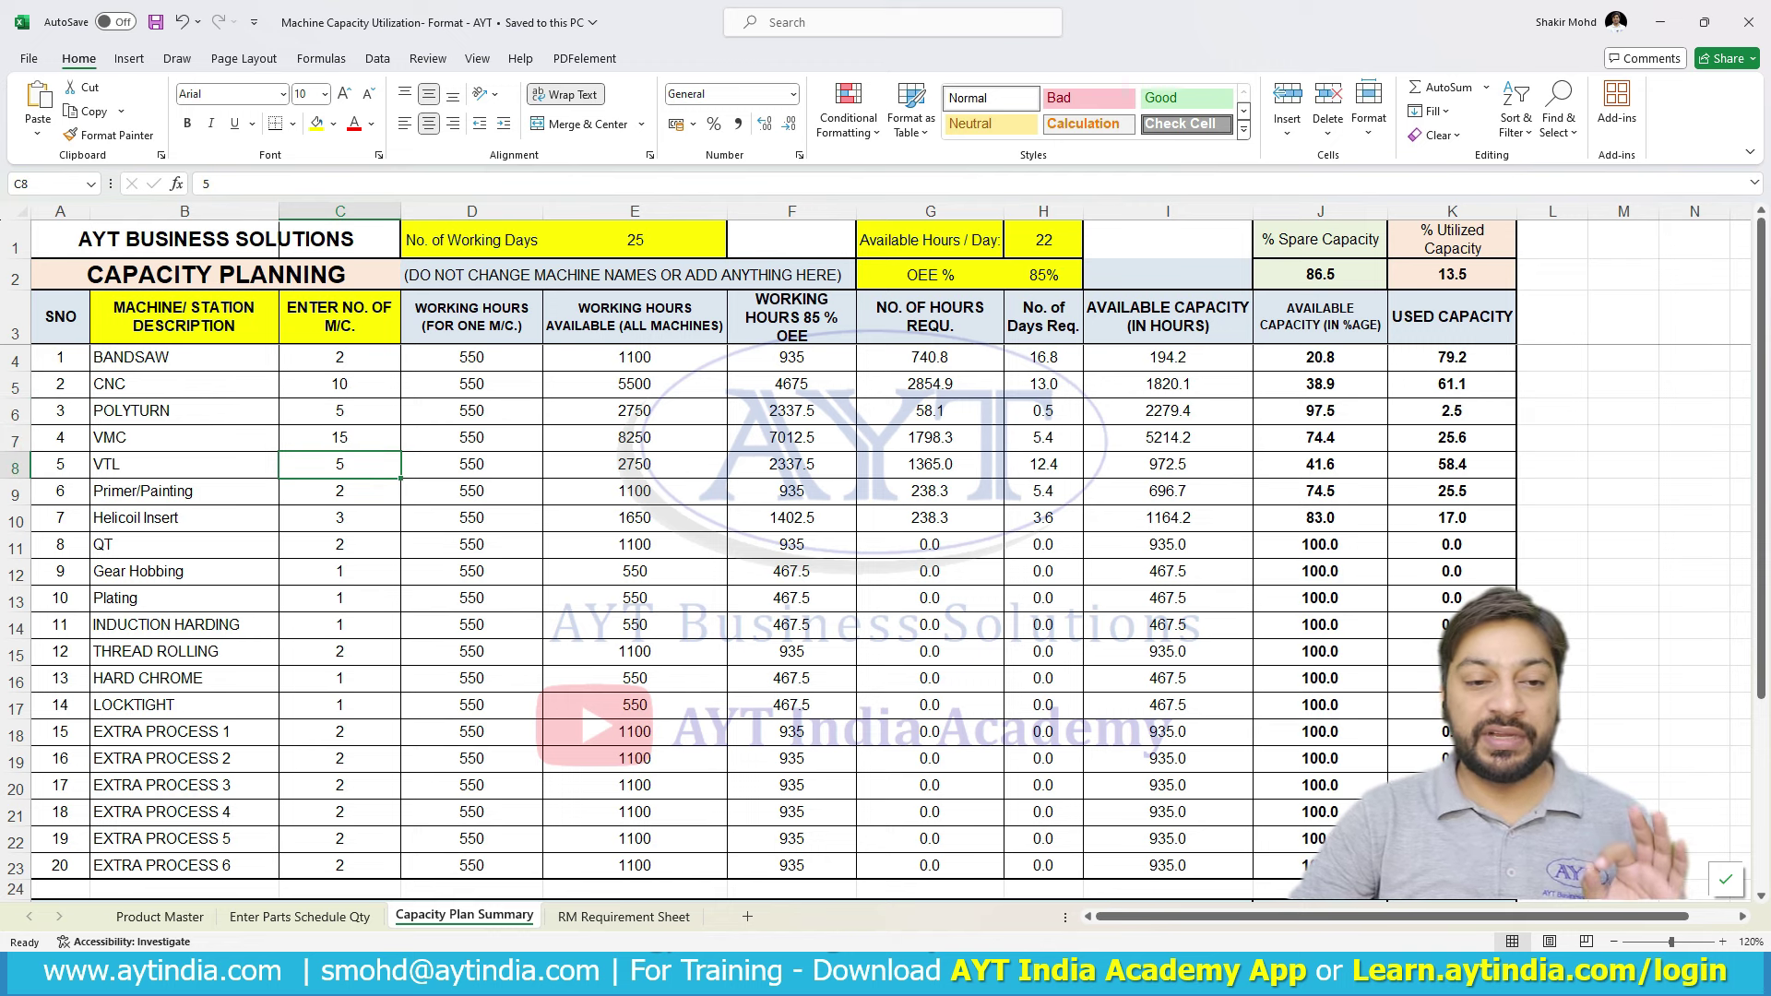
key("Down")
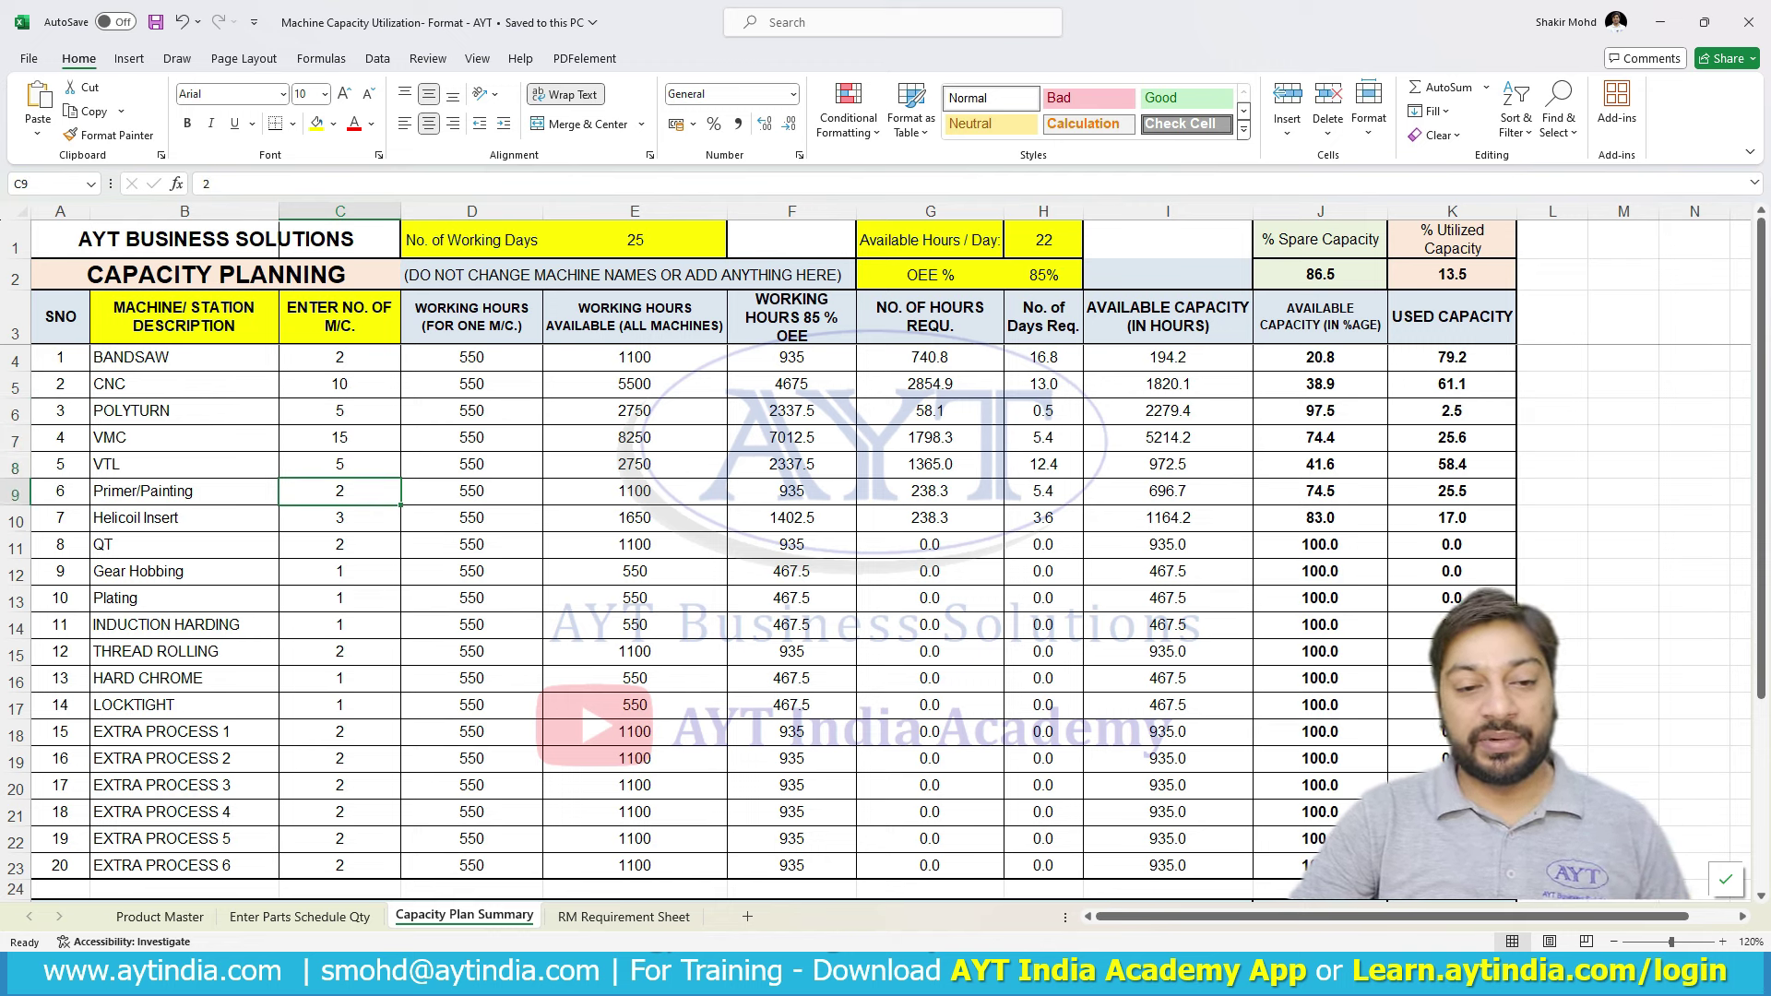
key("Down")
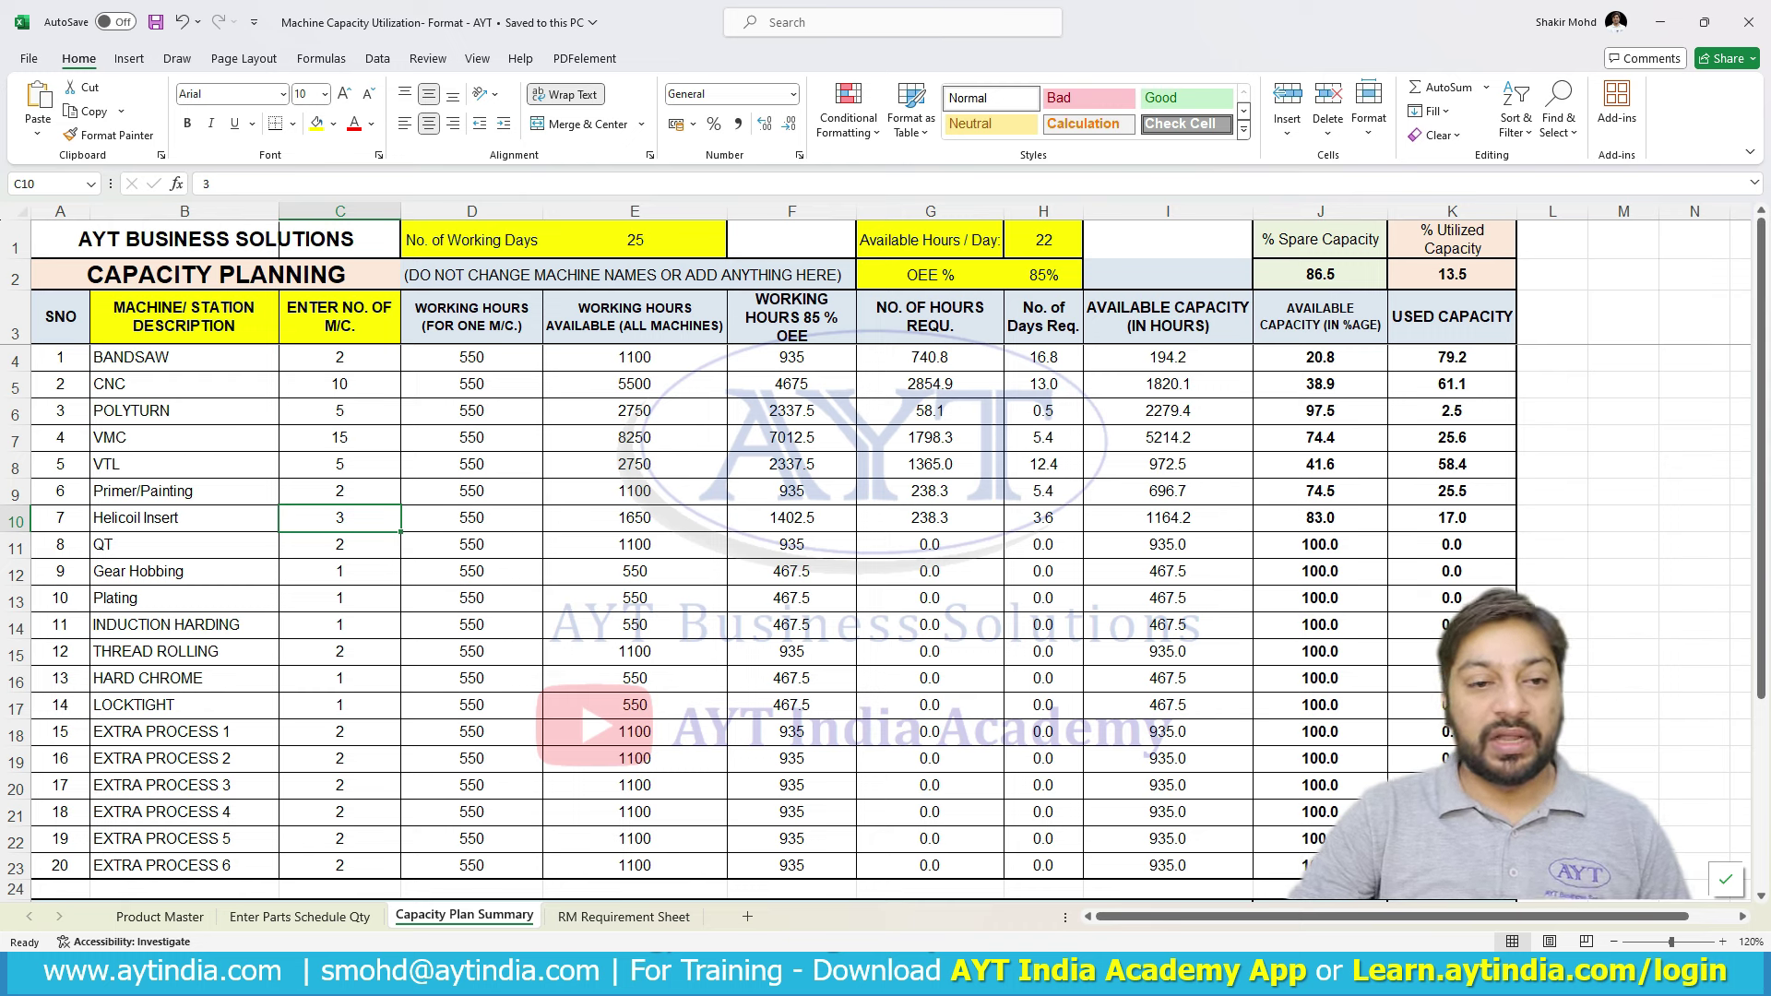
left_click_drag(184, 358, 184, 866)
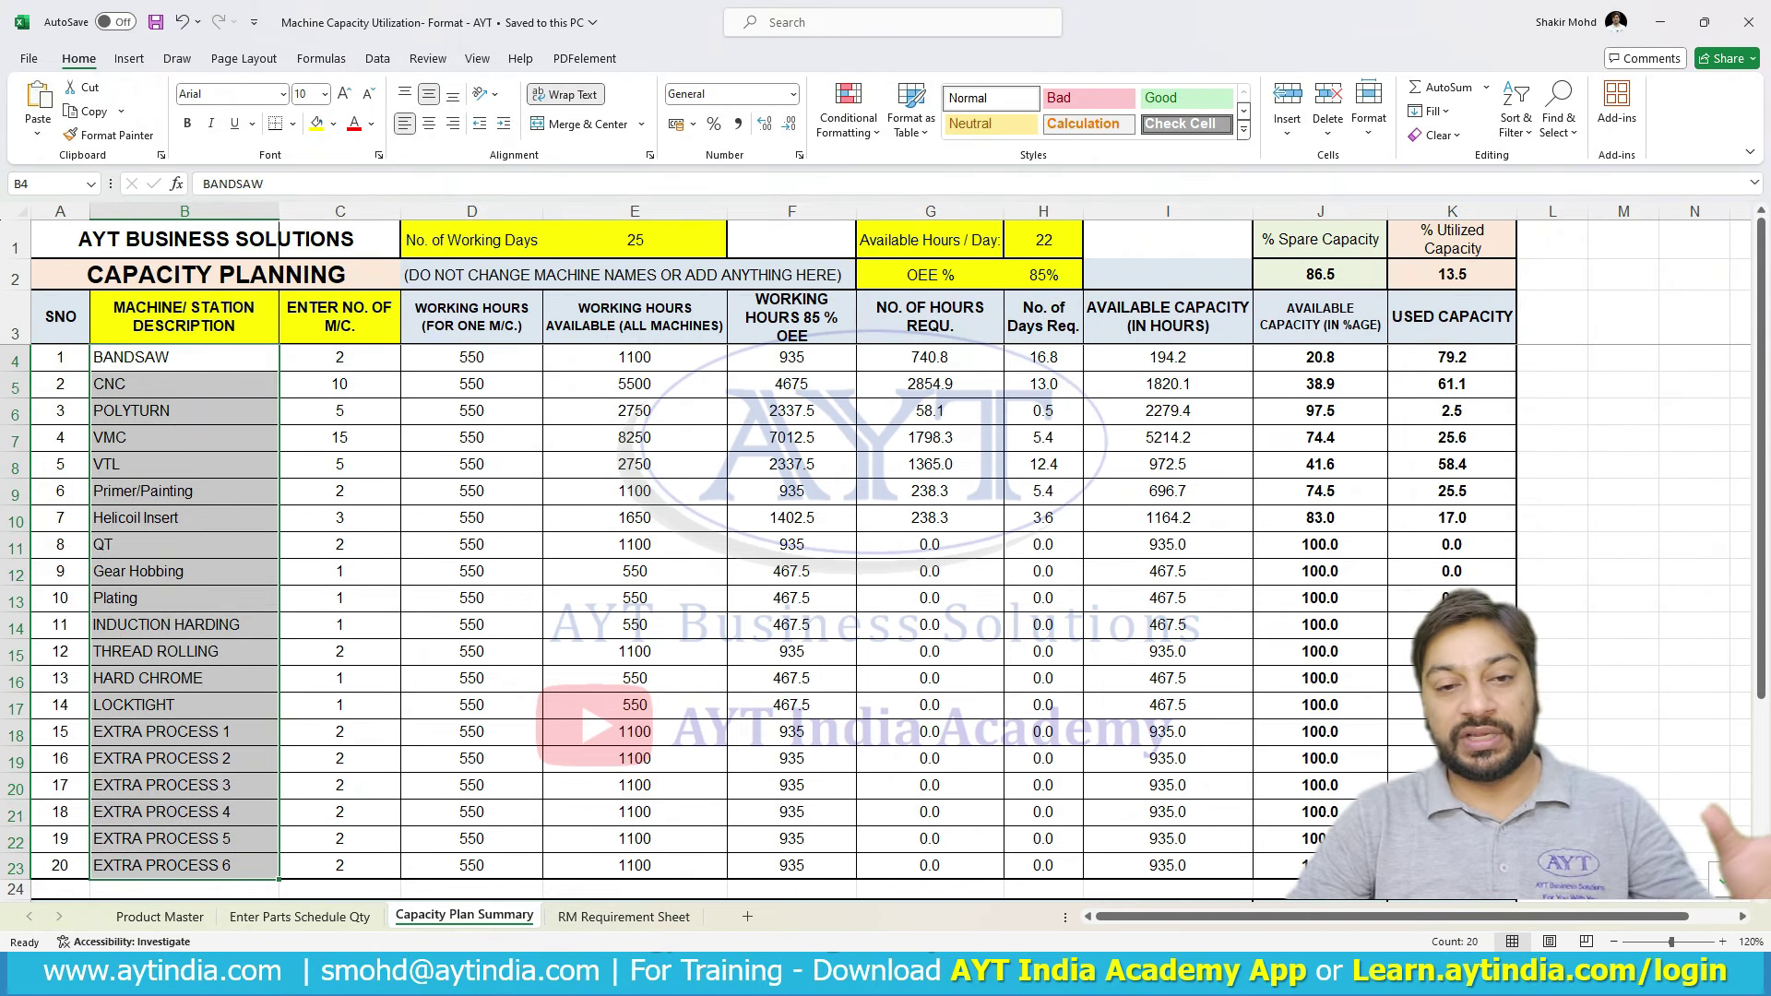
left_click_drag(184, 358, 185, 865)
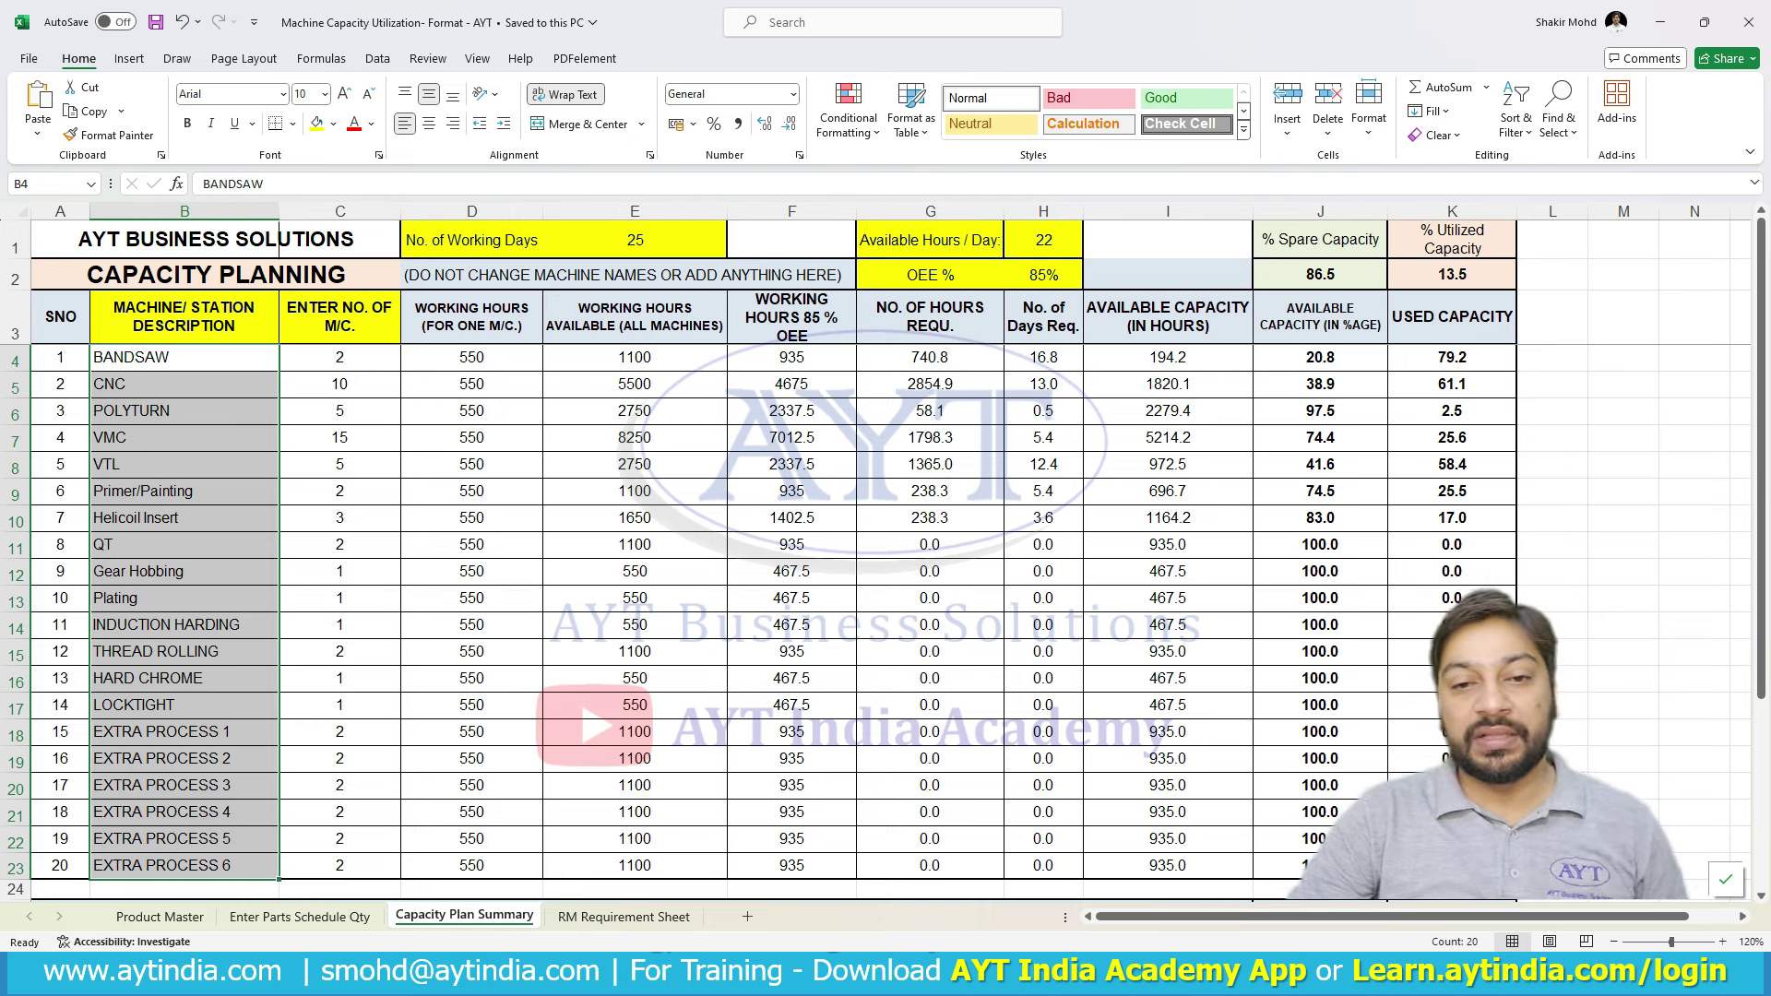
- Inspect the one-machine working hours formula in D4 and its source cells for working days and available hours per day
left_click_drag(472, 357, 472, 865)
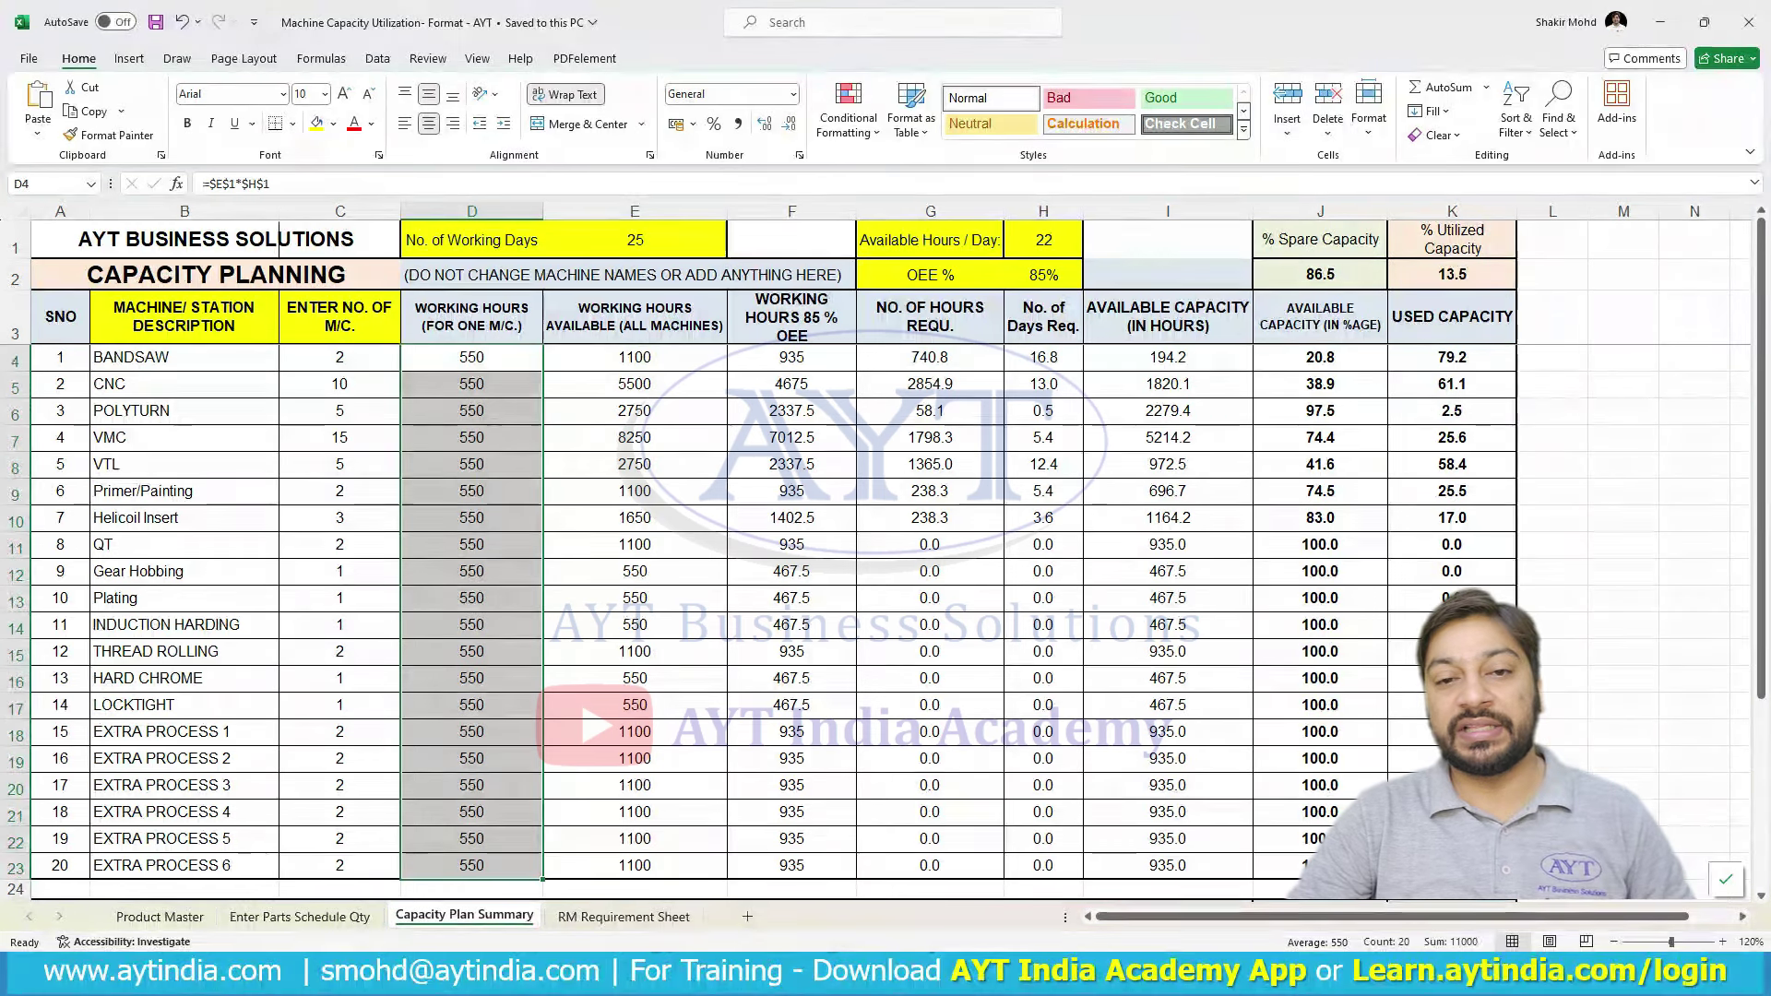
left_click(472, 358)
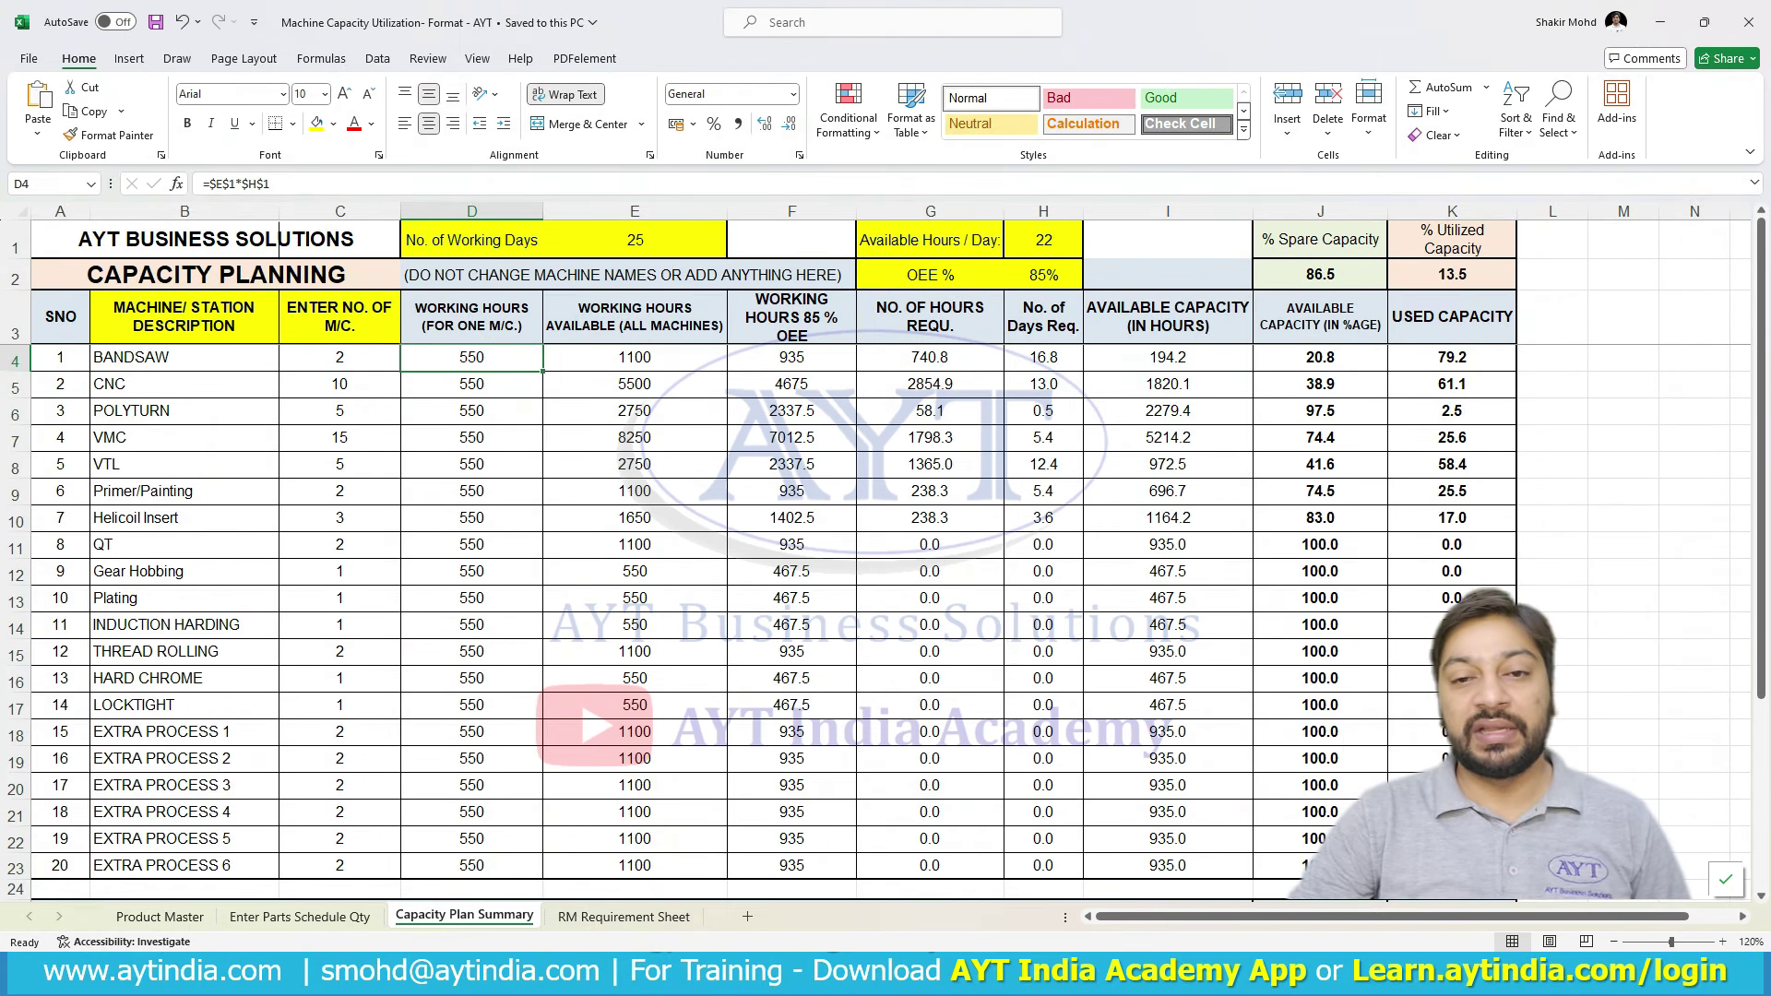
key("F2")
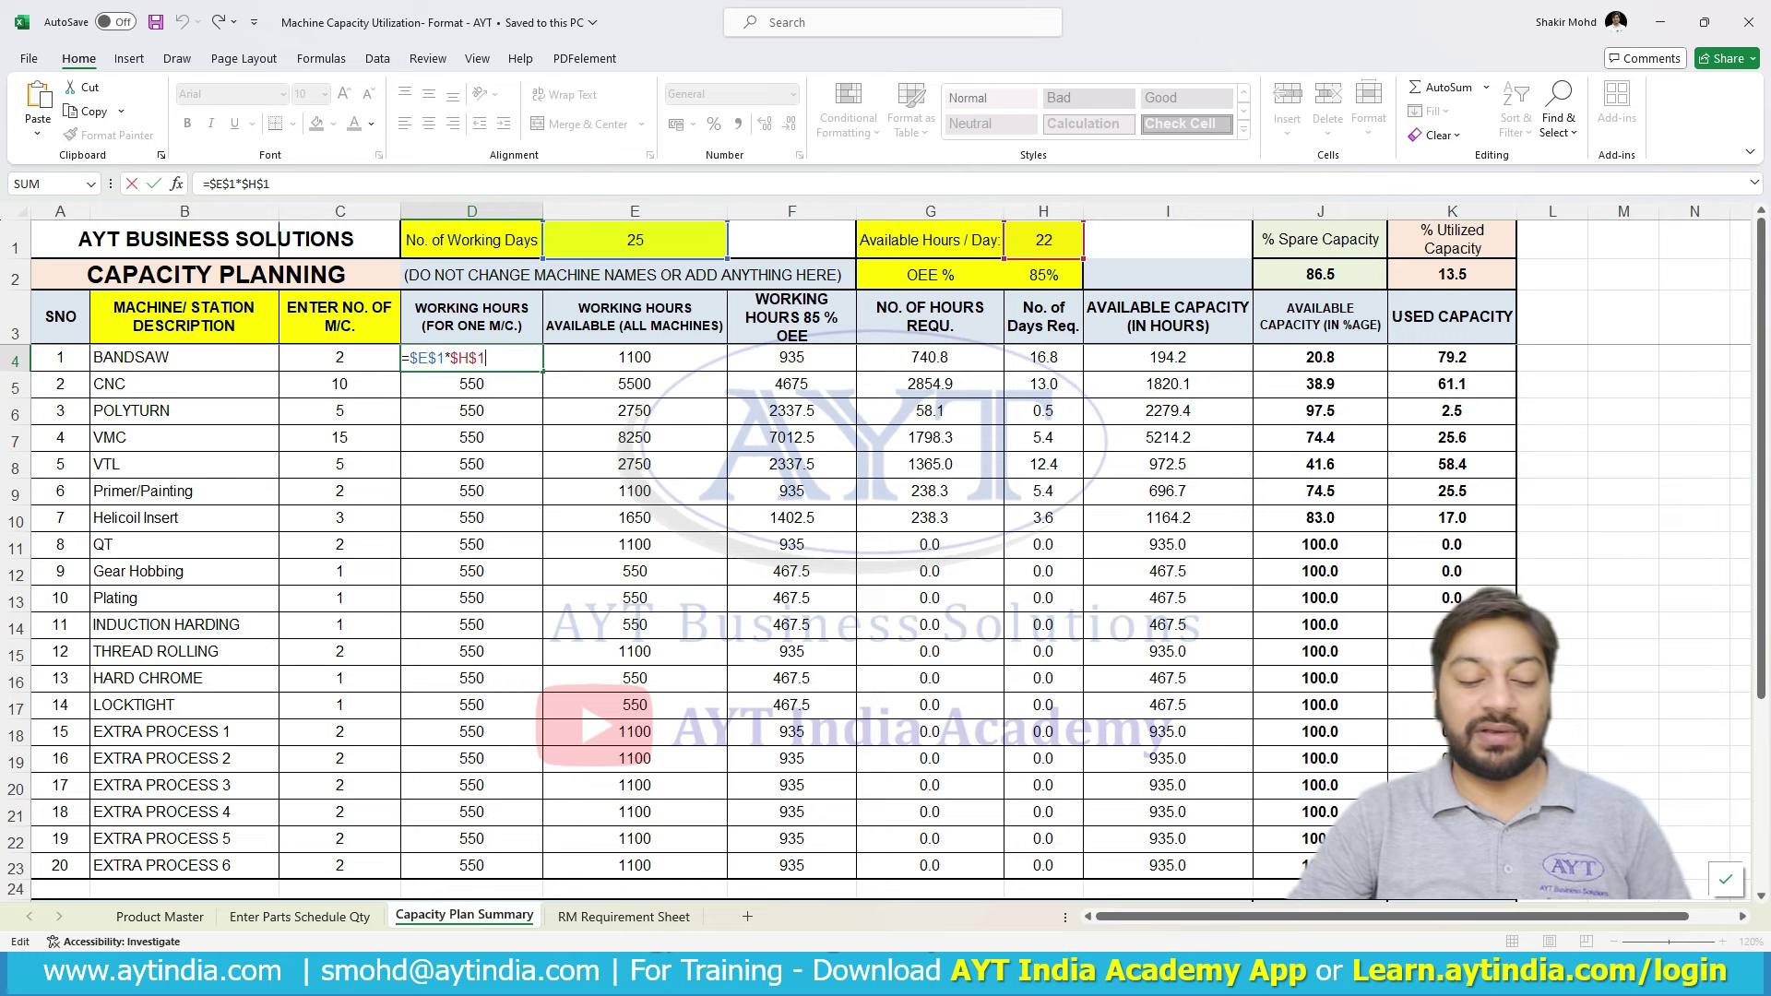
key("Escape")
left_click(635, 240)
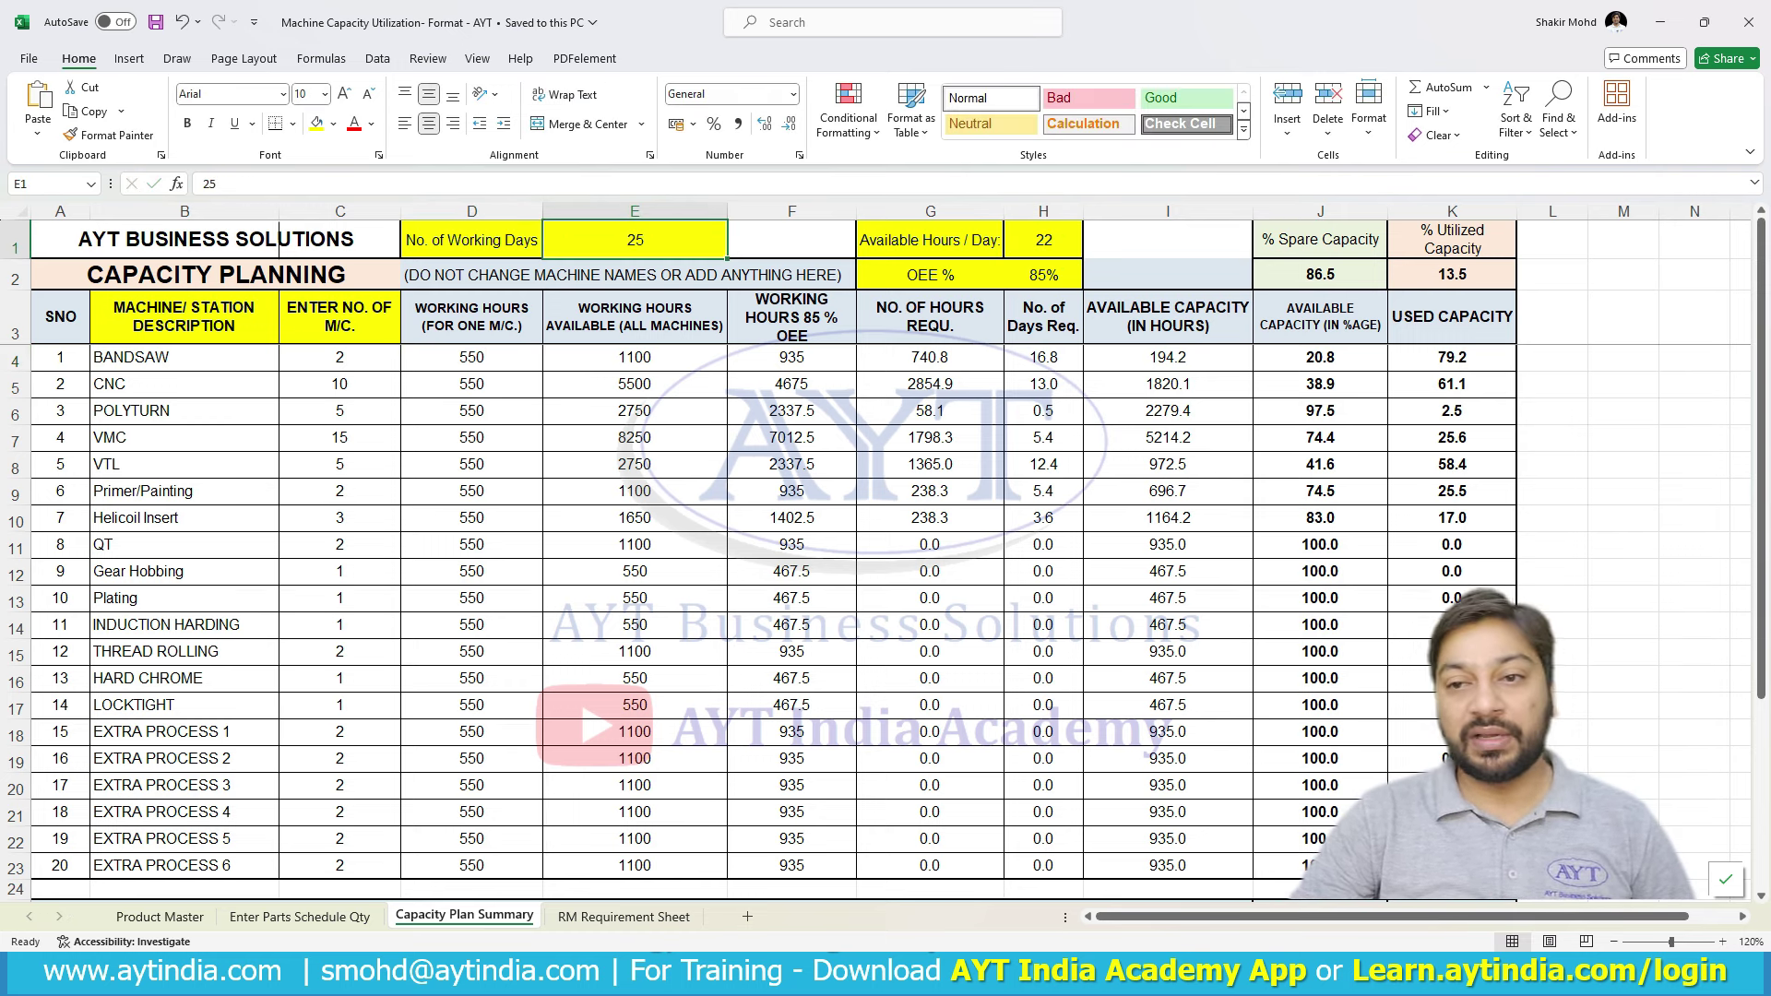
left_click(1042, 240)
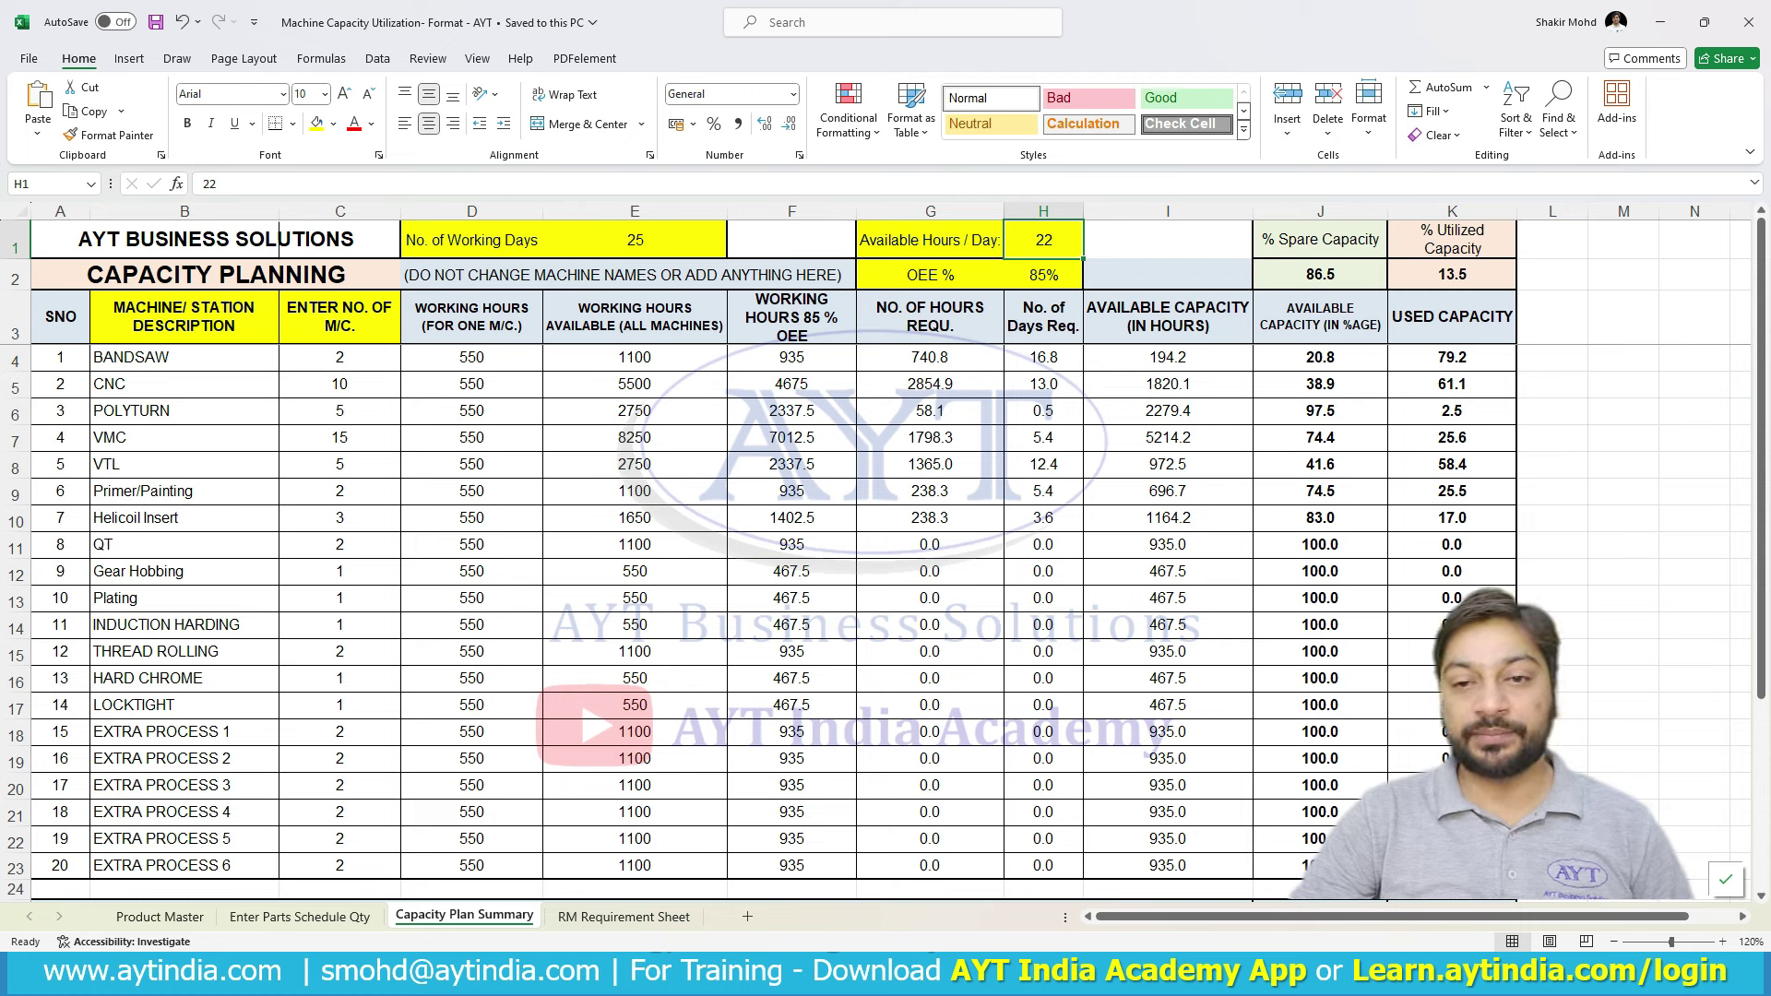
- Set the No. of Working Days in E1 to 26
left_click(633, 240)
type("2")
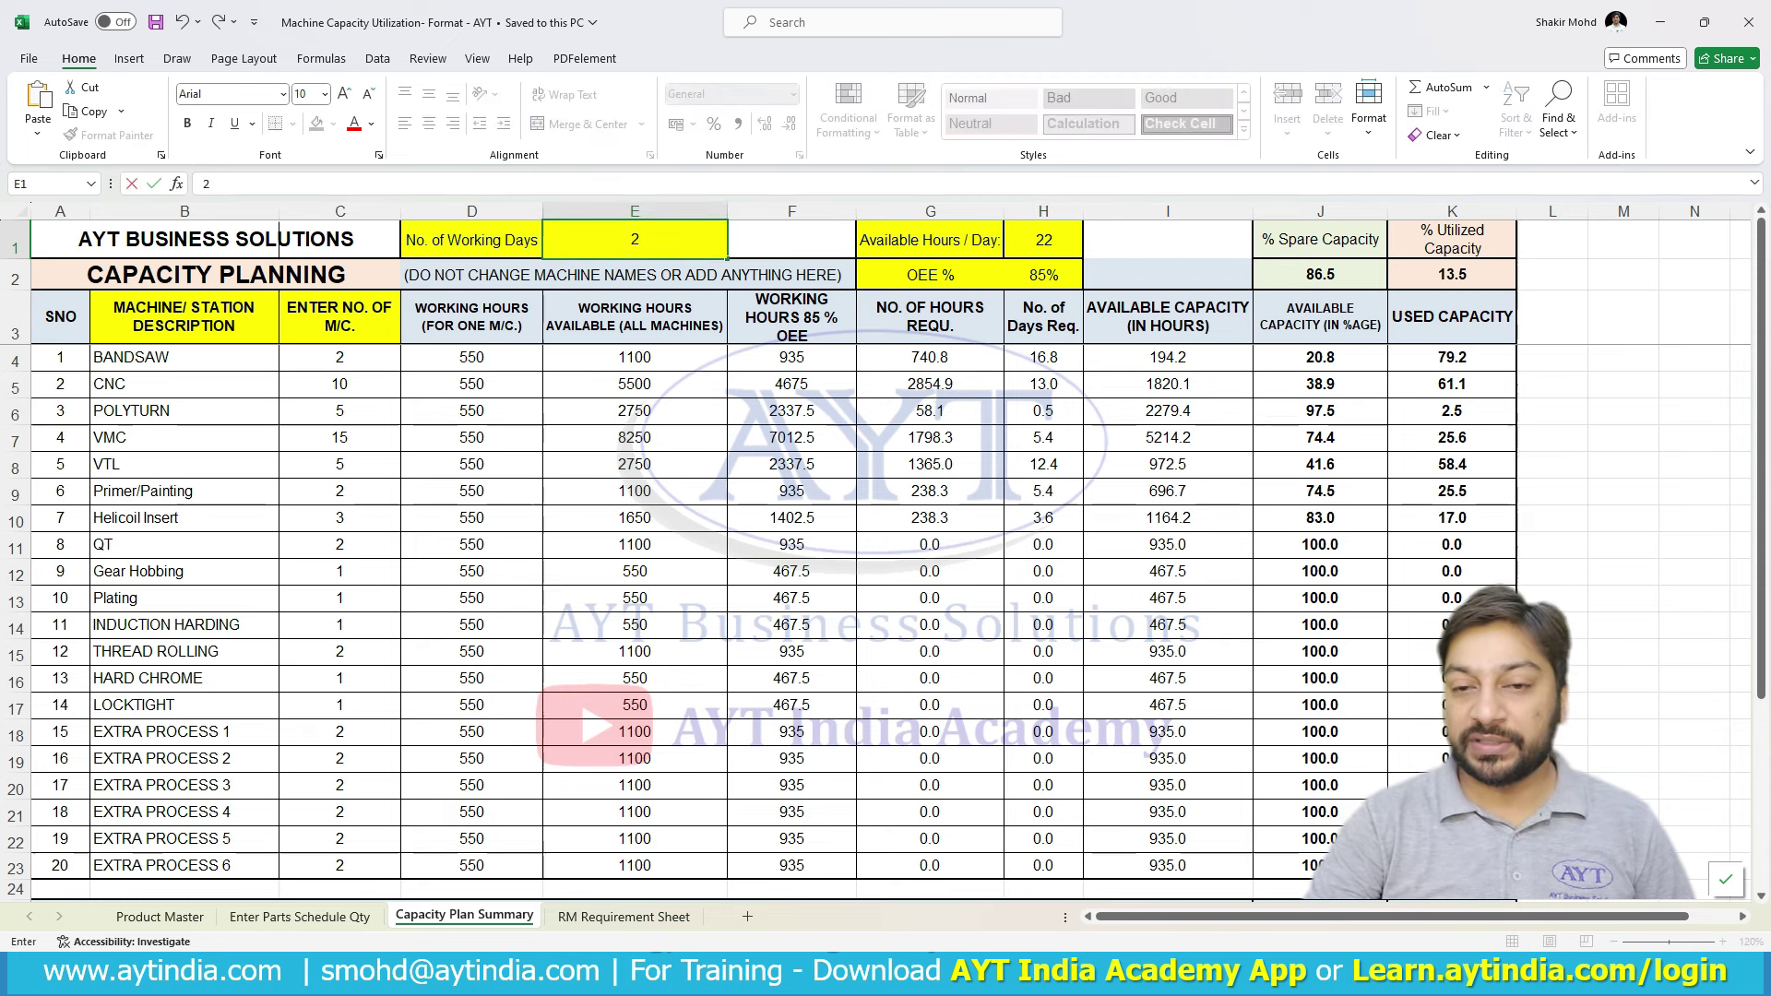
type("6")
key("Return")
right_click(678, 244)
key("Escape")
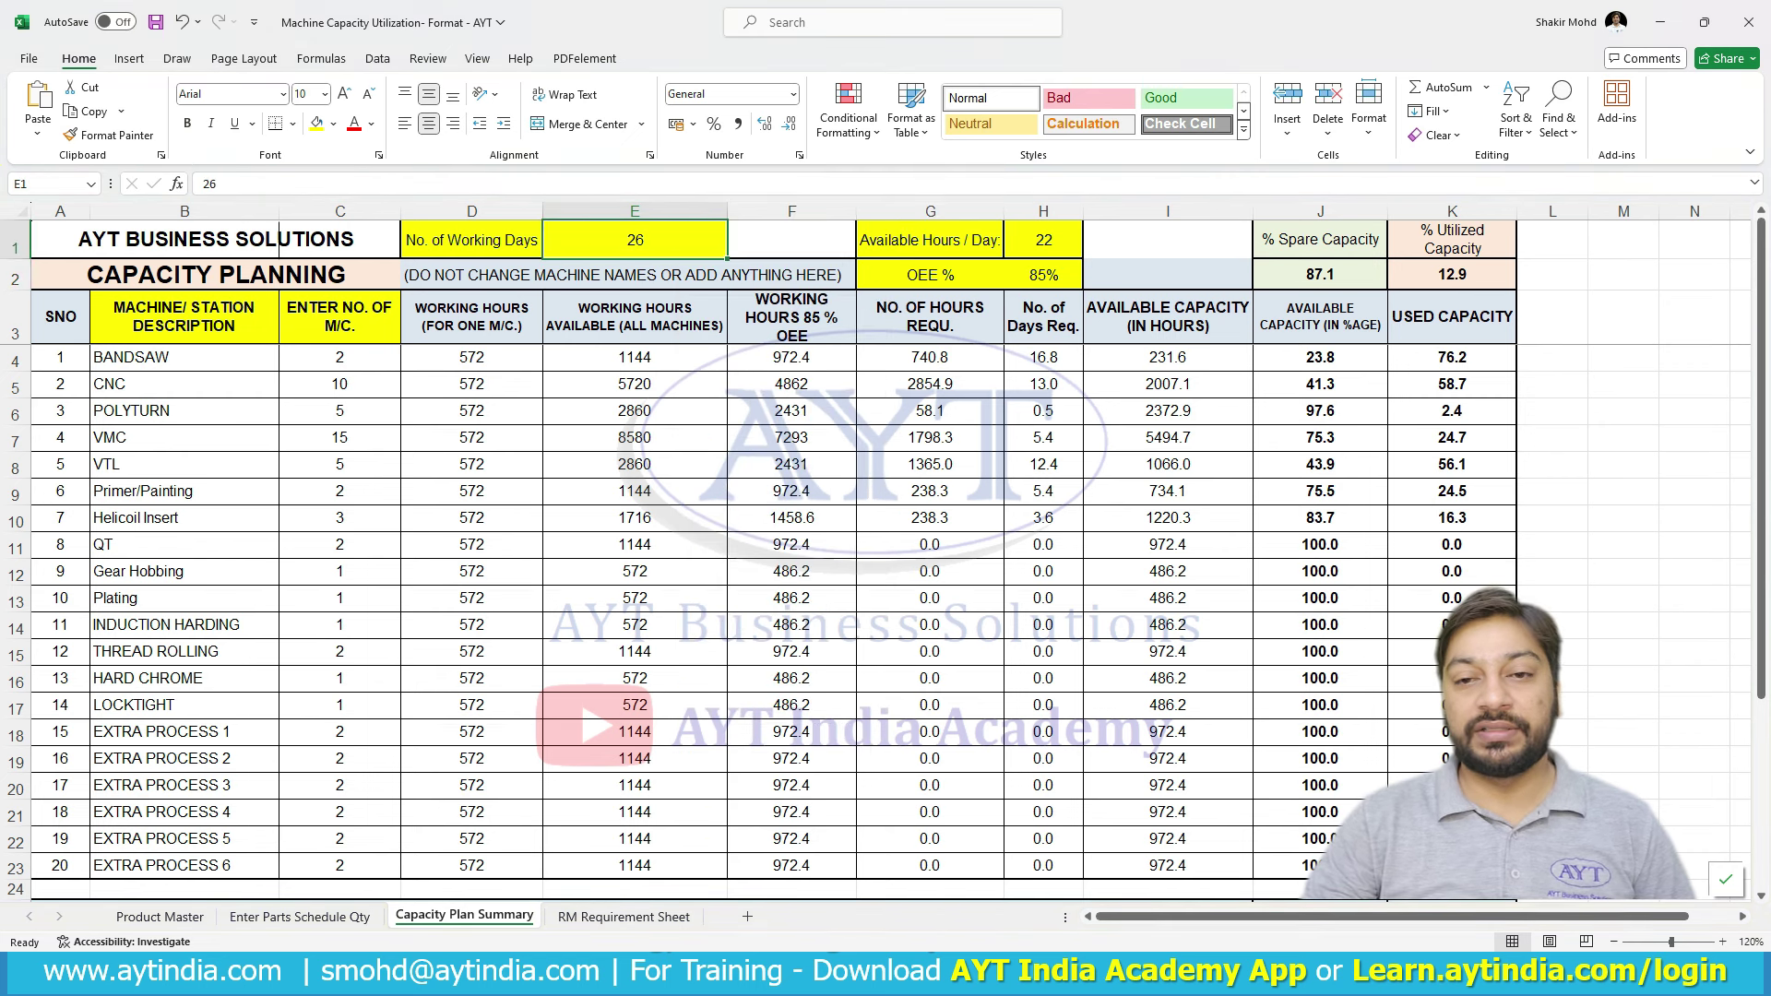
- Inspect the BANDSAW formulas for one-machine hours, all-machine hours and OEE-adjusted working hours in D4, E4 and F4
left_click(471, 357)
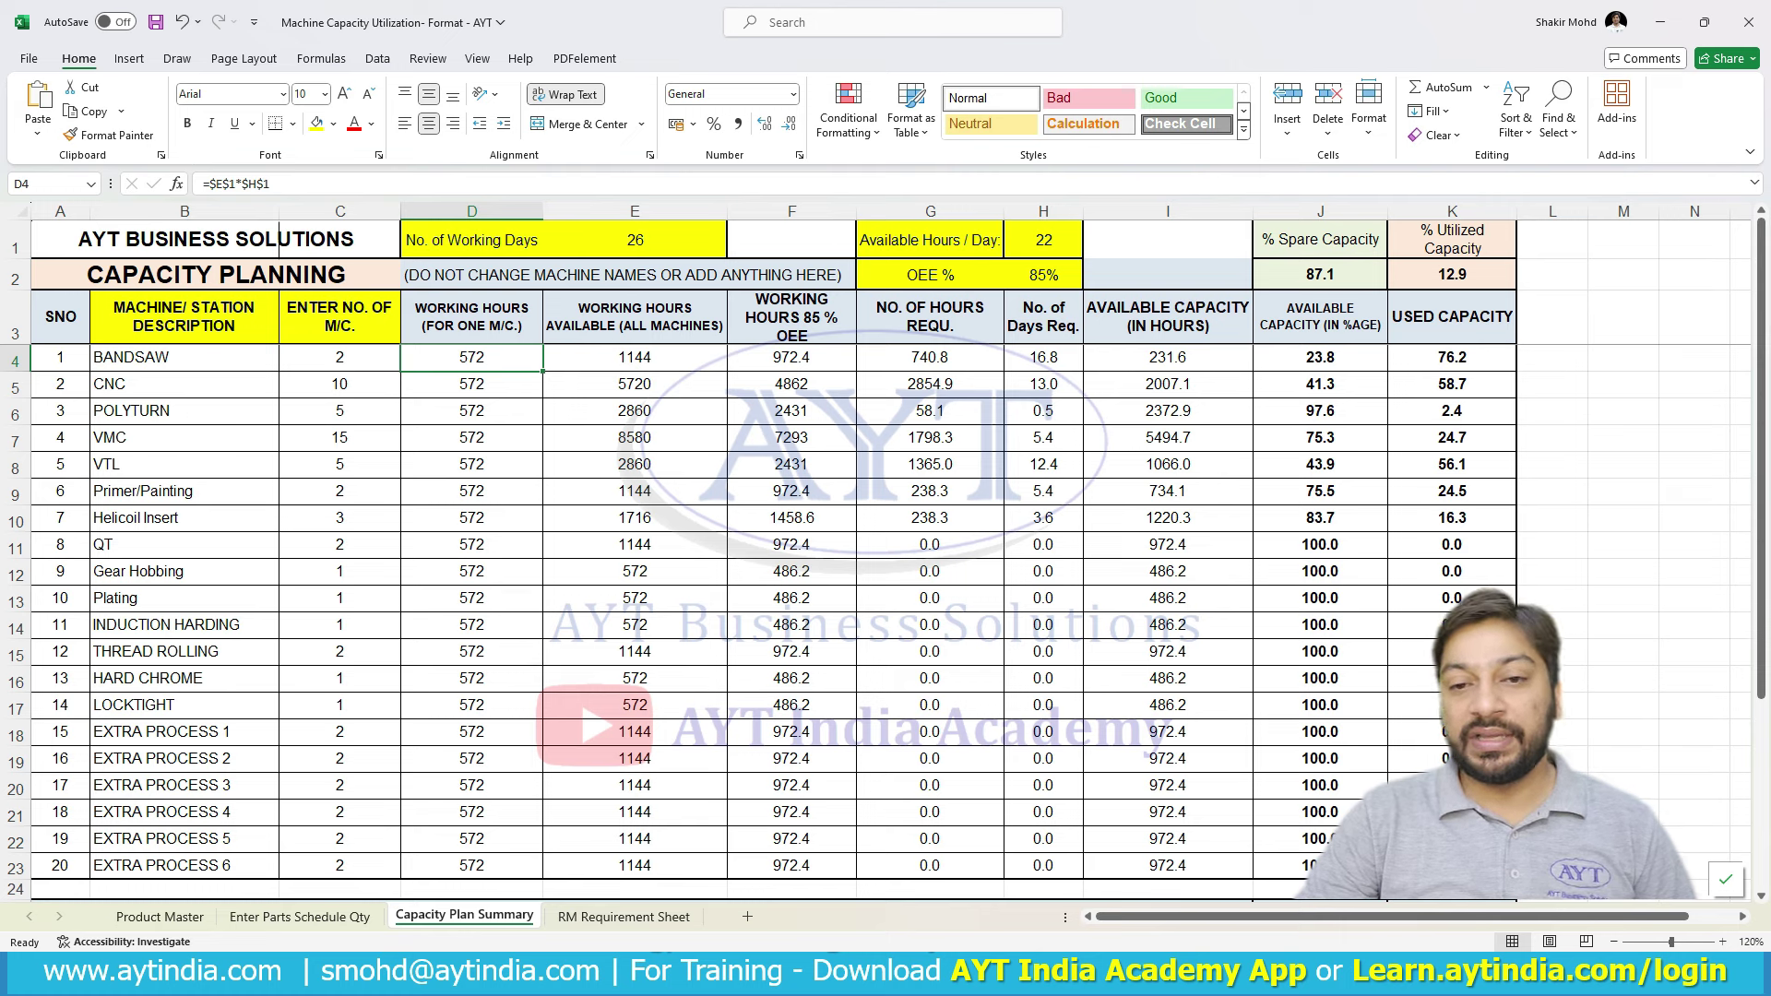
left_click(635, 357)
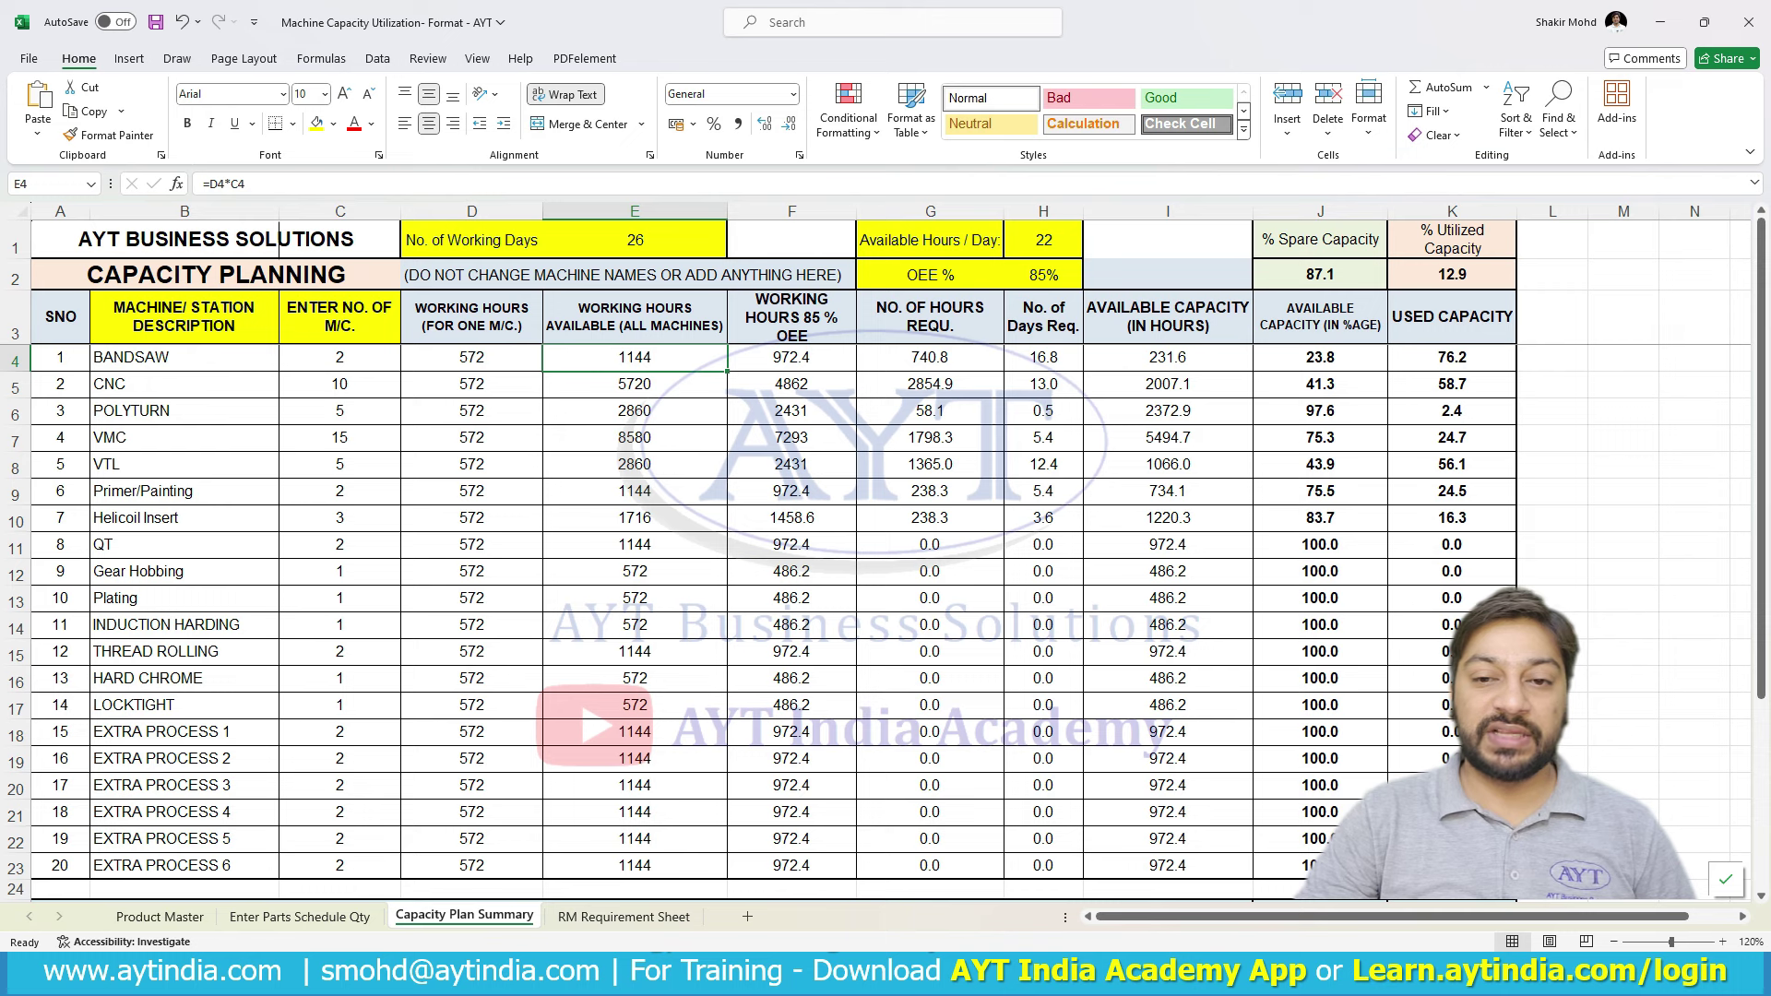
key("F2")
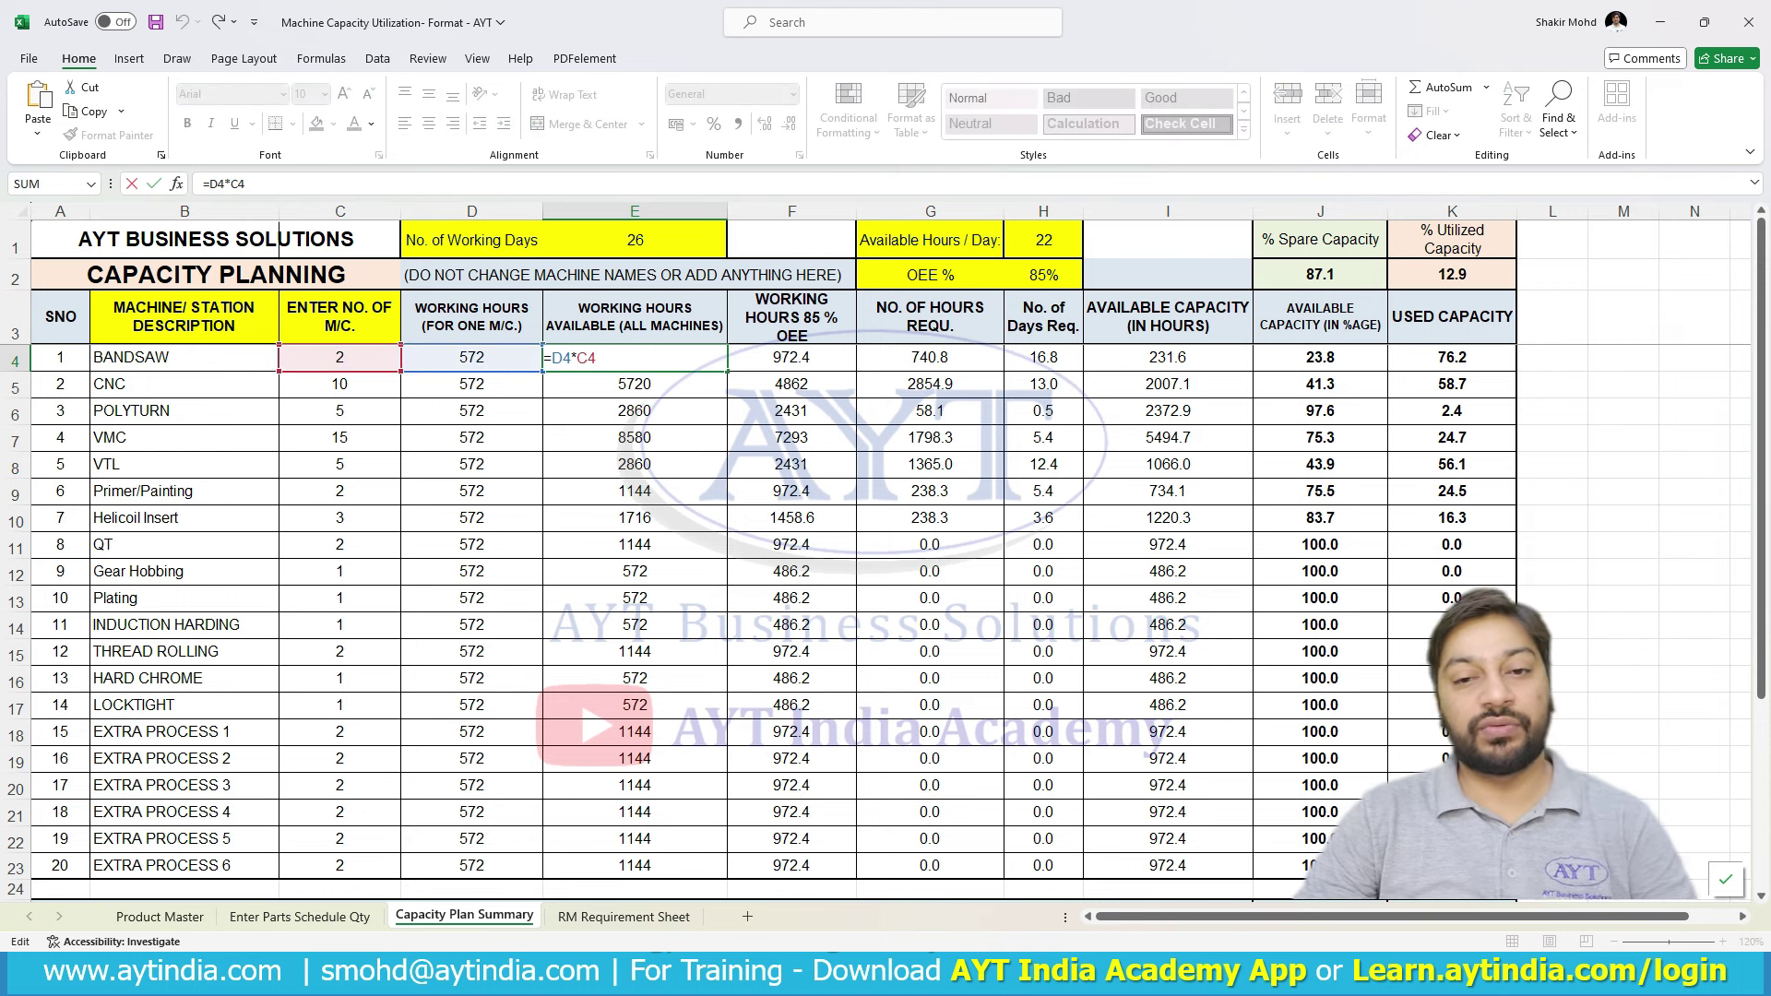
key("Escape")
left_click(791, 357)
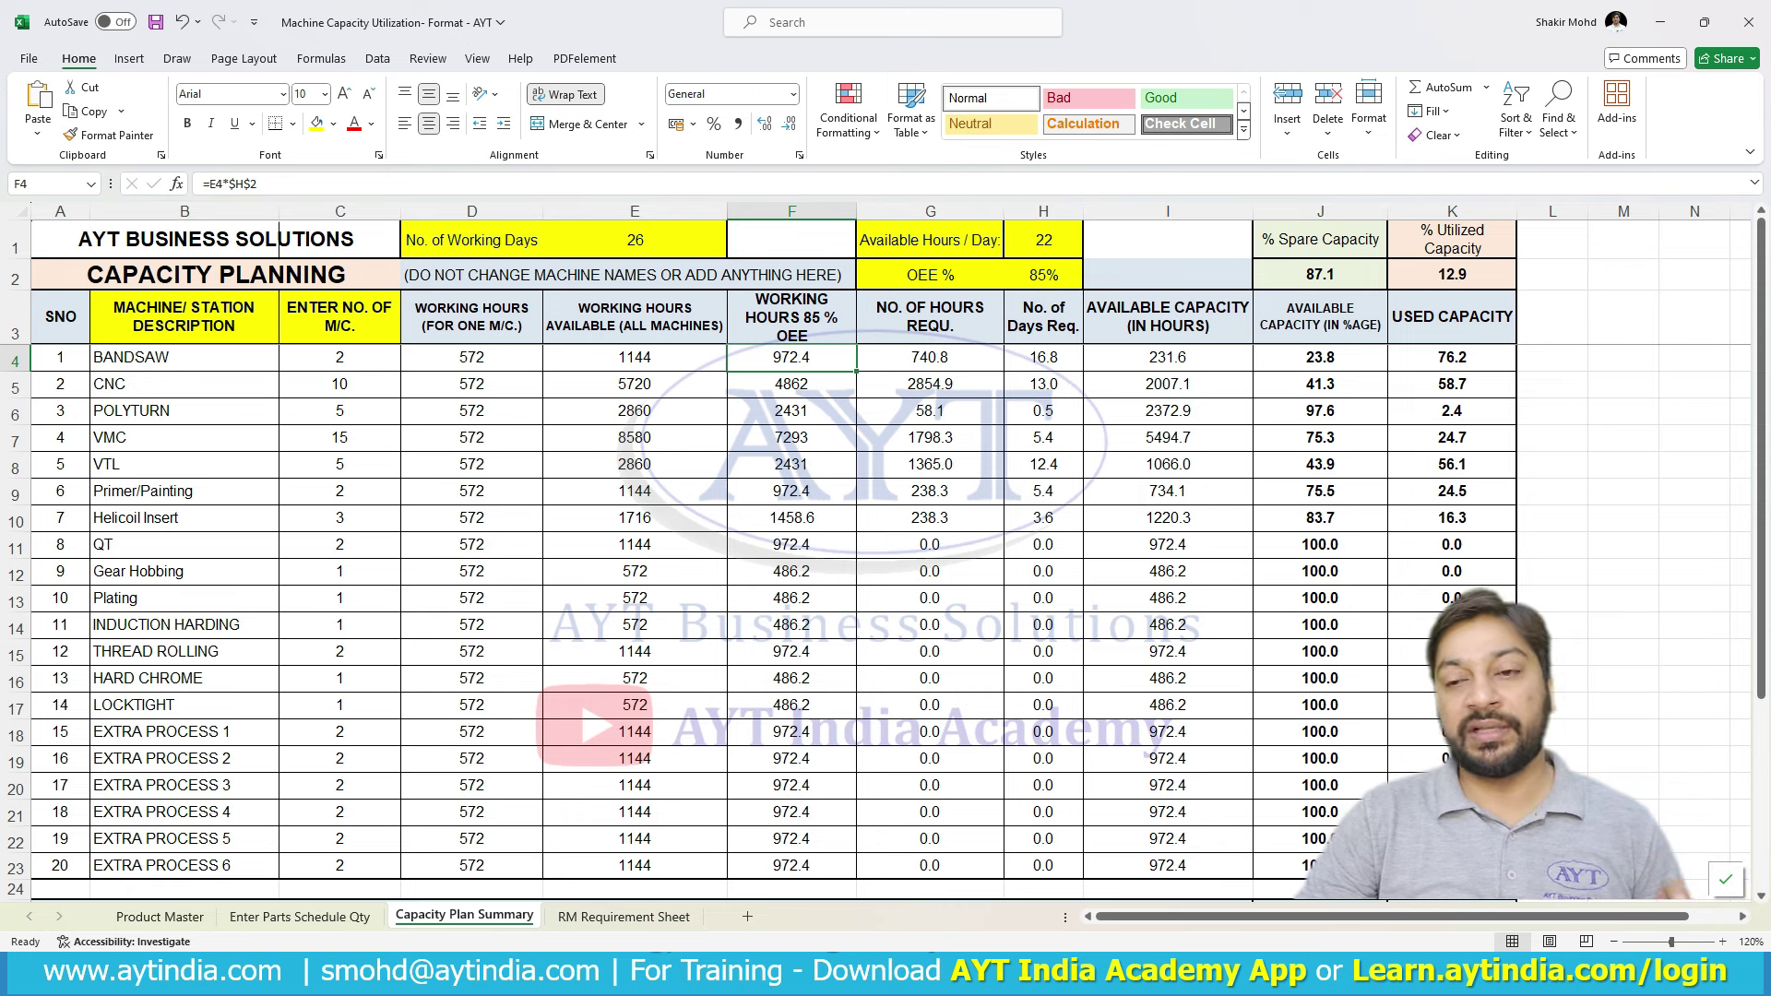
- Set the OEE % in H2 to 90% and select the OEE-adjusted working hours F4:F23
left_click(1042, 274)
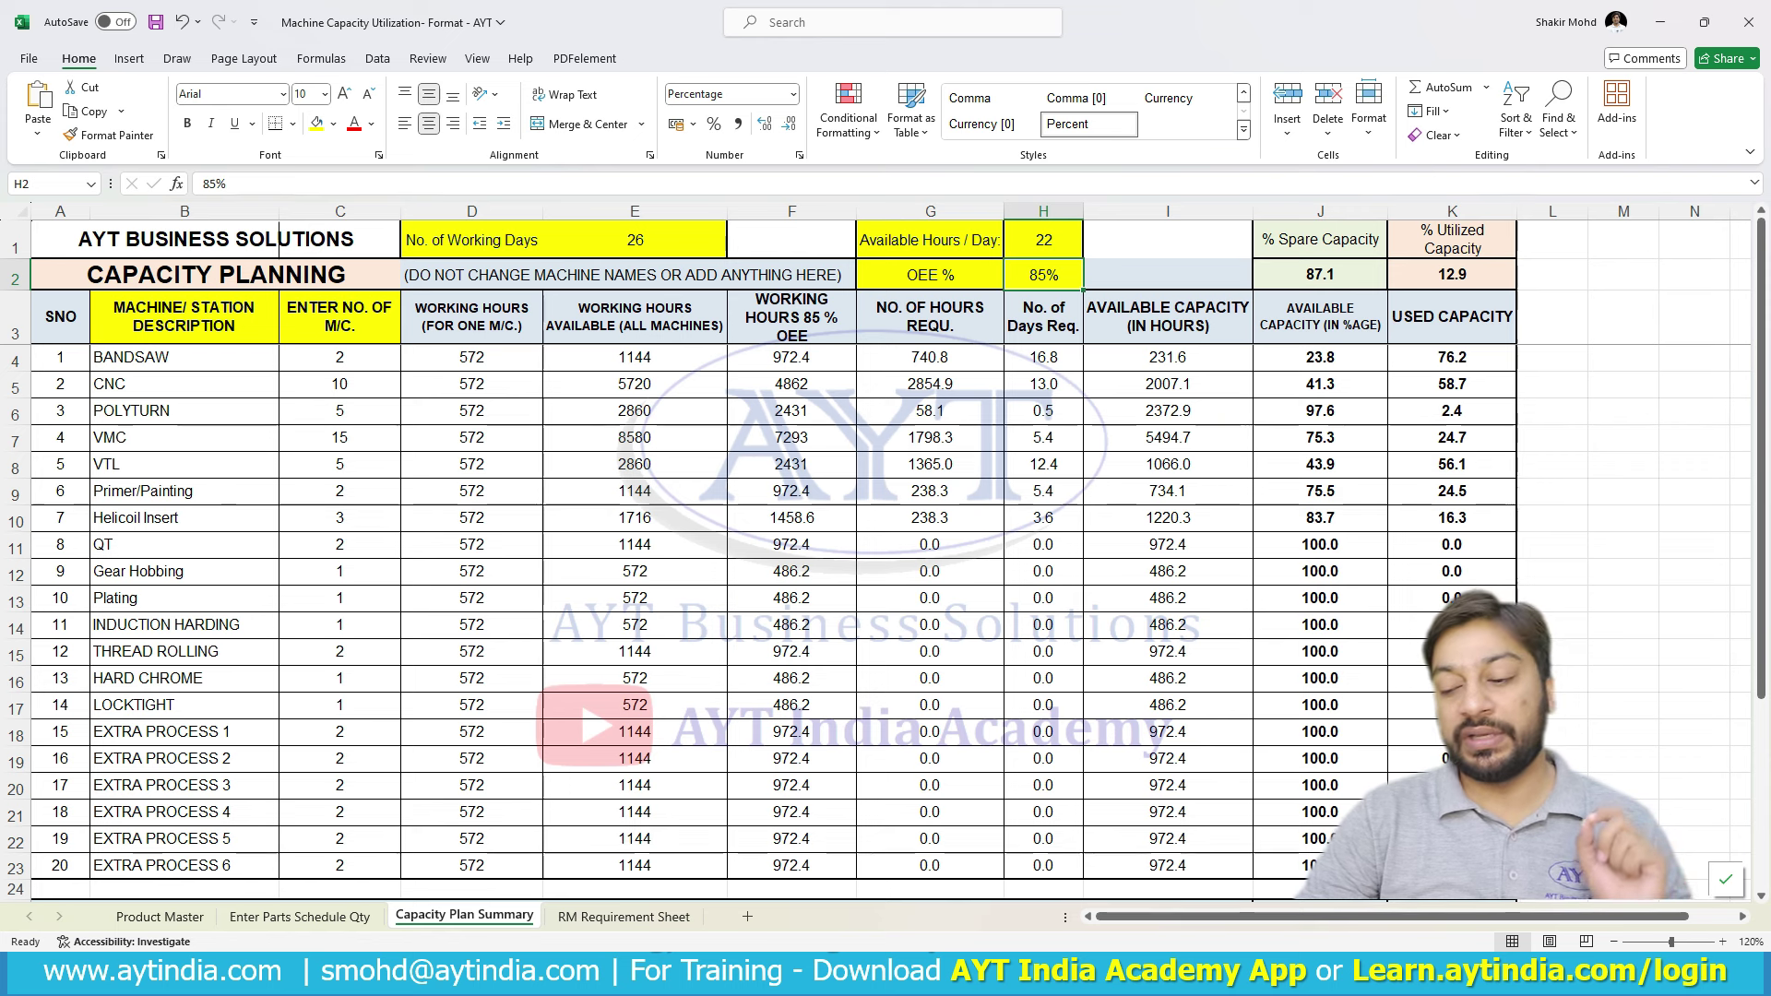
type("90")
key("Return")
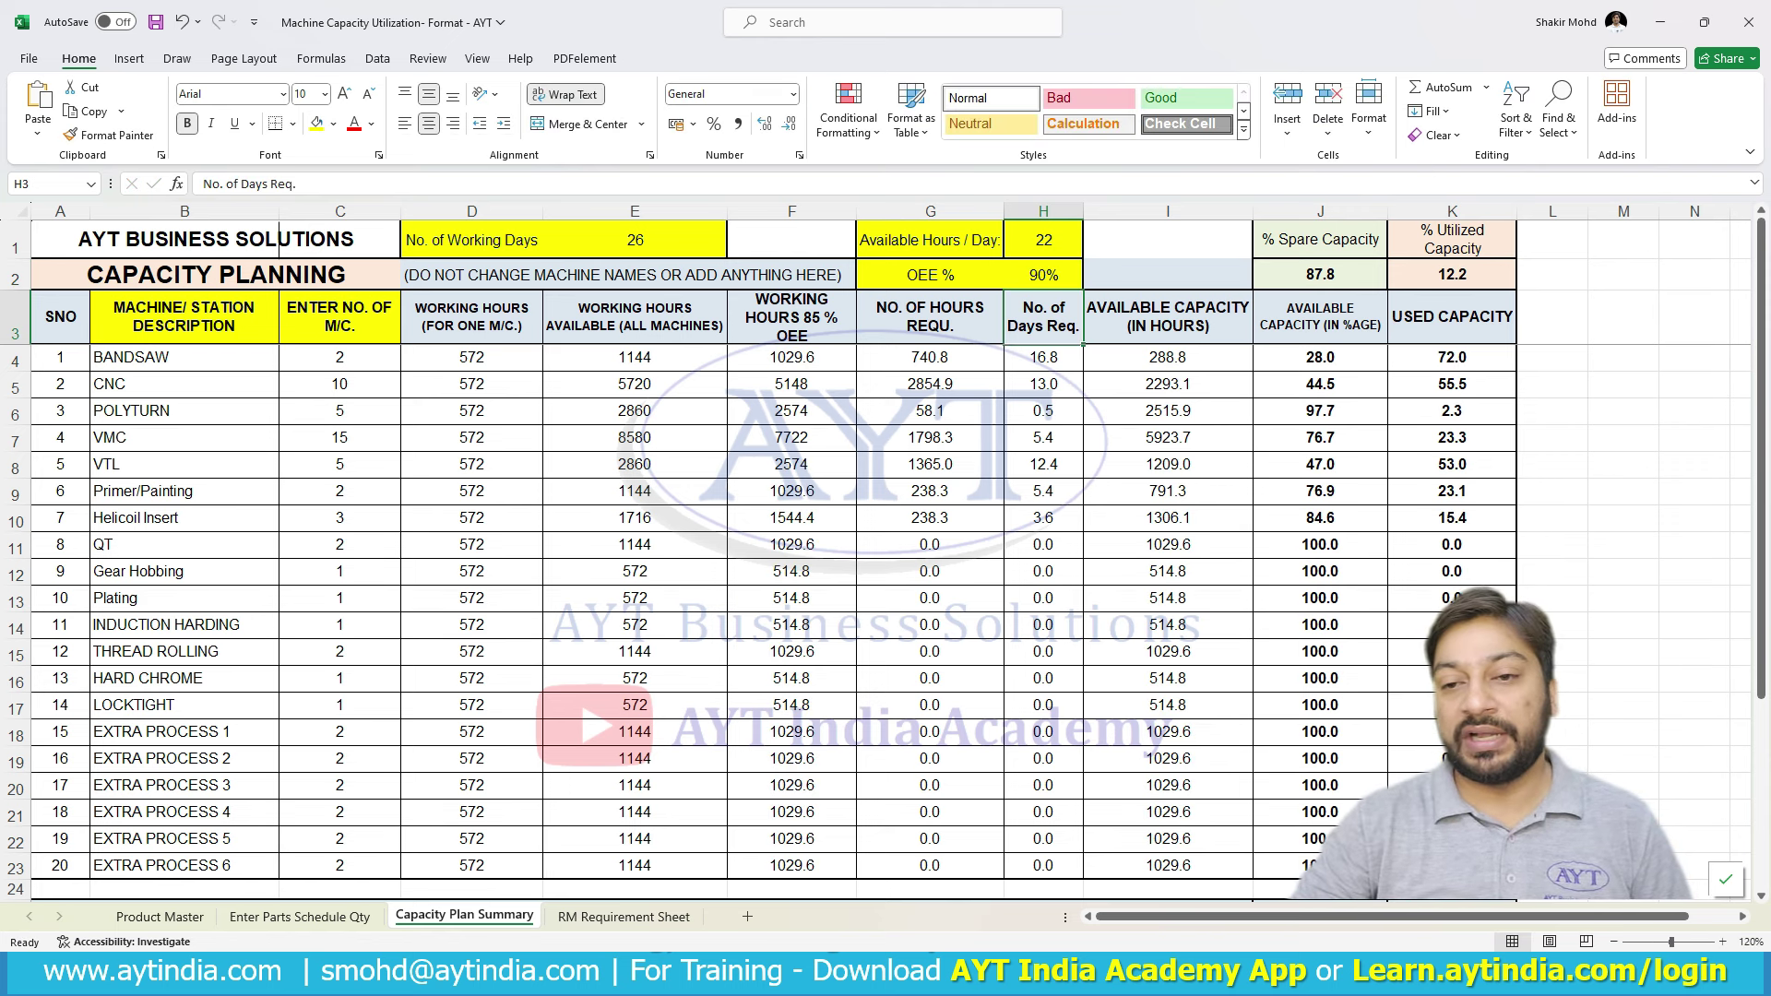
left_click_drag(791, 357, 792, 865)
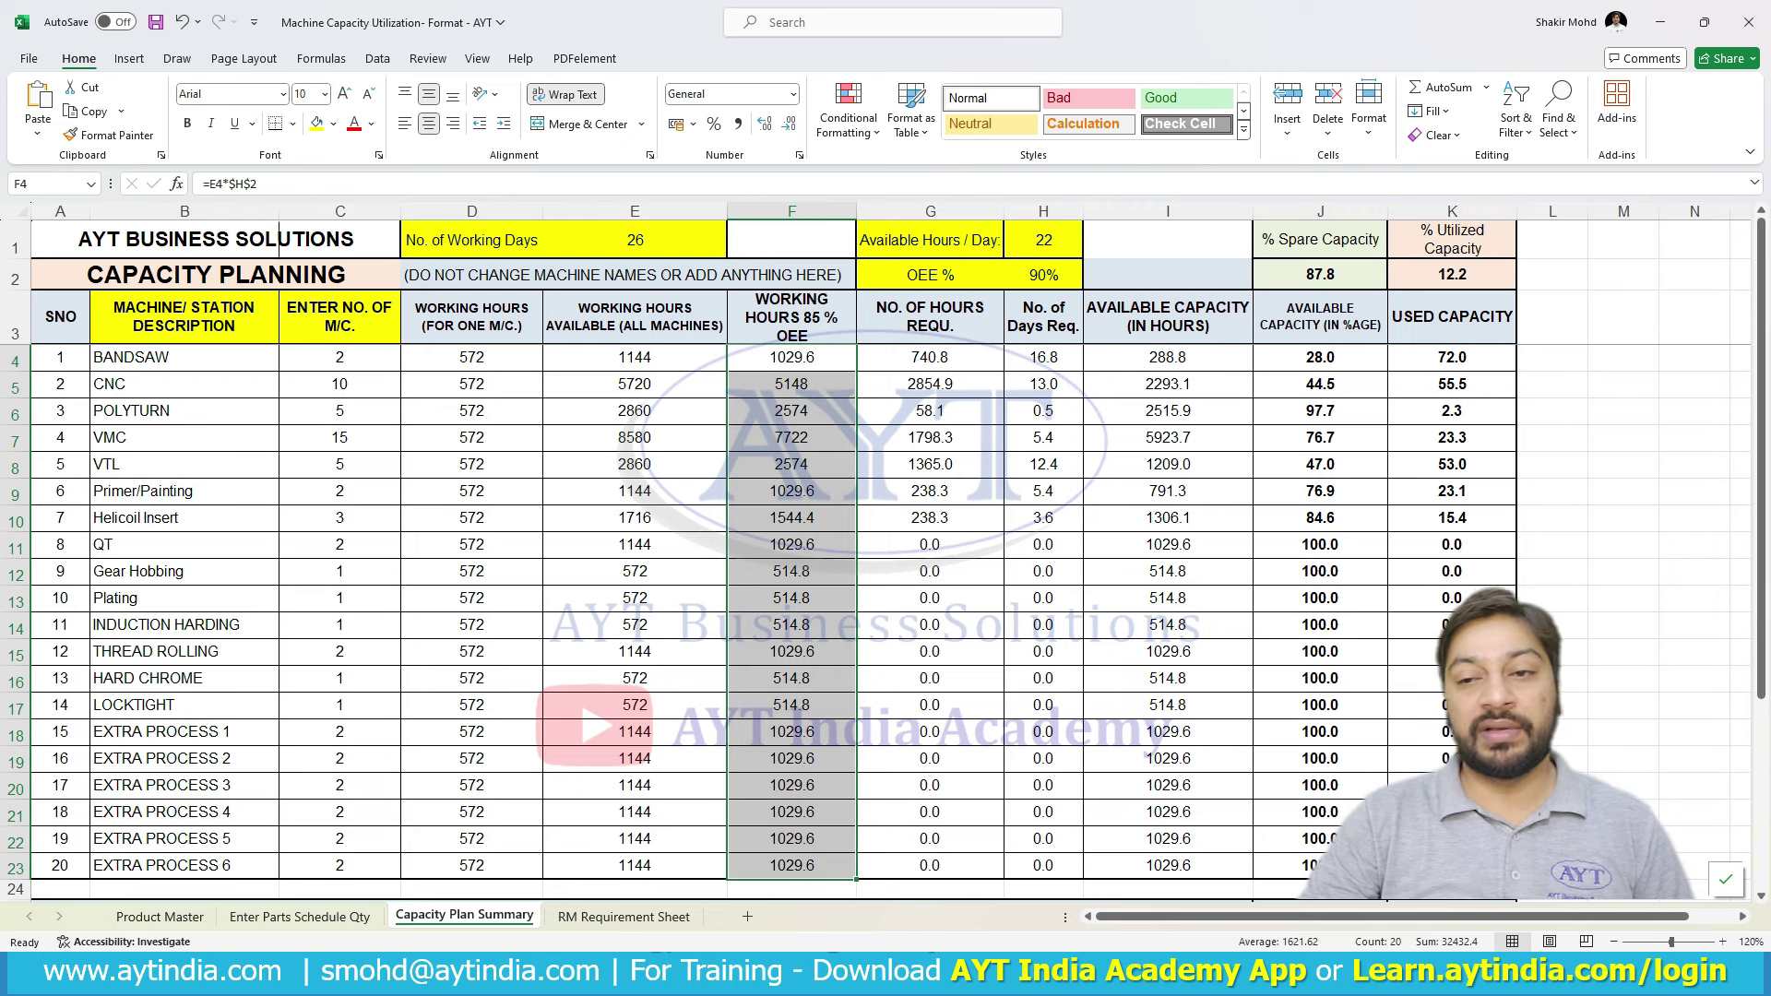
- Set the OEE % in H2 back to 85%
left_click(1043, 275)
type("85")
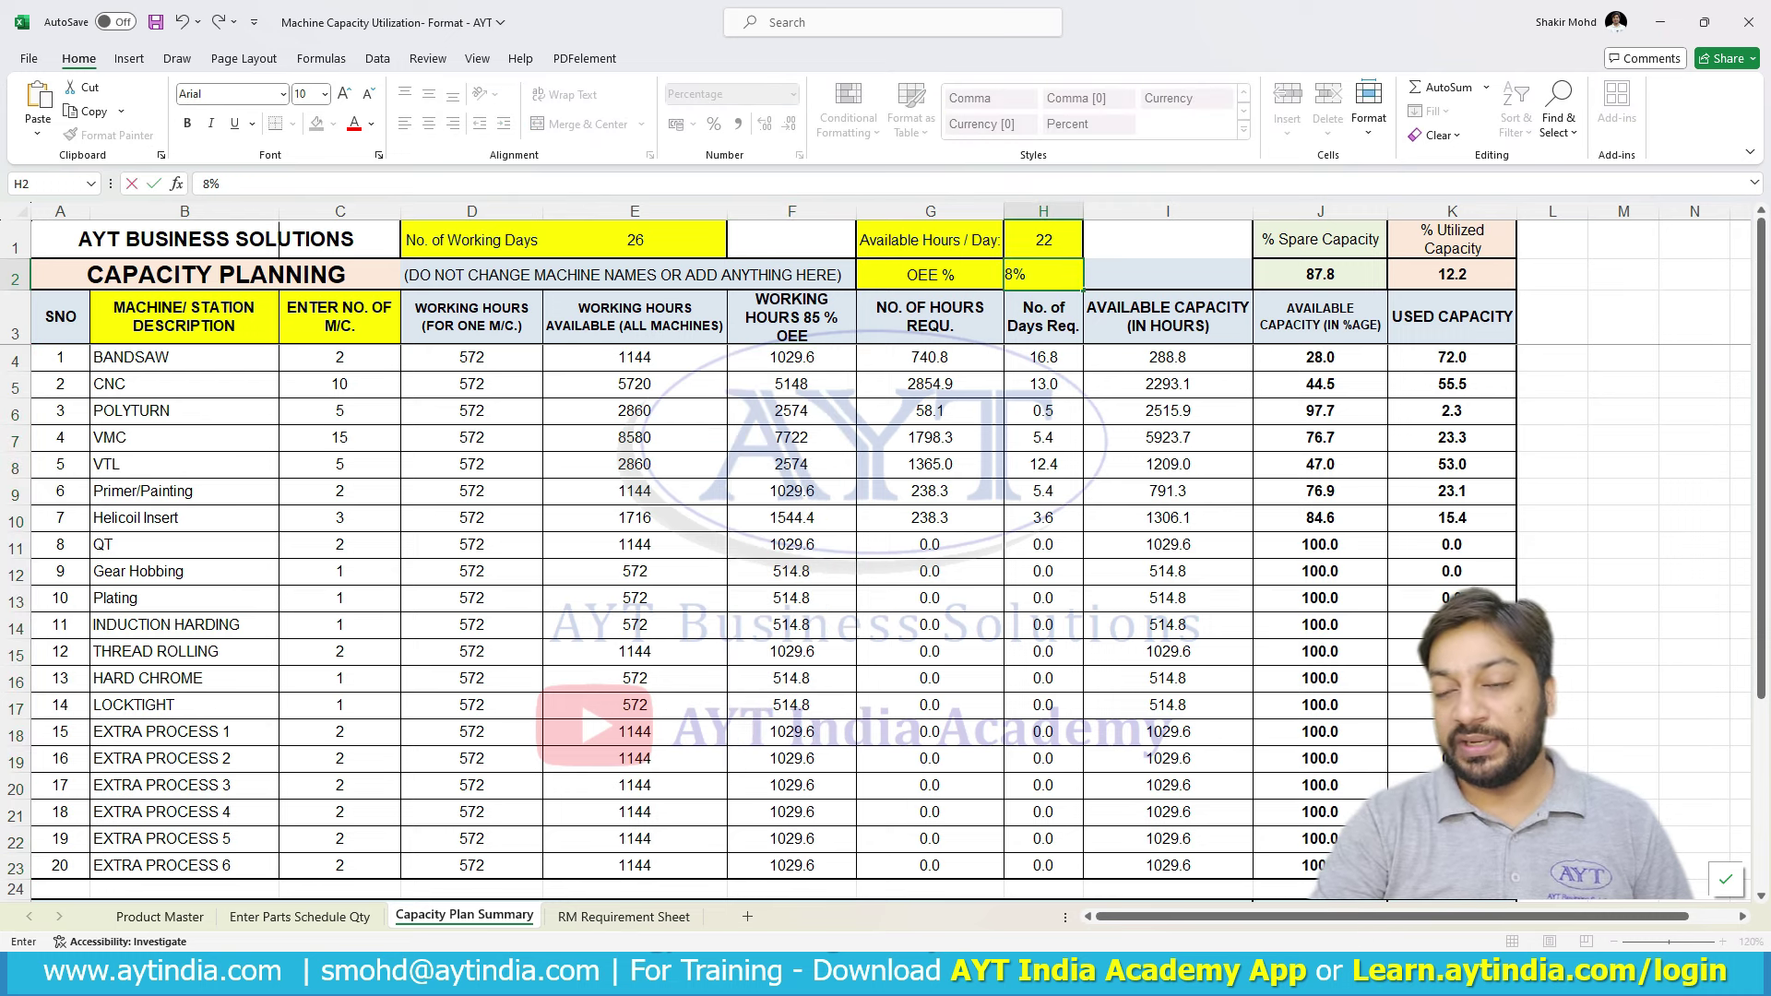
key("Return")
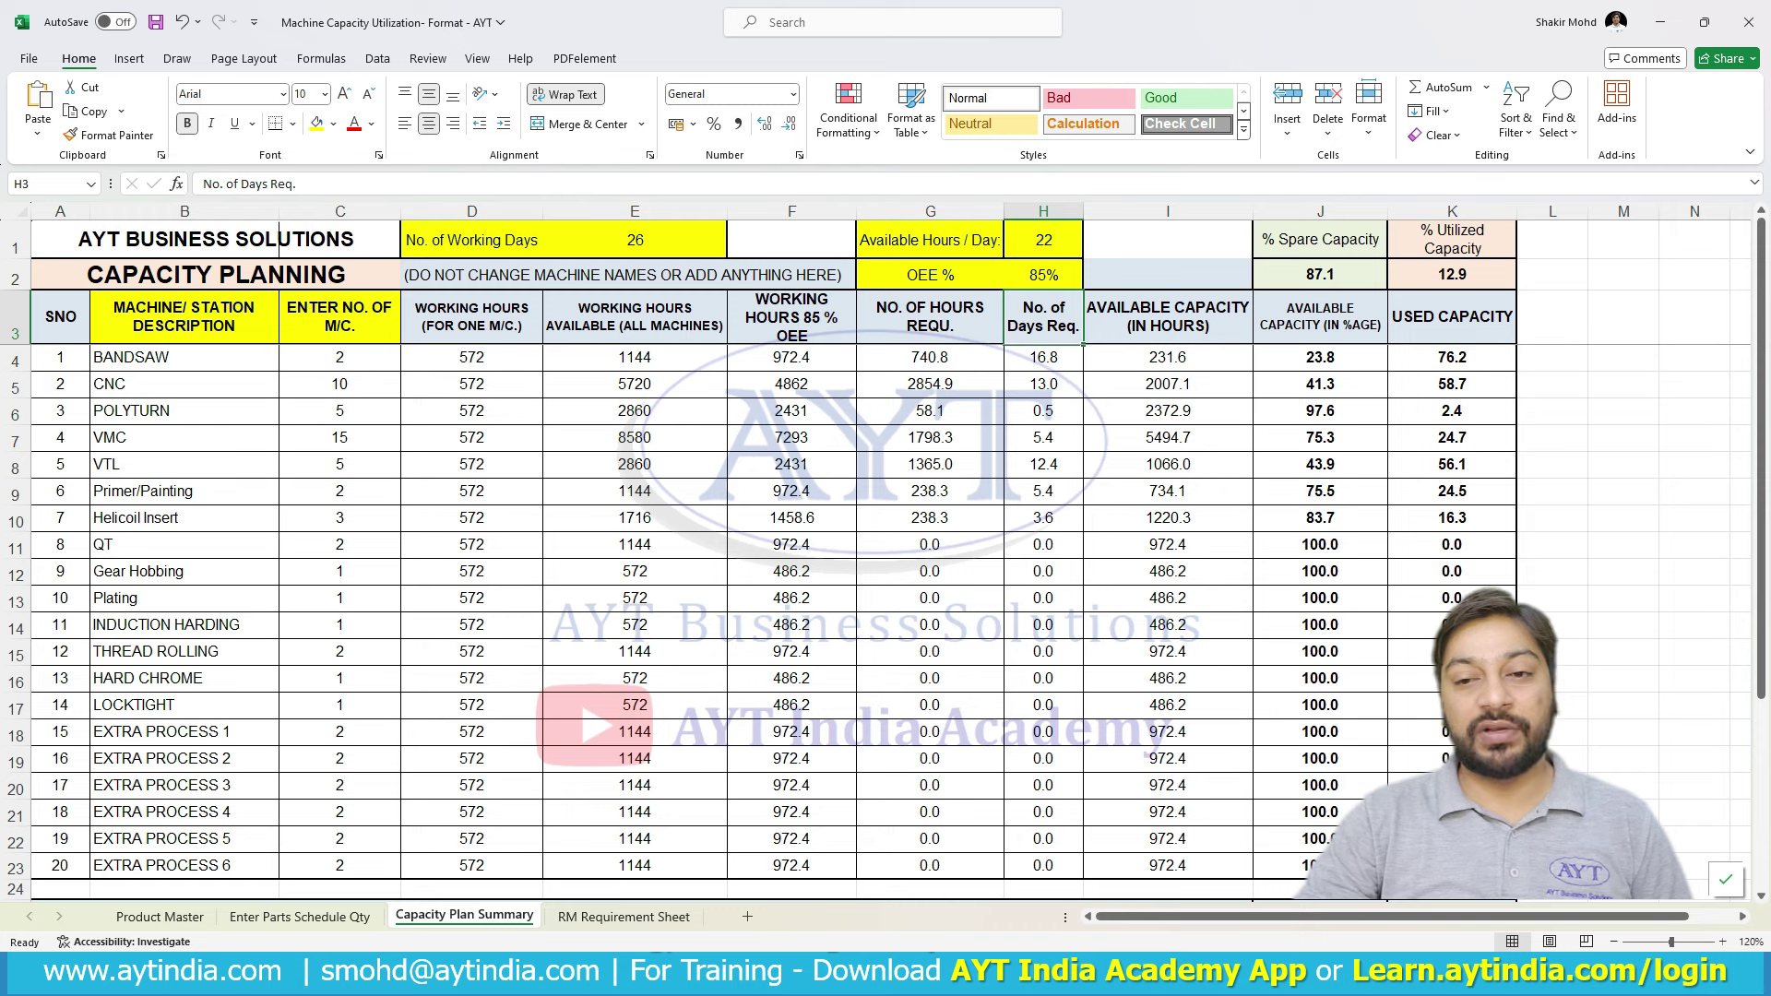
- Inspect the BANDSAW formulas for available hours, required hours and required days, and select the result headers G3:K3
left_click(791, 357)
left_click(634, 357)
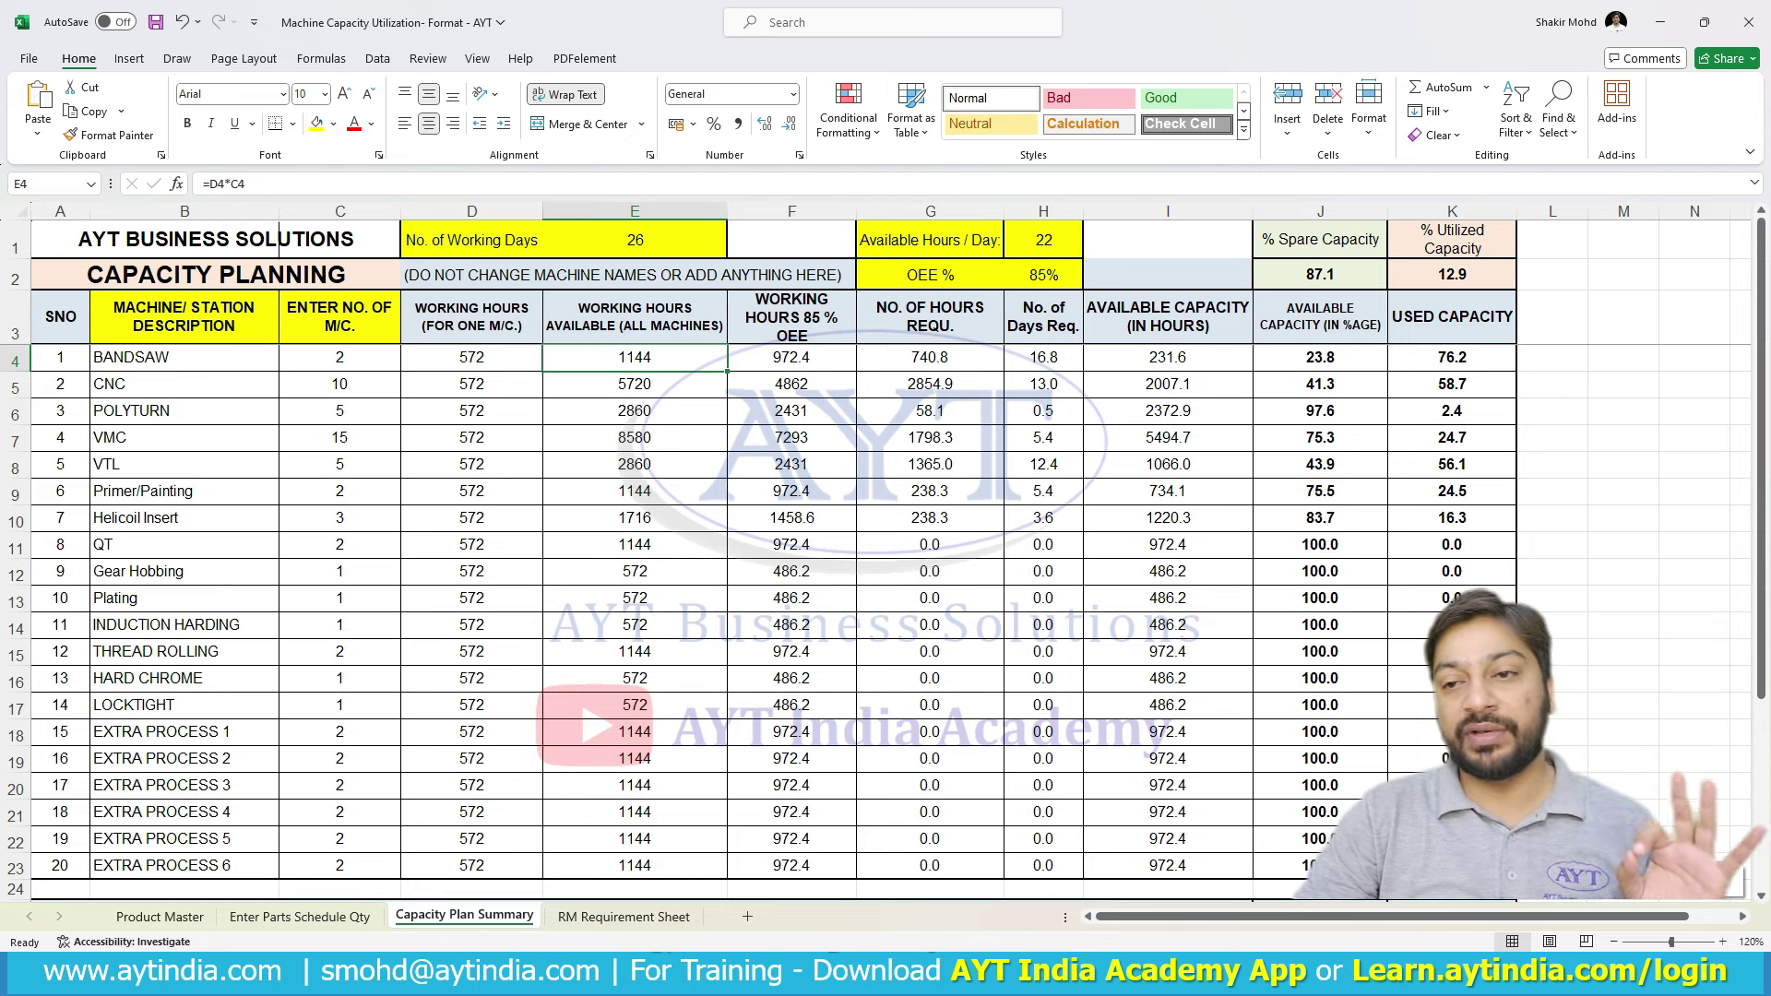
left_click(791, 357)
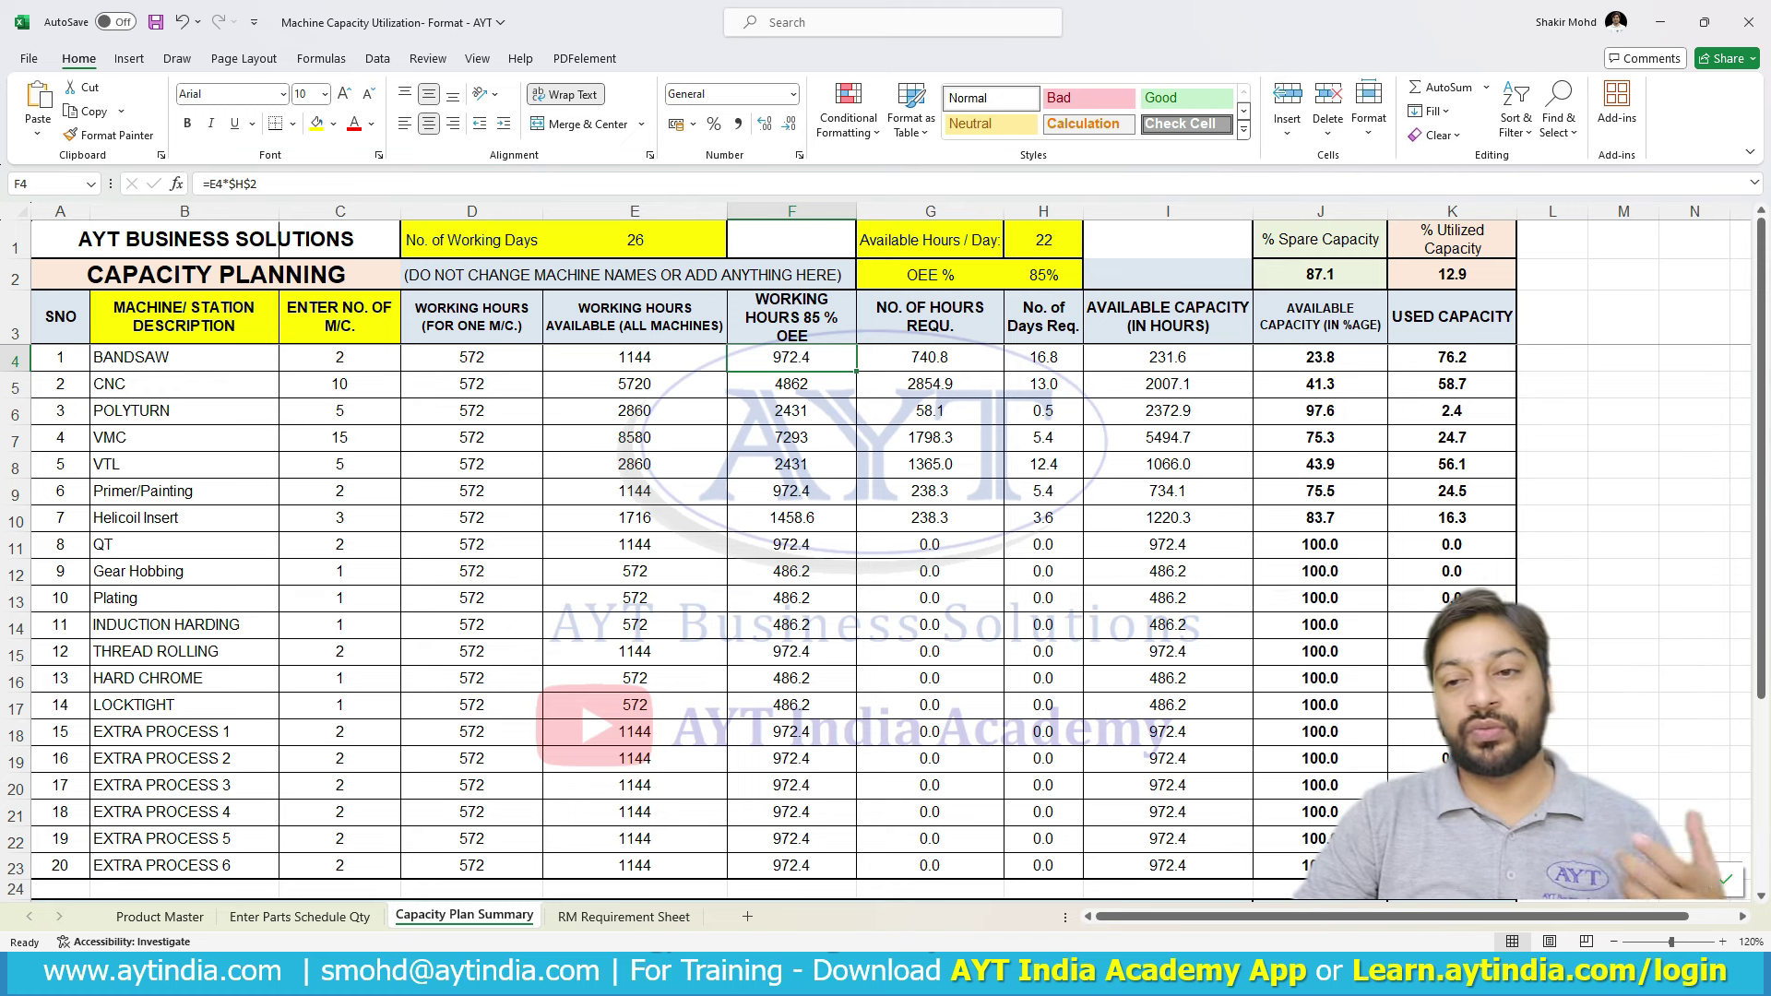
left_click(929, 357)
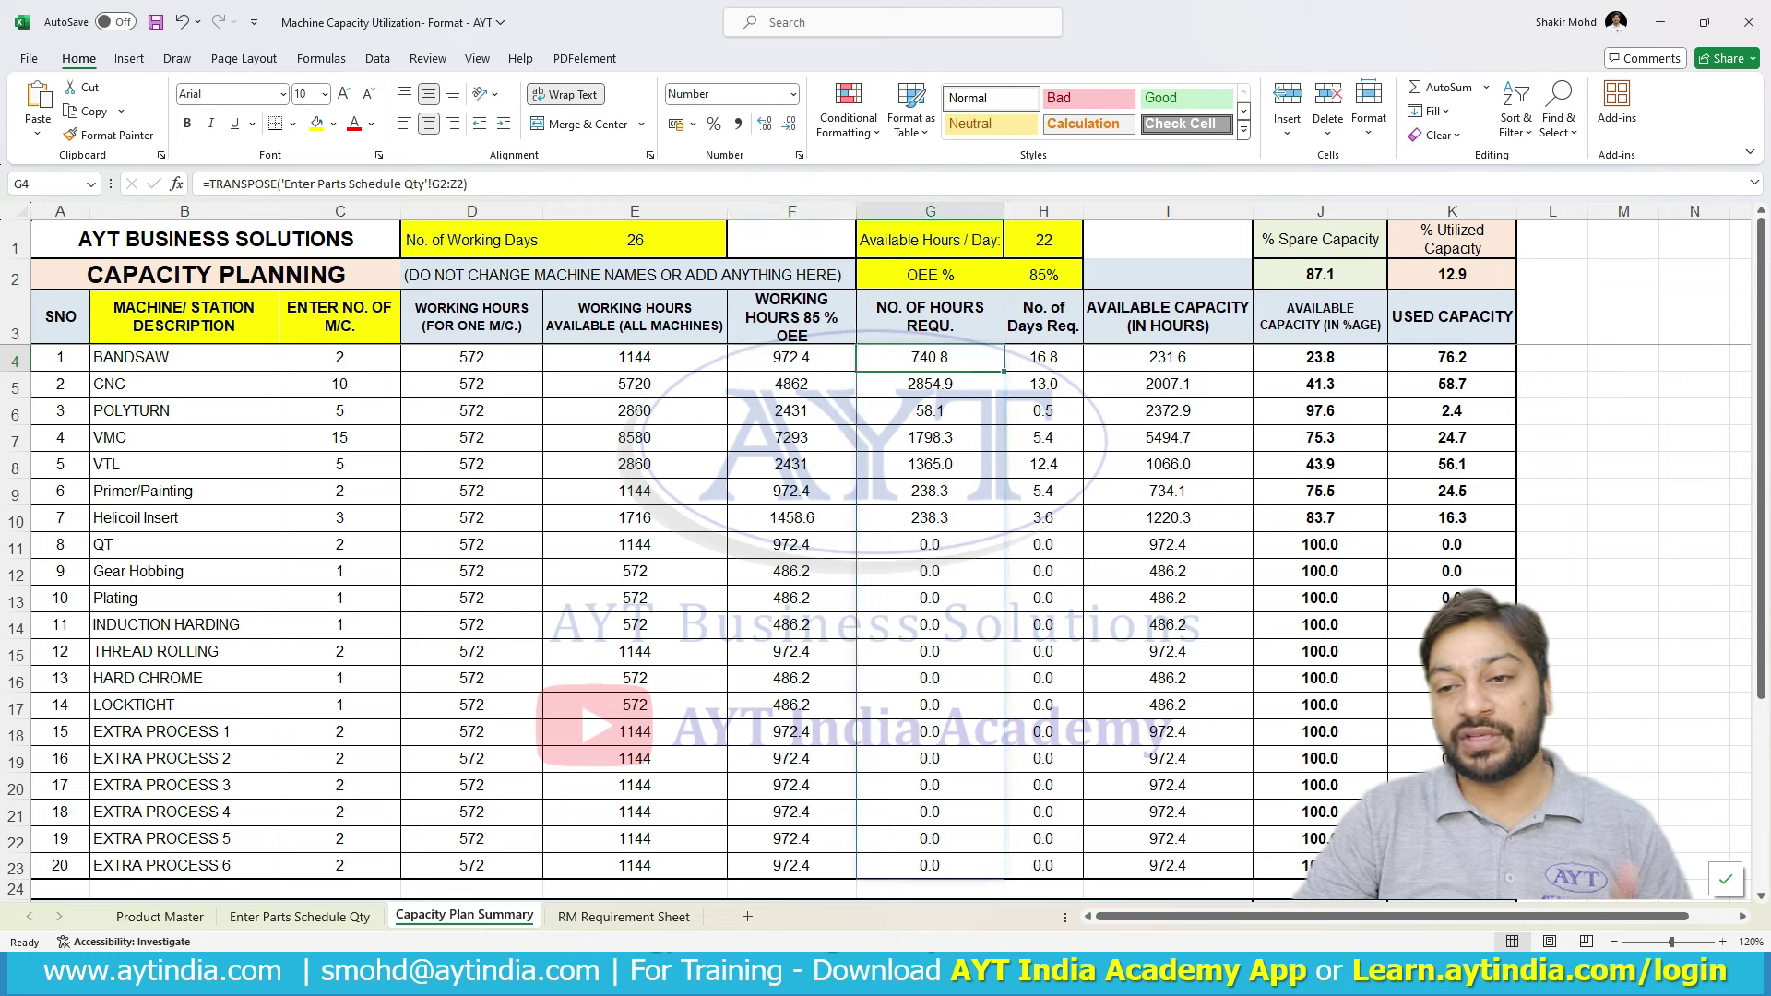
left_click(1043, 357)
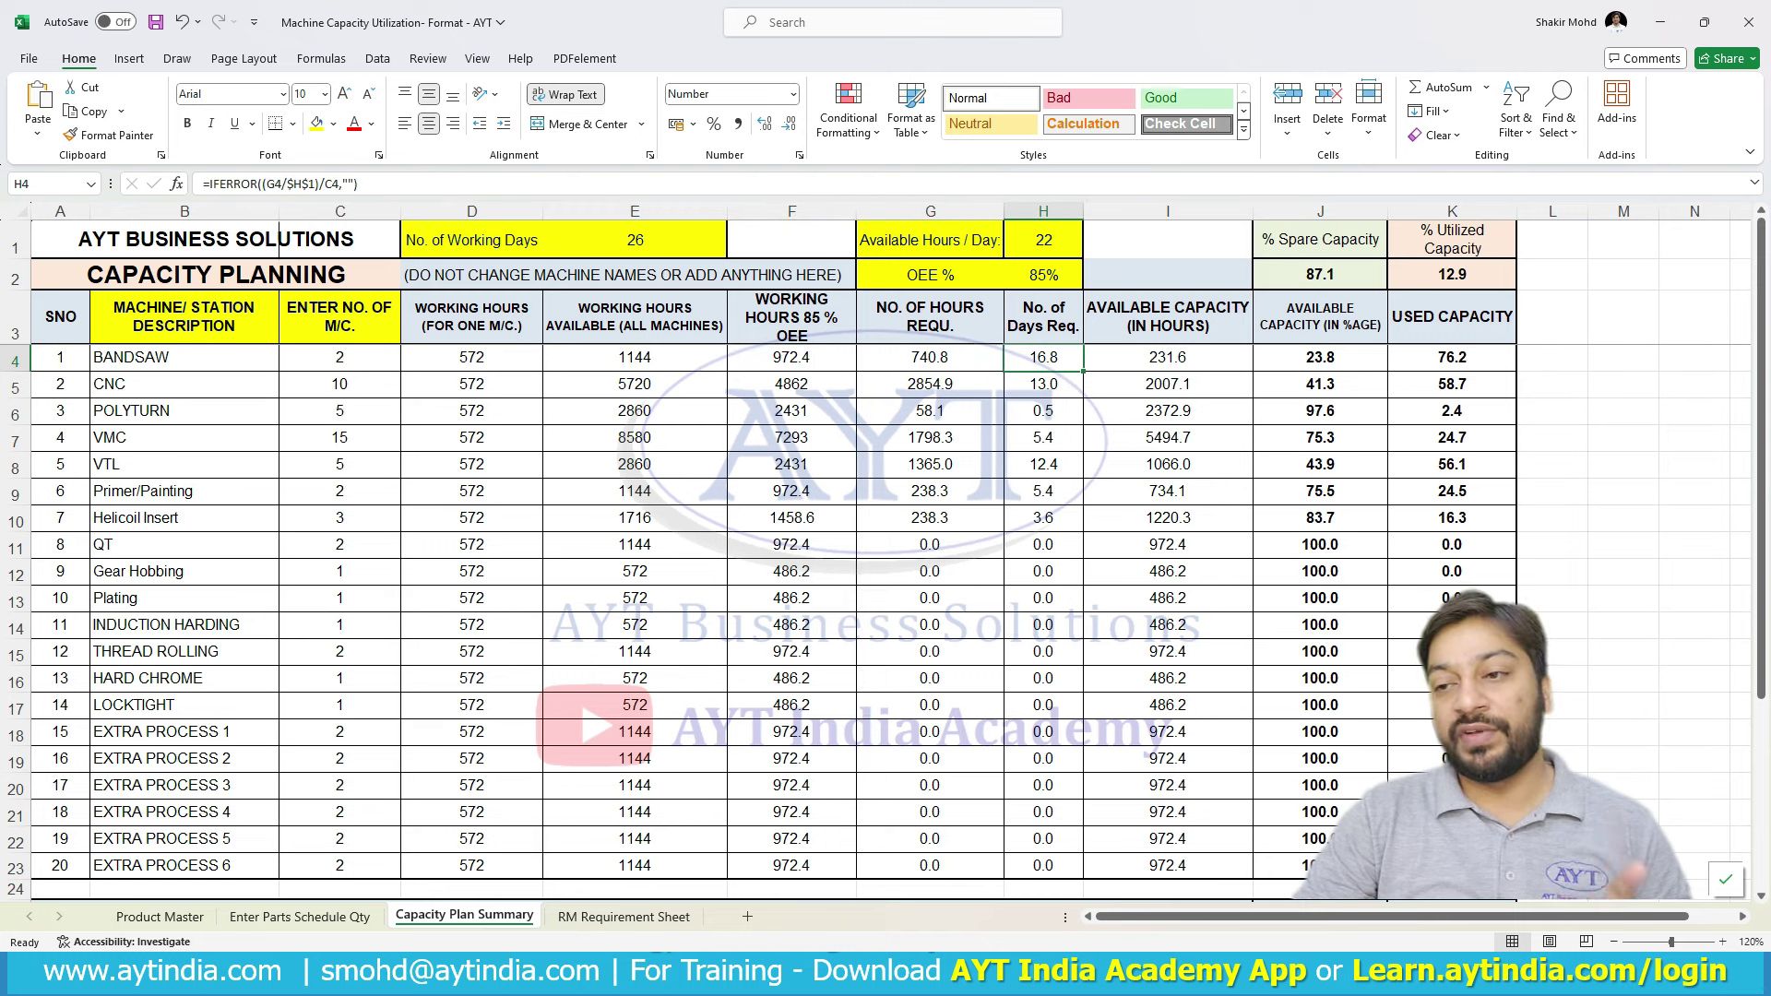
left_click_drag(930, 316, 1452, 317)
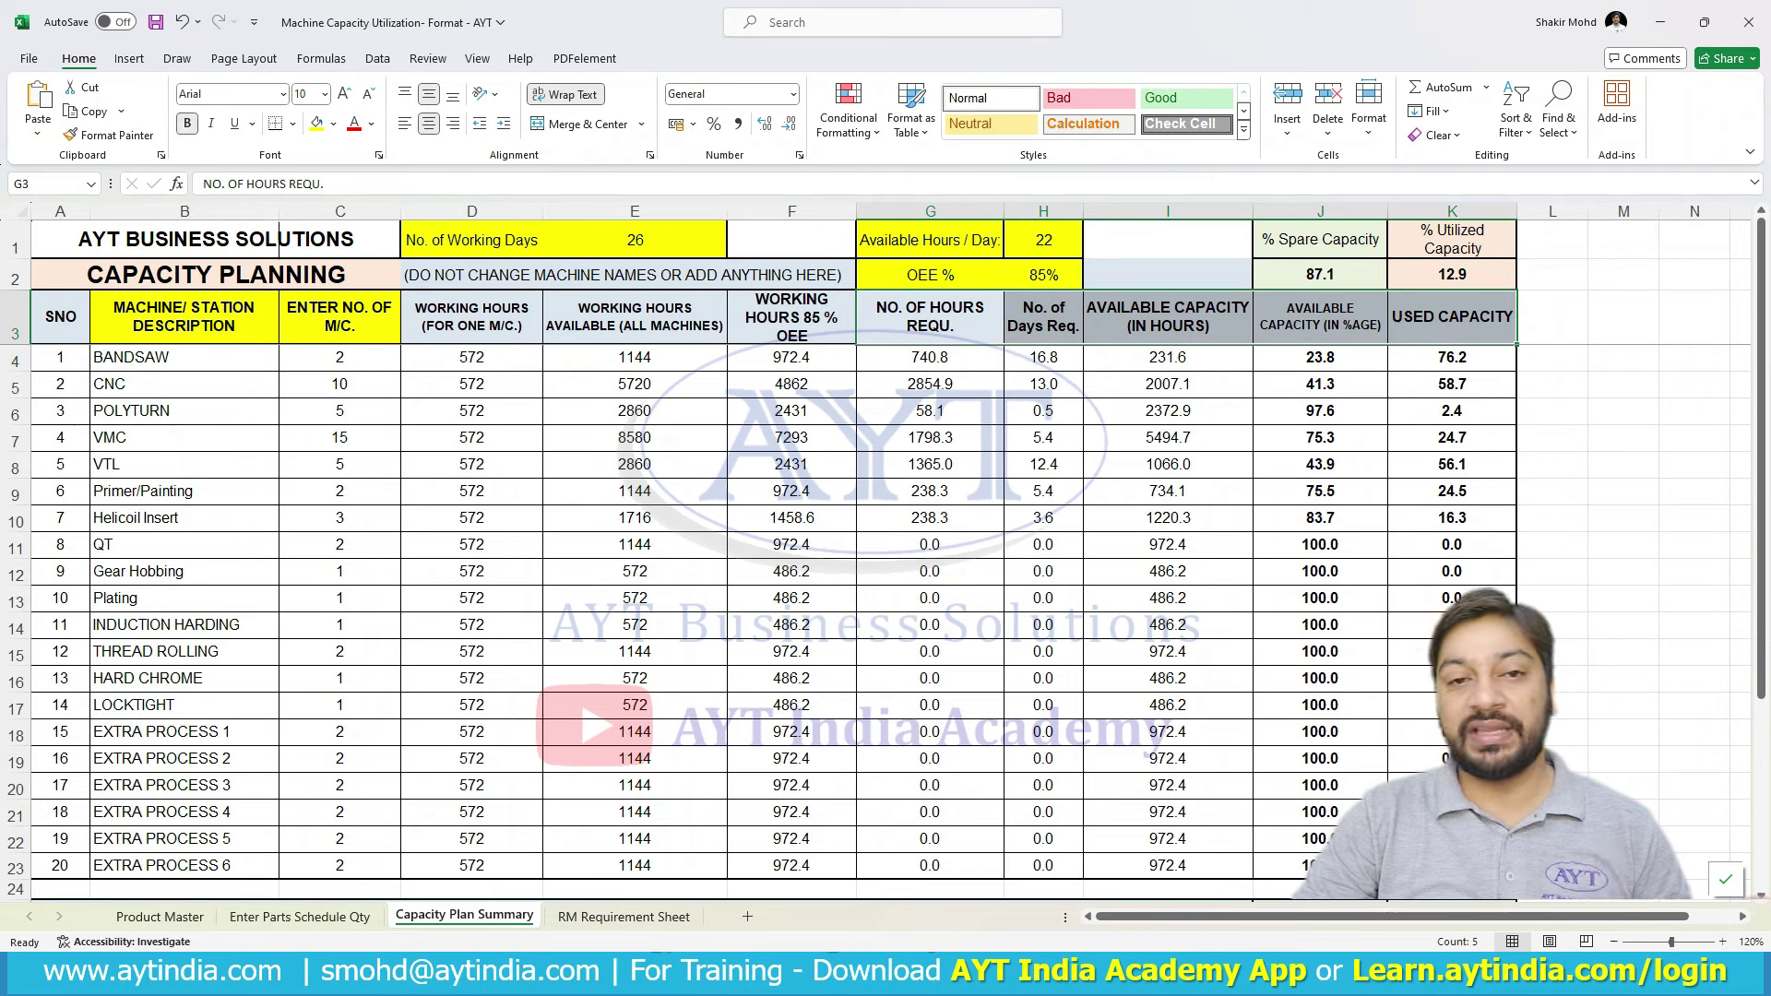
- Fill the result headers G3:K3 with a light orange theme colour
left_click(333, 124)
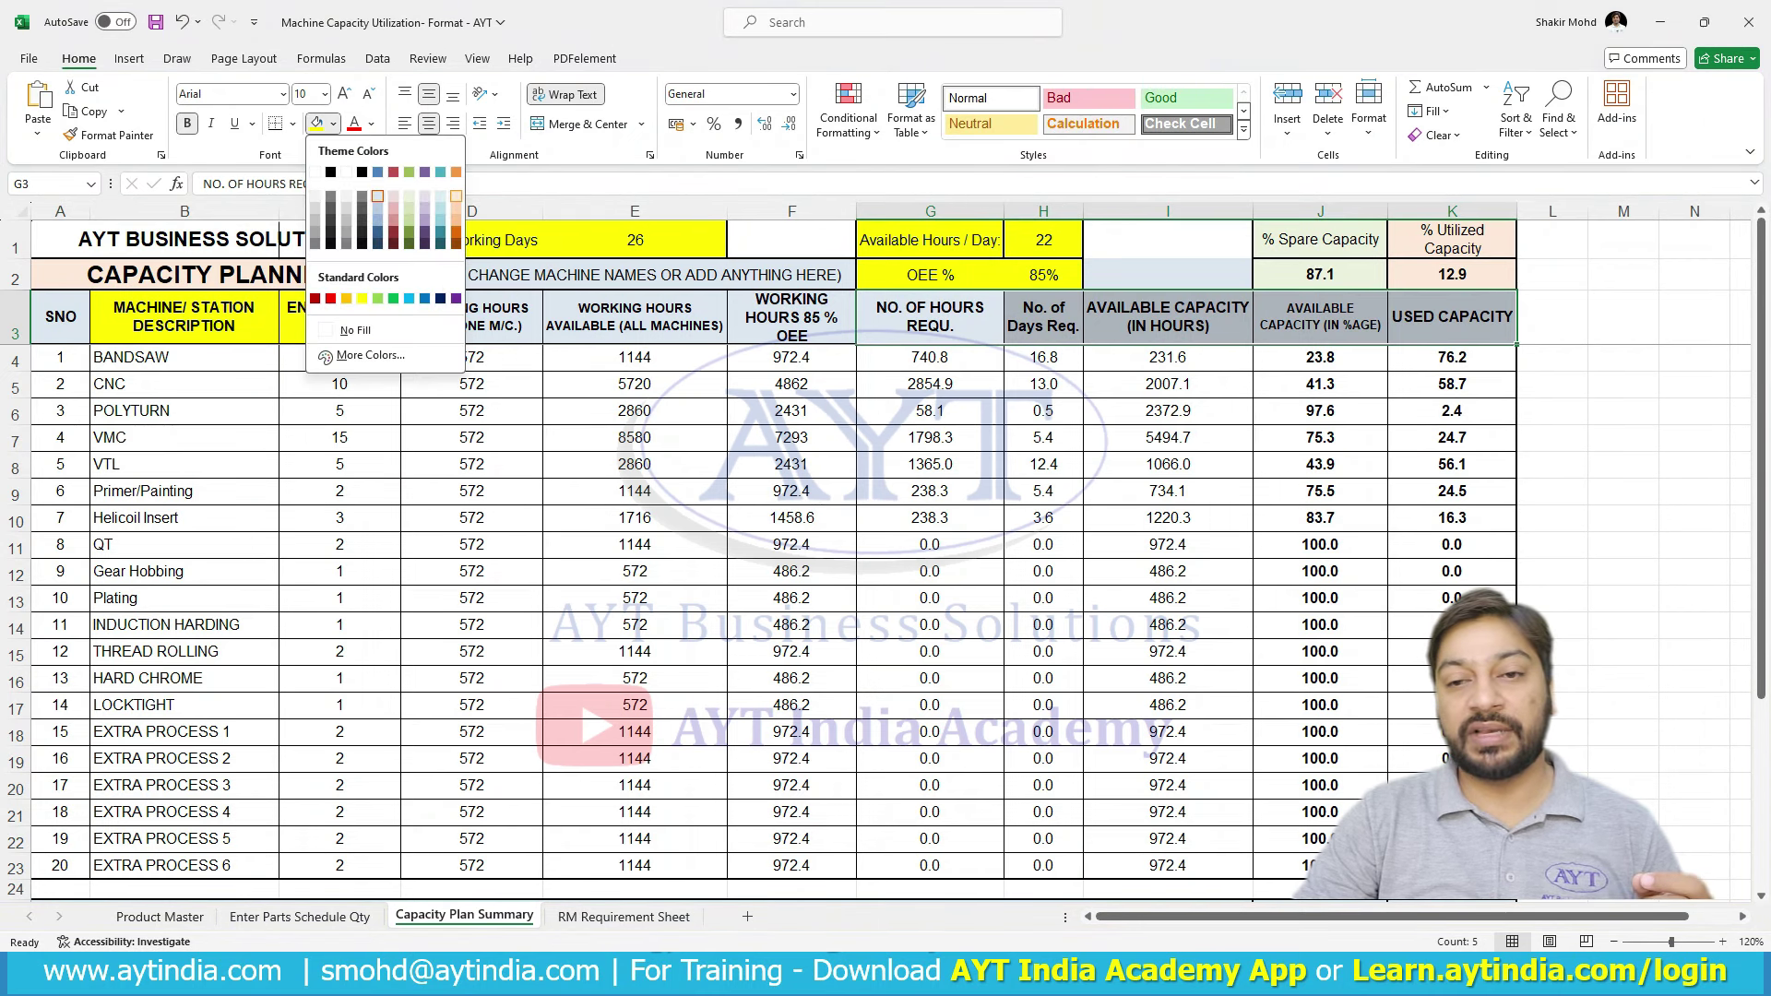
left_click(456, 196)
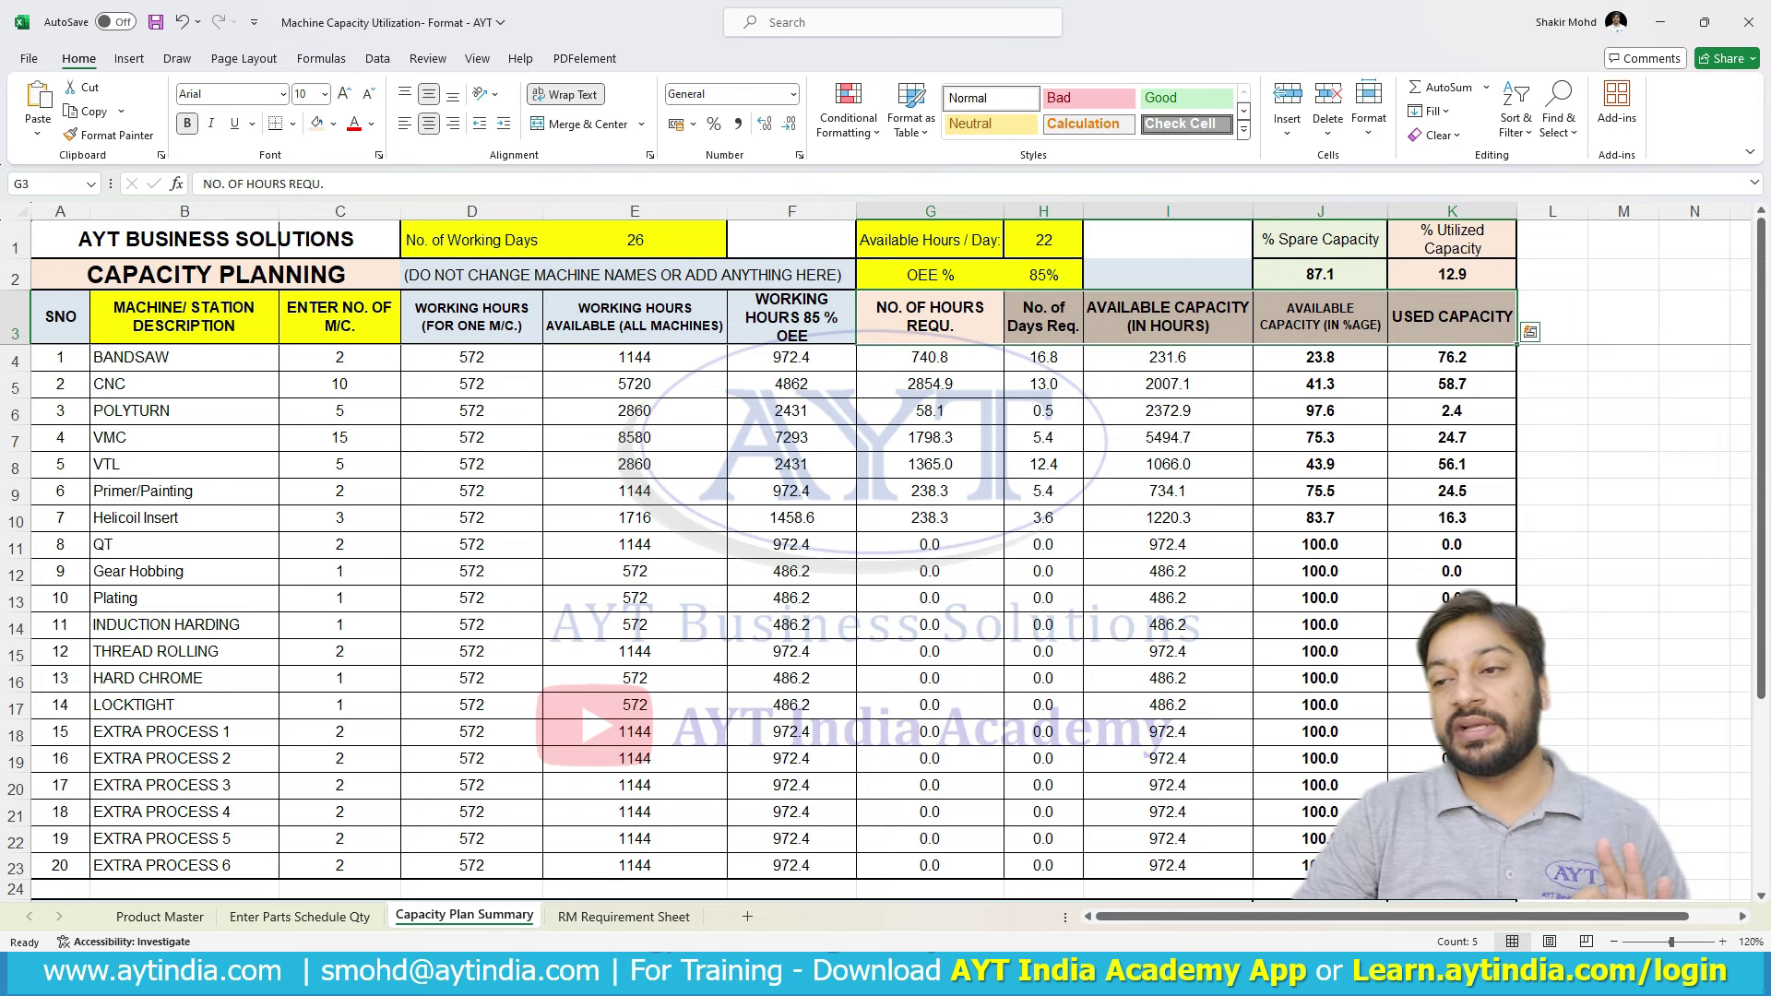
left_click(930, 317)
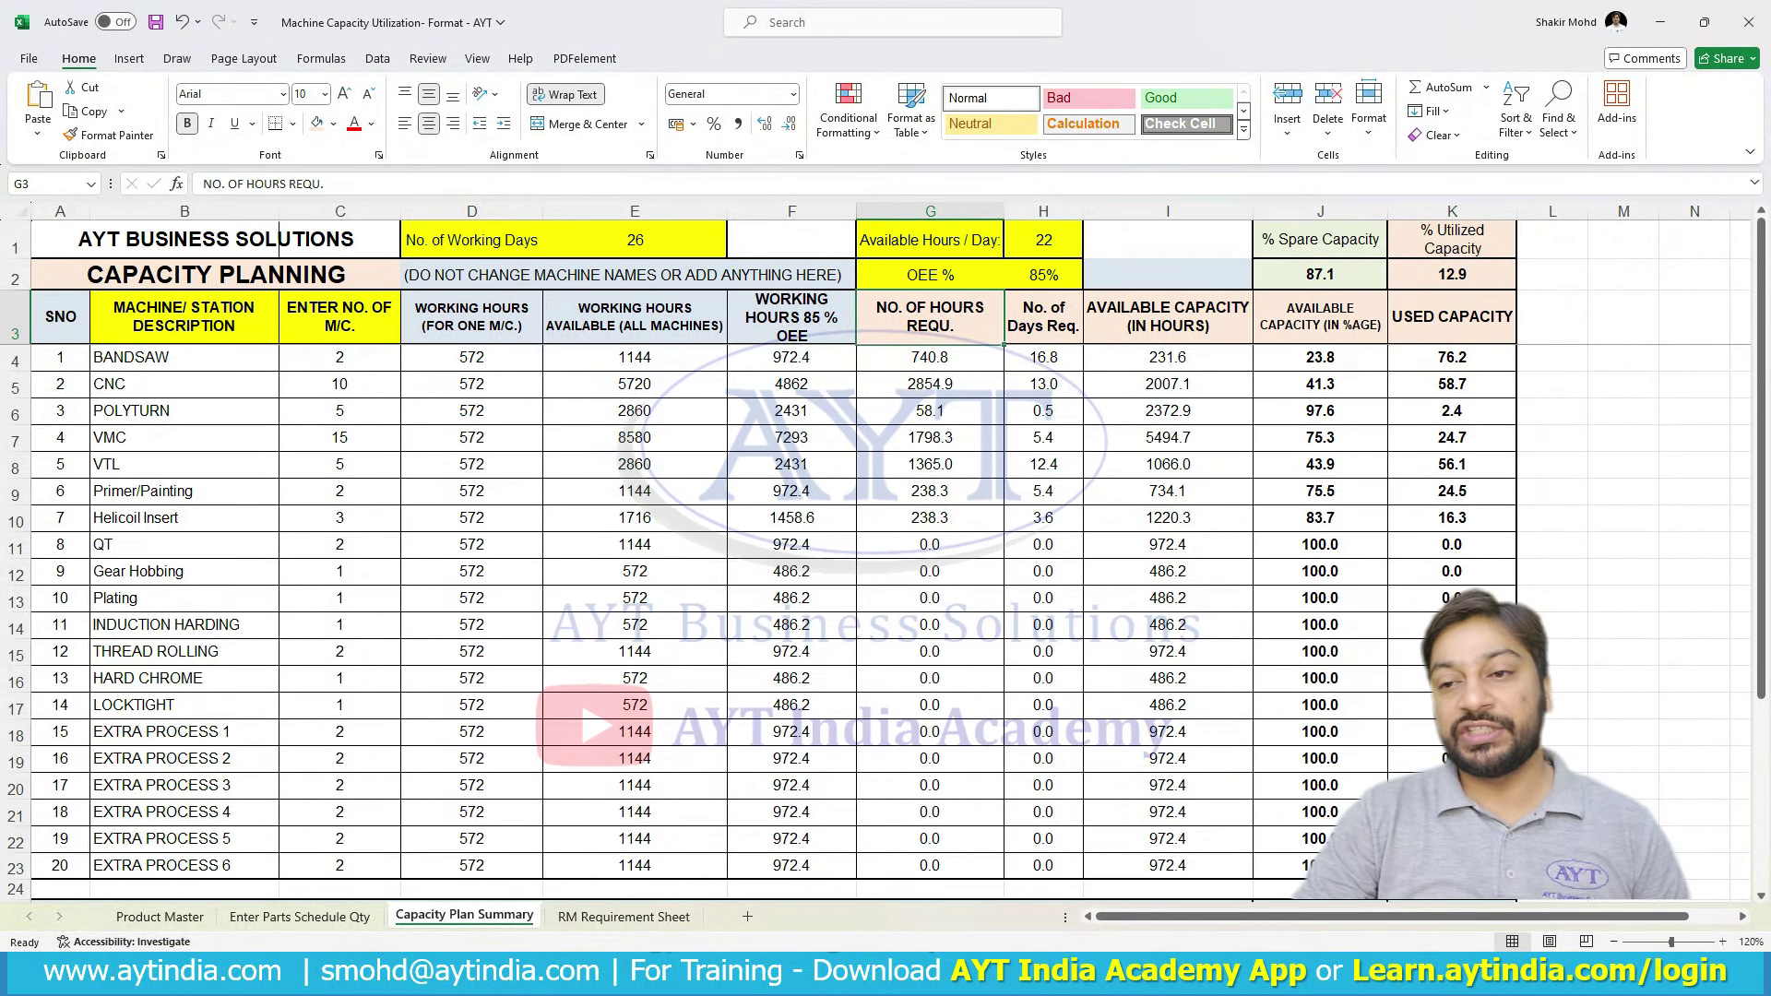
- Inspect the BANDSAW formulas for required days in H4 and available capacity in hours in I4
key("Right")
key("Down")
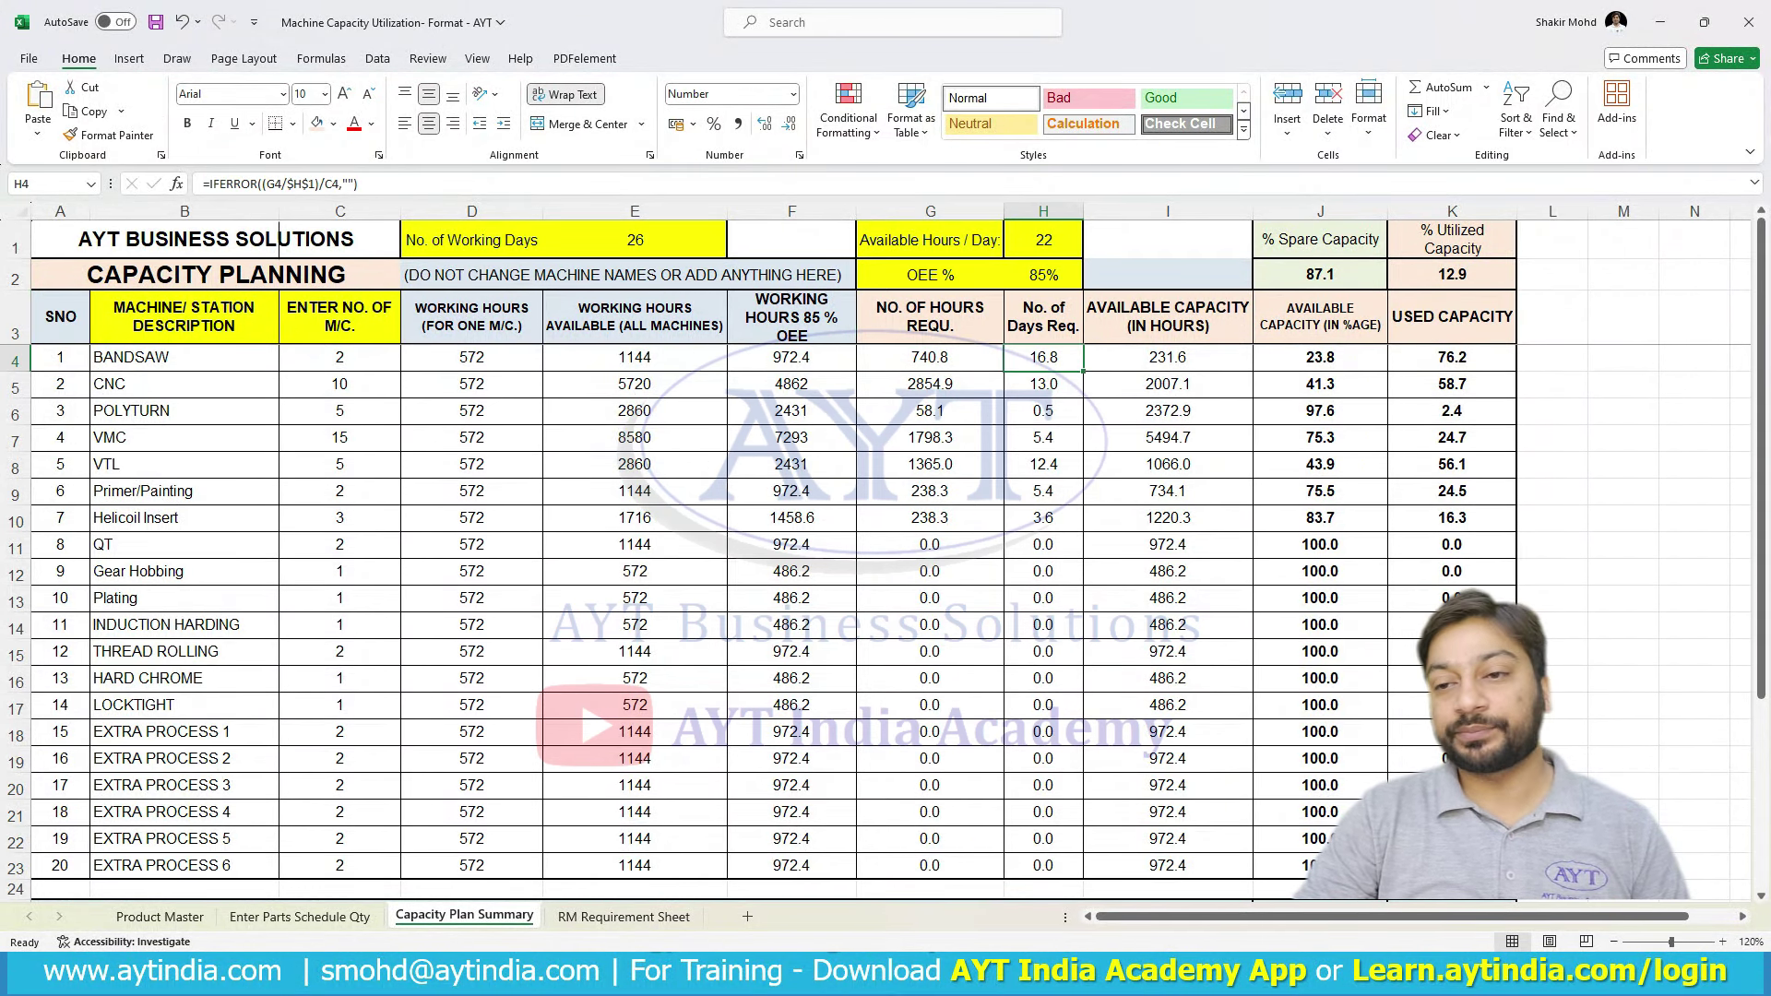
key("Up")
key("Right")
key("Down")
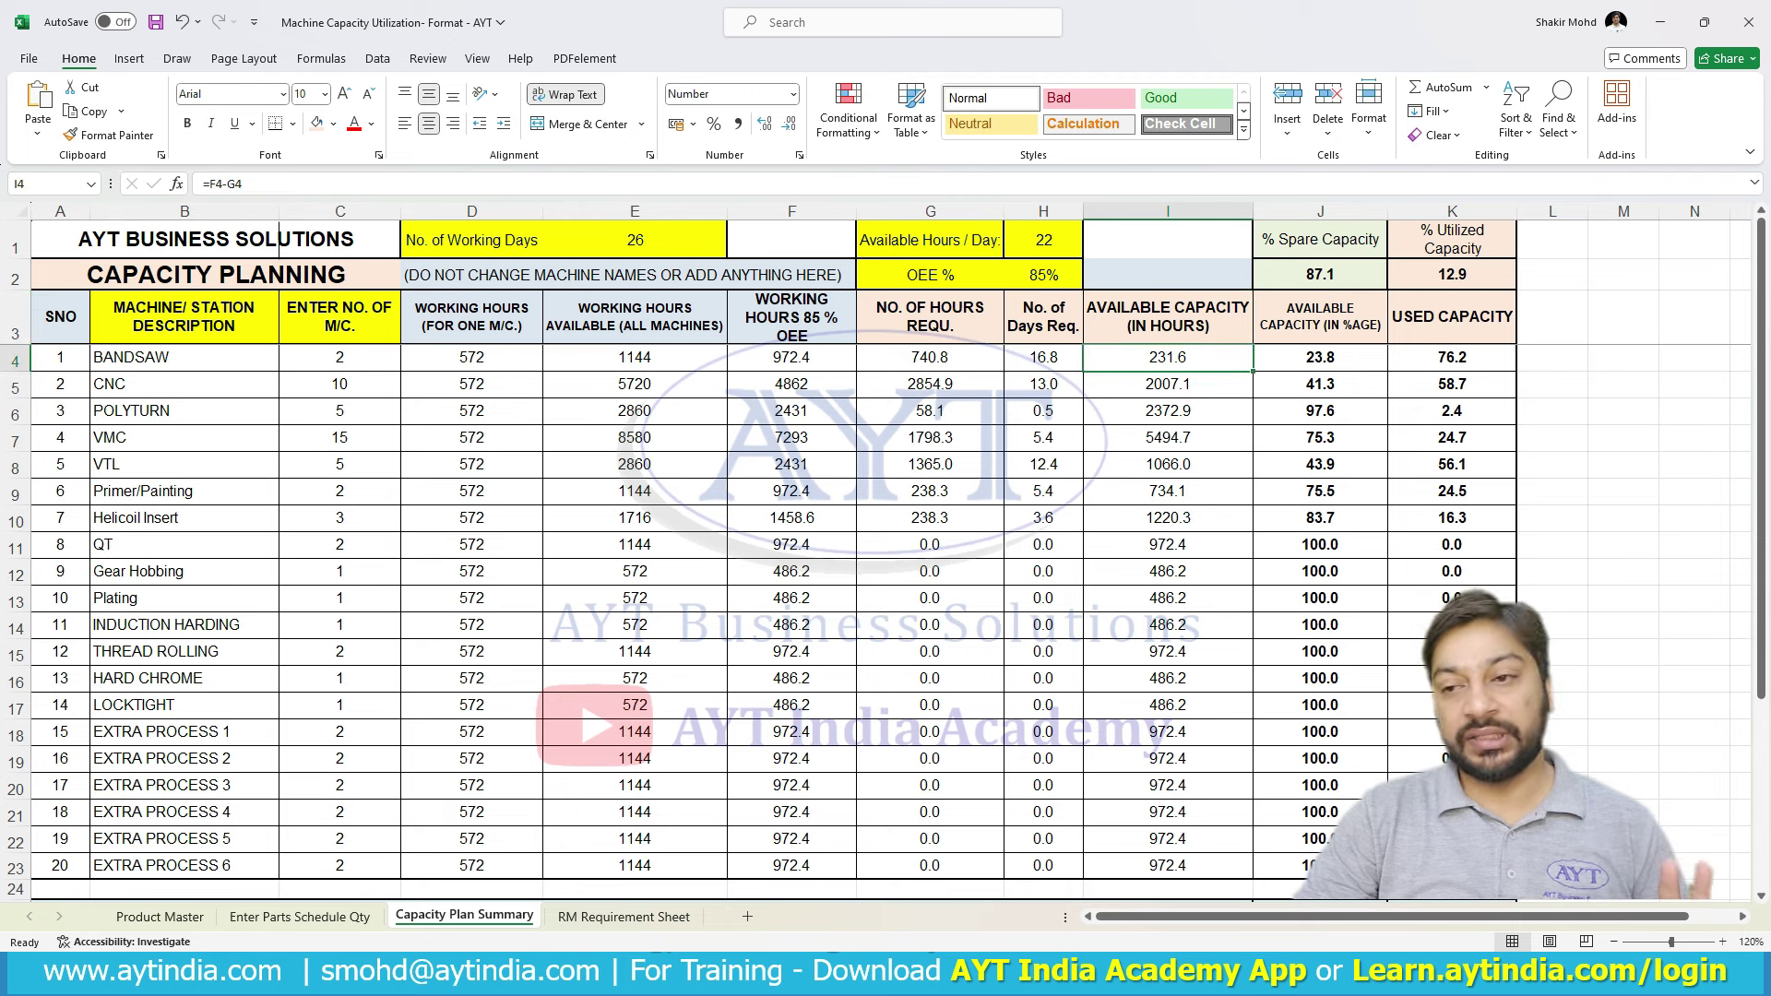
key("F2")
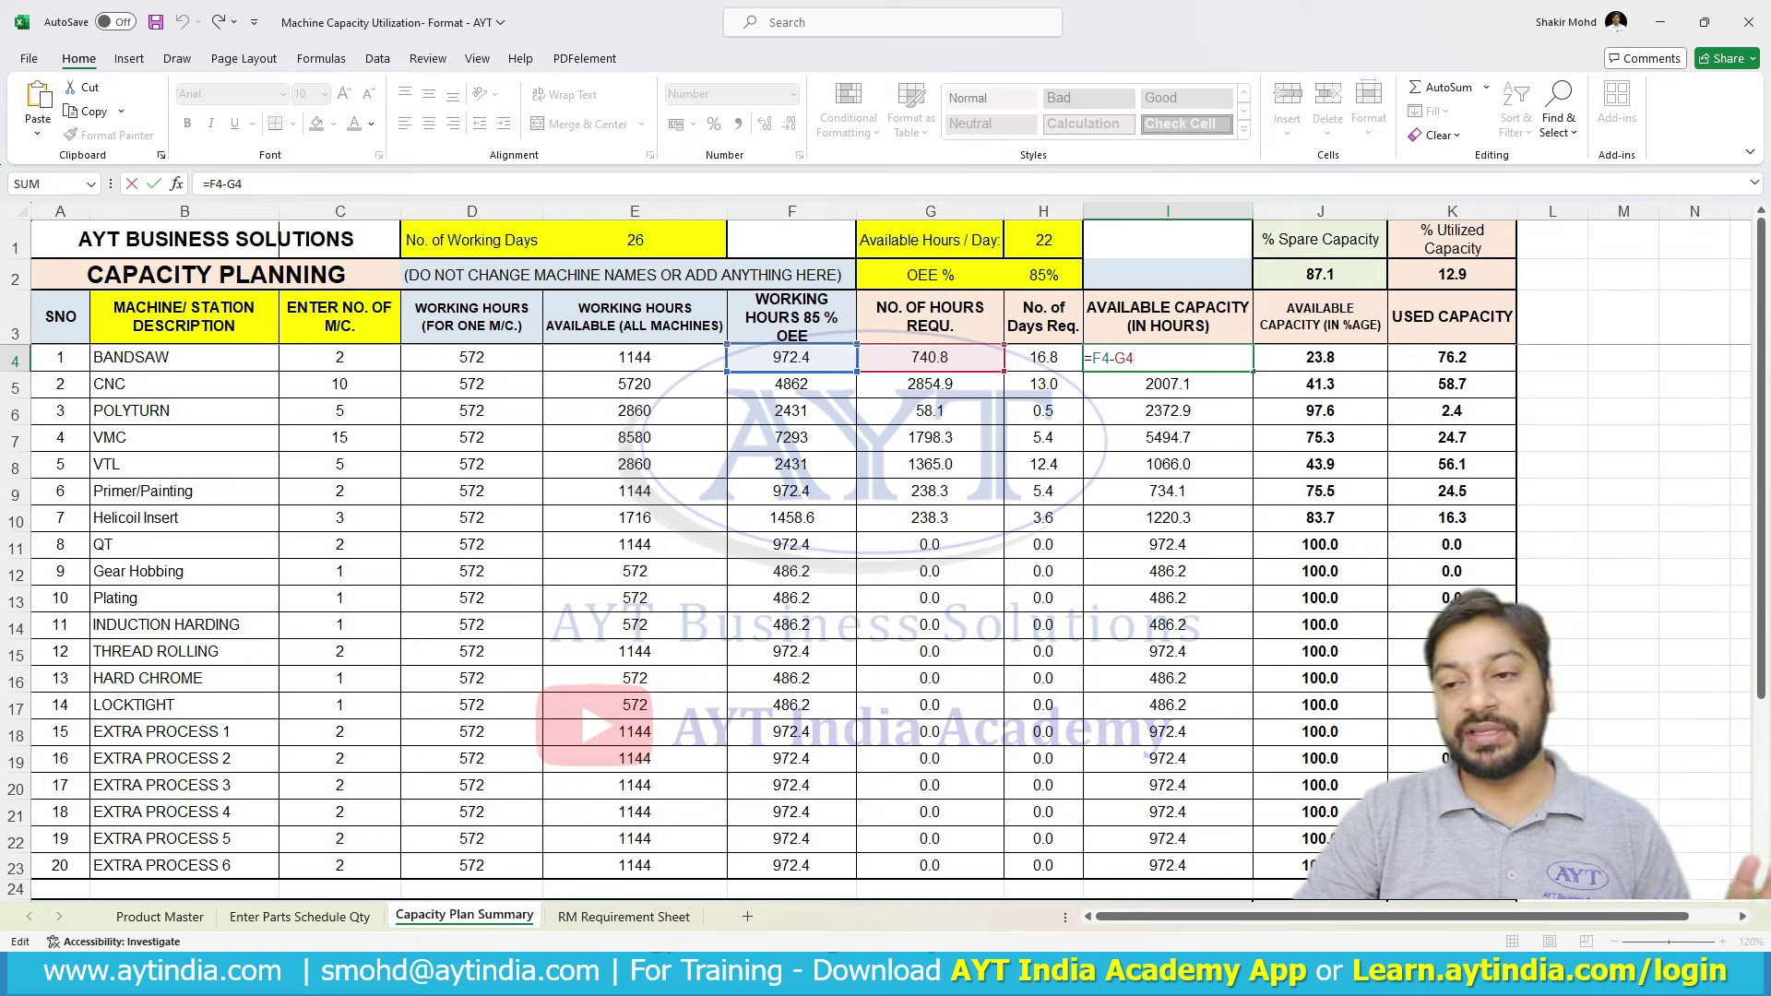
key("Escape")
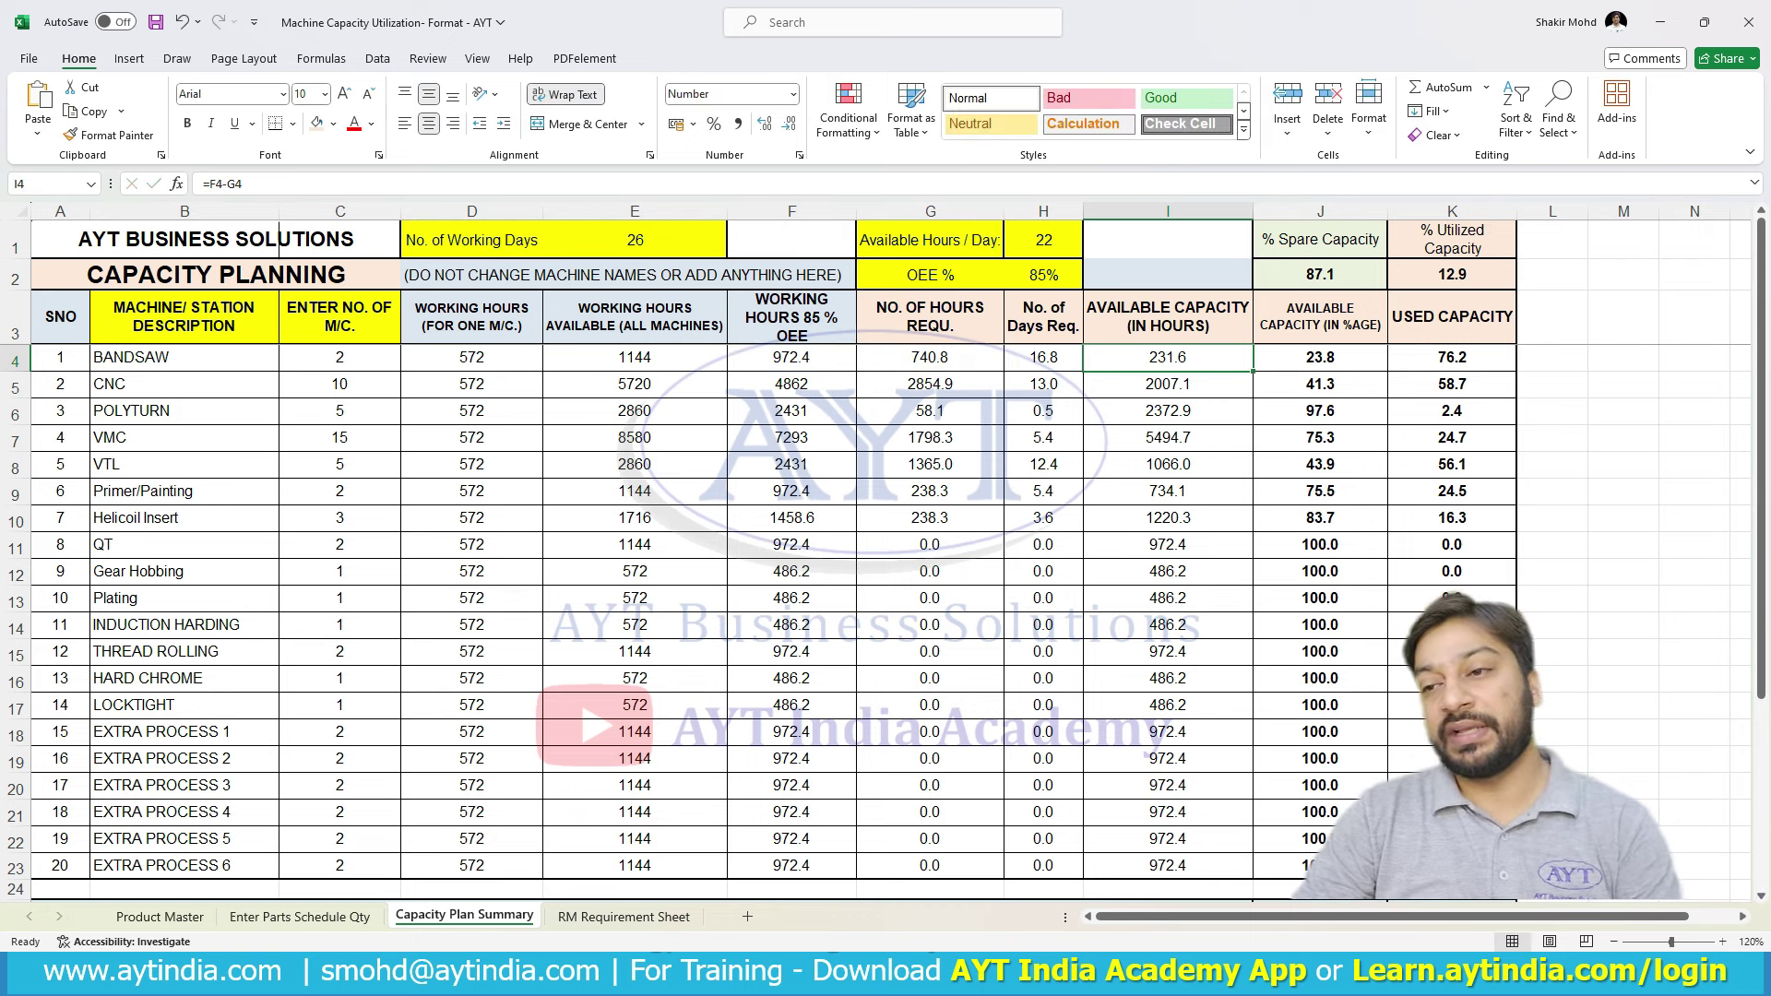
- Inspect the available capacity percentage formulas from J4 down to J6 and the used capacity formulas from K4 down to K8
left_click(1319, 358)
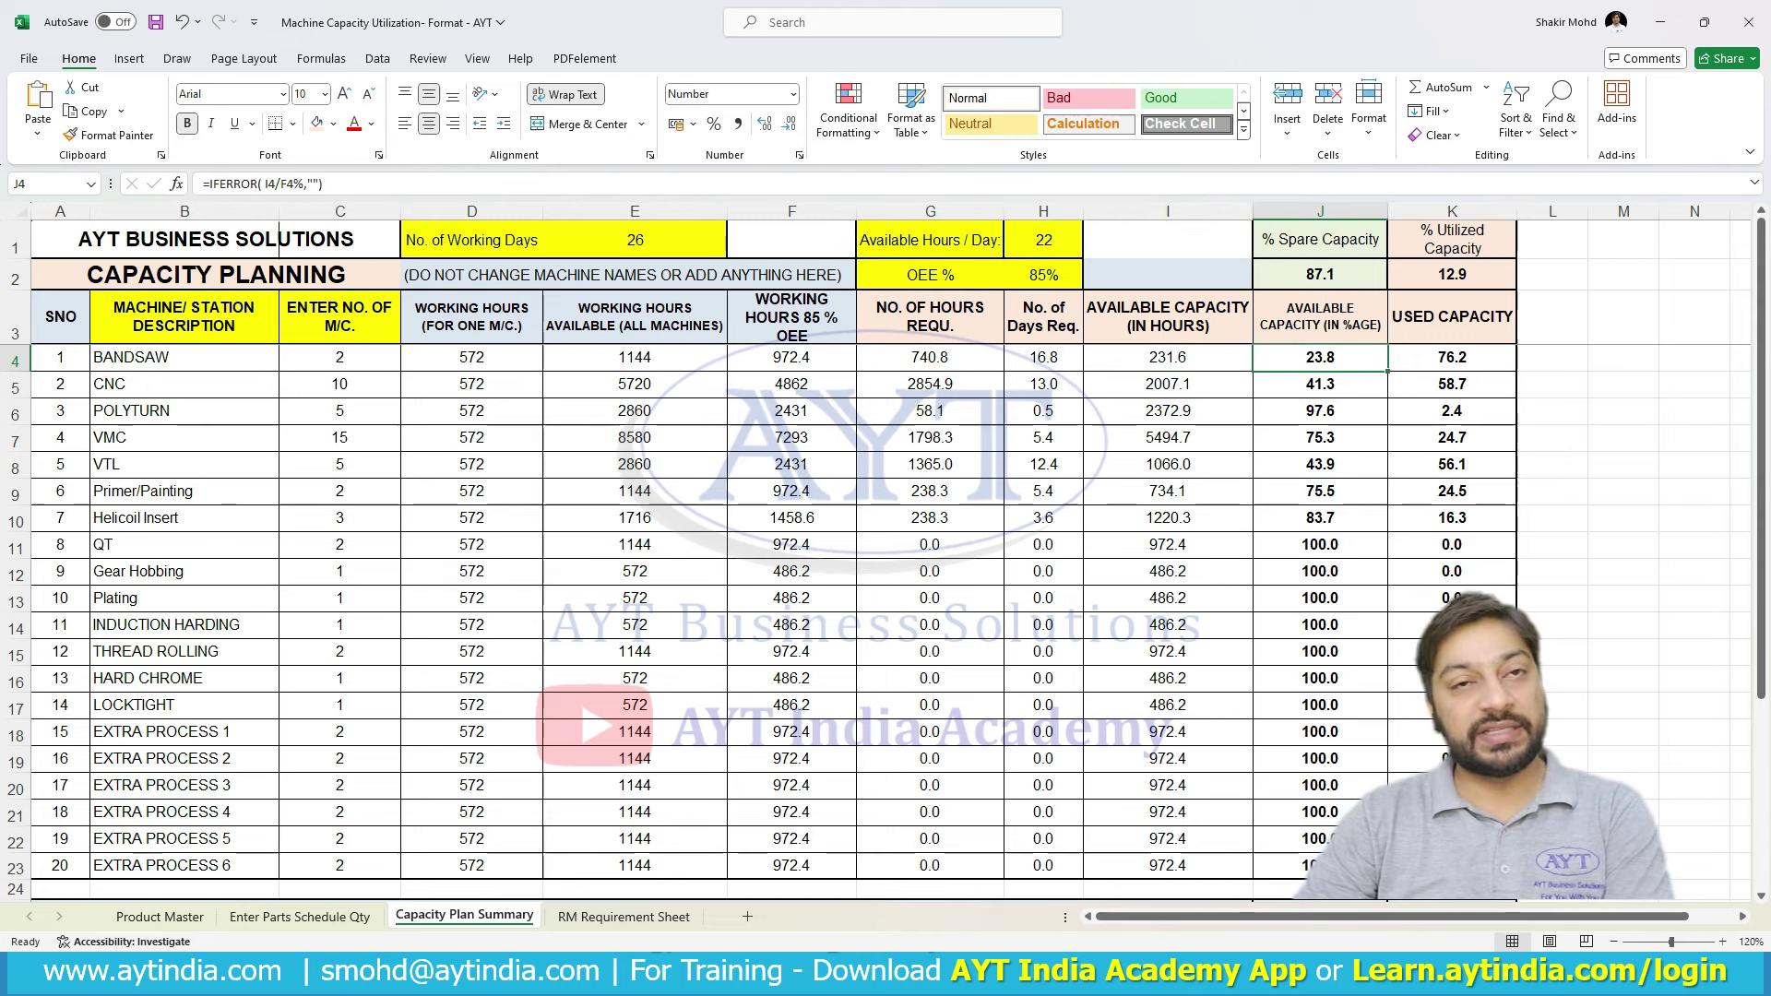
key("Down")
key("Down")
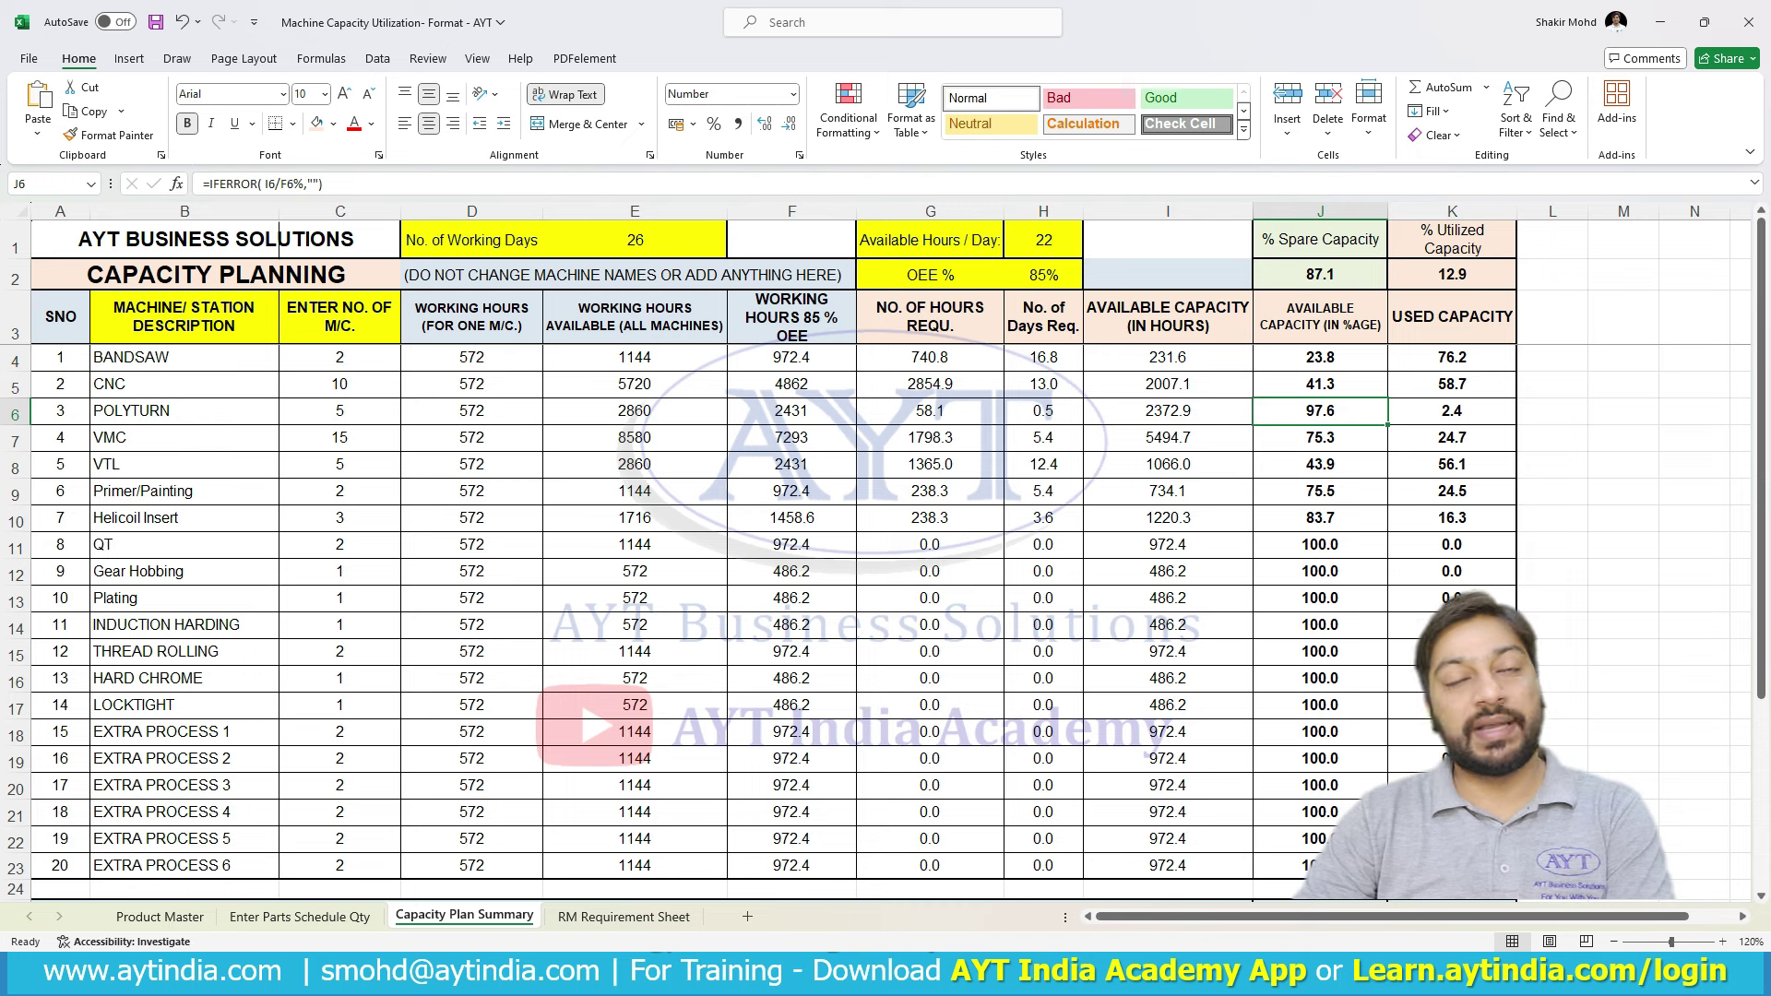
left_click(1452, 357)
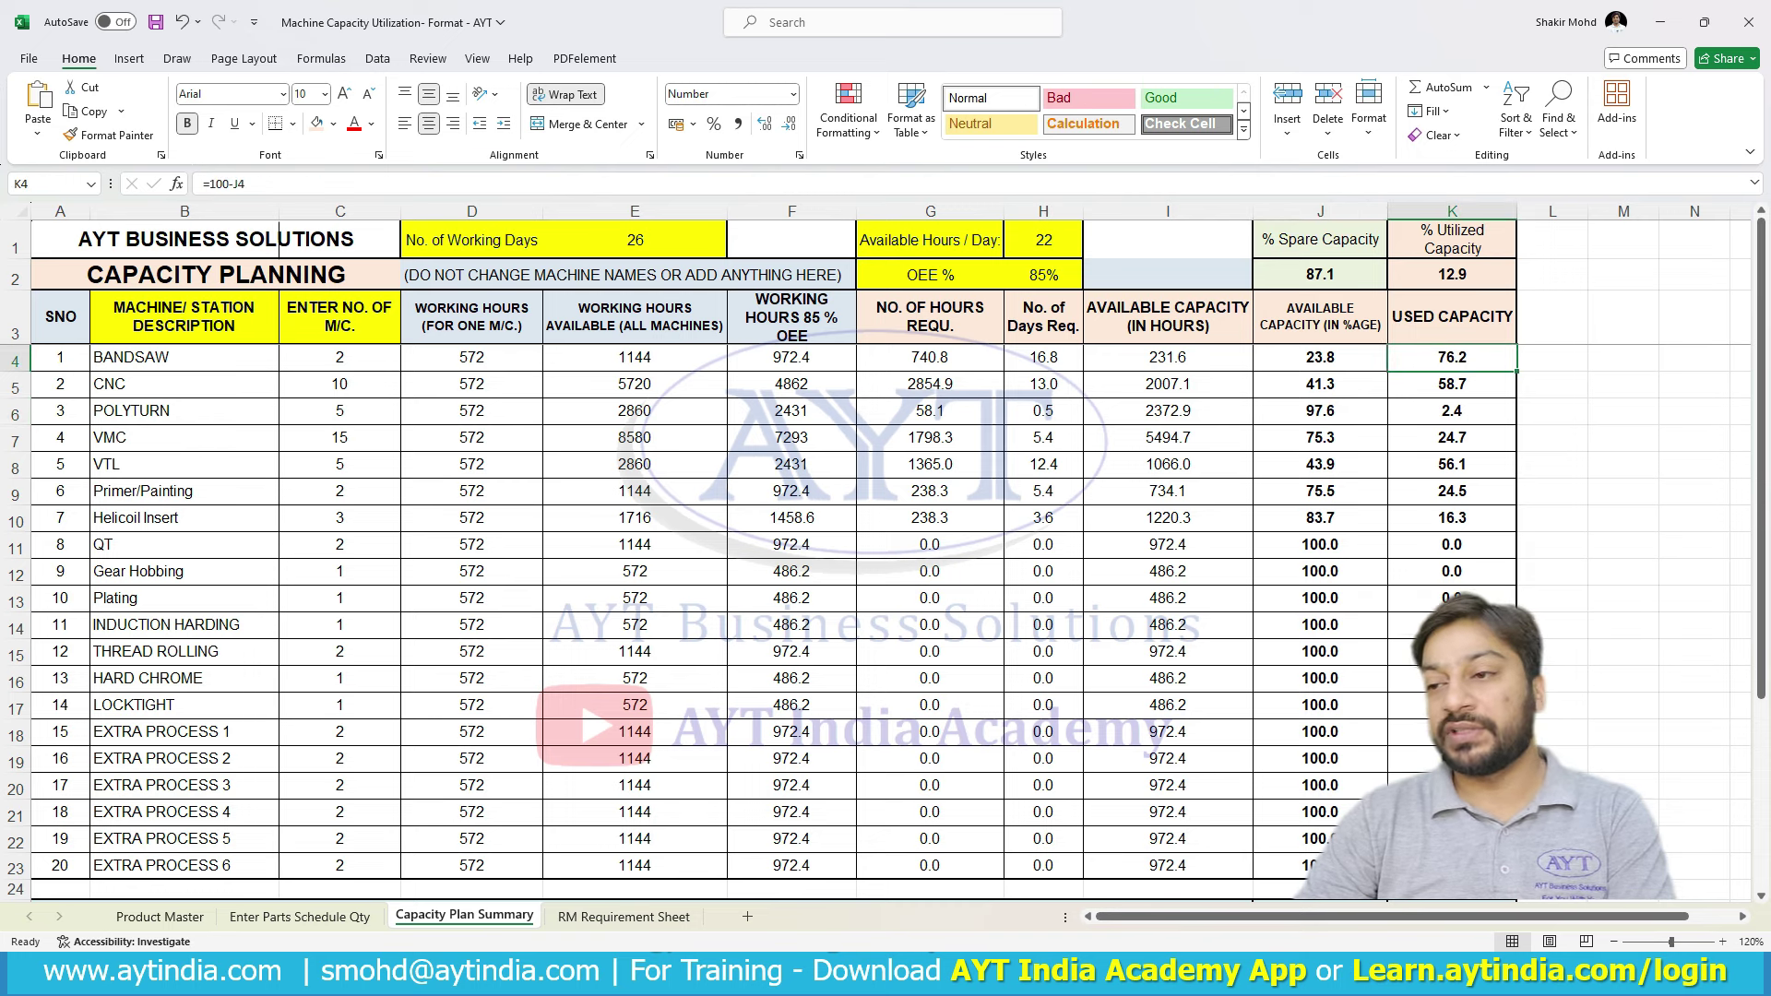
key("Down")
key("Down")
key("Down")
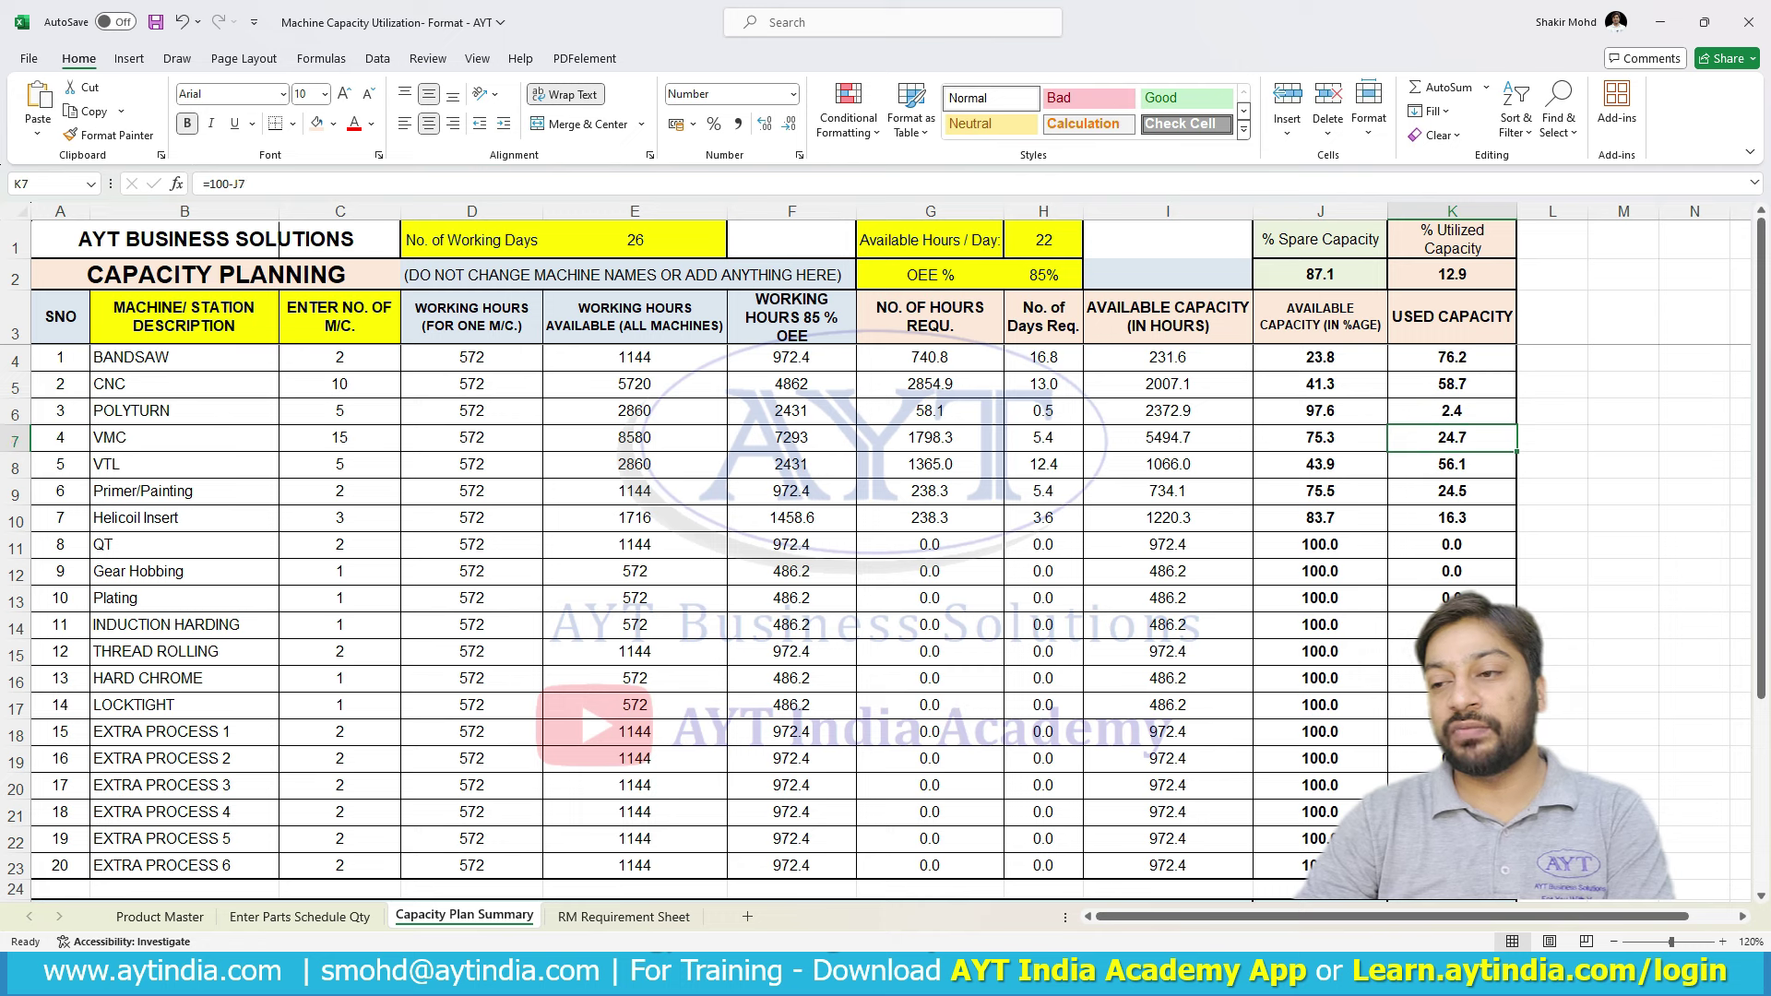
key("Down")
key("Down")
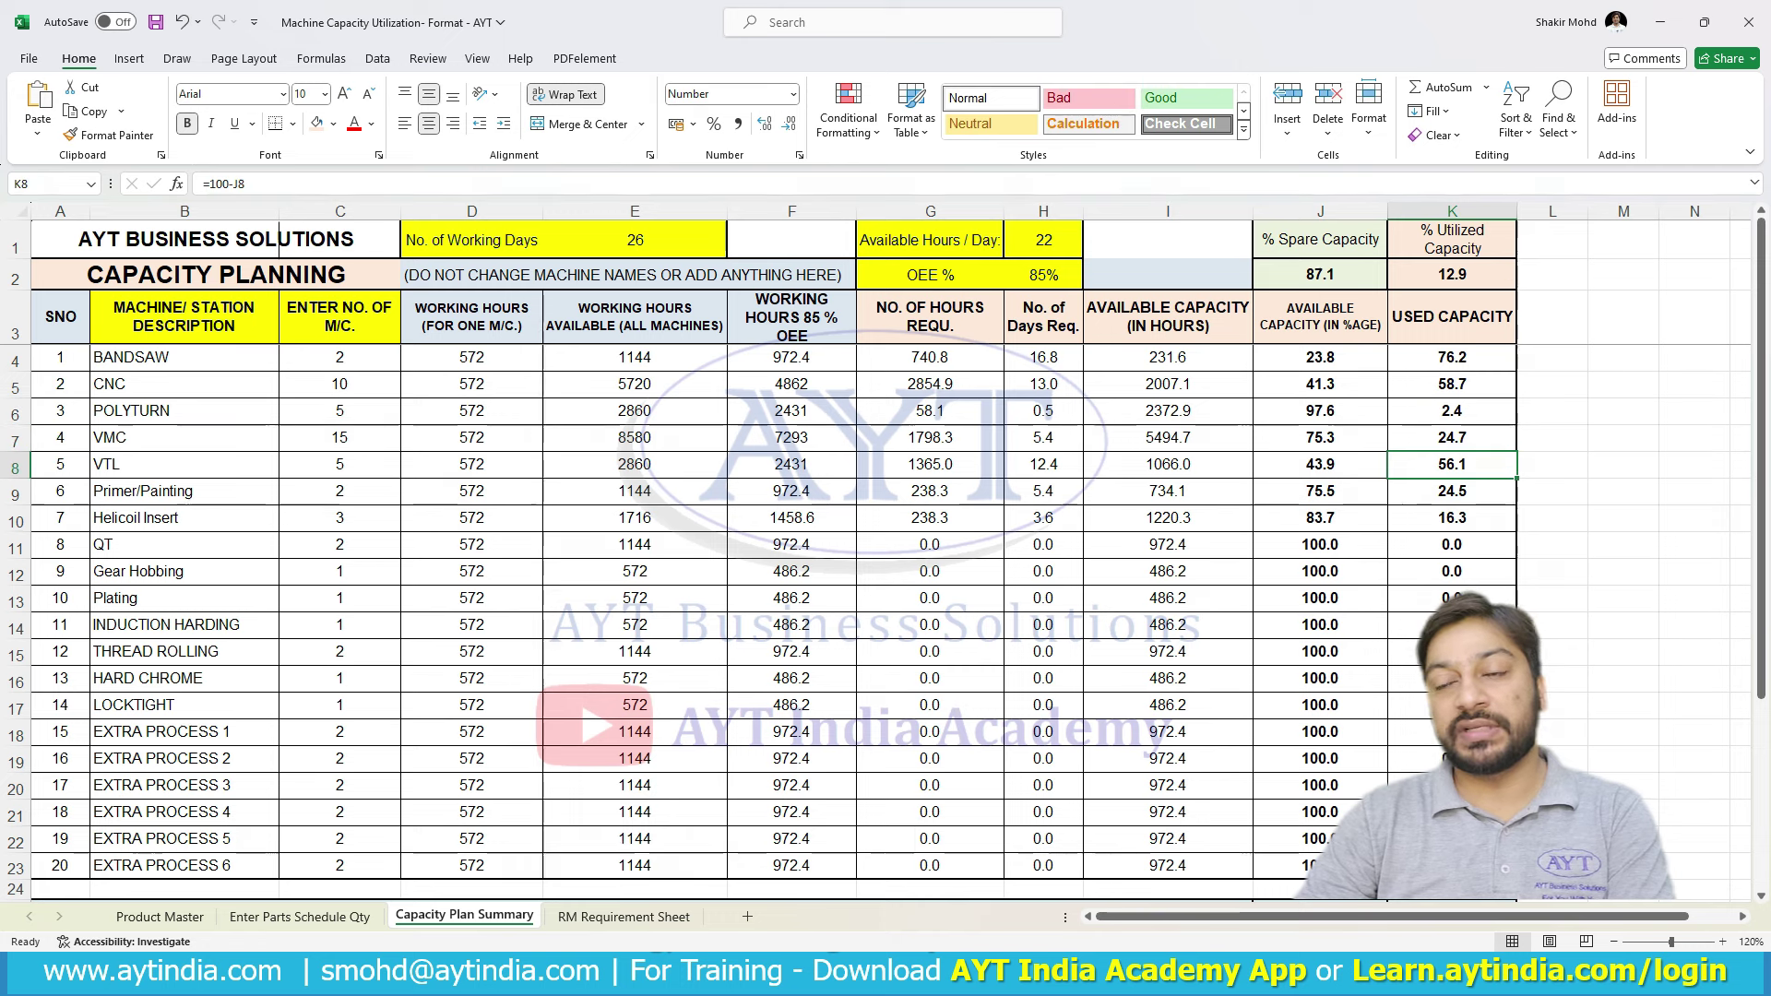
- Select the used capacity values K4:K23 and inspect the average formulas for utilized capacity in K2 and spare capacity in J2
left_click_drag(1452, 357, 1453, 866)
left_click(1453, 274)
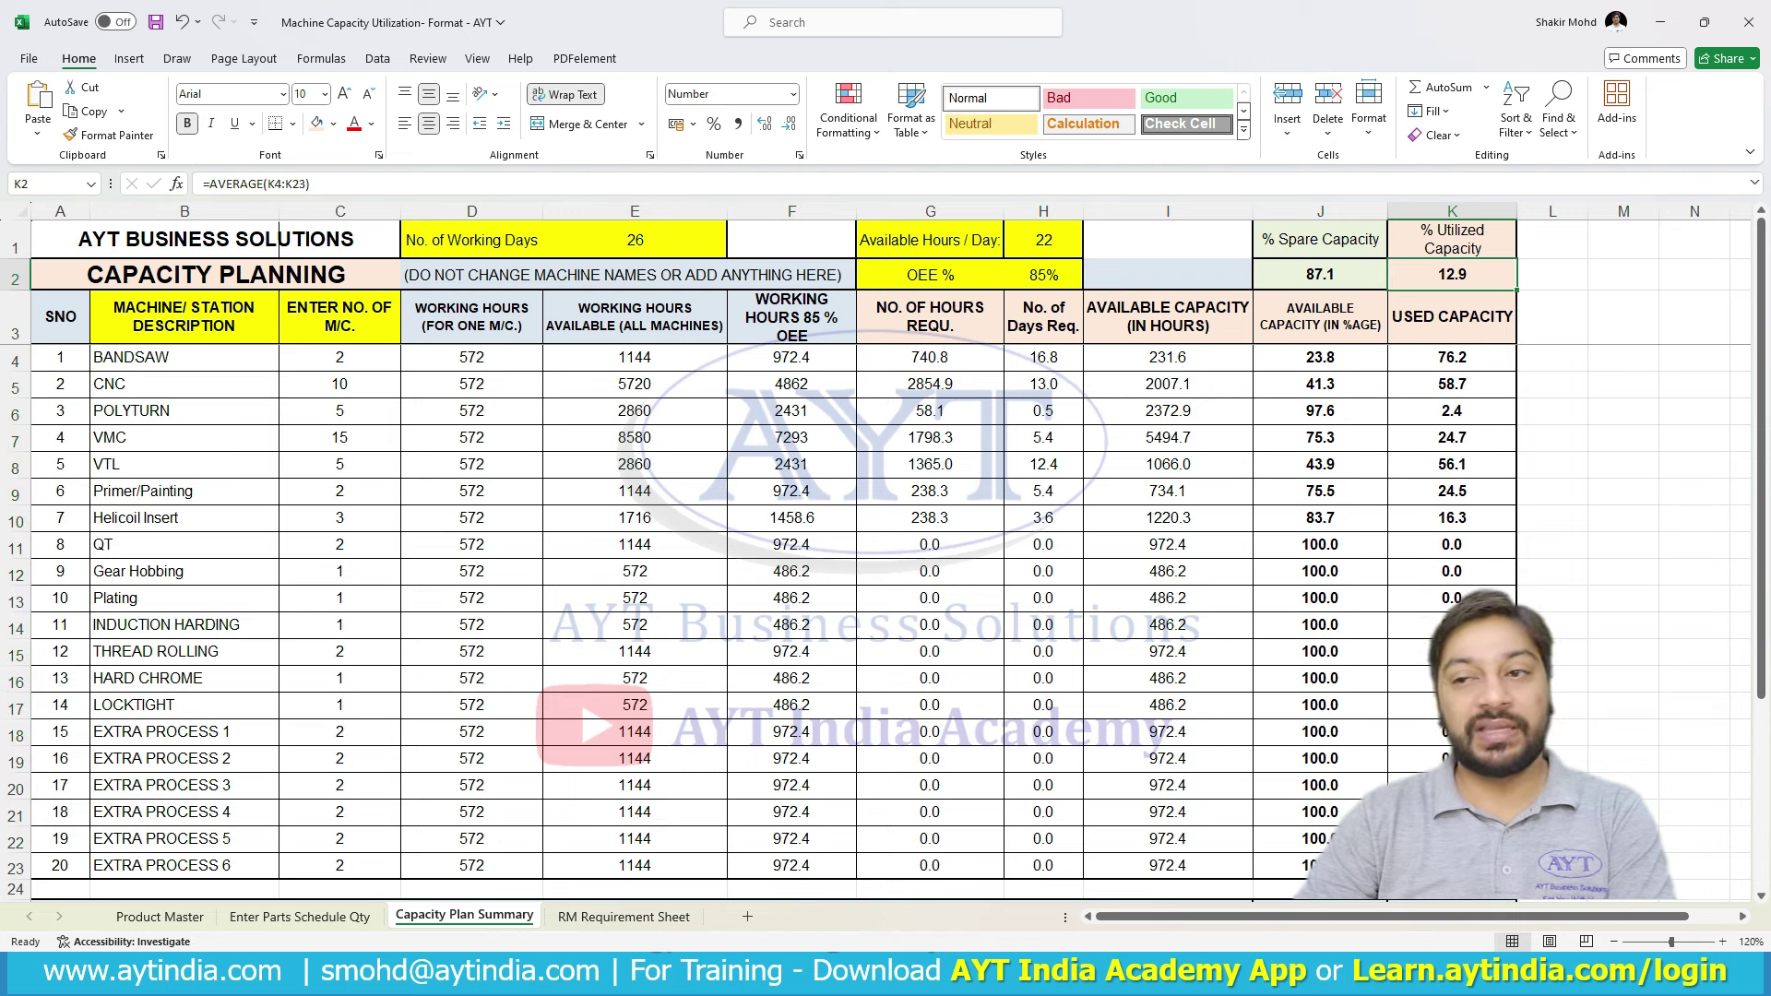
left_click(1320, 274)
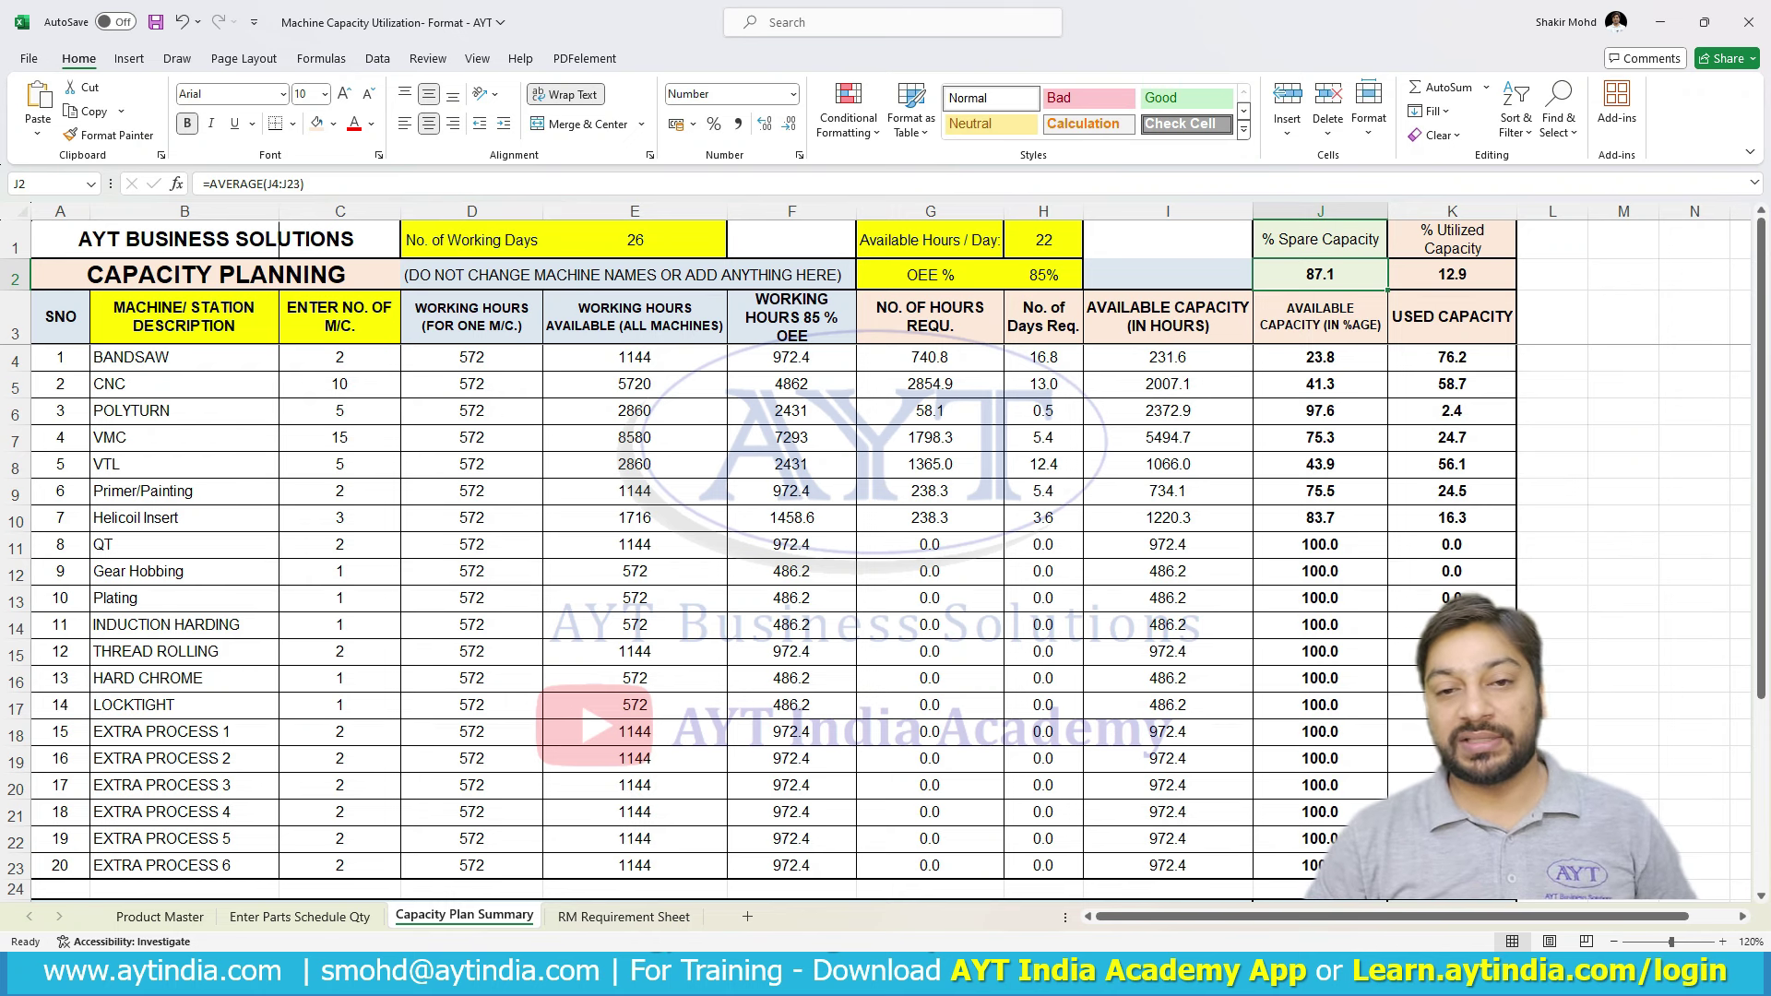
- Inspect the TOTAL row formulas for one-machine, all-machine and OEE-adjusted working hours in D25, E25 and F25
scroll(886, 609, "down", 6)
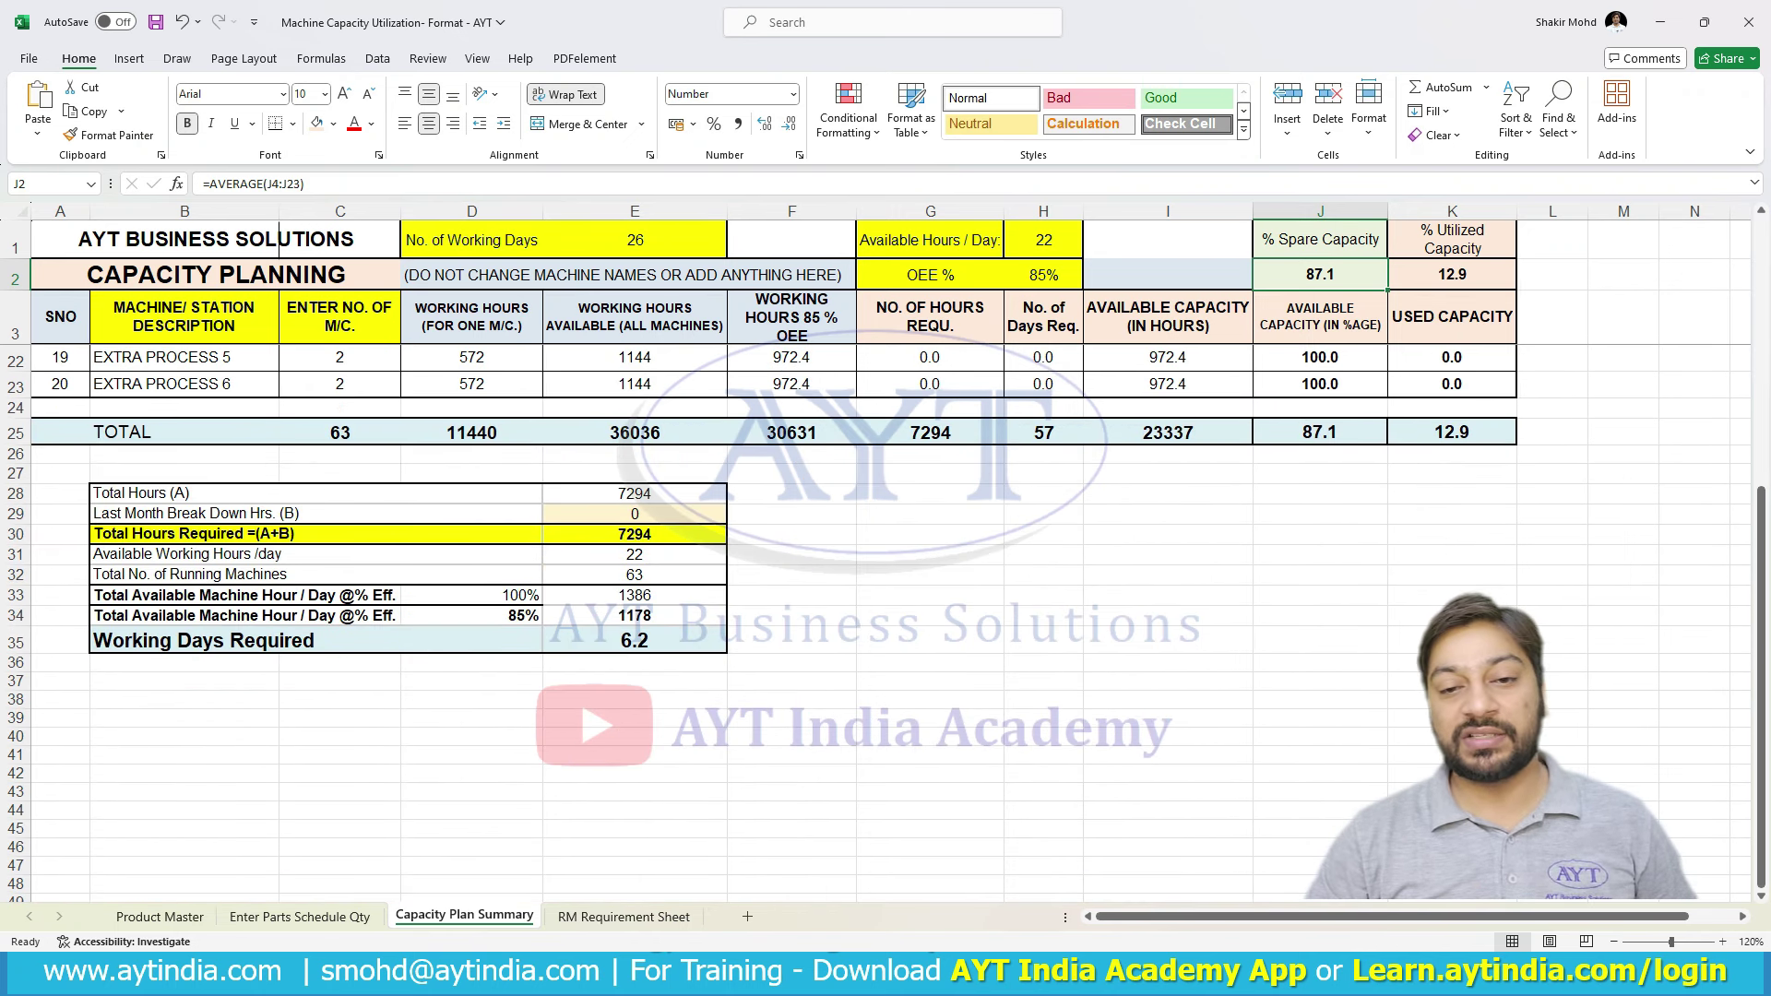
left_click(470, 432)
left_click(634, 432)
left_click(791, 432)
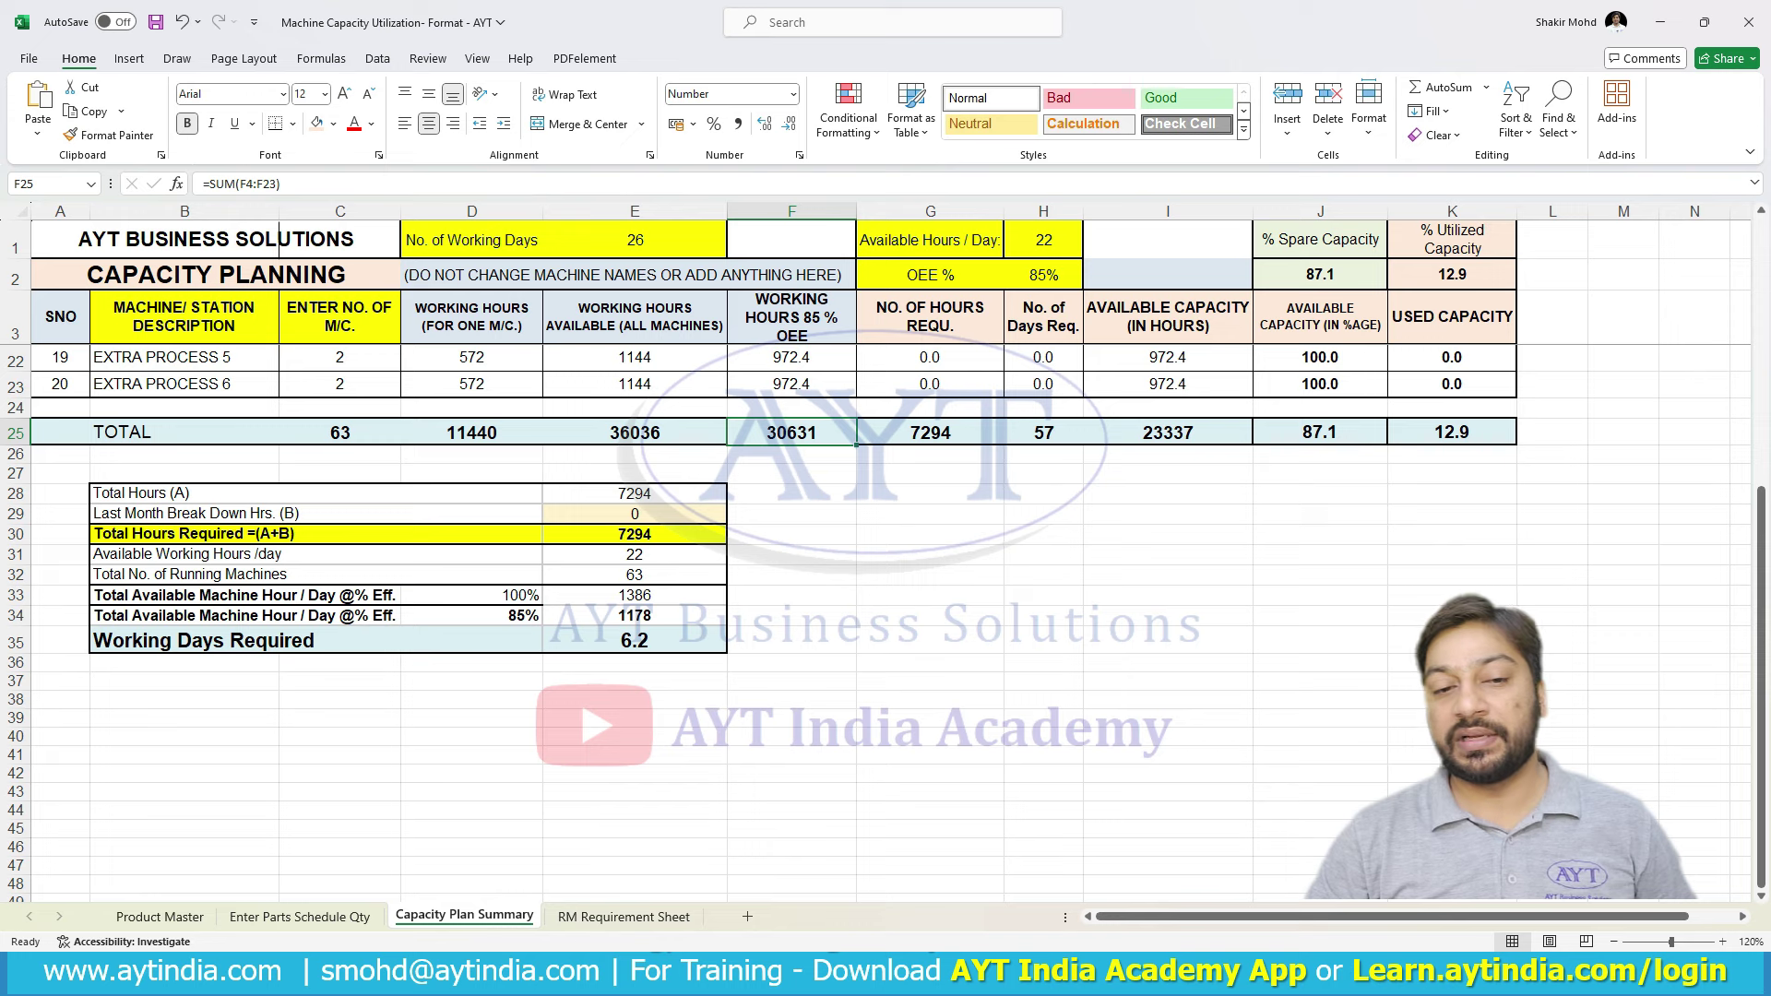
- Re-enter the formula =G25 in the Total Hours (A) cell E28
left_click(315, 494)
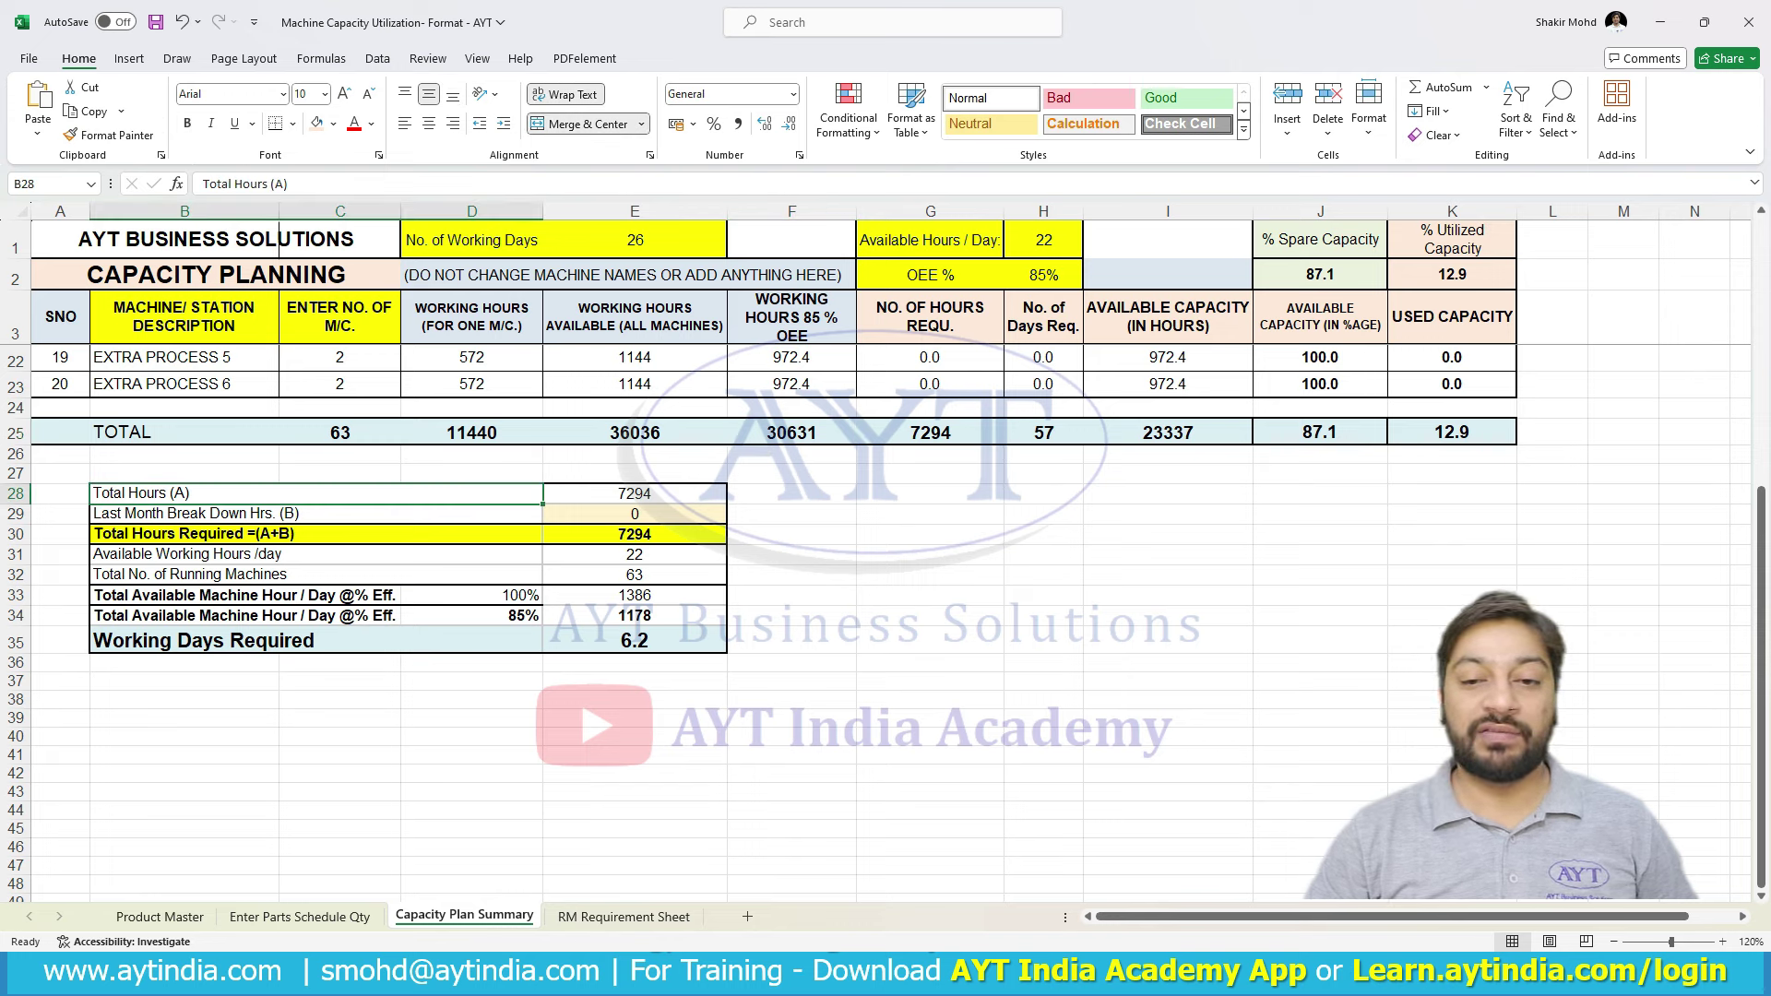
key("Right")
type("=G25")
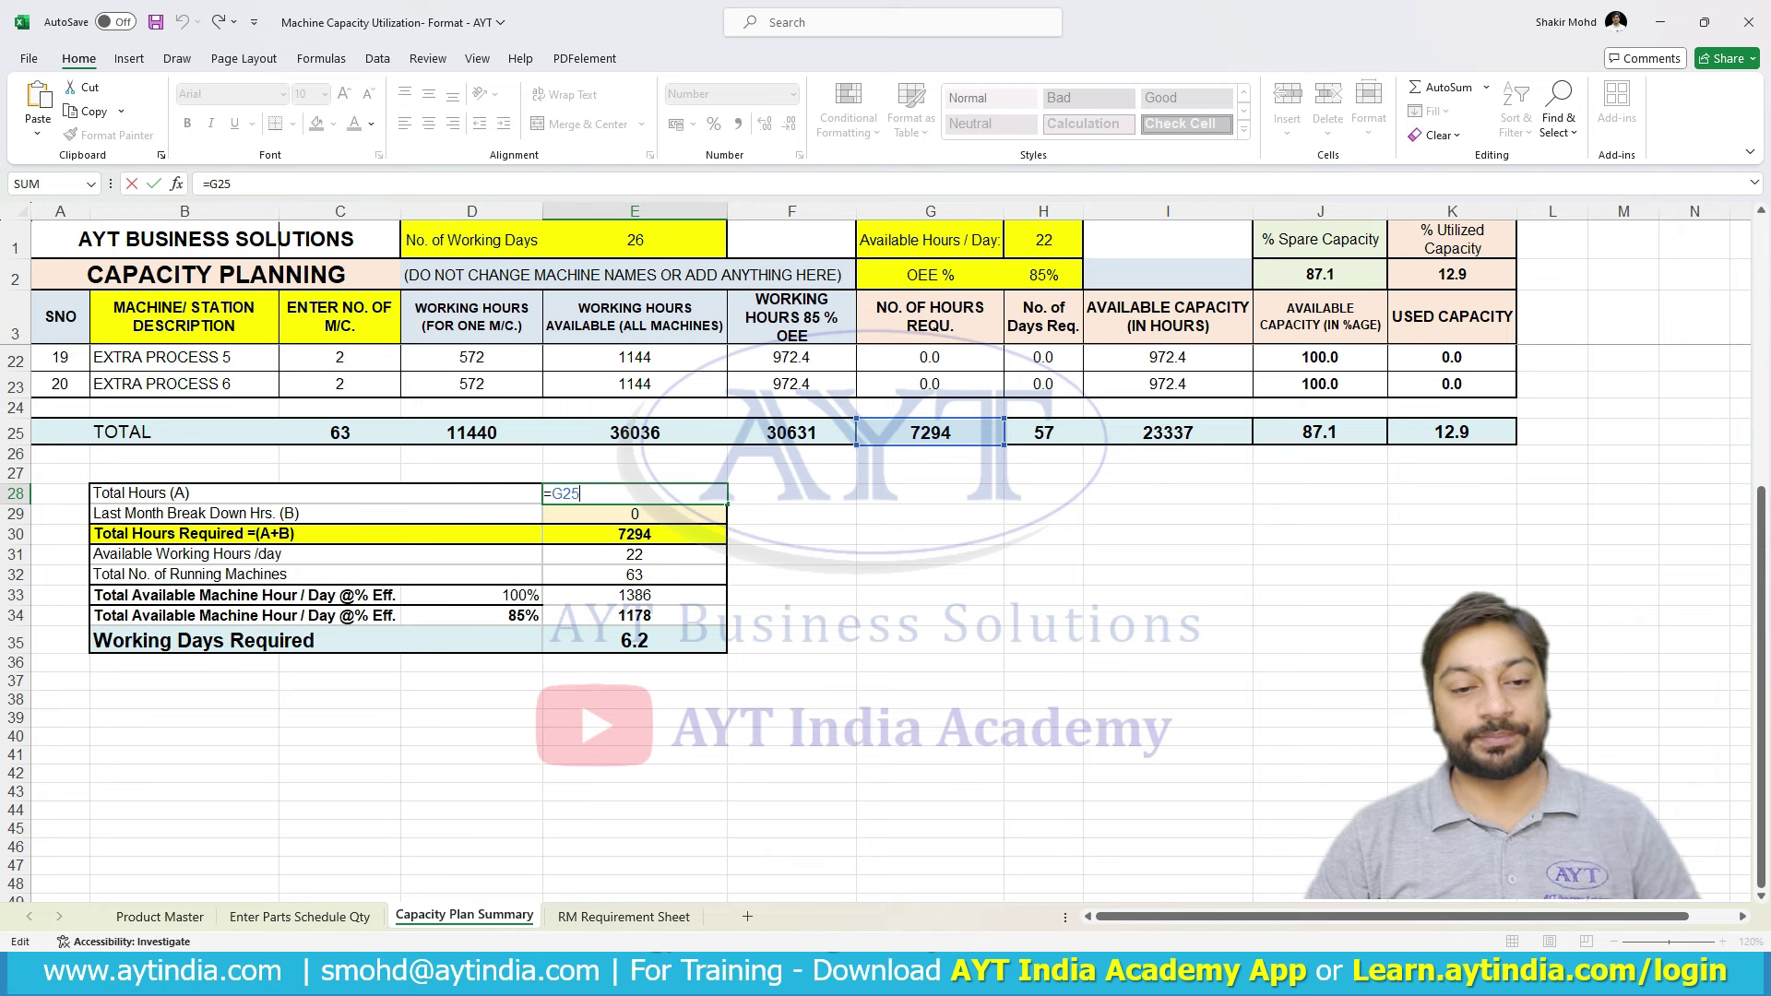
key("Return")
- Set Last Month Break Down Hrs. (B) in E29 to 100
key("Right")
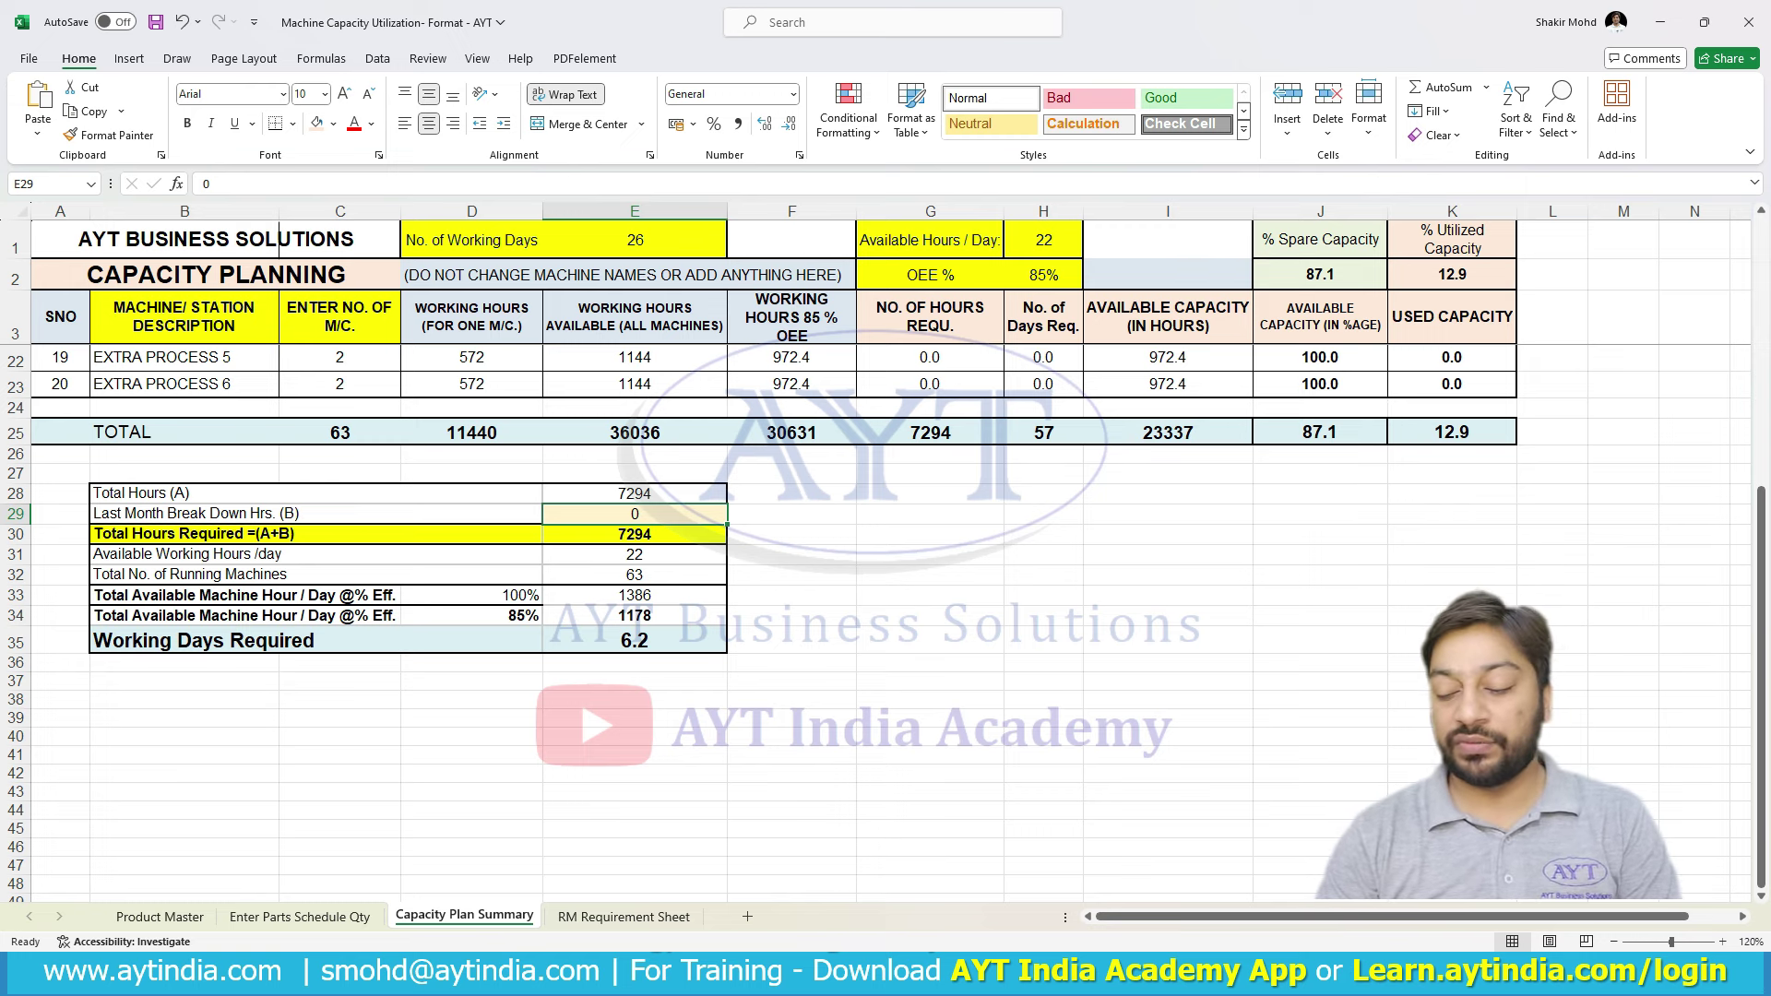
type("100")
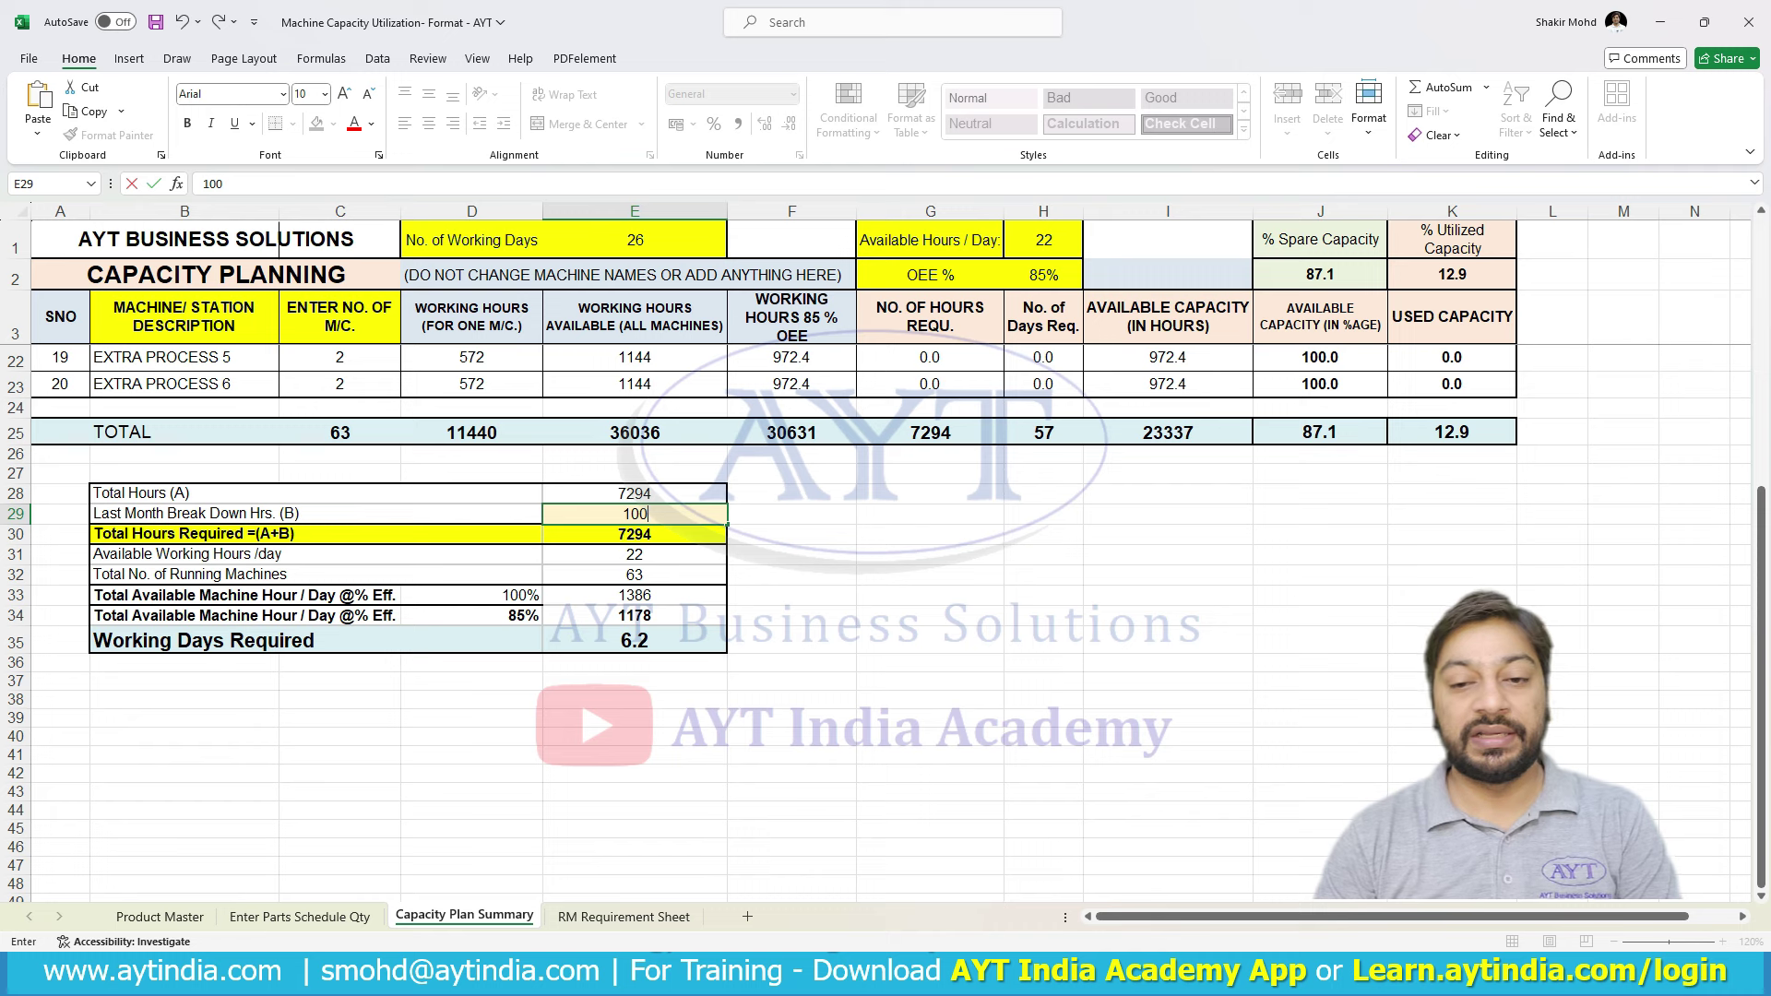
key("Return")
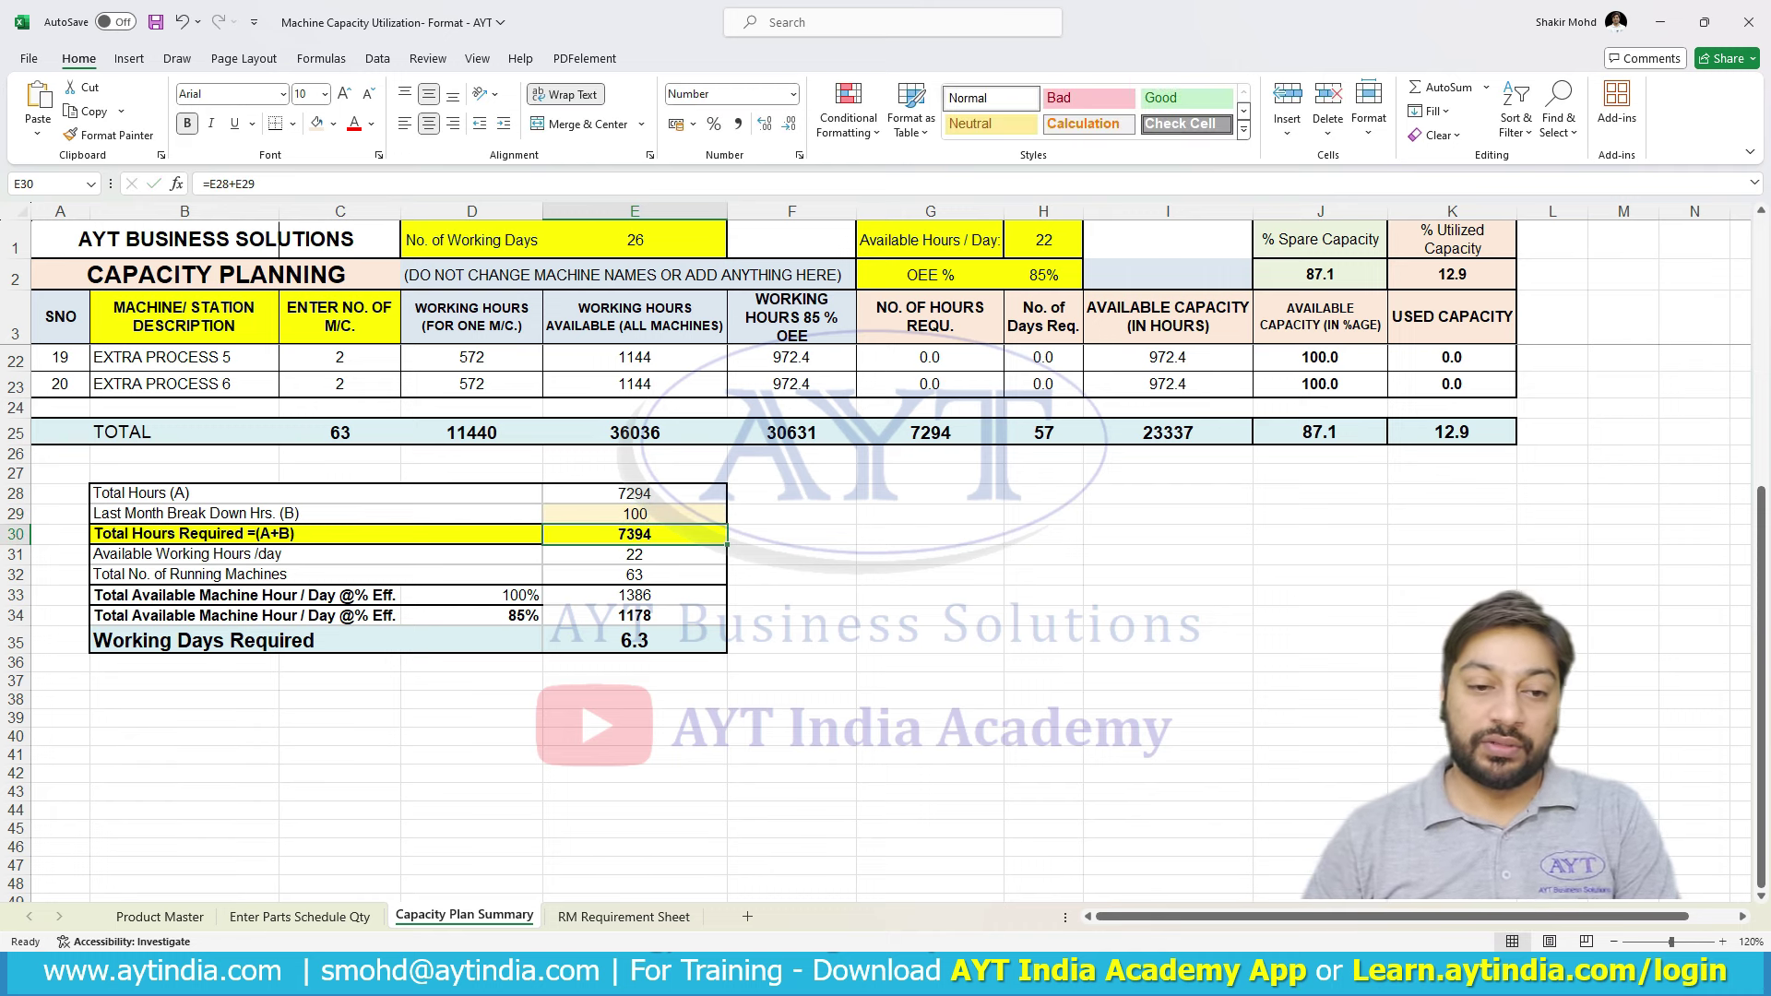
- Inspect the formulas for available hours per day, running machines and available machine hours in E31:E34, checking H1 as the hours source
left_click(316, 554)
left_click(635, 555)
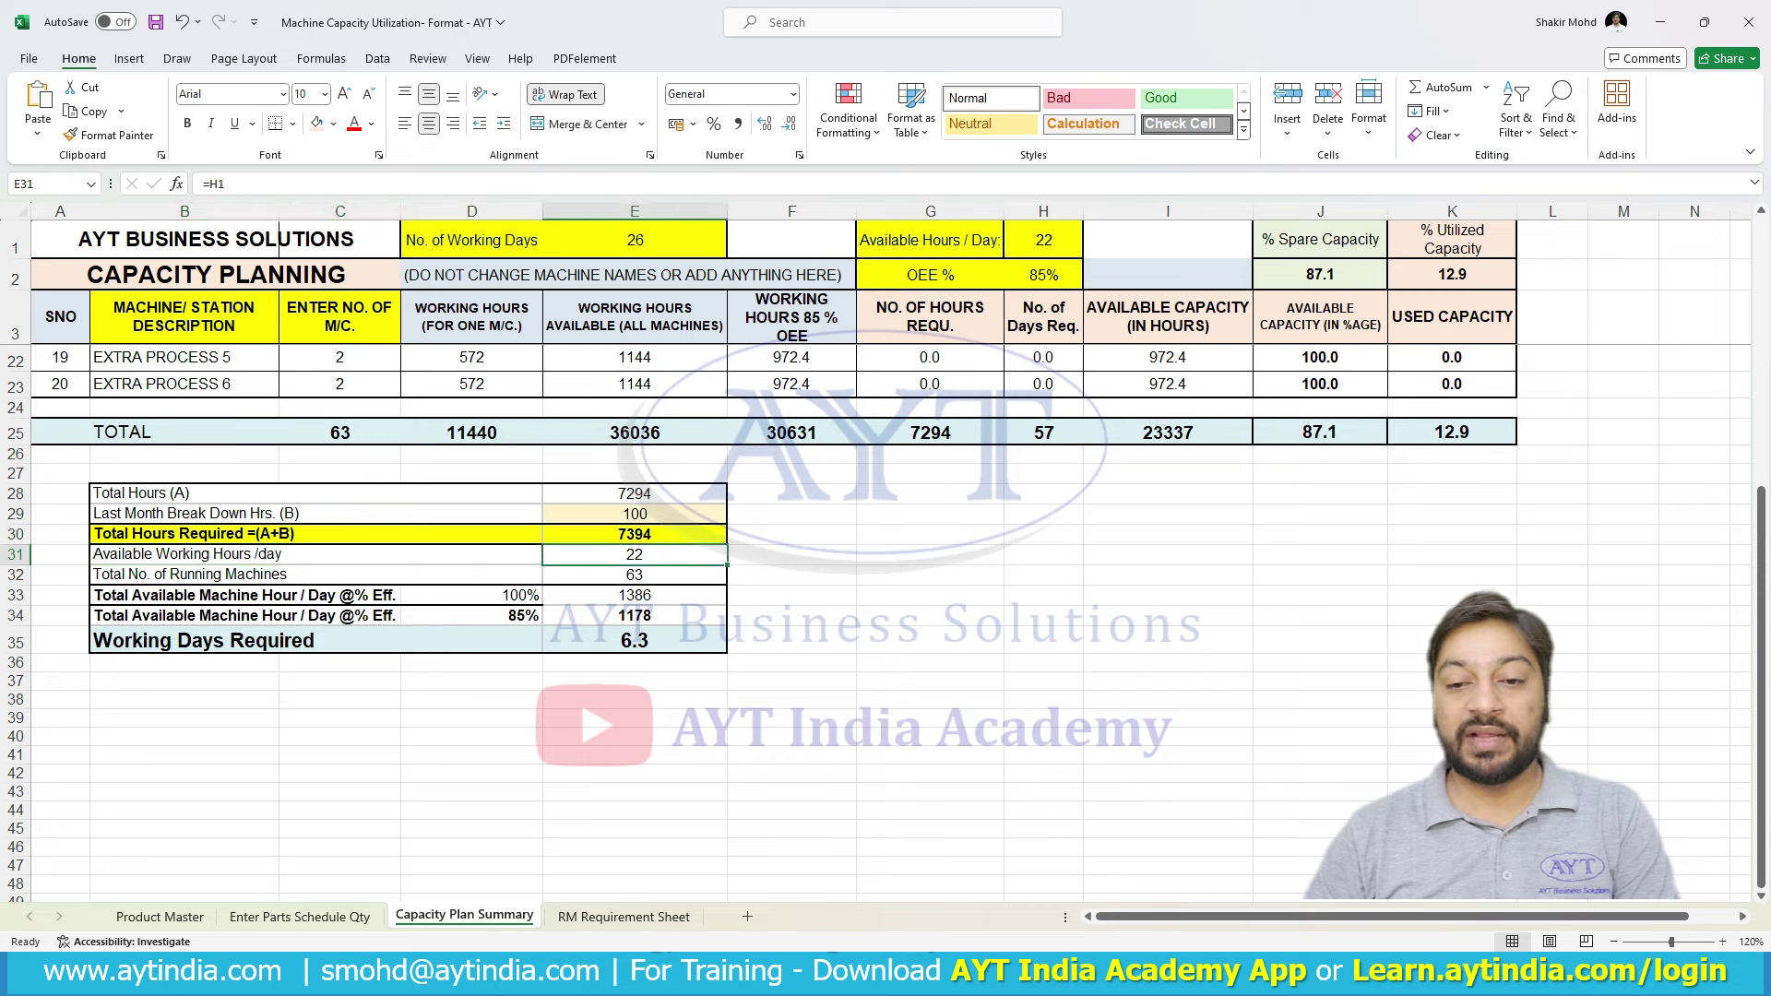
left_click(1042, 240)
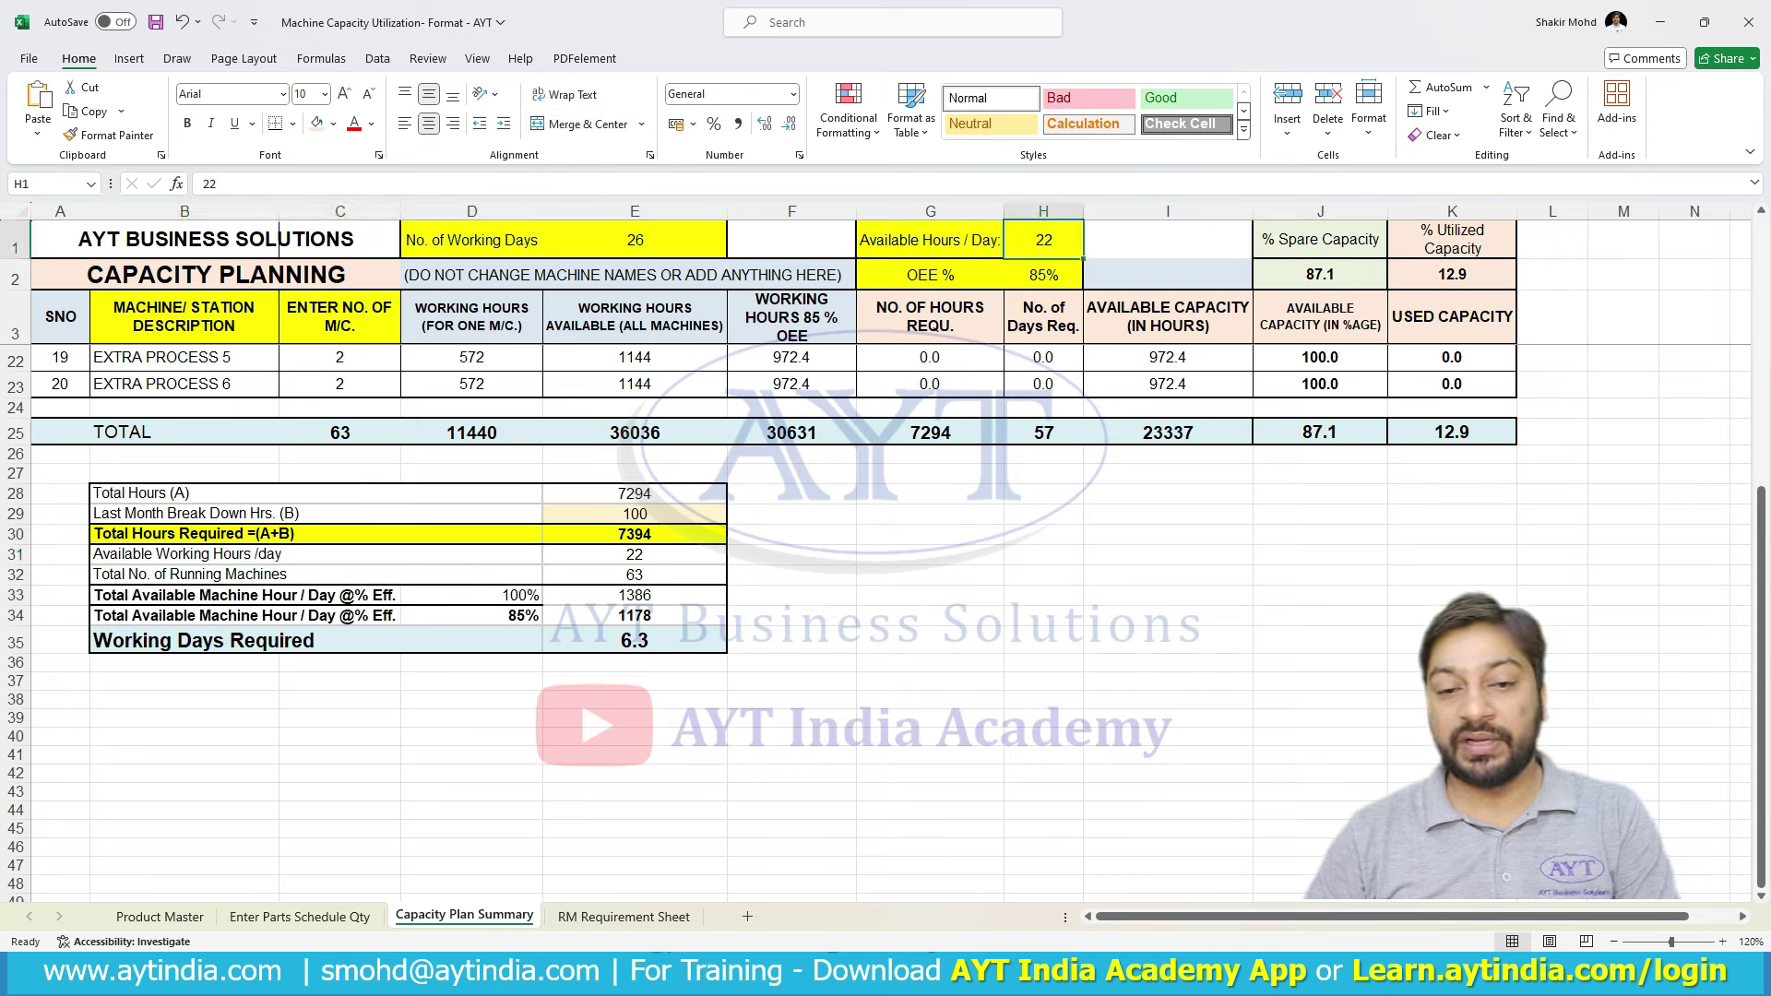
left_click(316, 574)
left_click(635, 574)
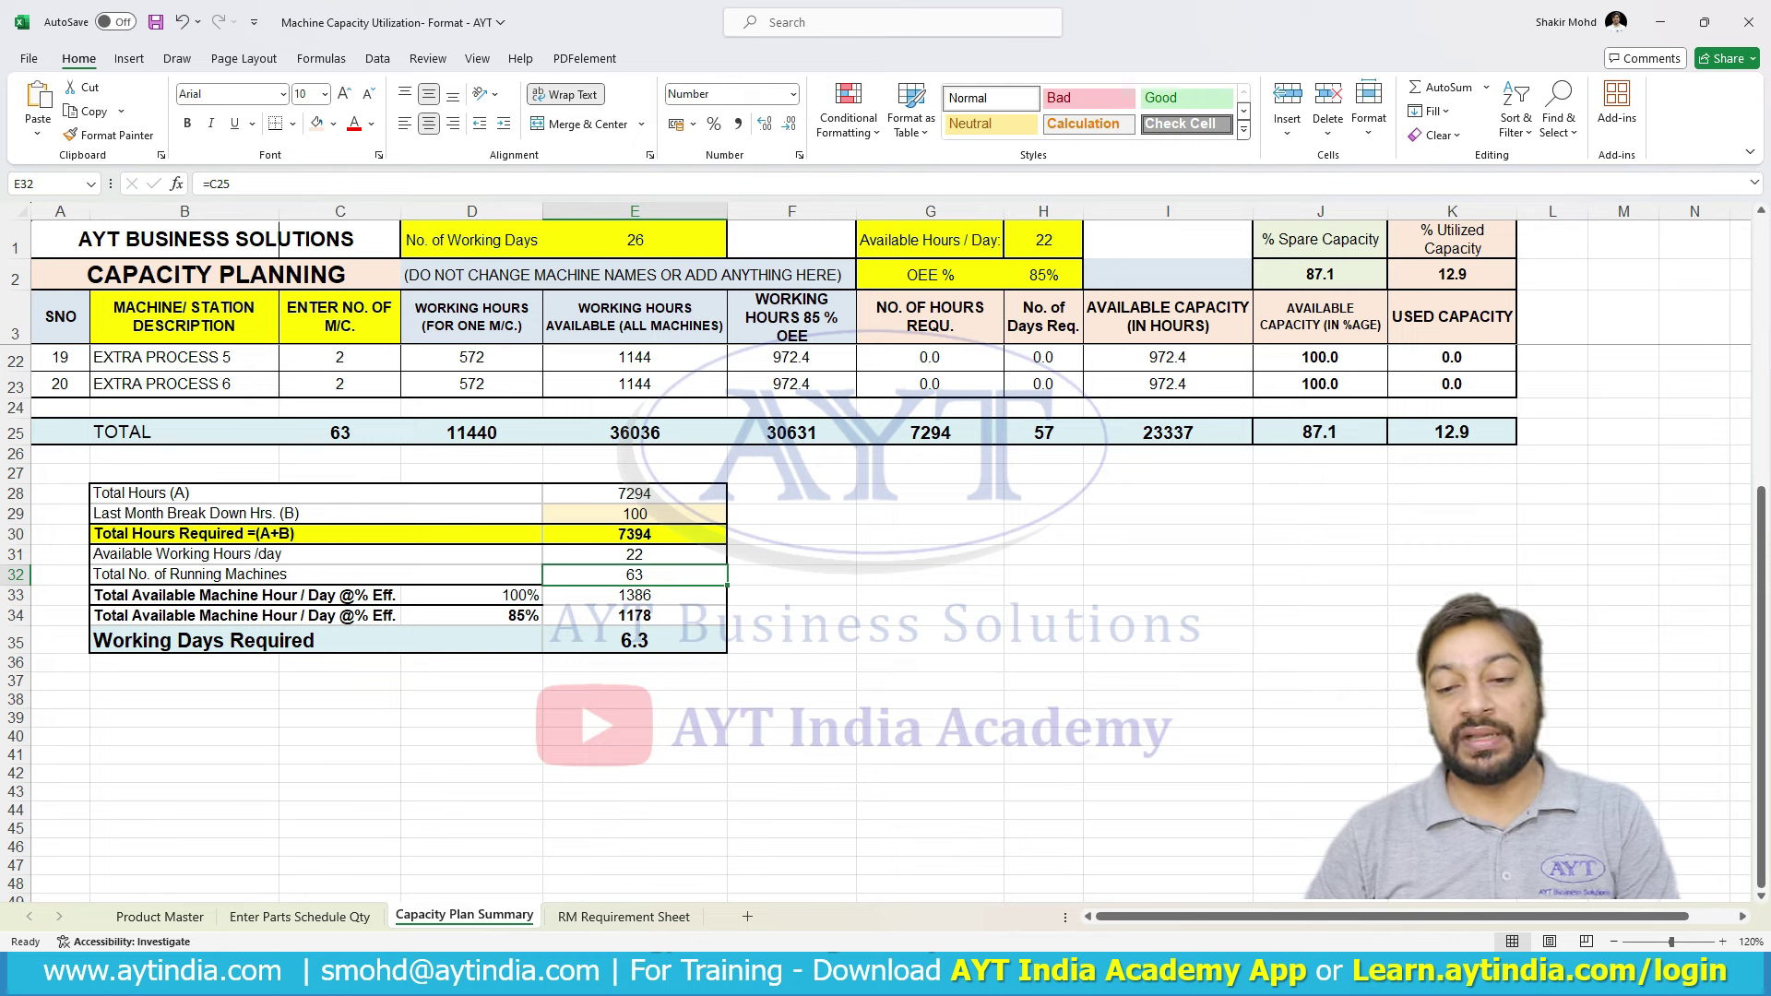
left_click(635, 595)
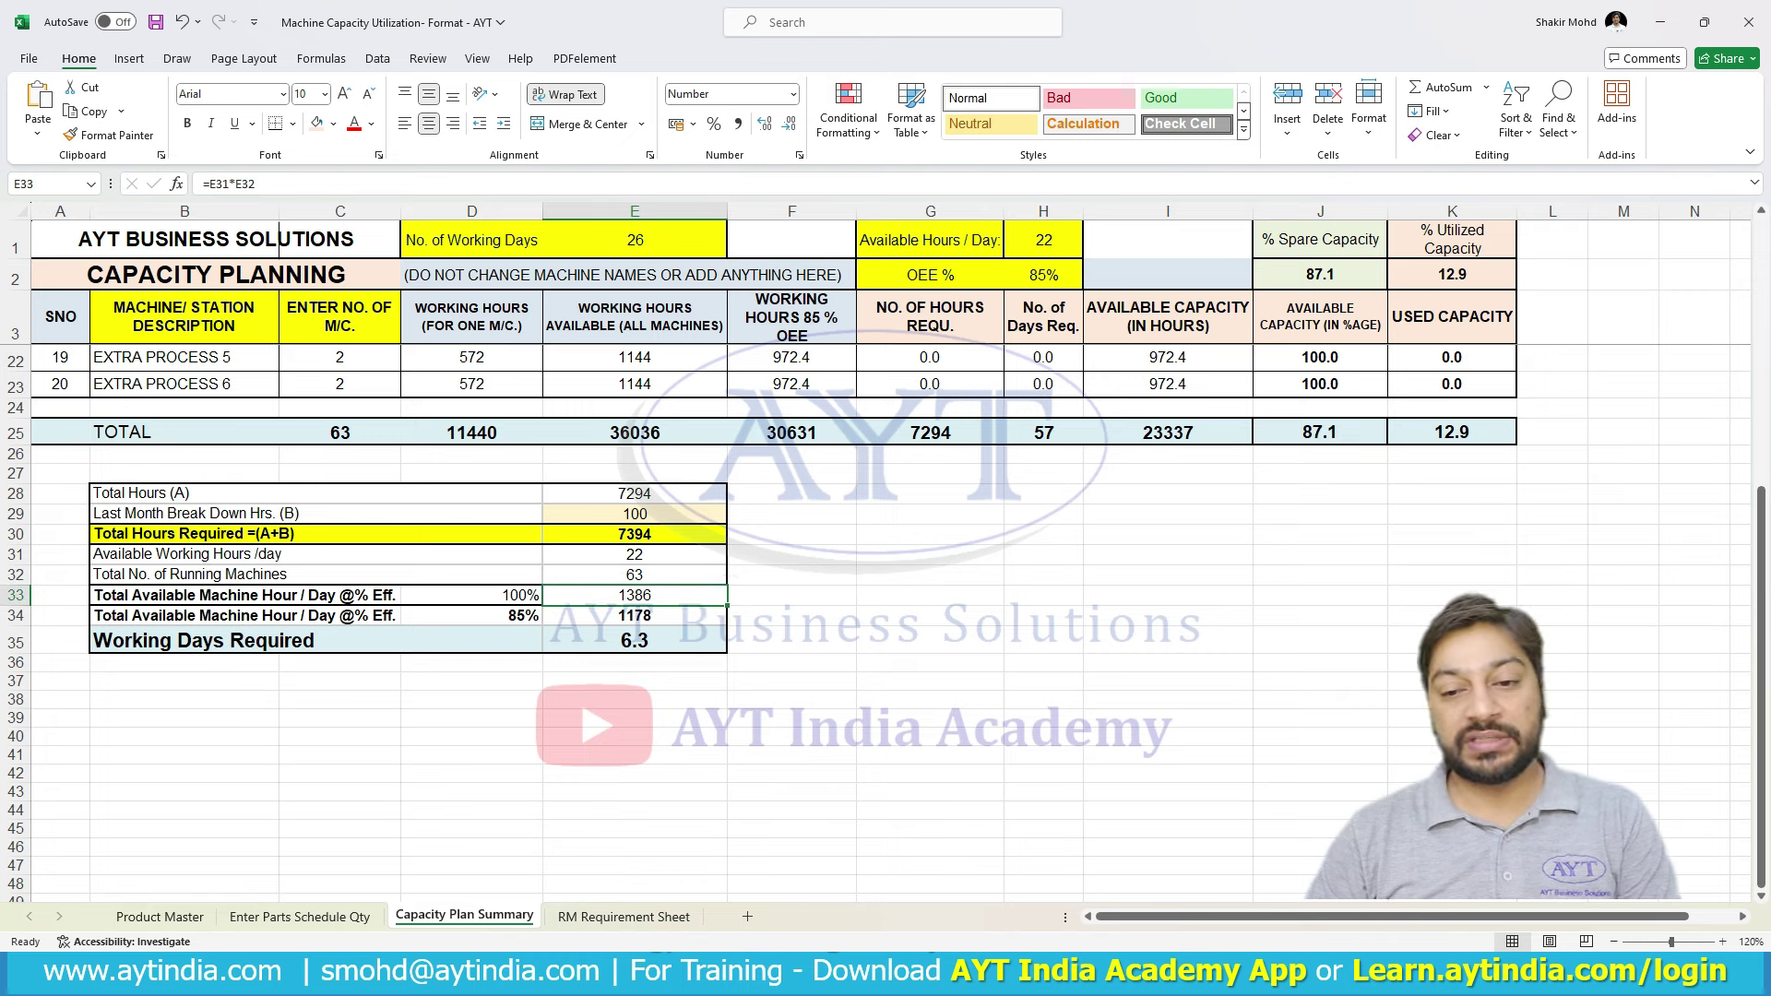
left_click(635, 615)
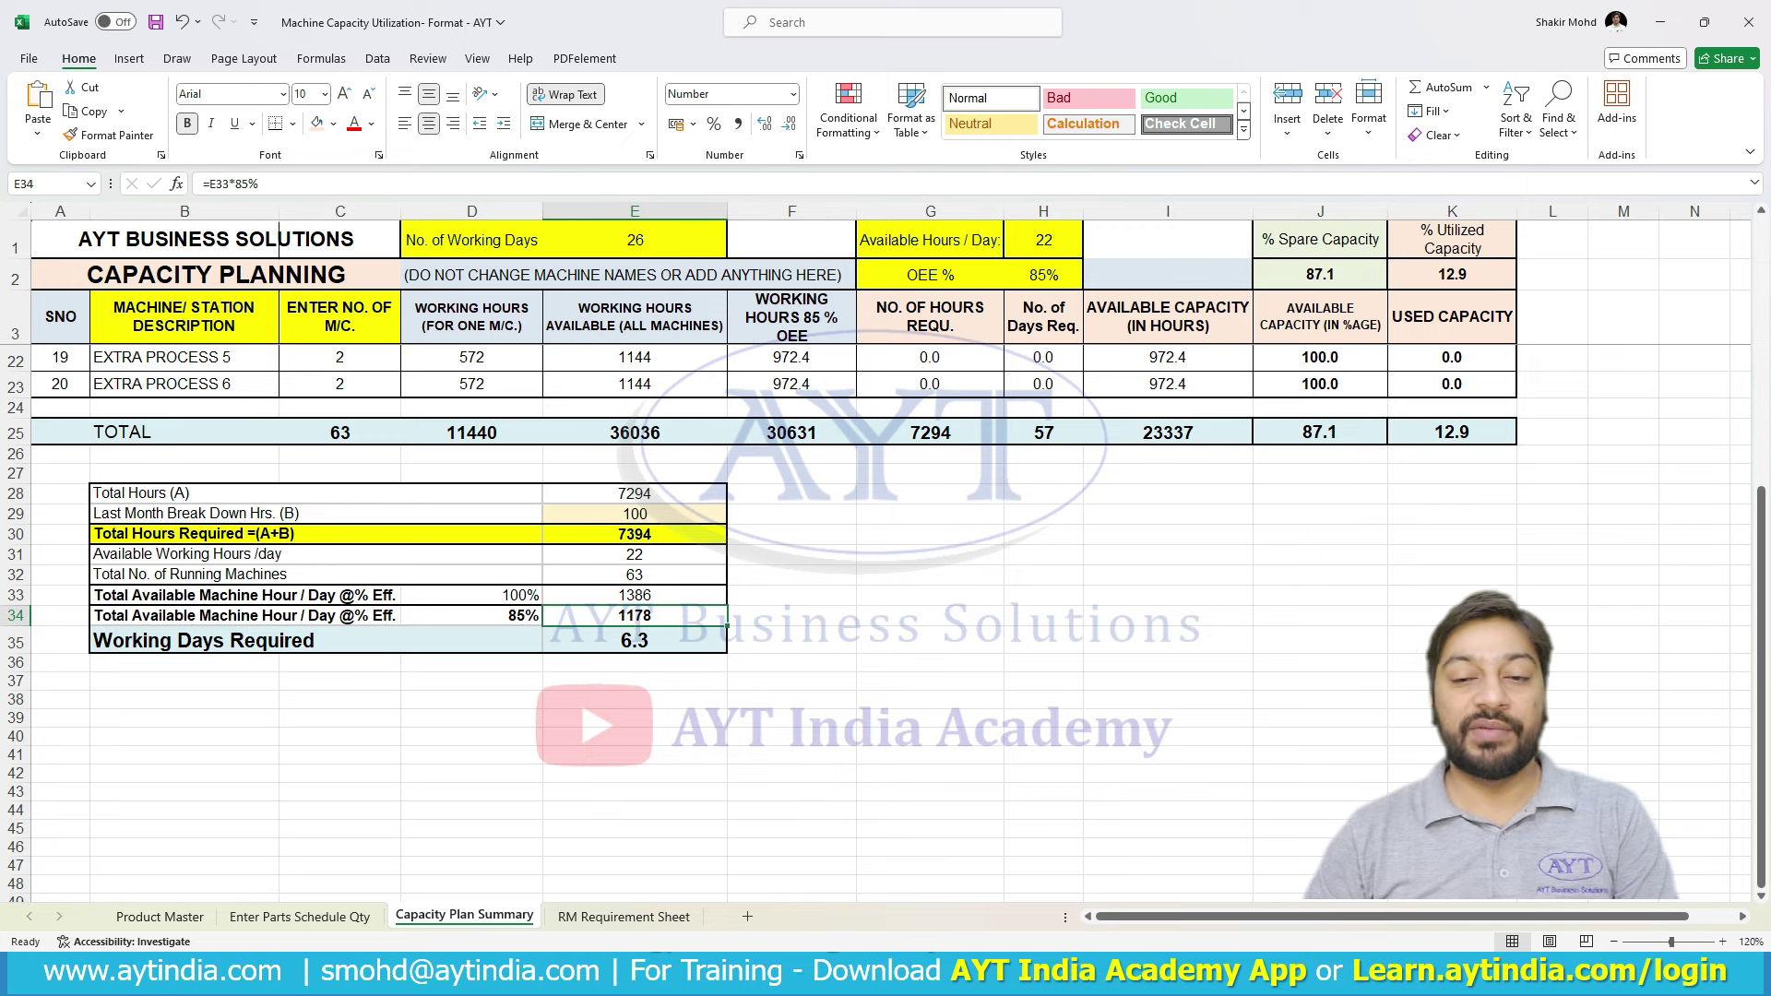
- Examine the Total Hours Required formula in E30 and the Working Days Required formula in E35
left_click(635, 493)
double_click(635, 534)
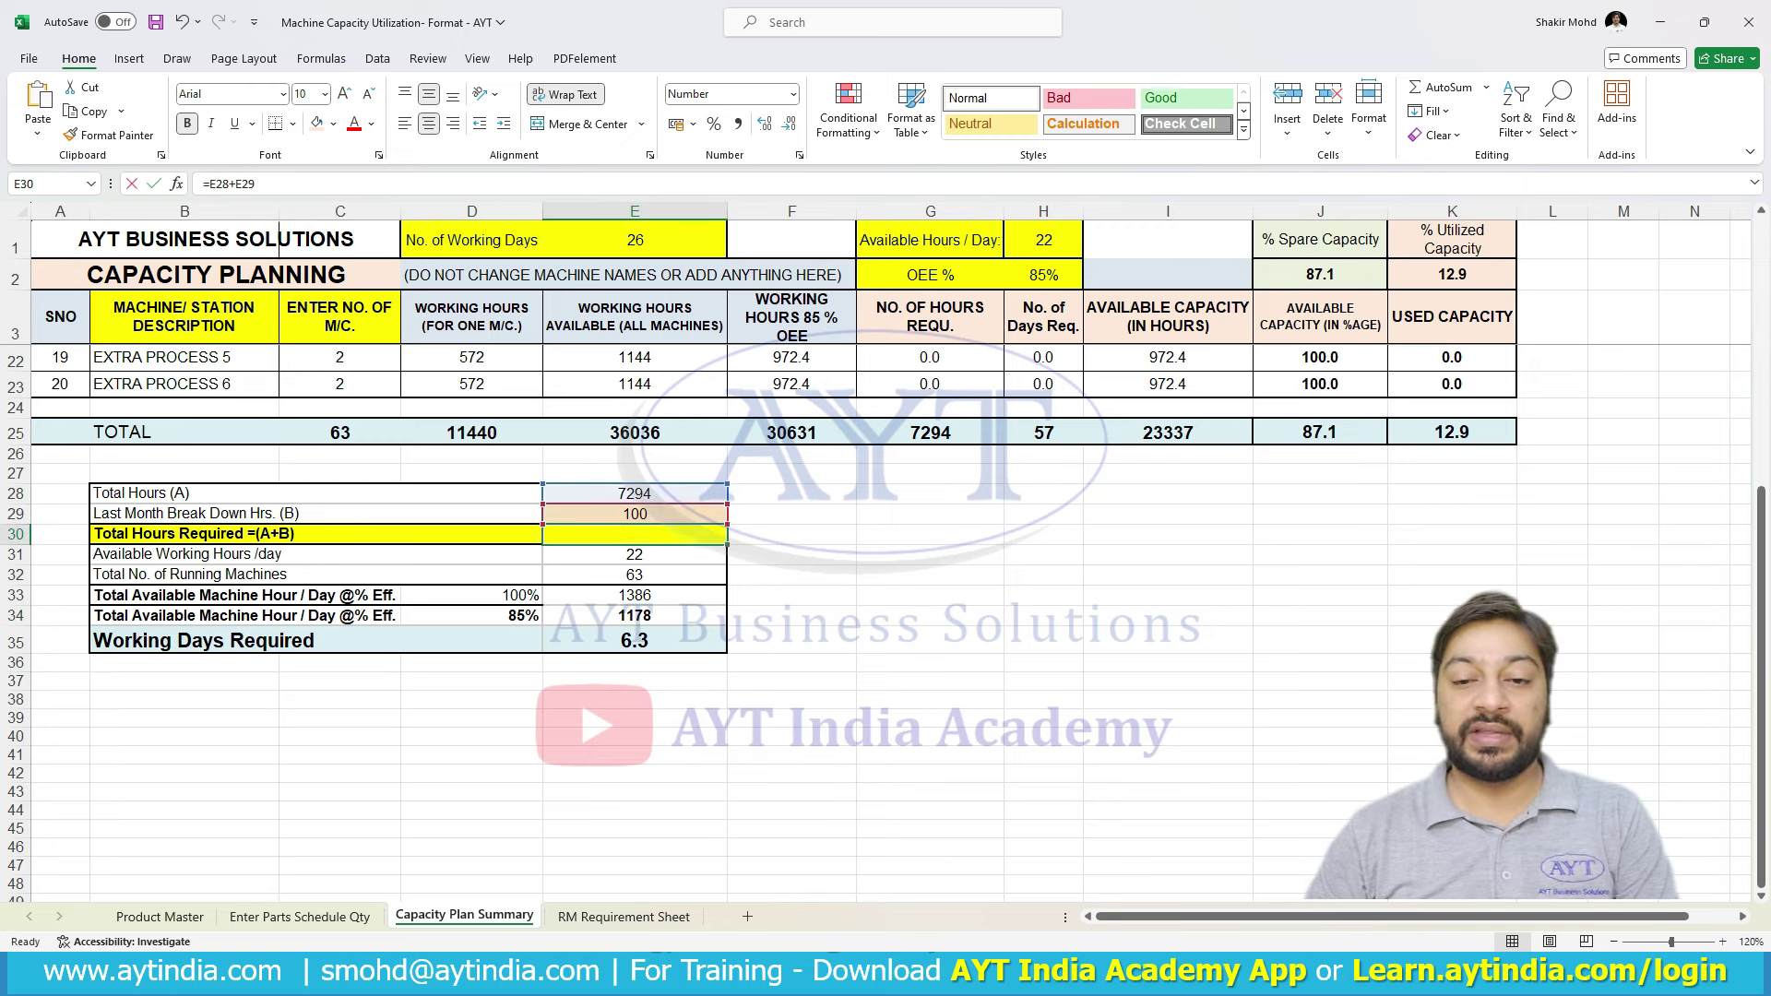
key("Escape")
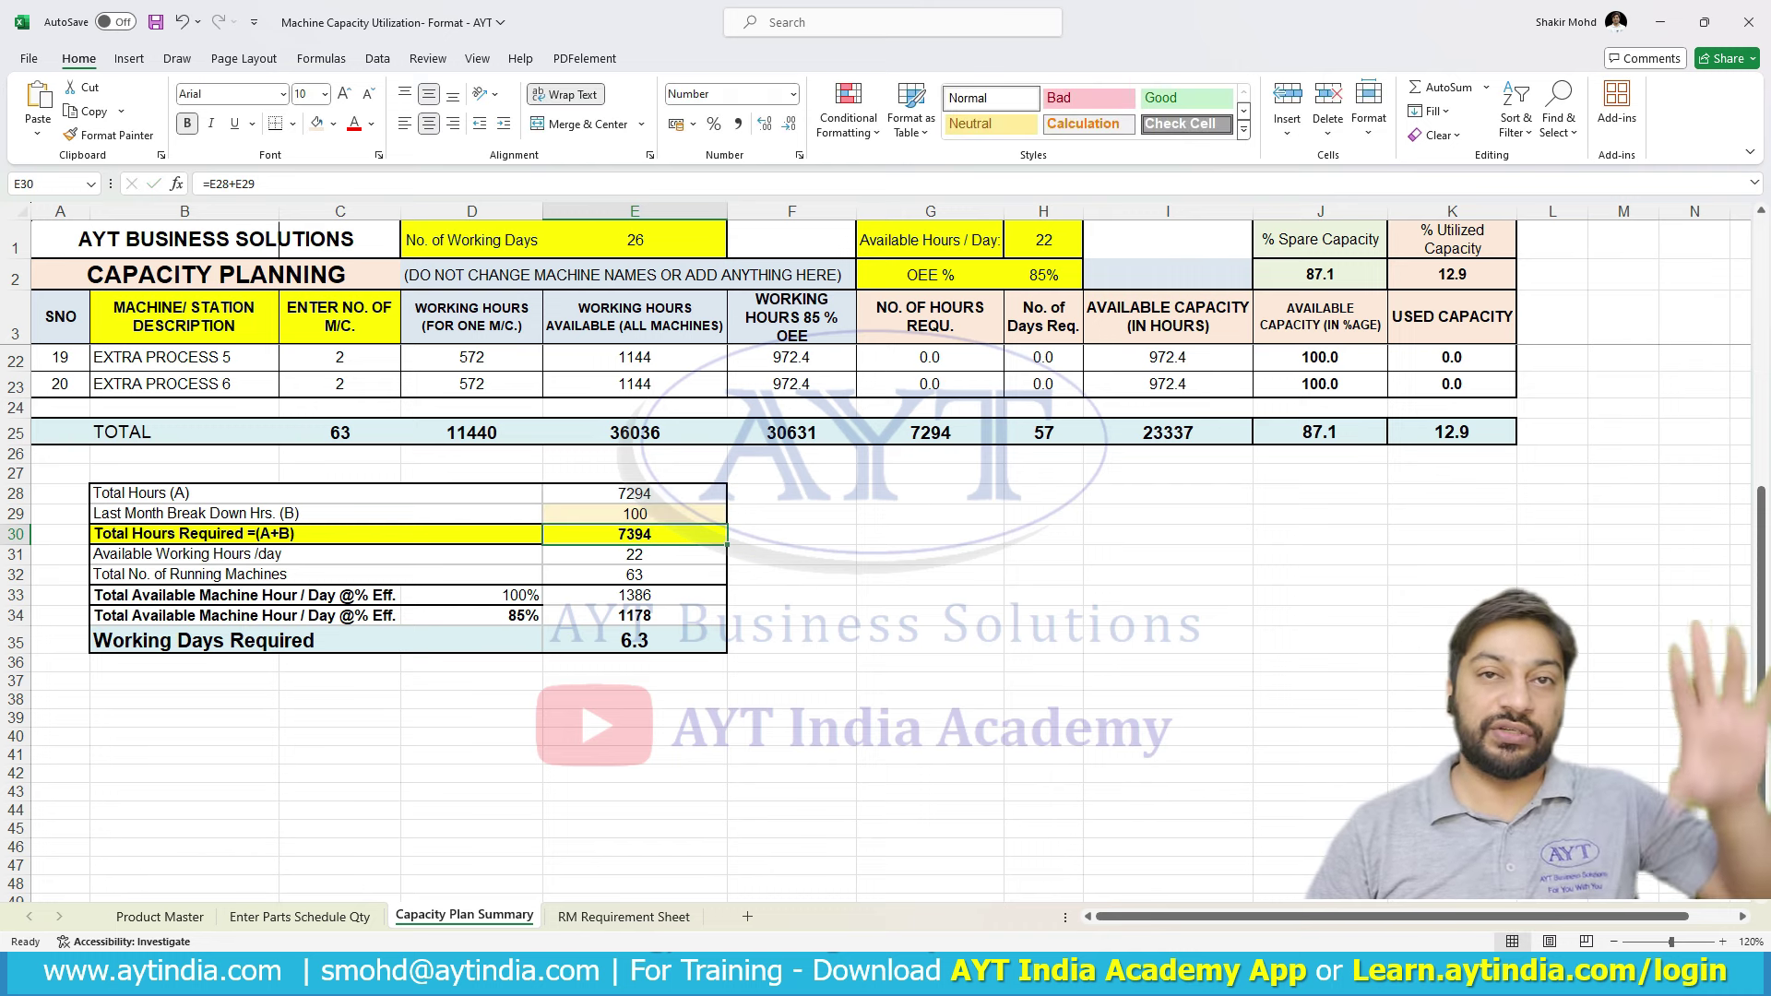
double_click(635, 640)
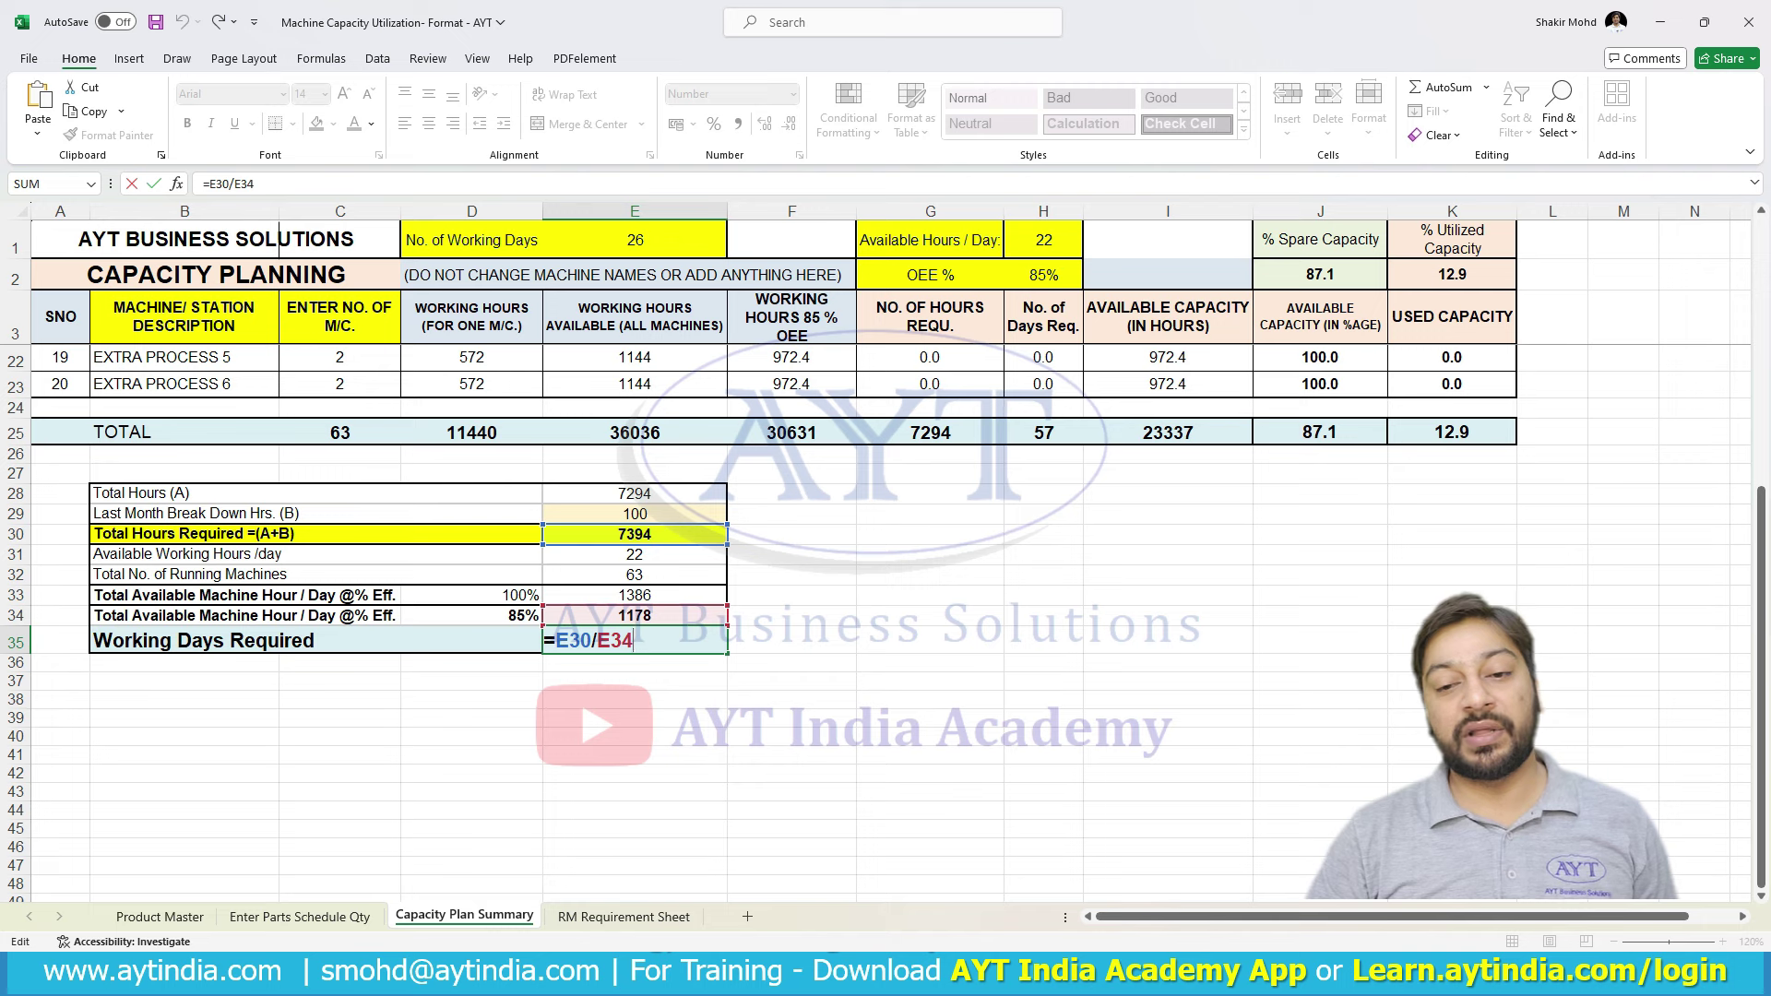
key("ctrl+Return")
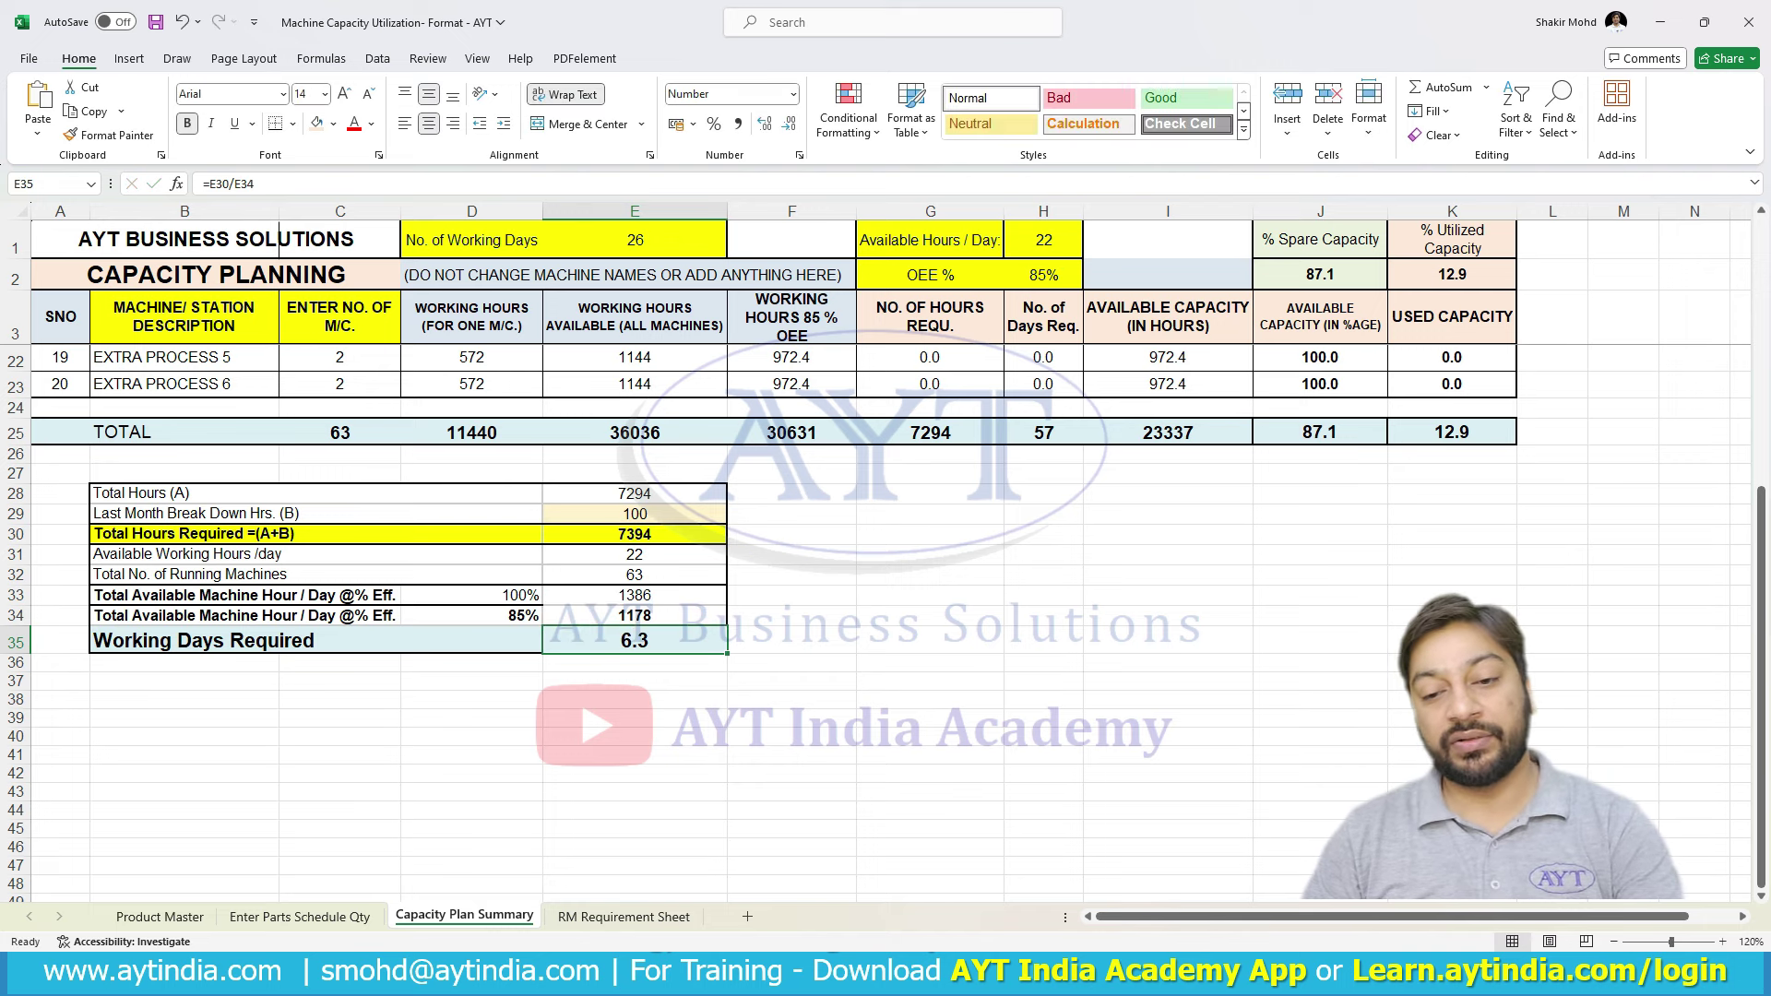
- Review POLYTURN's used and available capacity percentages and compare the available capacity of Gear Hobbing and BANDSAW
scroll(830, 600, "up", 6)
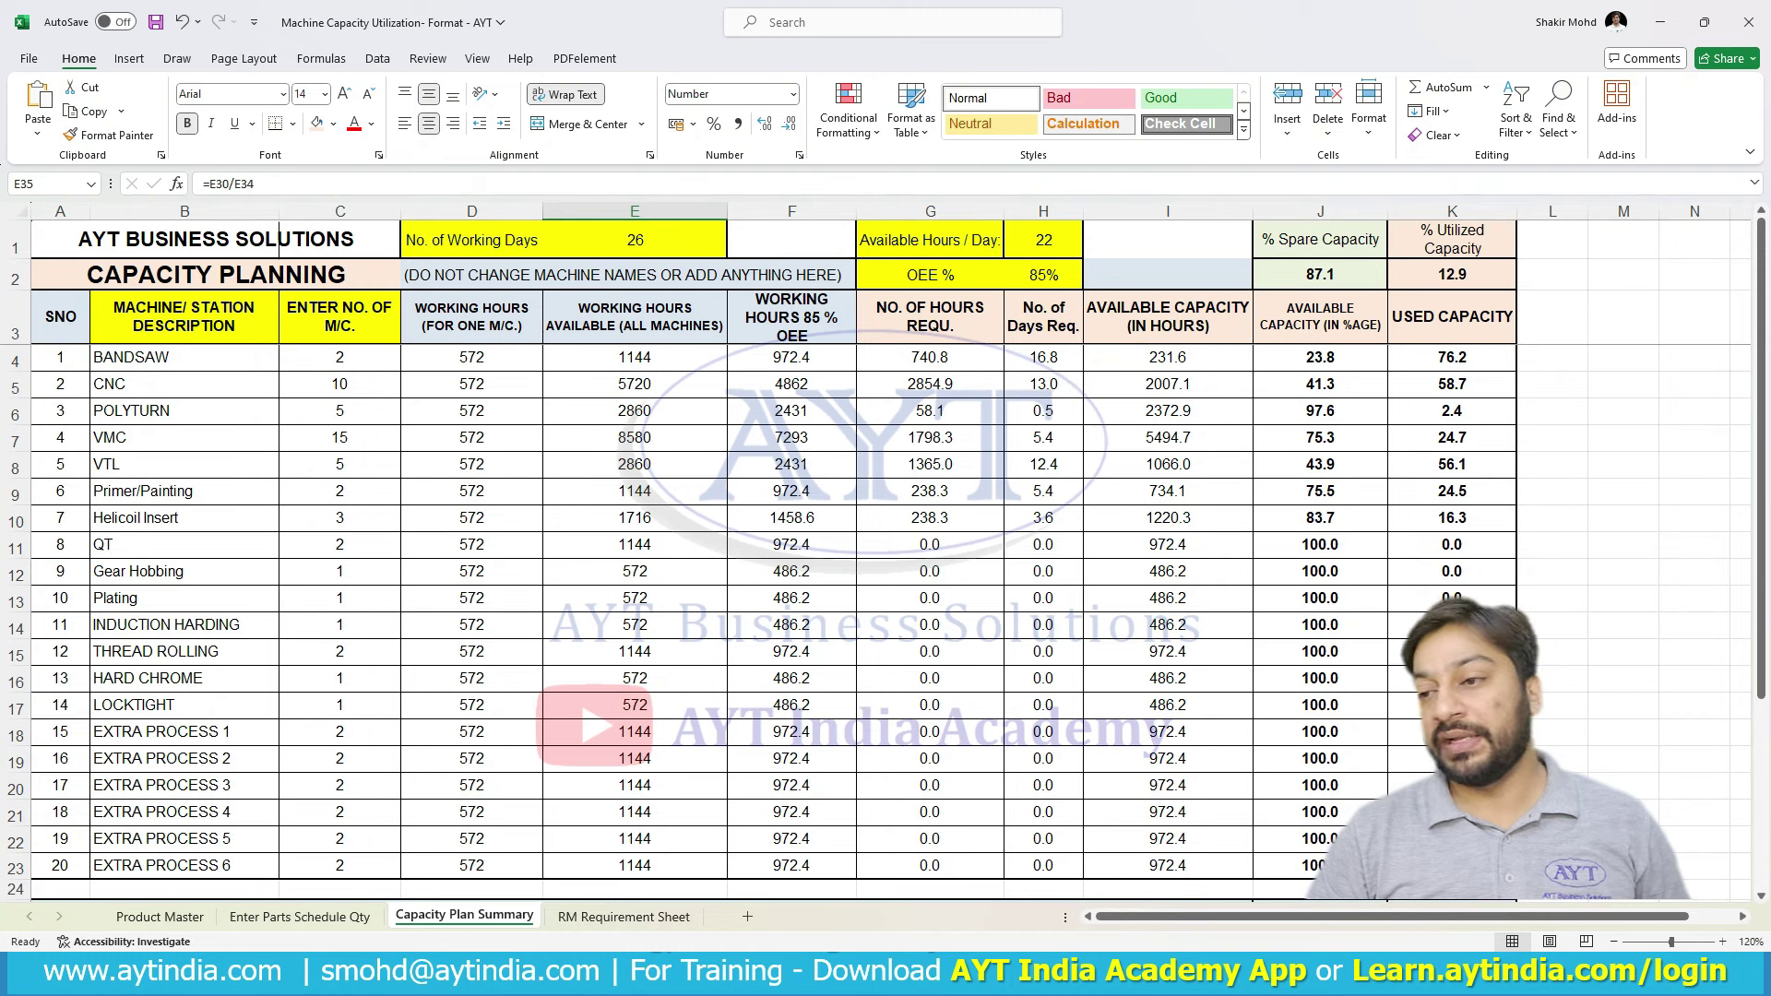
left_click(1452, 412)
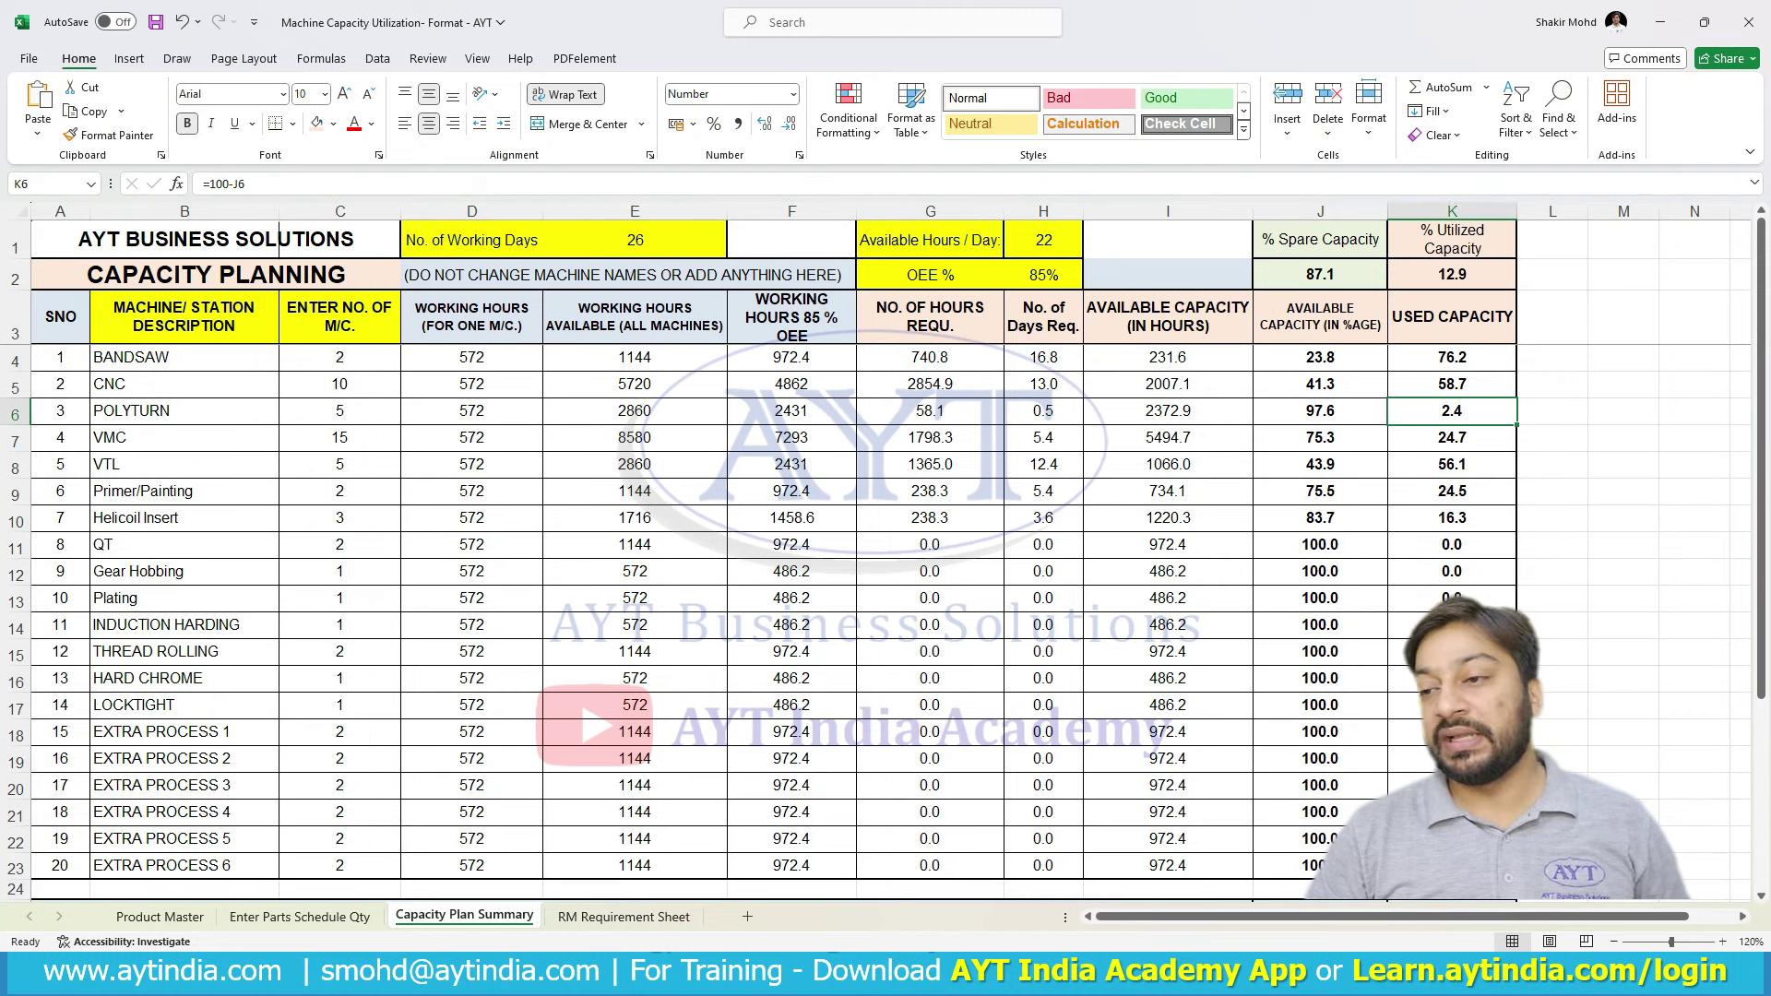
left_click(1320, 411)
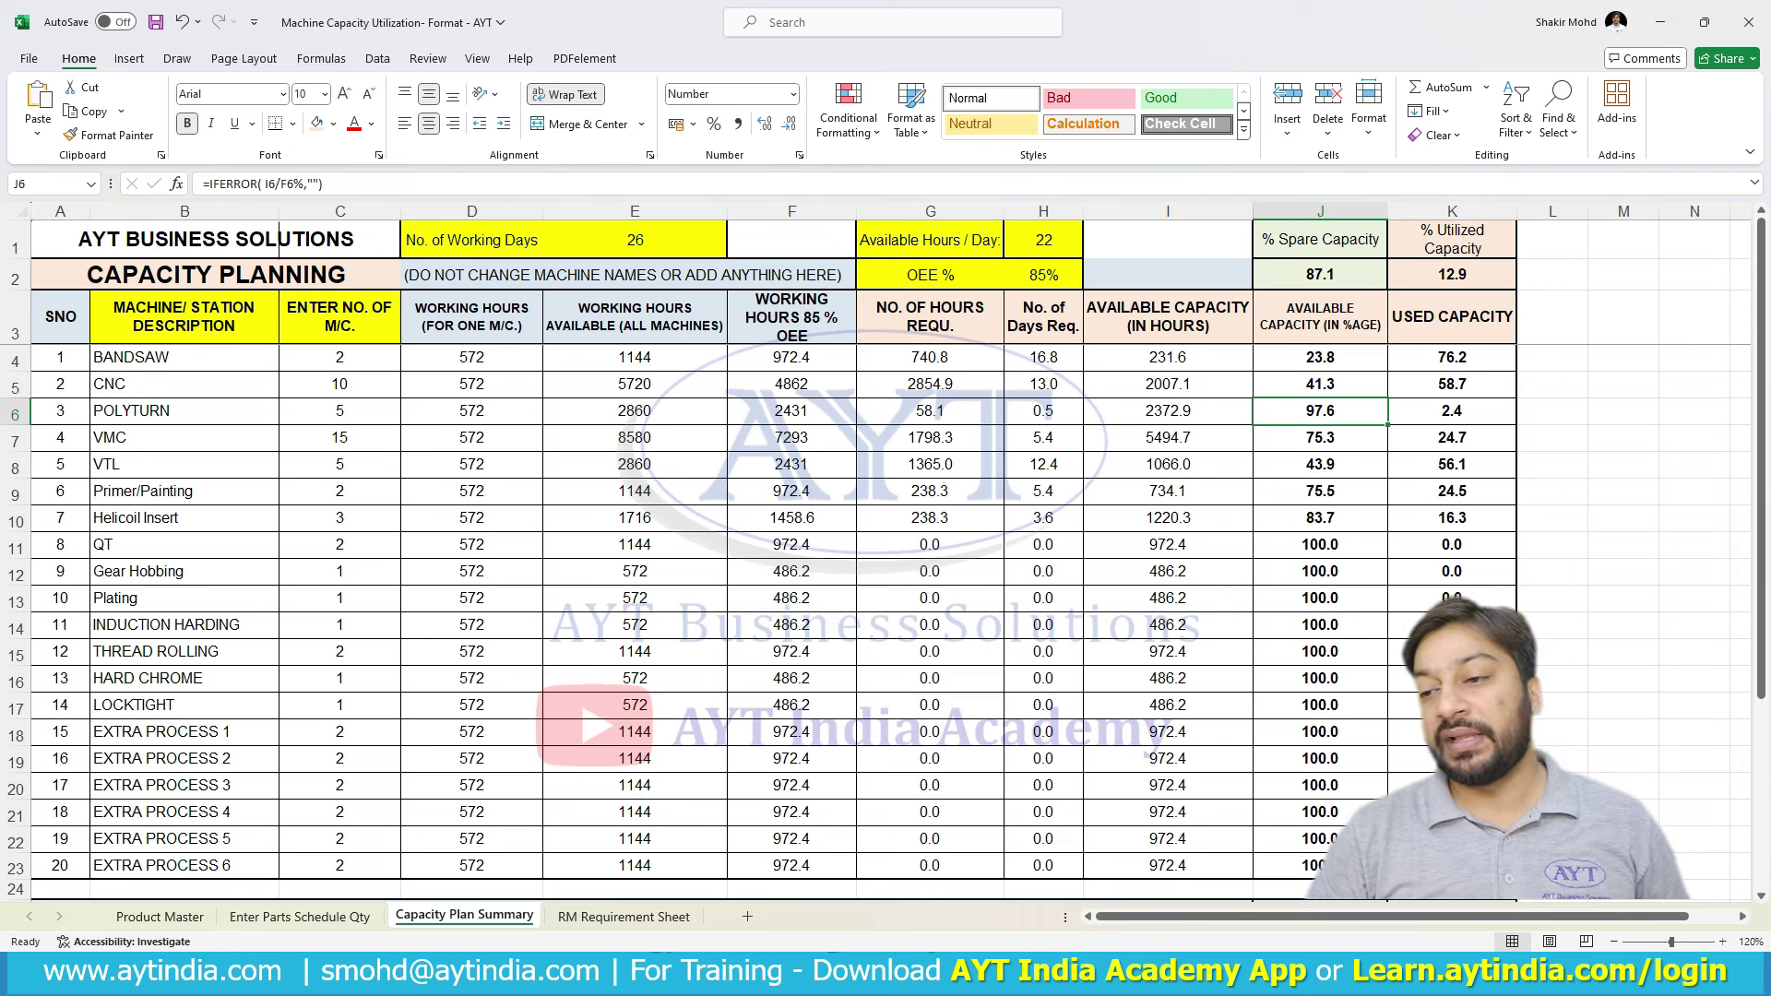
left_click(1320, 571)
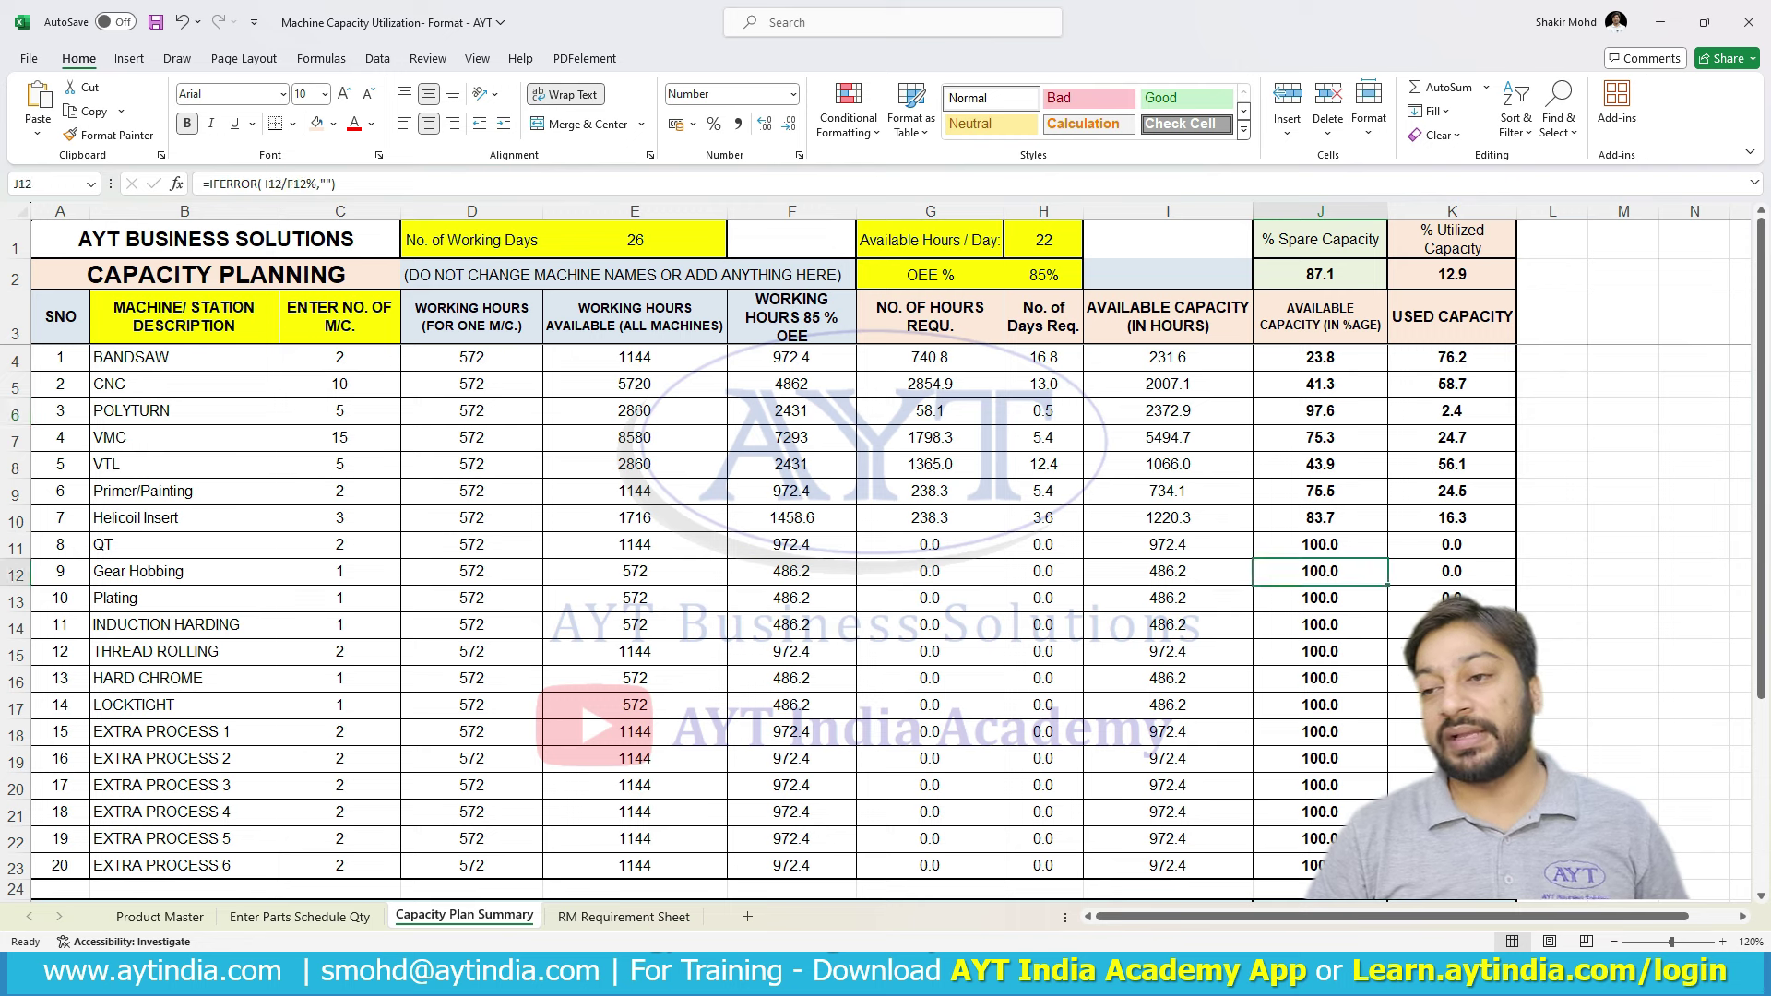
left_click(1321, 358)
left_click(1320, 410)
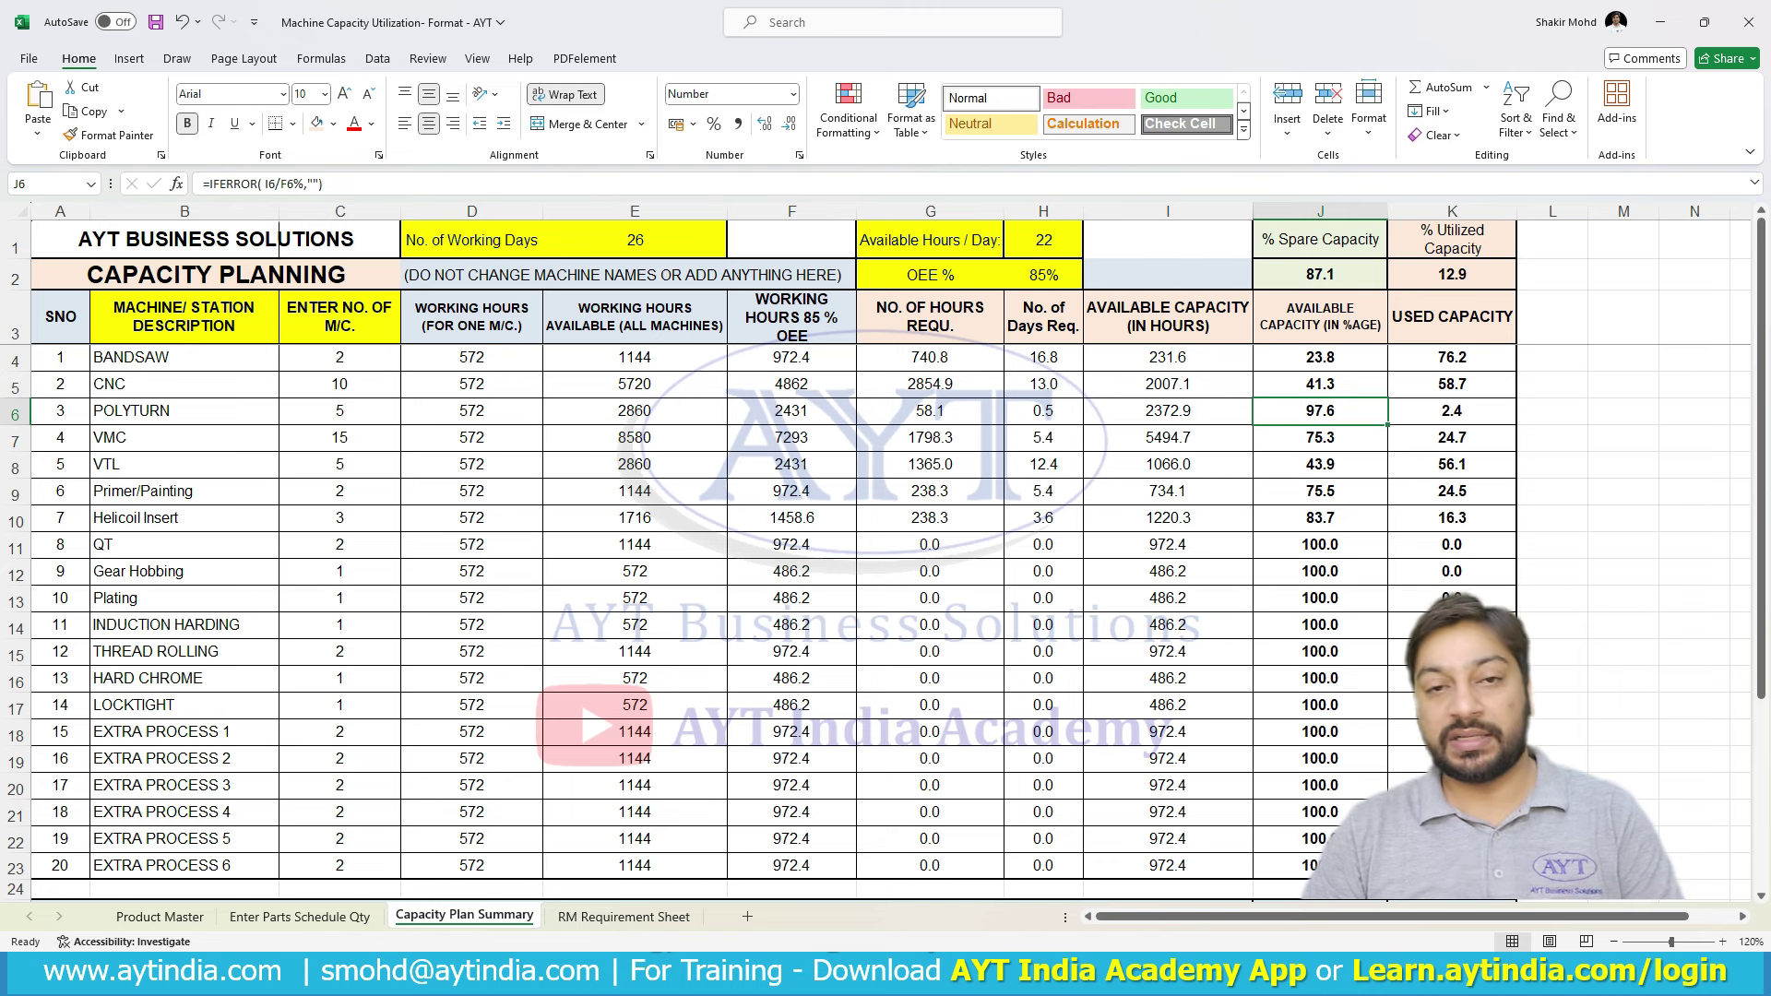
- Open the Product Master sheet and inspect the item name and item code of the first part in row 2
left_click(159, 916)
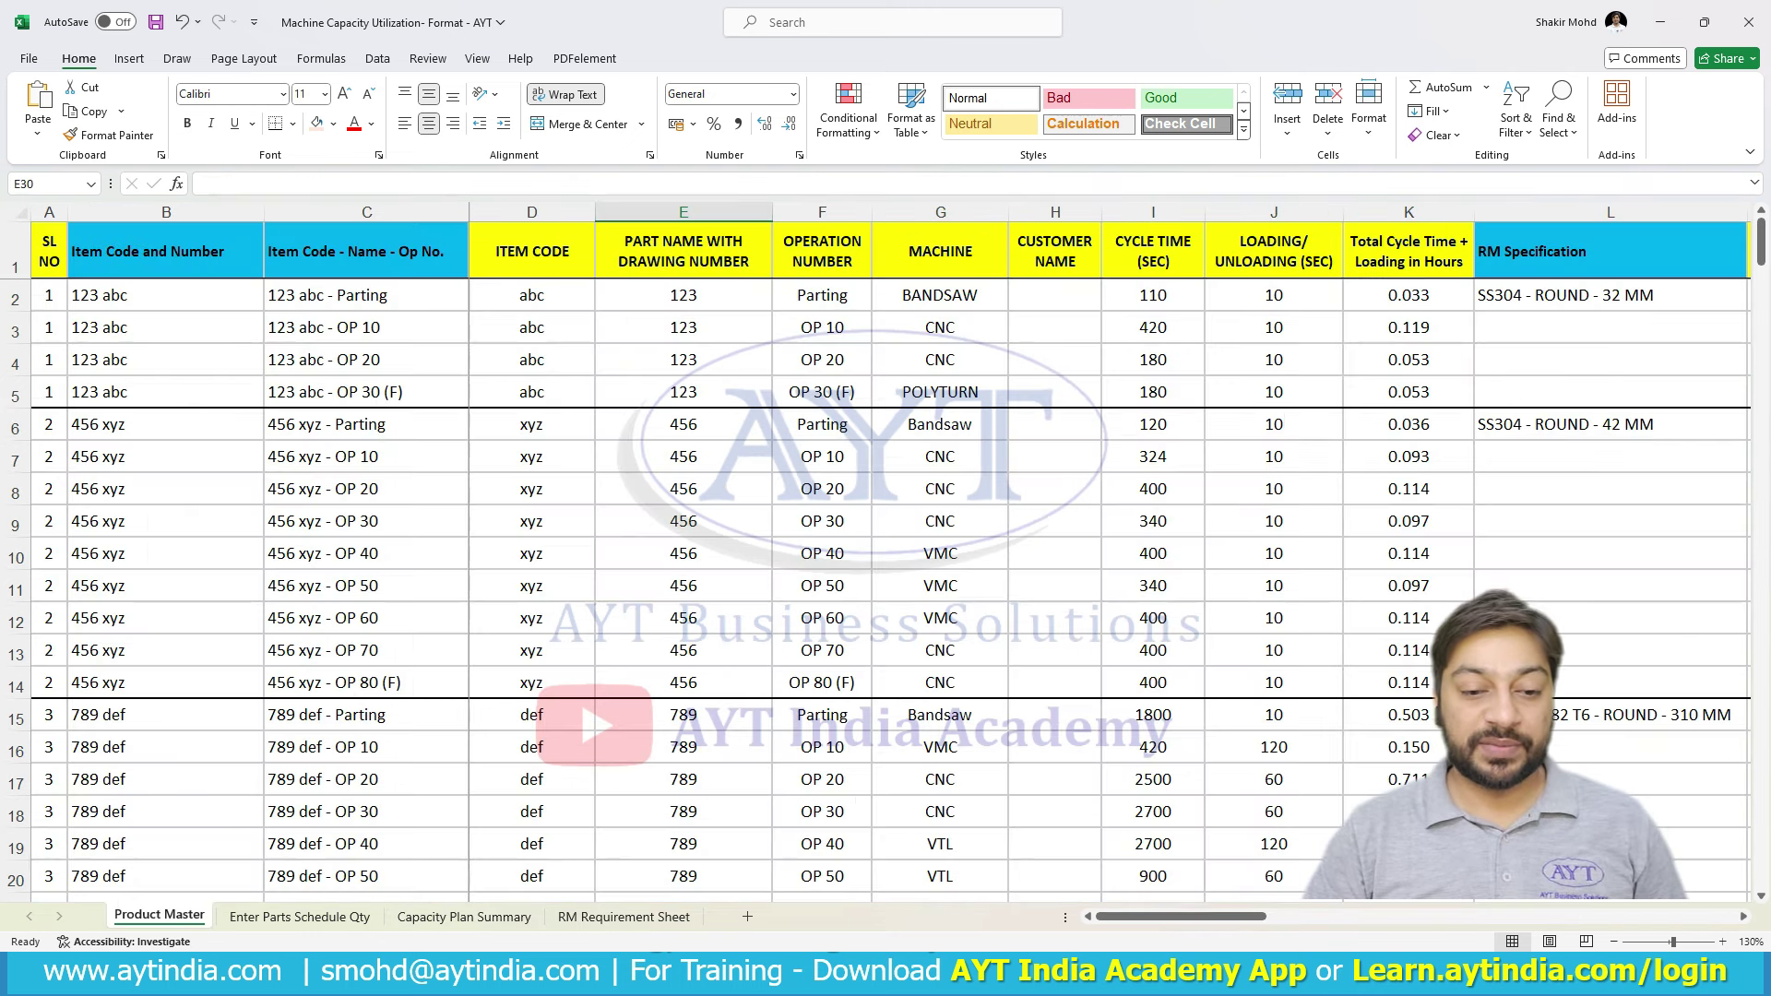
mouse_move(1148, 916)
left_mouse_down()
mouse_move(1181, 916)
mouse_move(1149, 916)
left_mouse_up()
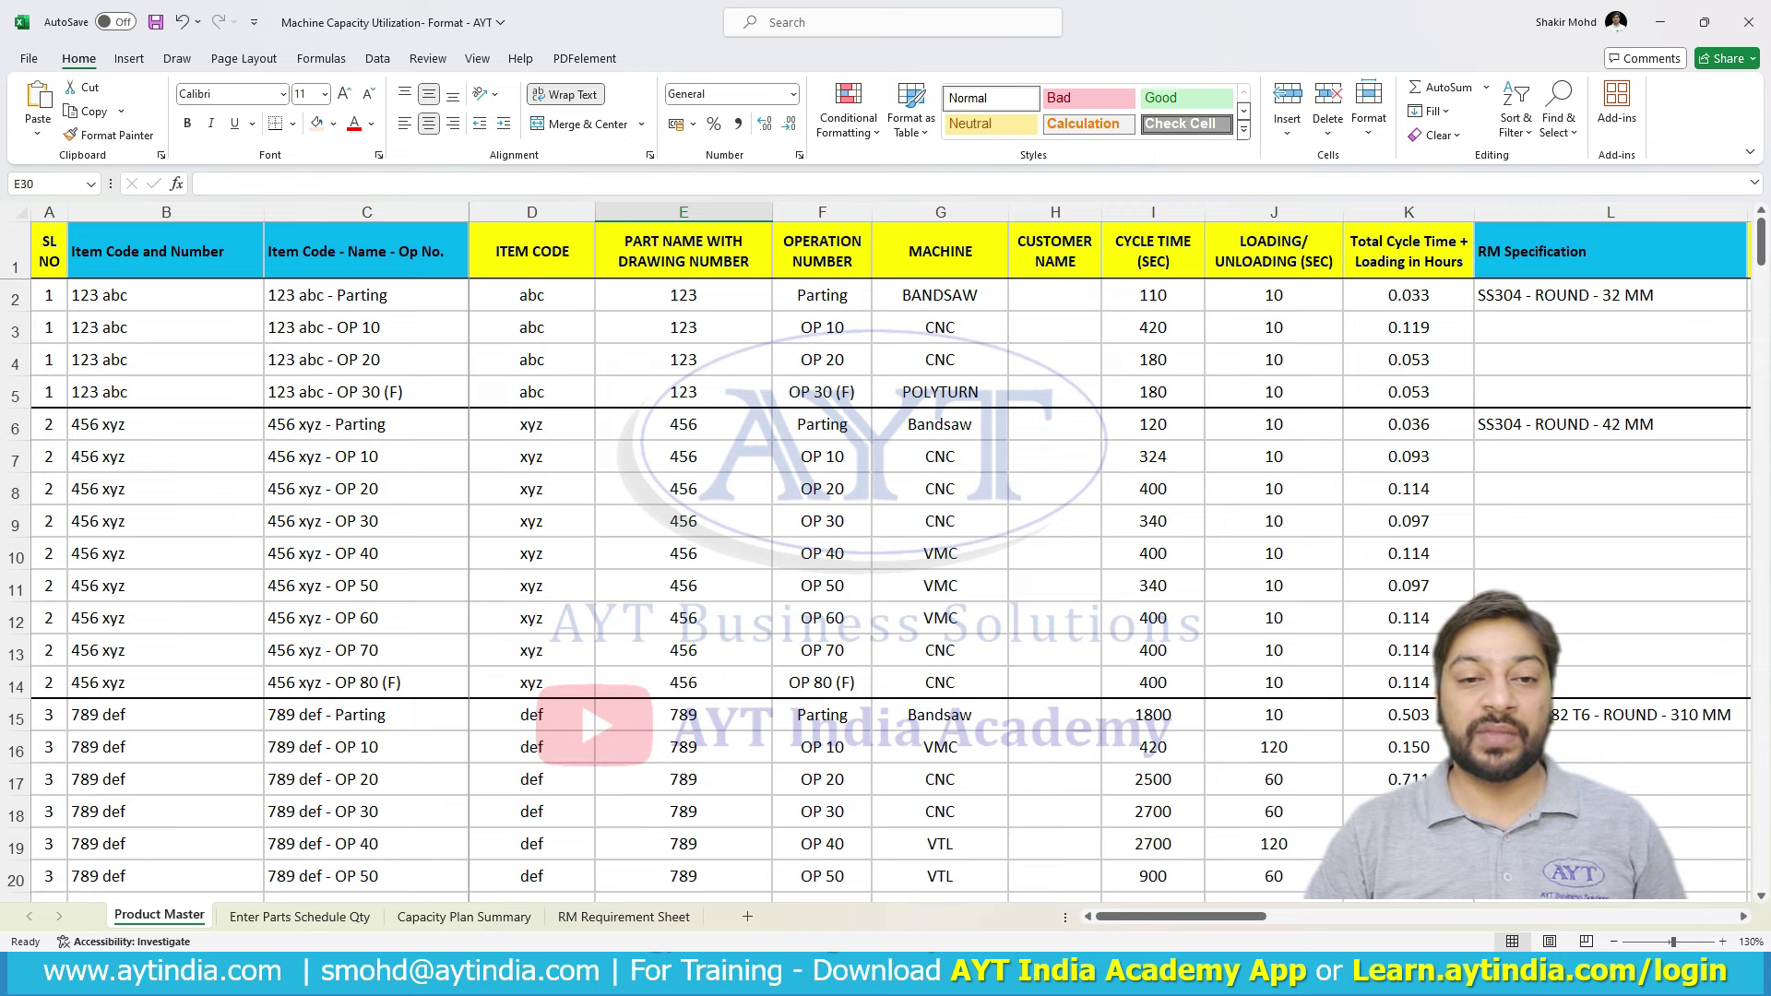
left_click(365, 294)
left_click(532, 294)
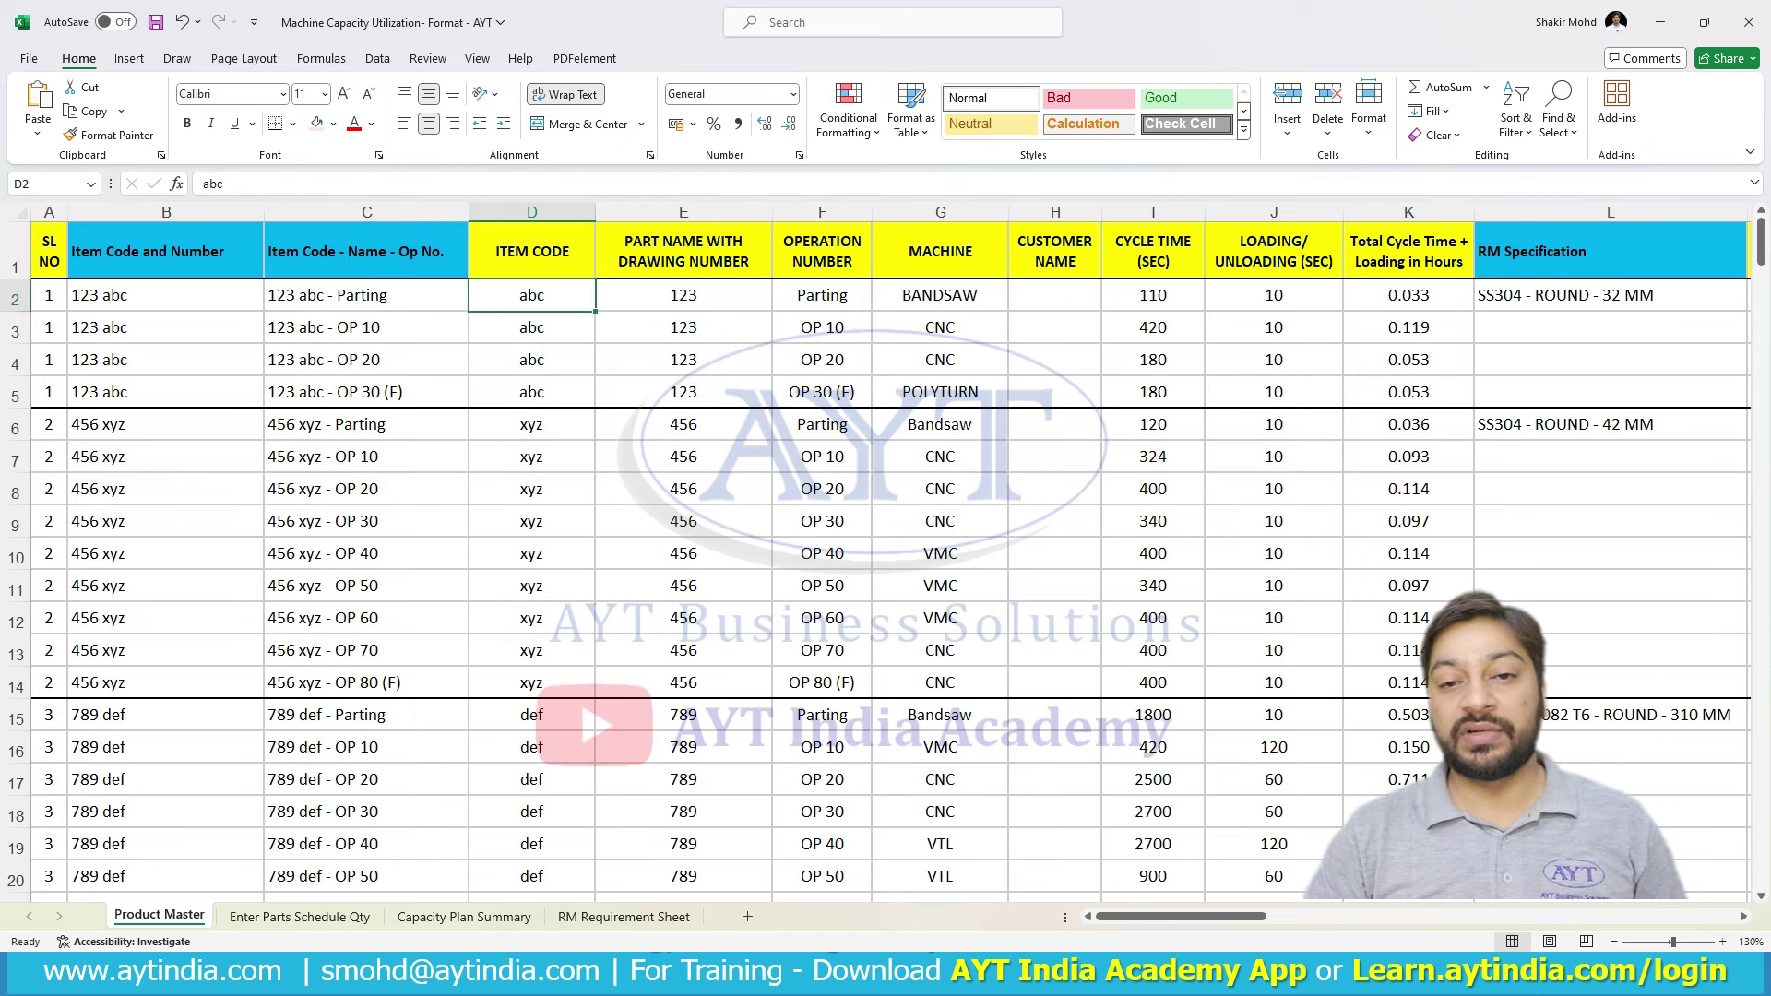
- Enter the item code abcdefghj in D29, the first empty row of the Product Master sheet
scroll(875, 588, "down", 6)
scroll(886, 572, "down", 2)
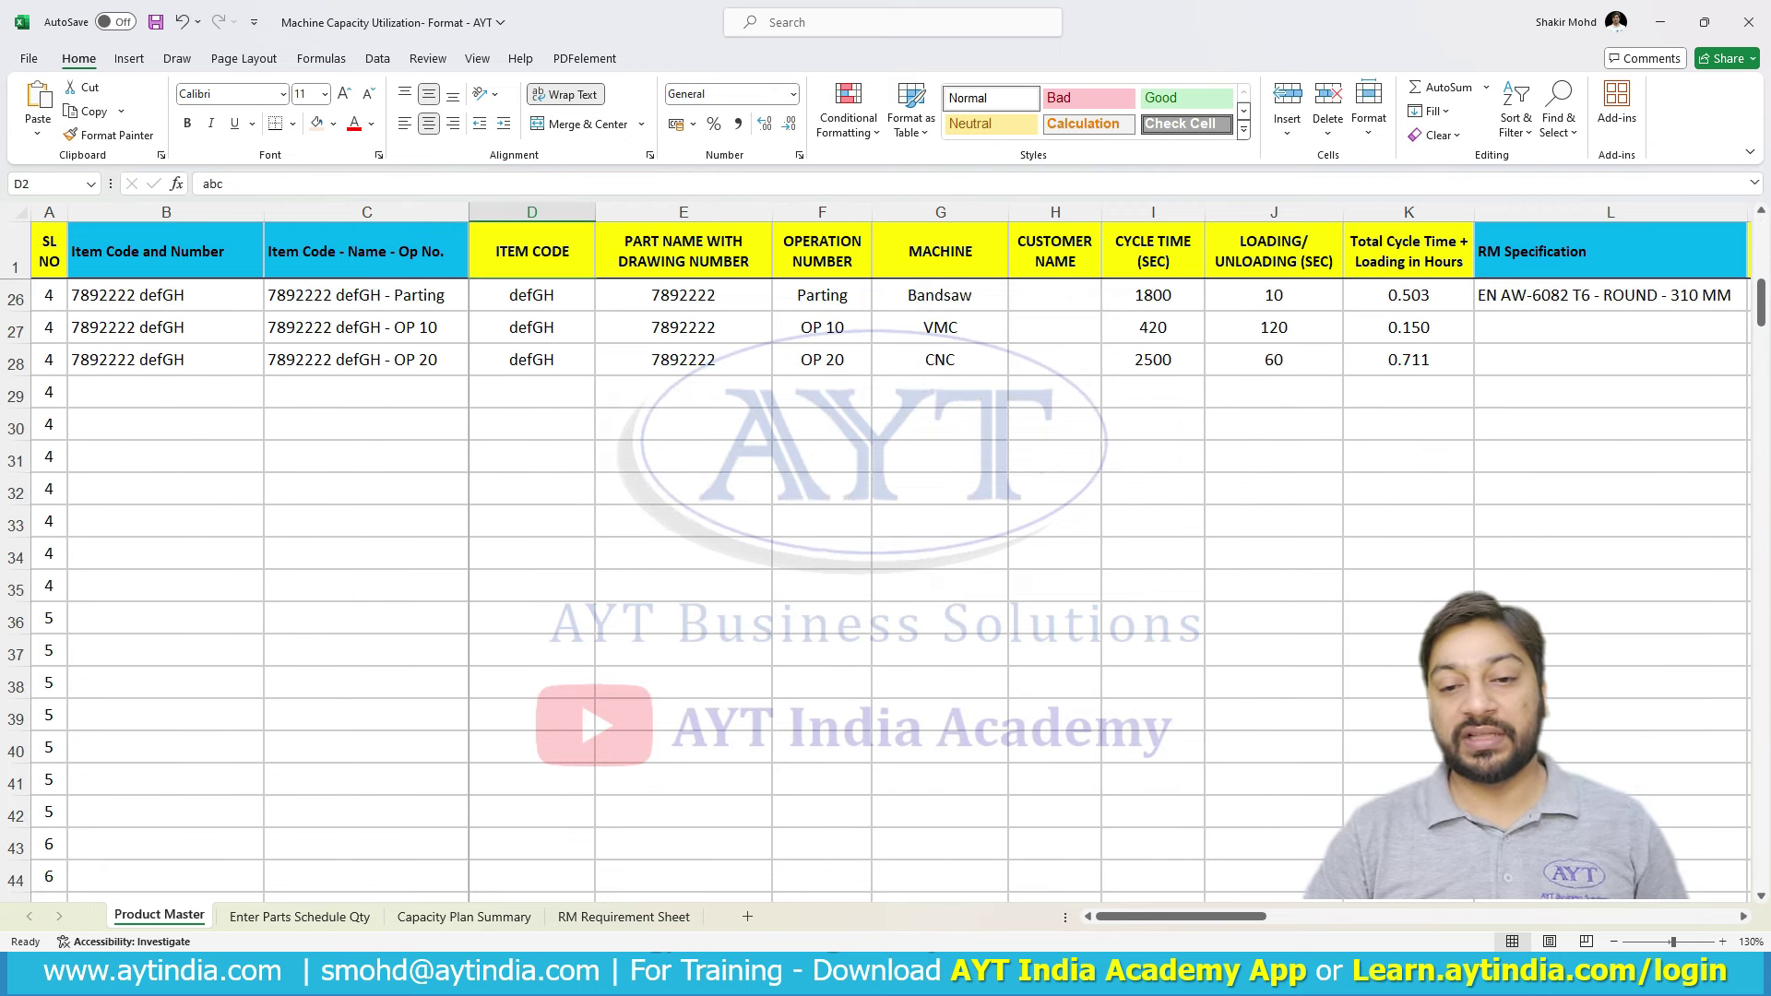
scroll(886, 573, "up", 1)
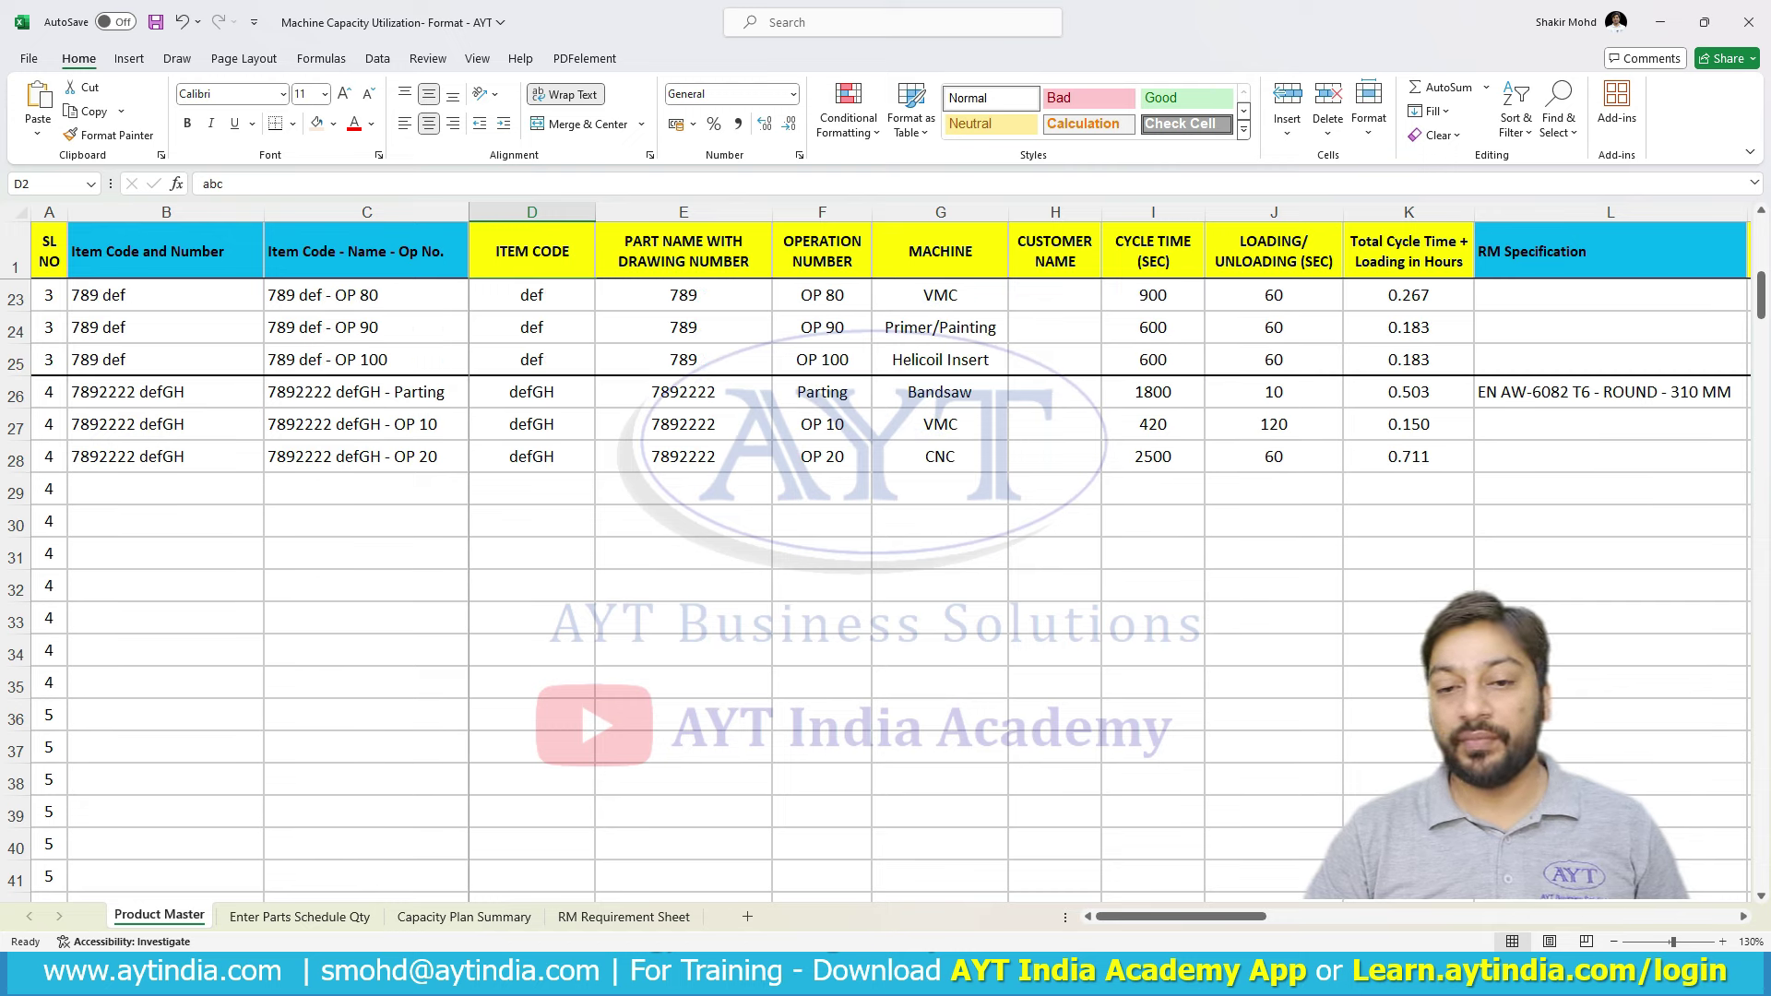
left_click(532, 489)
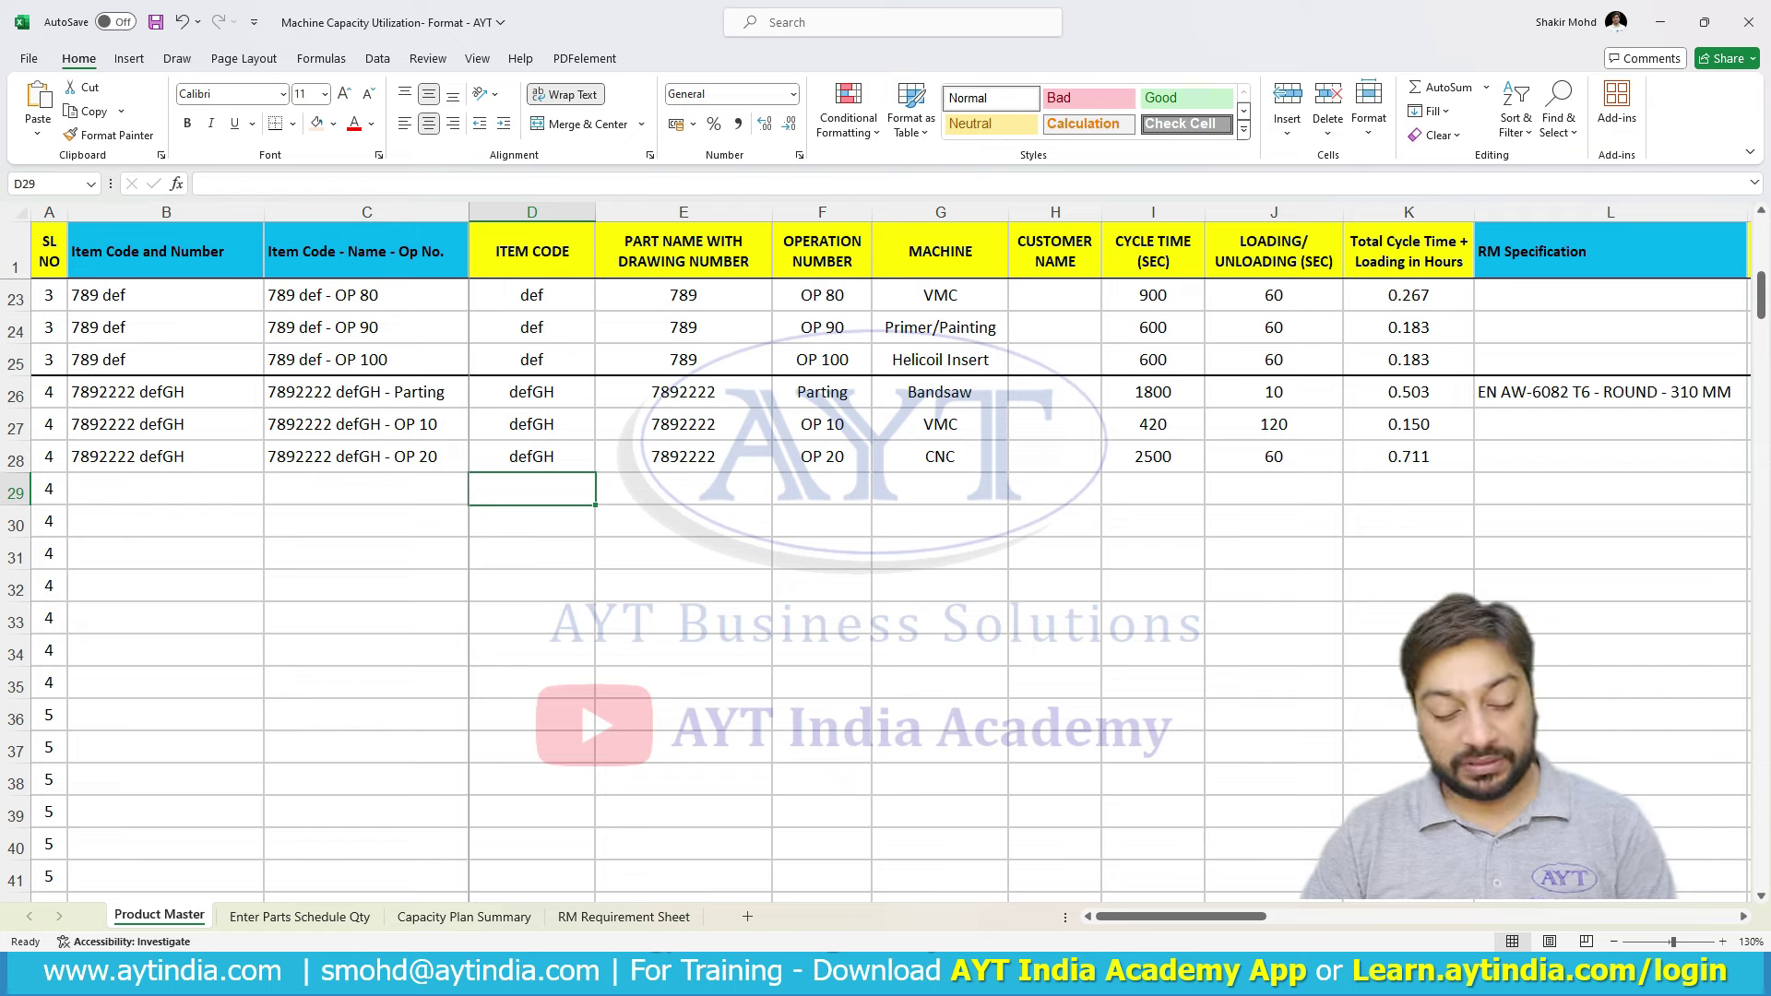
type("abc")
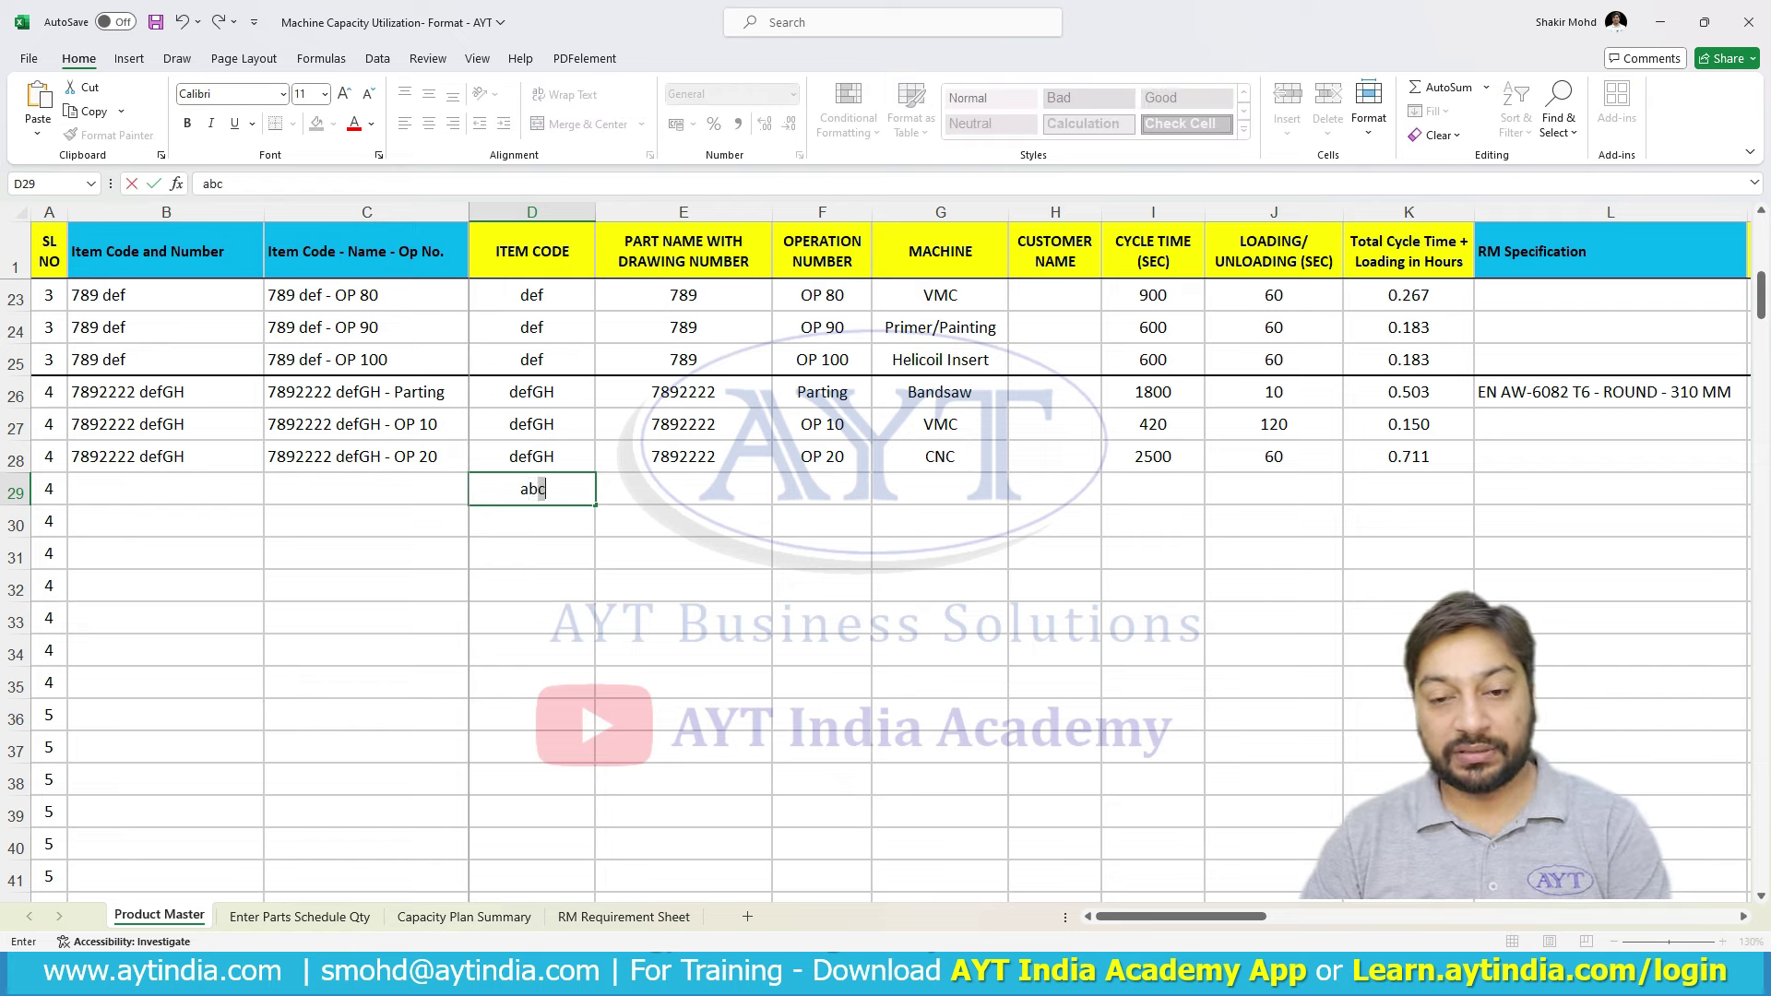
type("def")
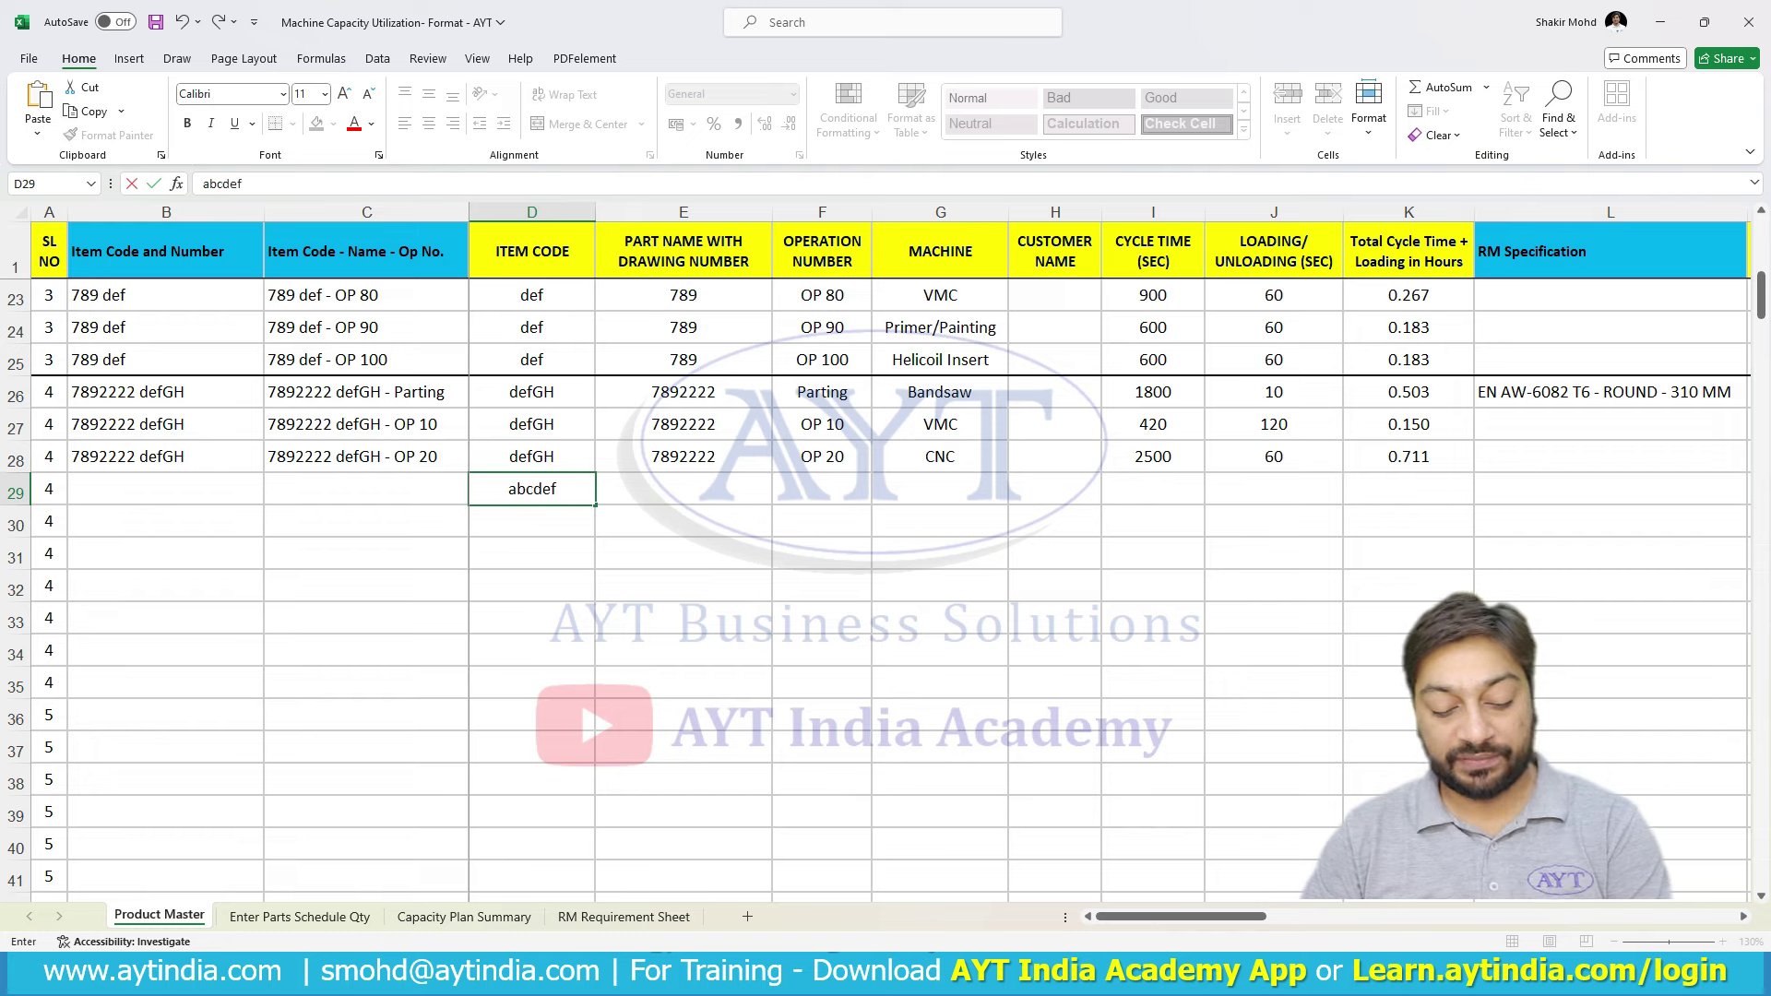
type("ghj")
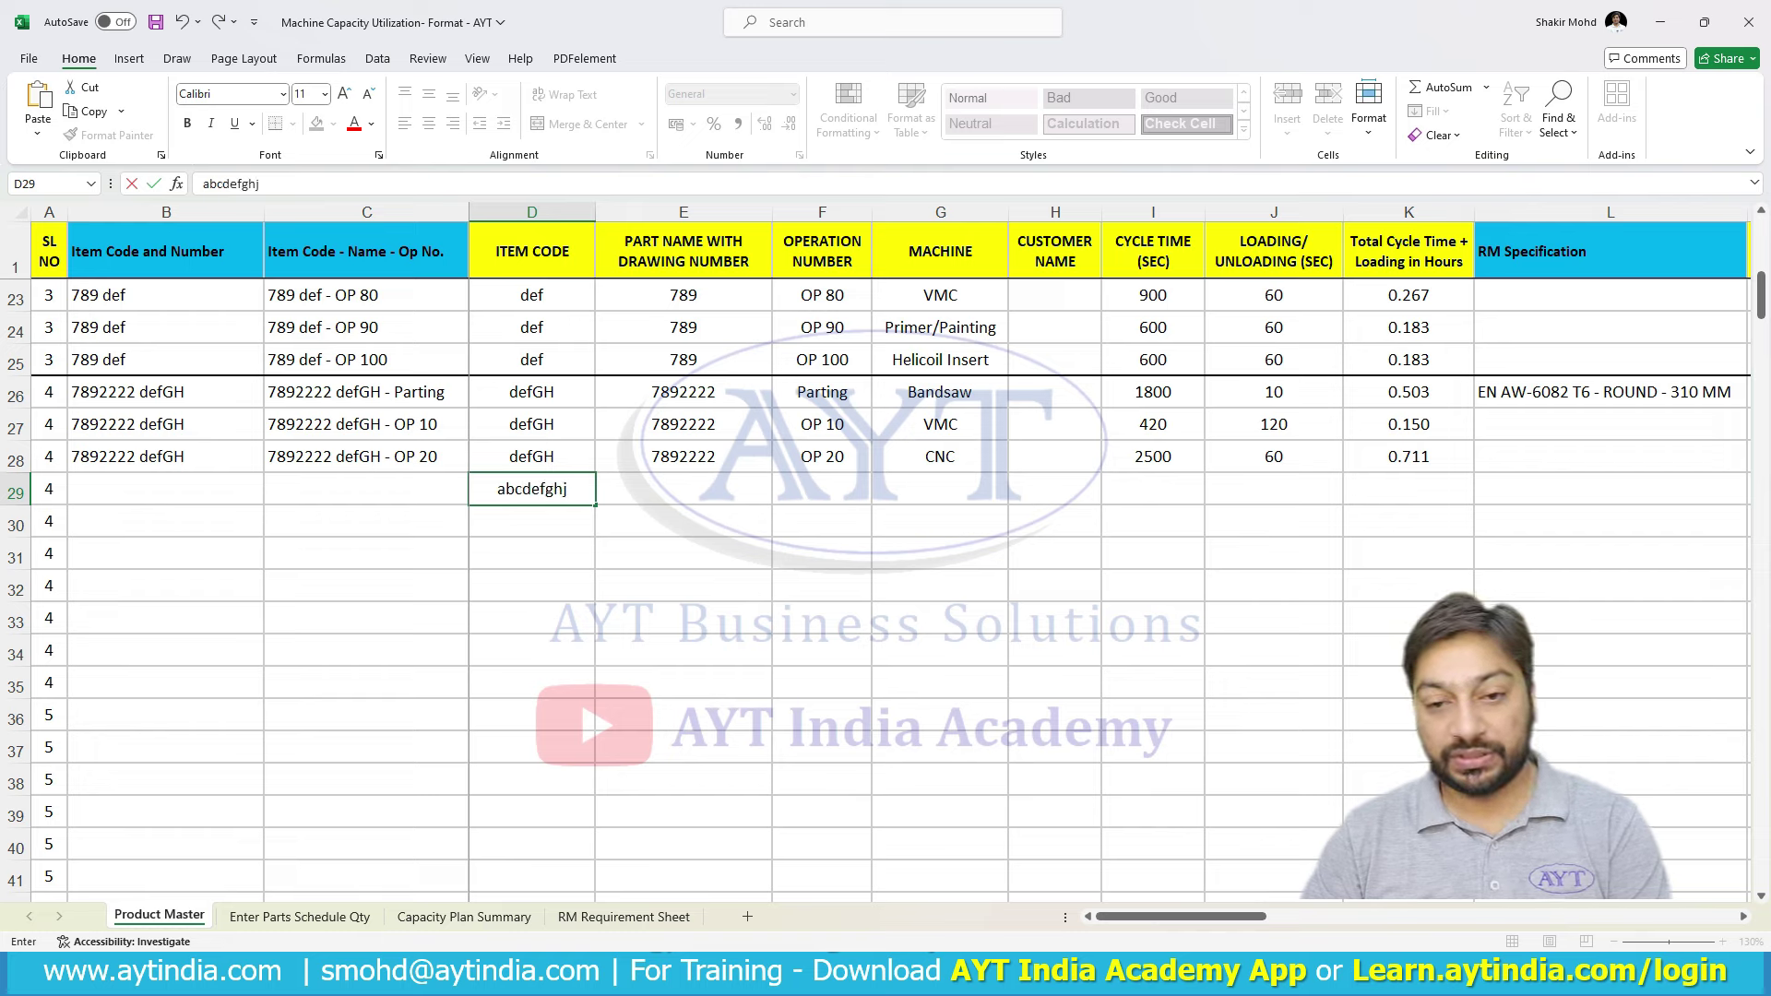
key("Return")
key("Return")
- Enter 00011145 as the part name with drawing number in E29 and check the combined item code formula in B29
left_click(683, 489)
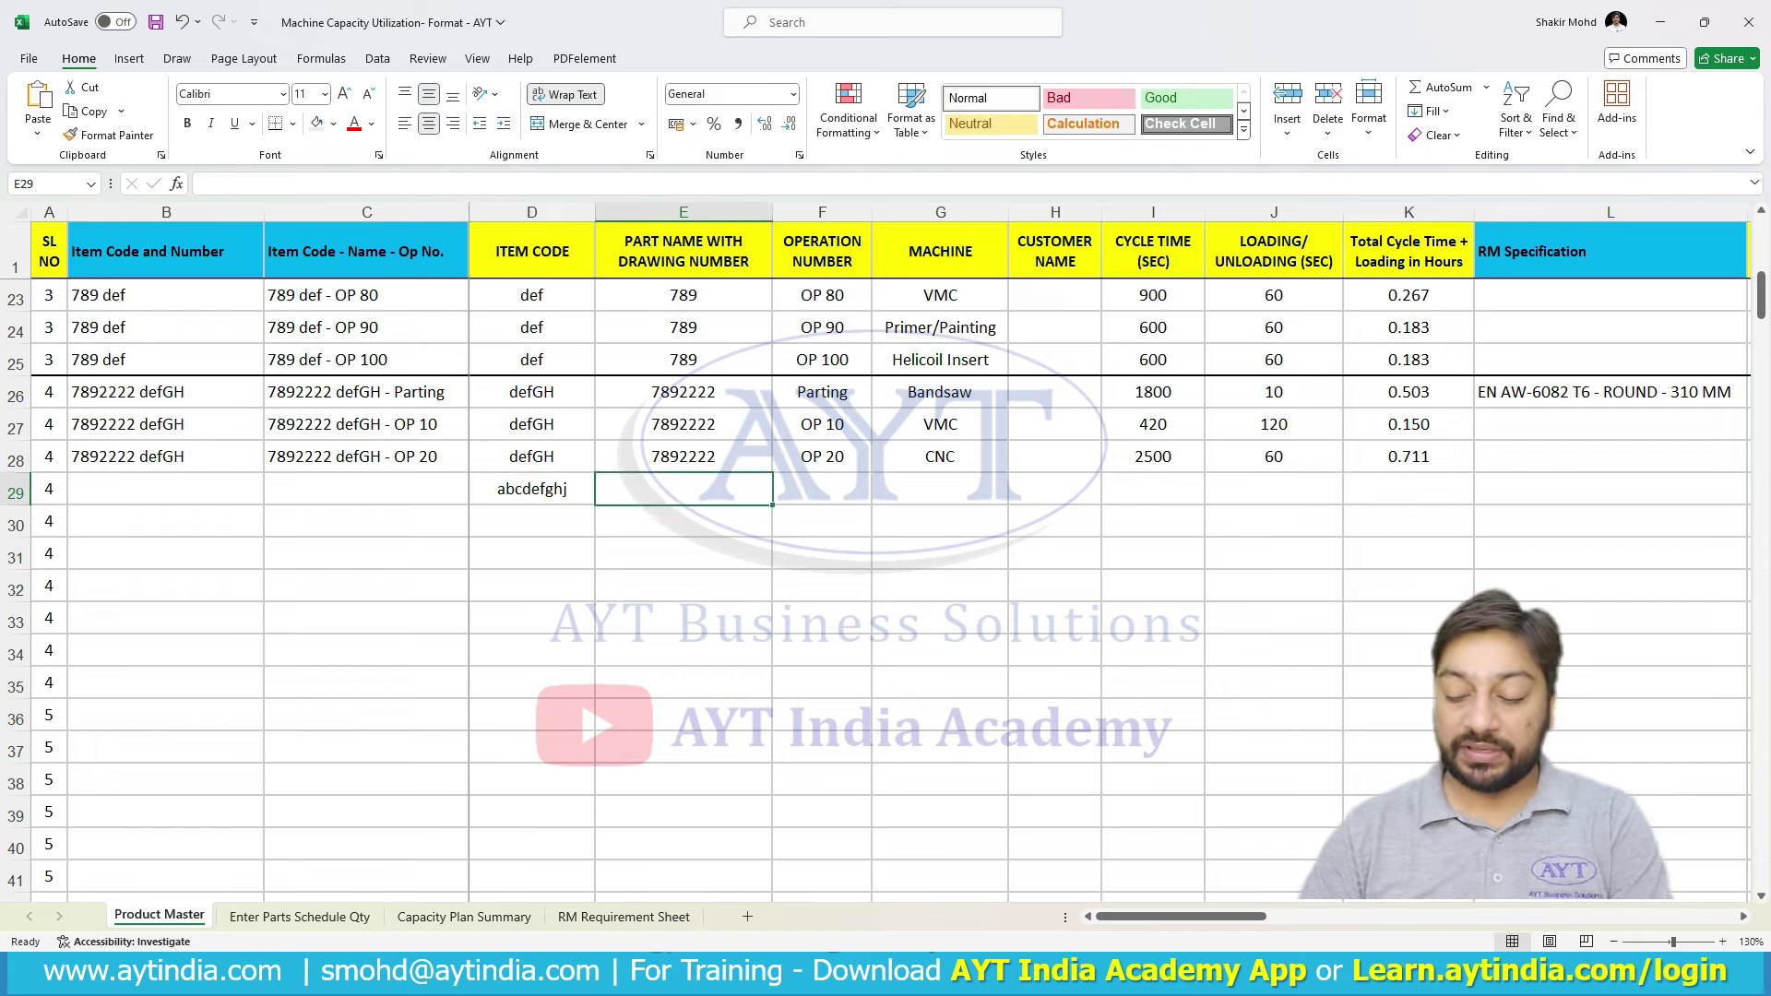
type("00011145")
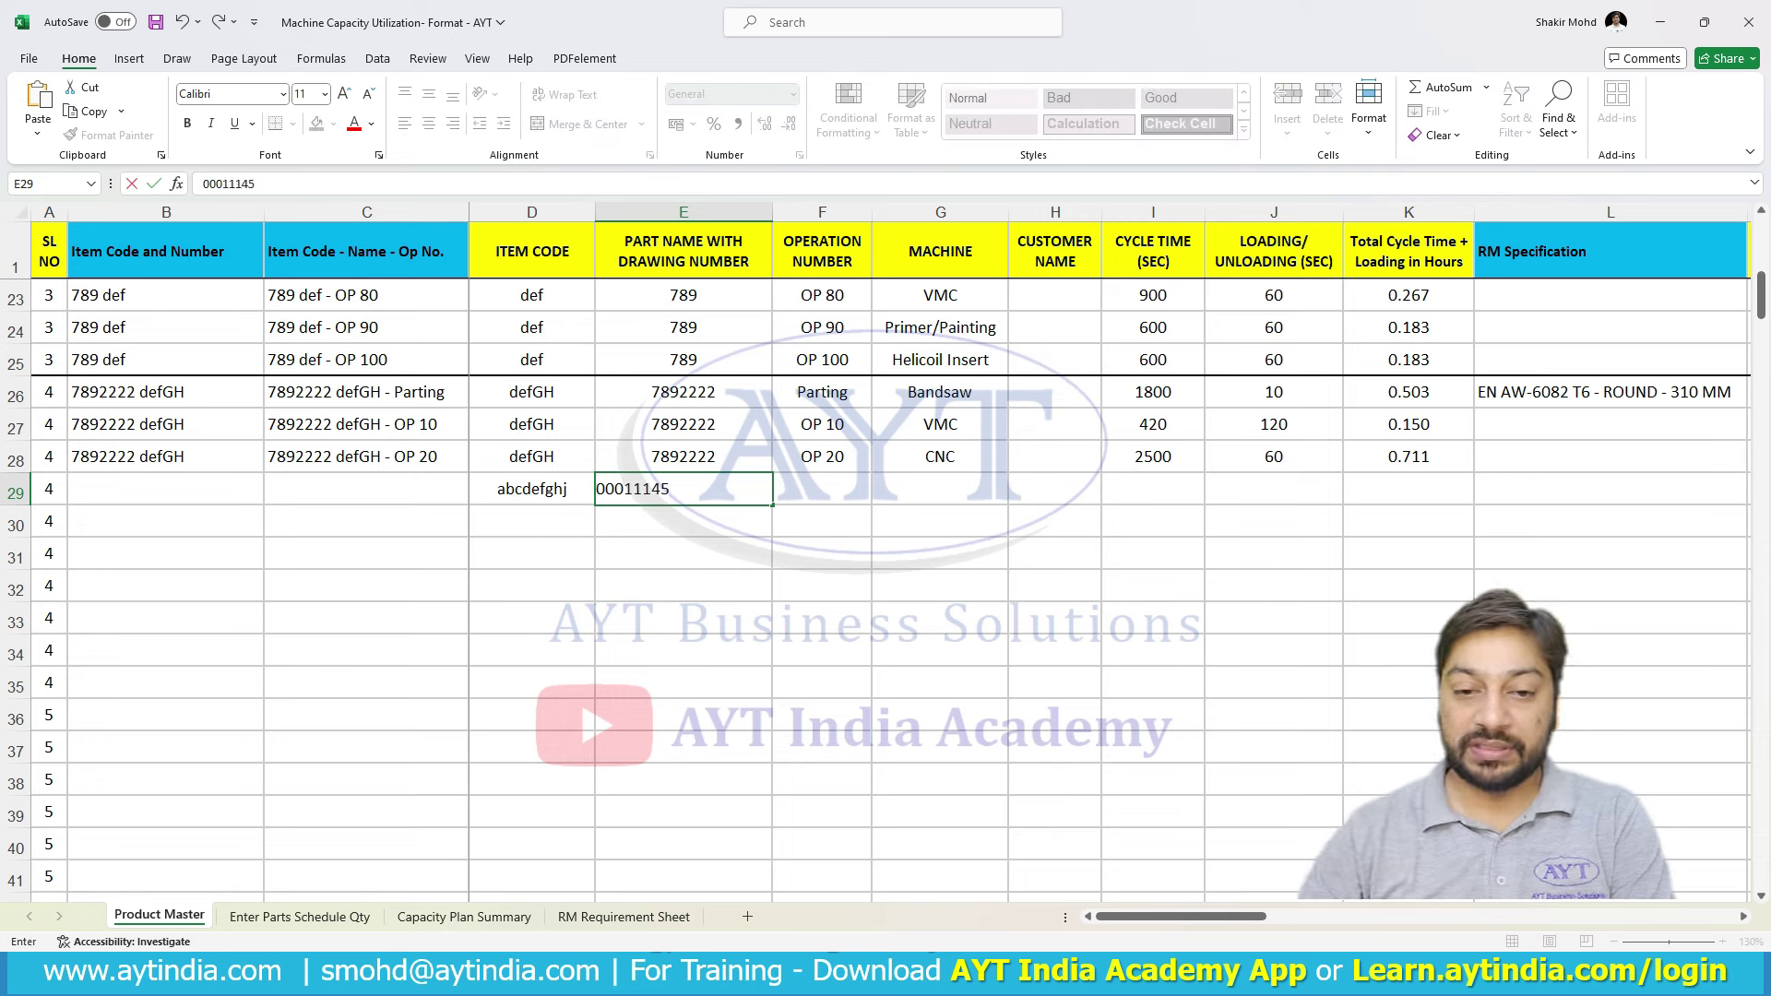
right_click(711, 497)
key("Escape")
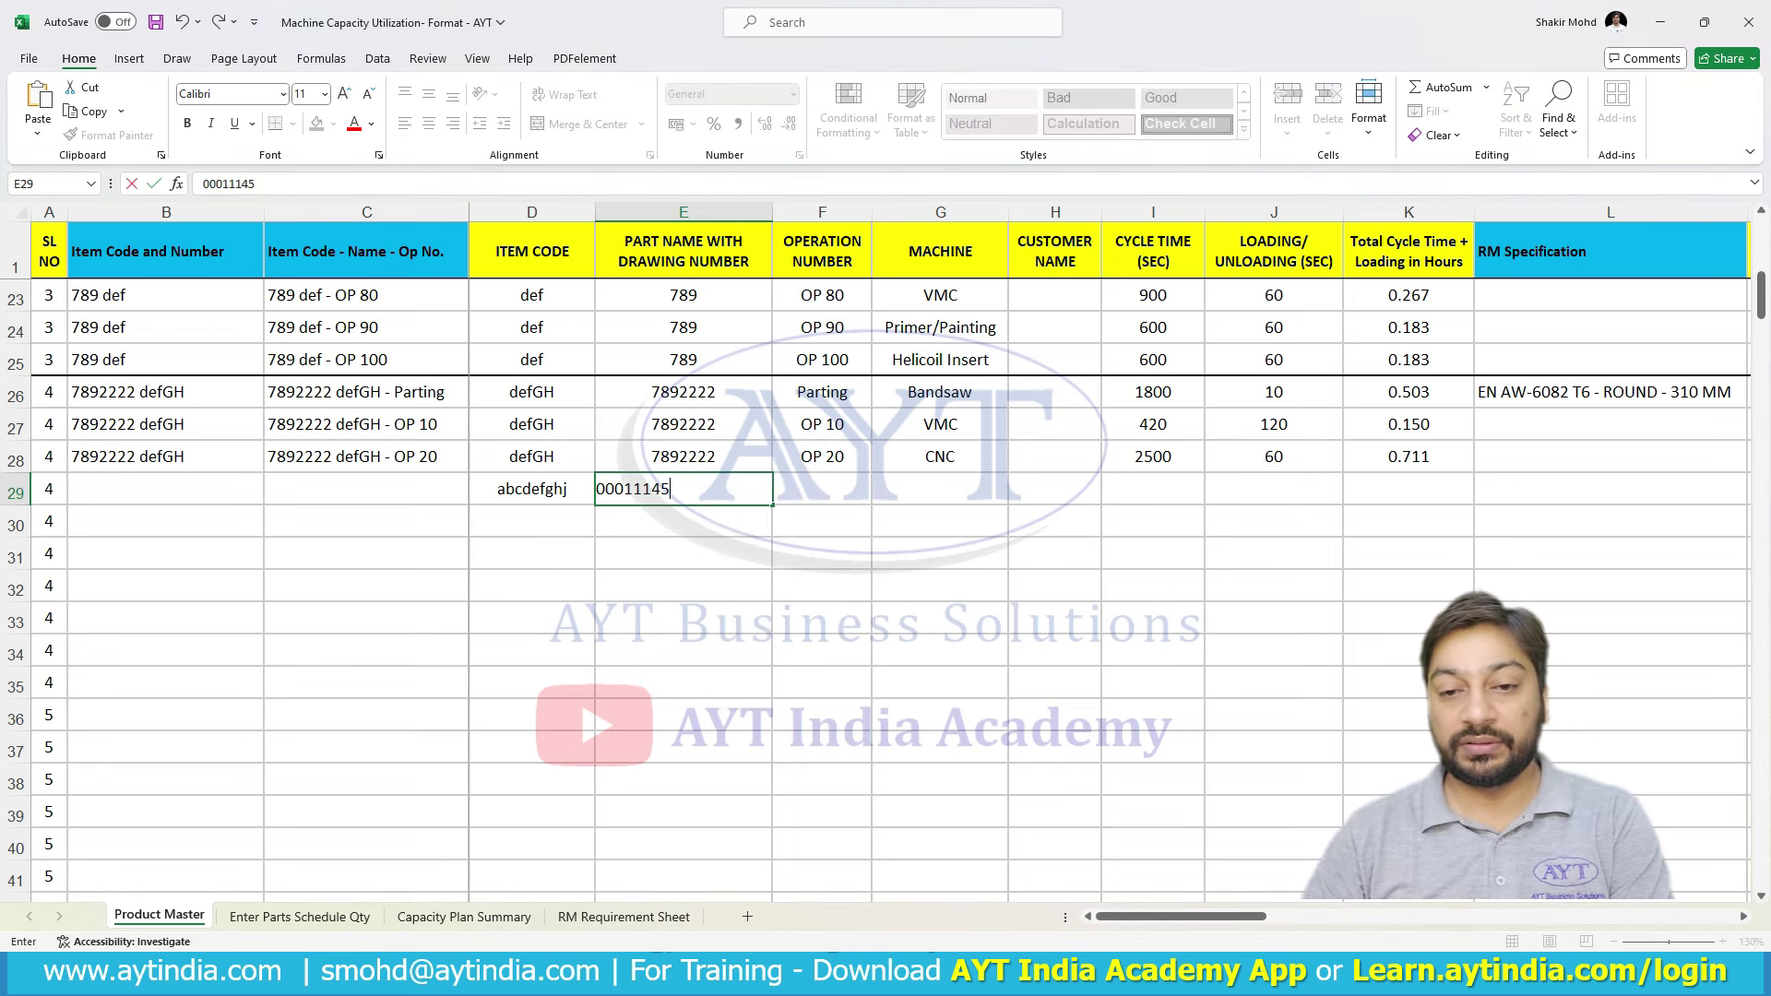
left_click(682, 553)
left_click(683, 488)
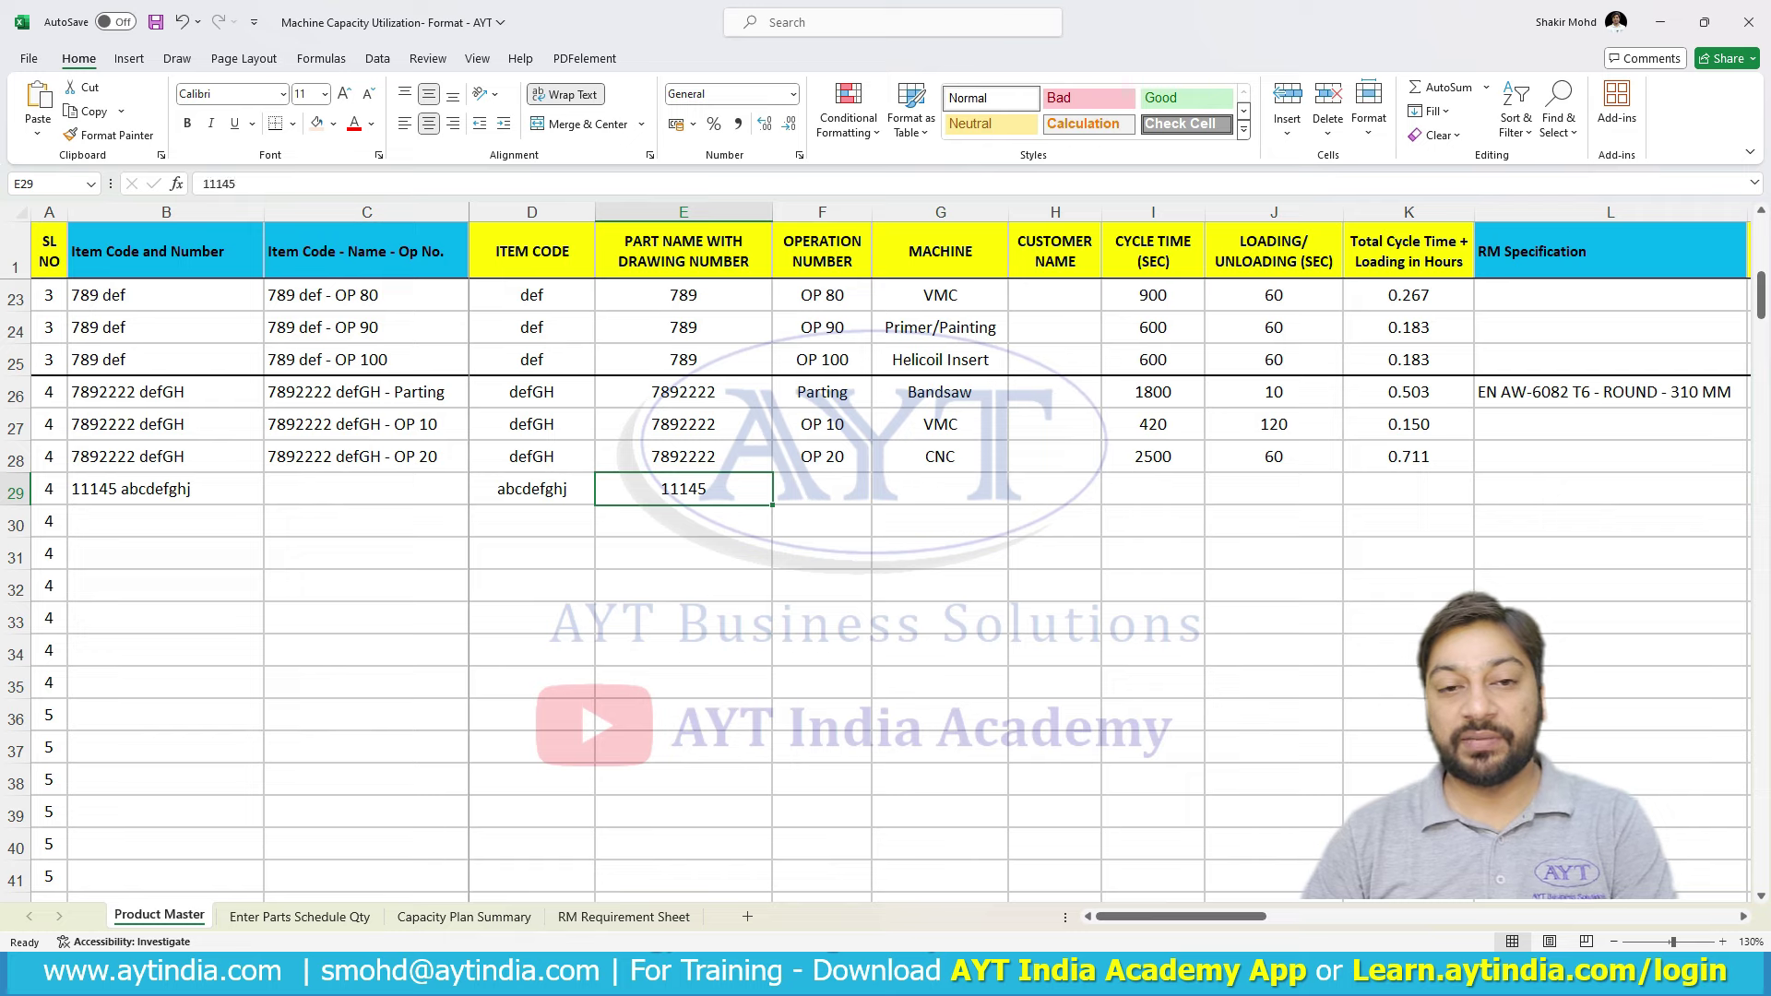
left_click(165, 489)
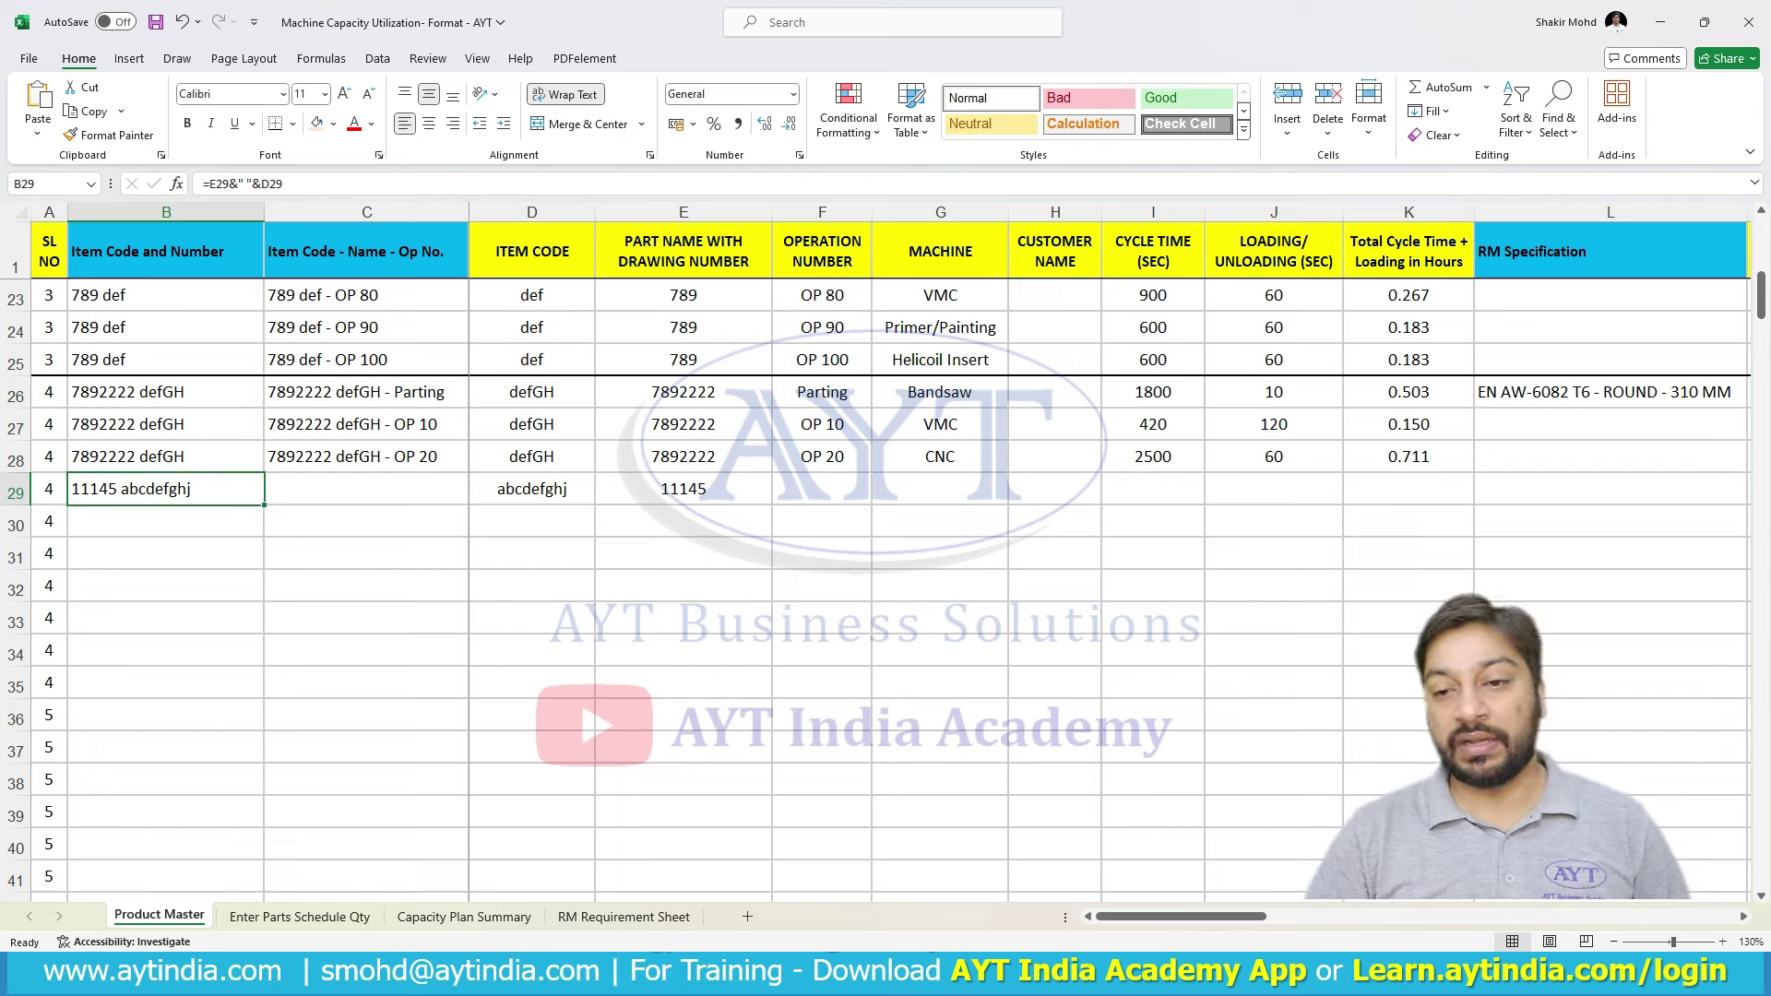
- Copy the Parting operation details from F26:K26 into row 29, starting at F29
left_click(821, 391)
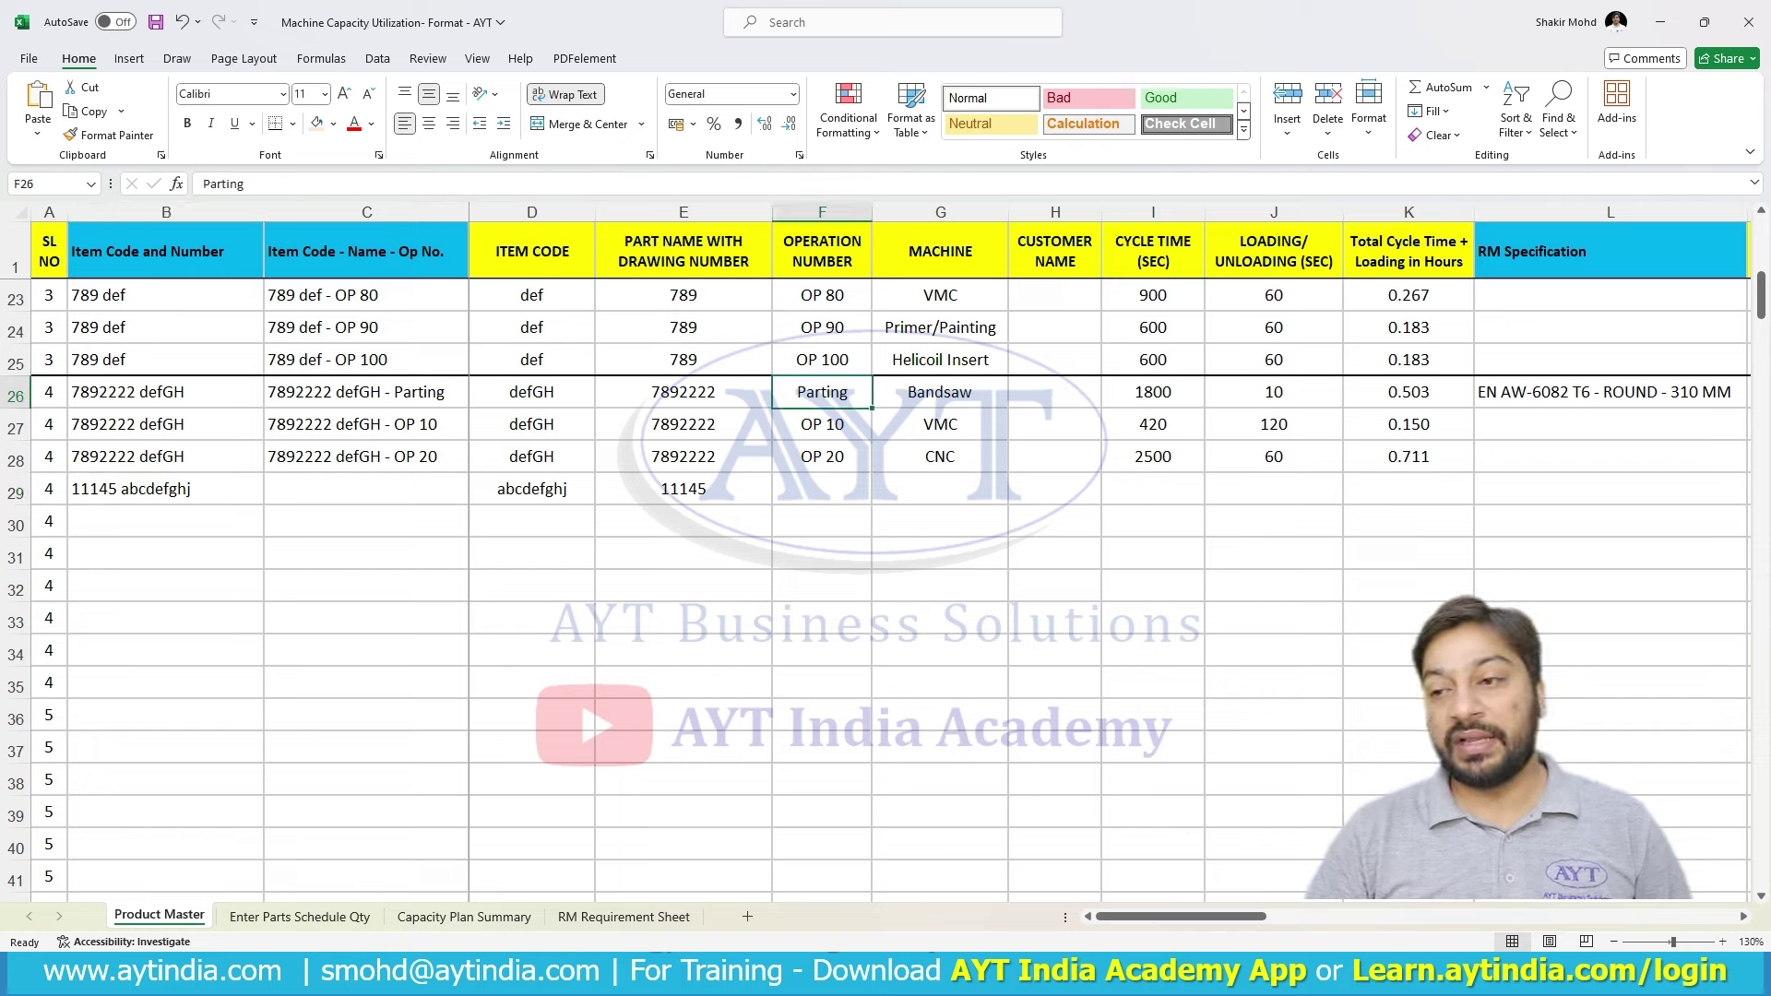
left_click_drag(821, 391, 1407, 391)
key("ctrl+c")
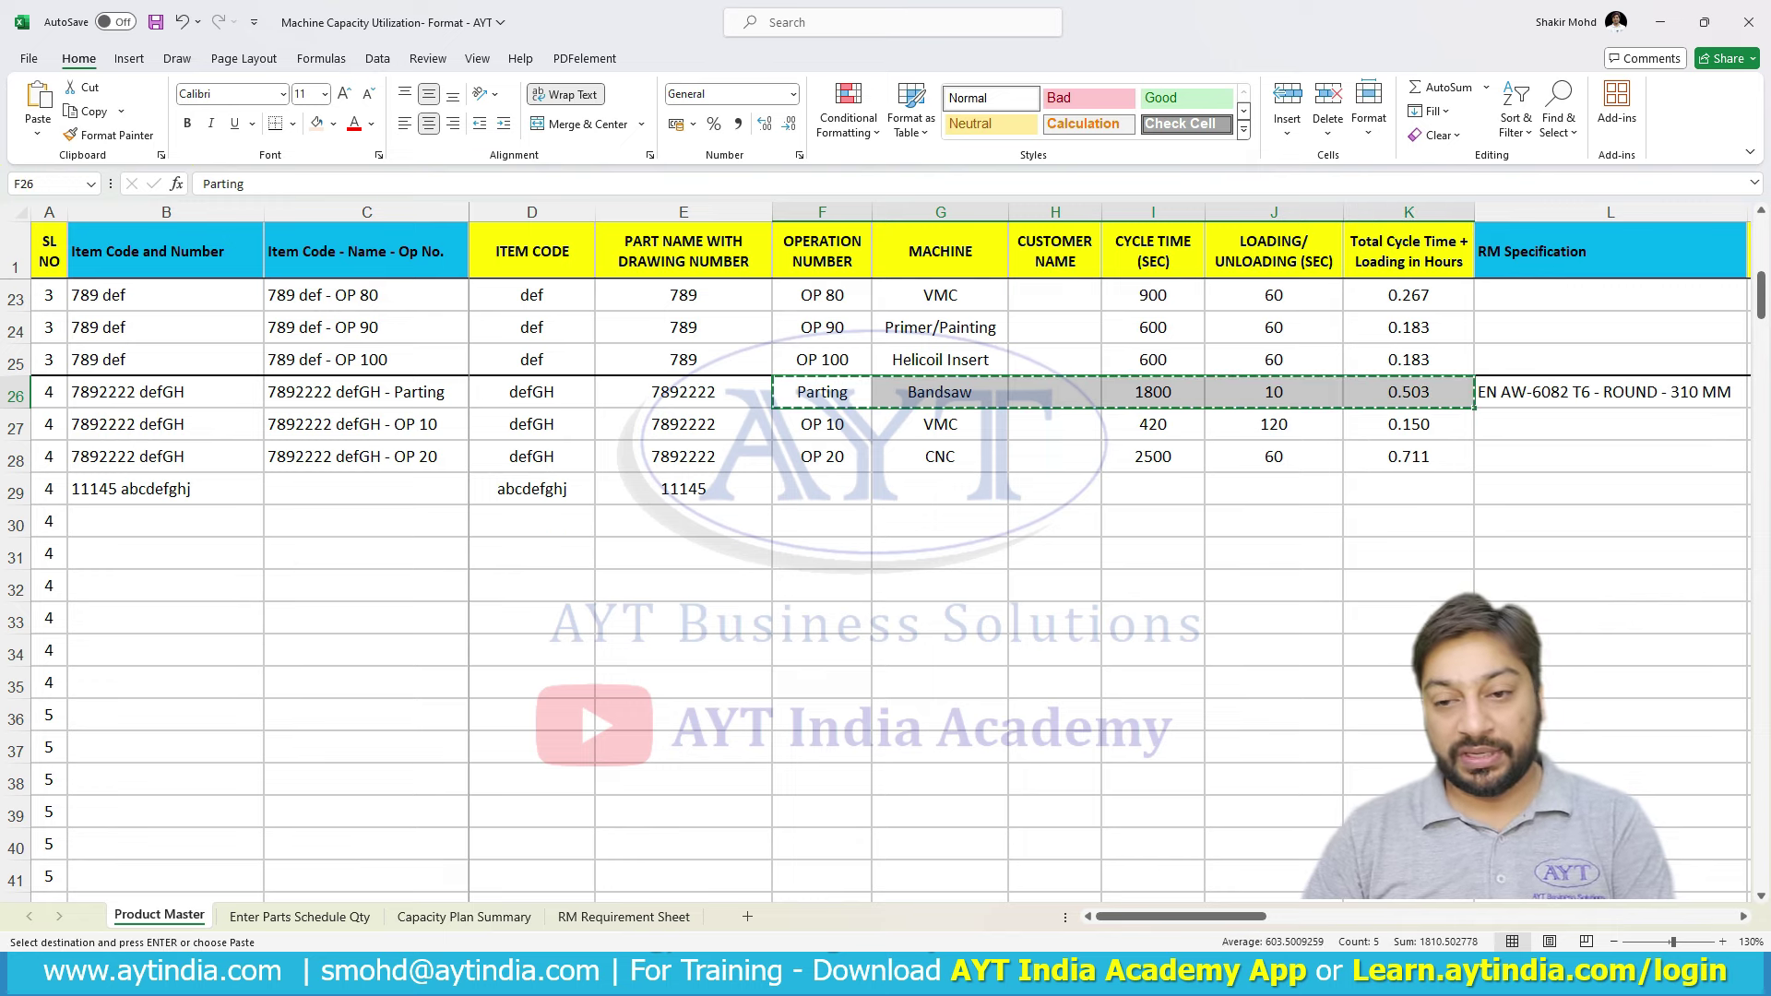
key("Down")
key("Down")
key("Down")
key("ctrl+v")
left_click(821, 585)
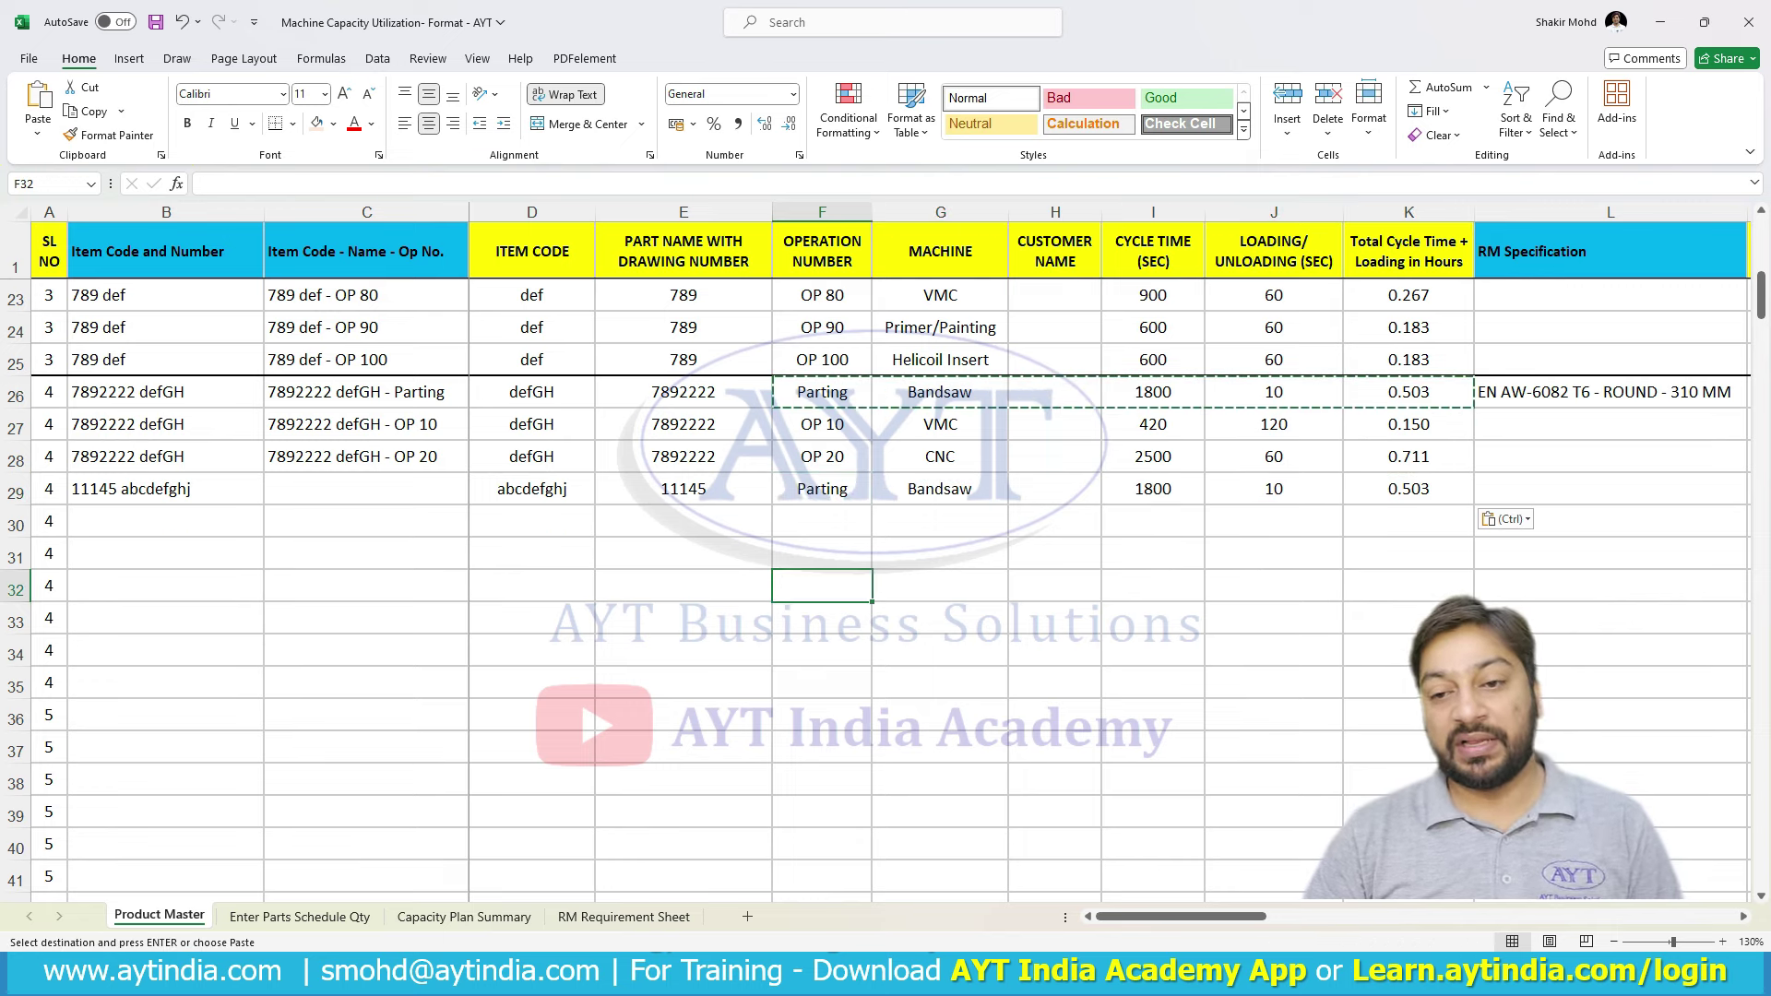
- Inspect row 29's operation, machine, cycle time and loading time, and the total hours formula in K29
left_click(821, 488)
left_click(939, 488)
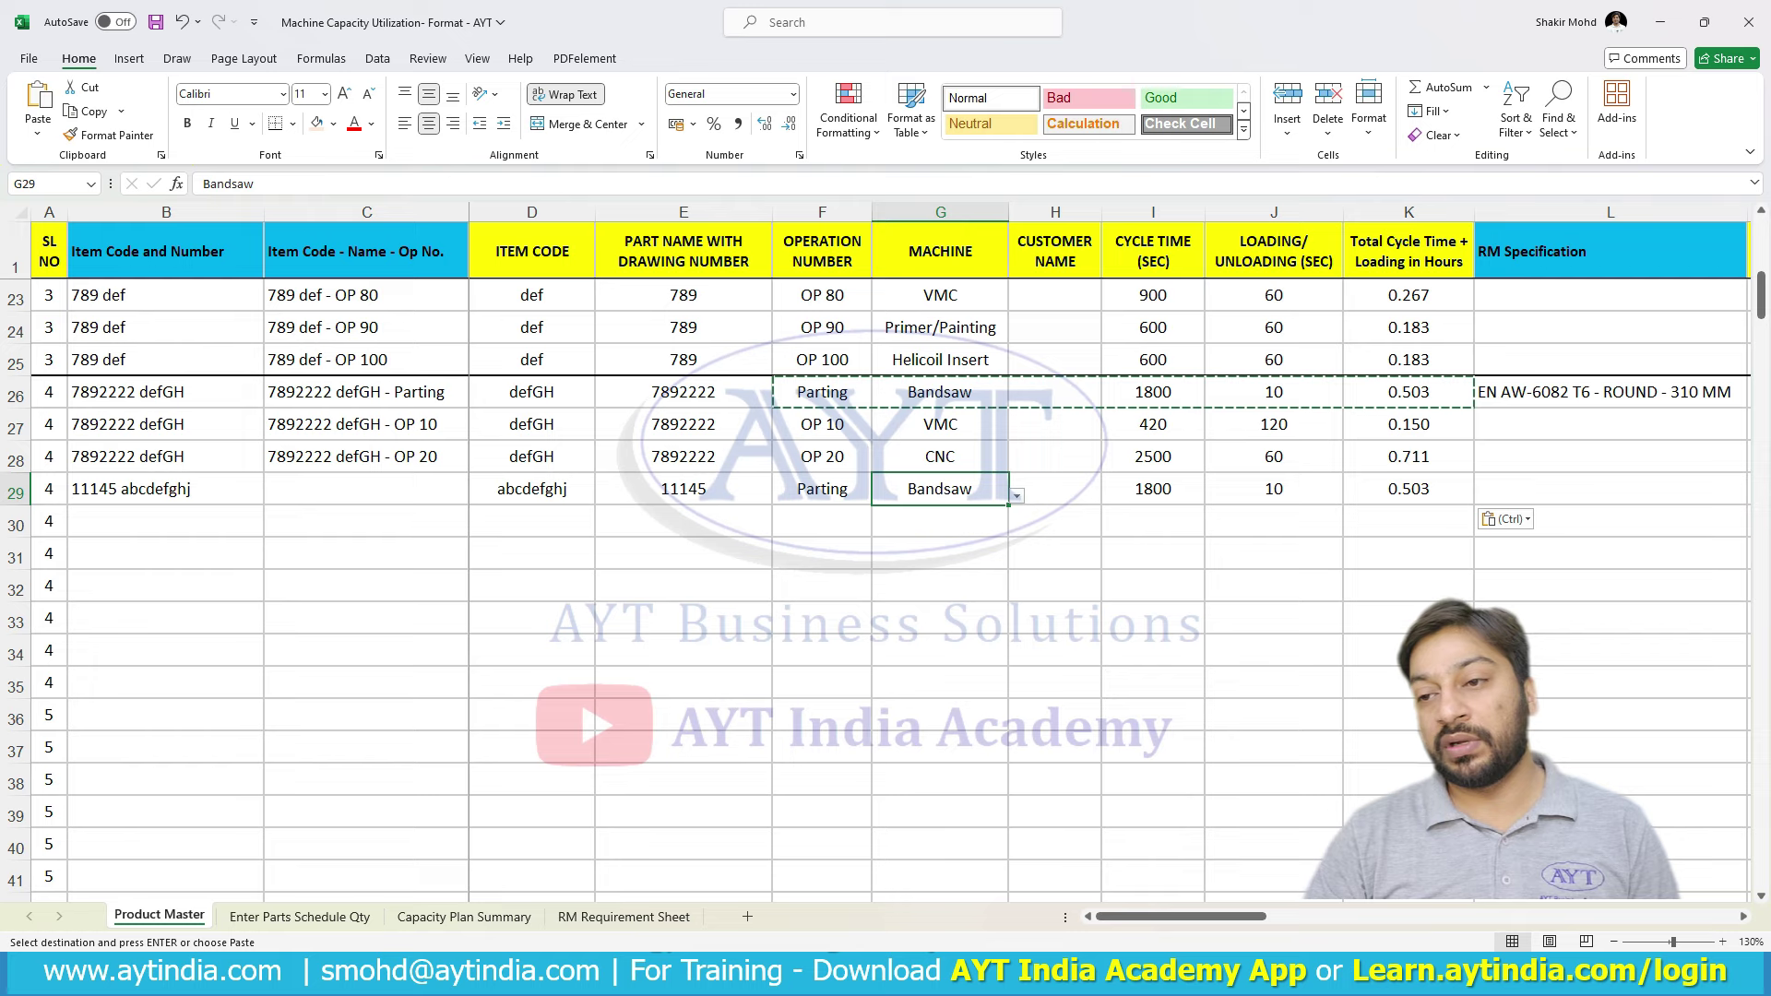
left_click(1152, 488)
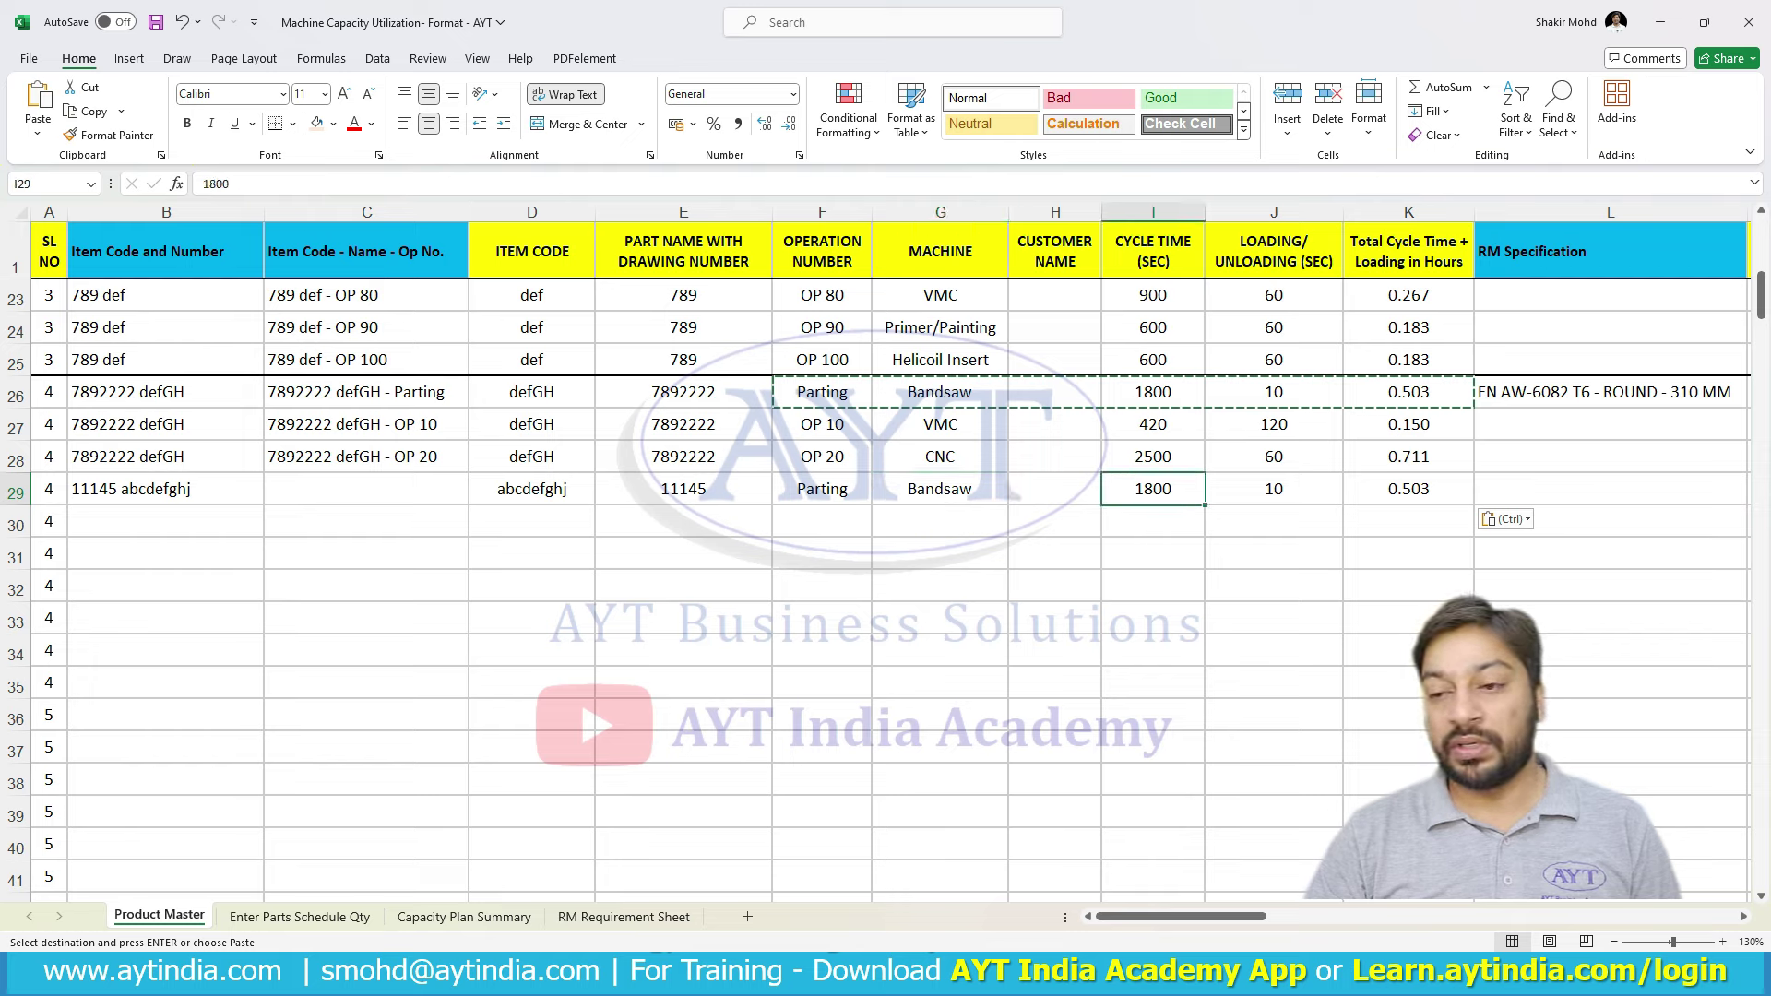
left_click(1273, 488)
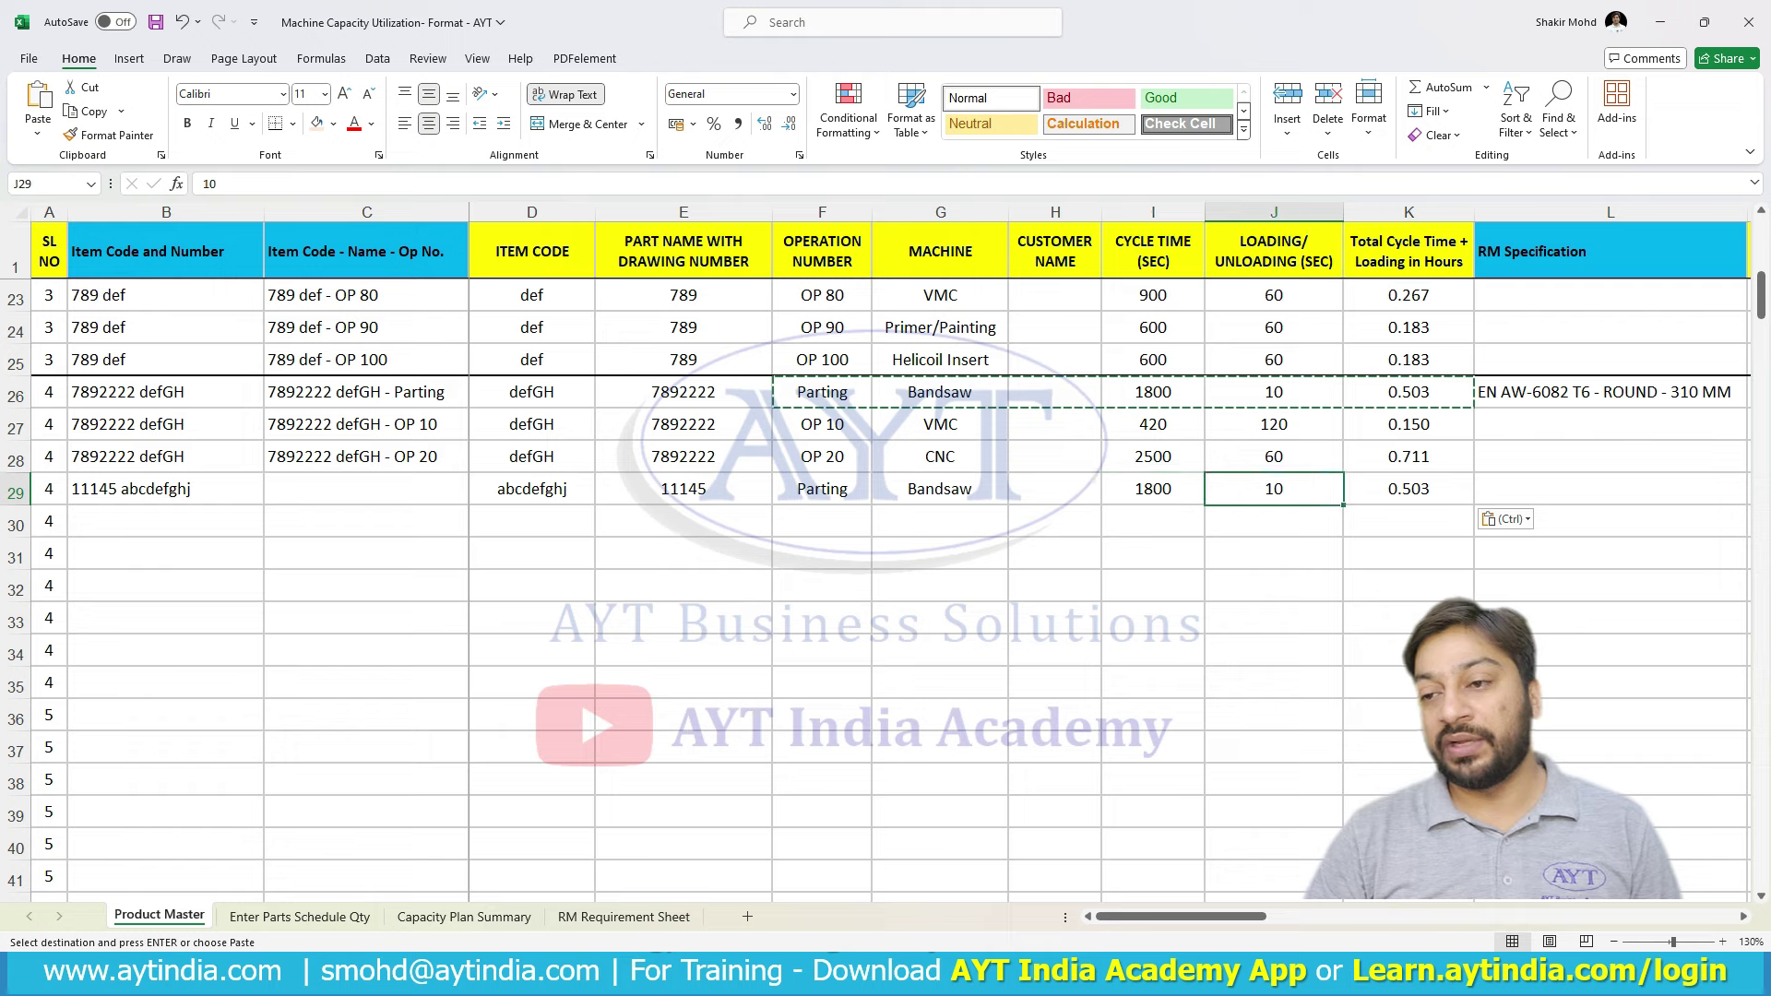
left_click(1408, 488)
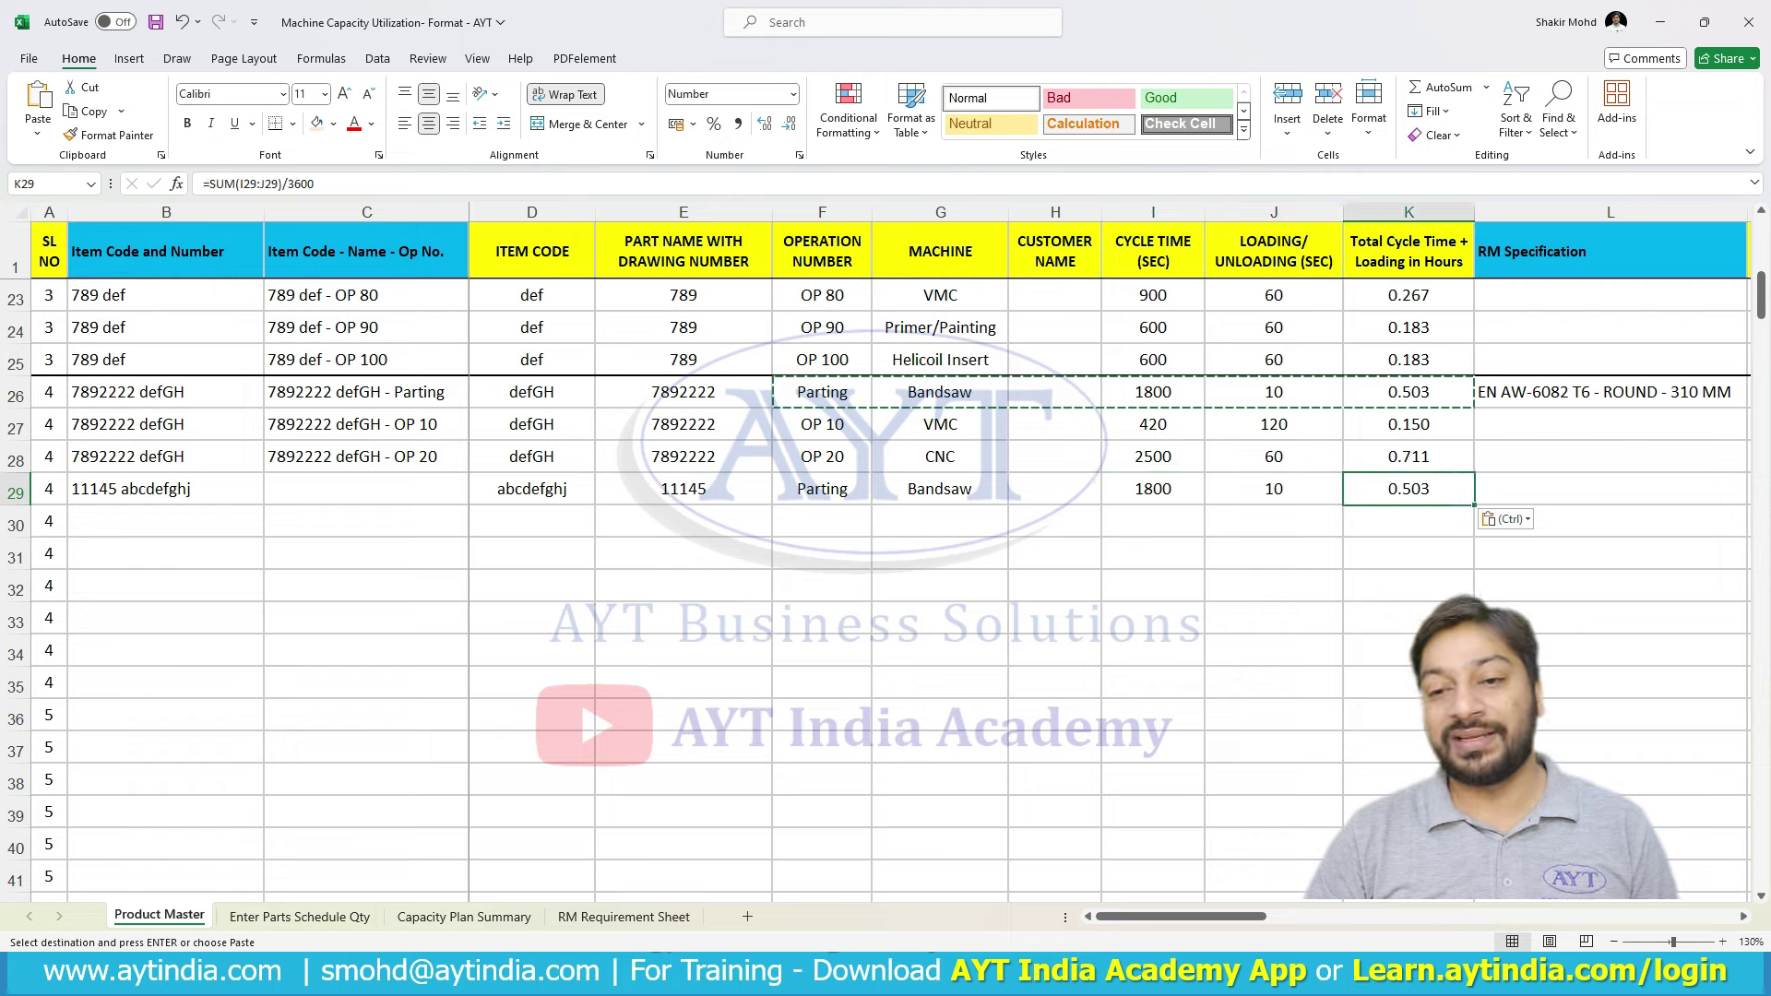
- Set the Parting cycle time in I29 to 120 seconds
left_click(1152, 488)
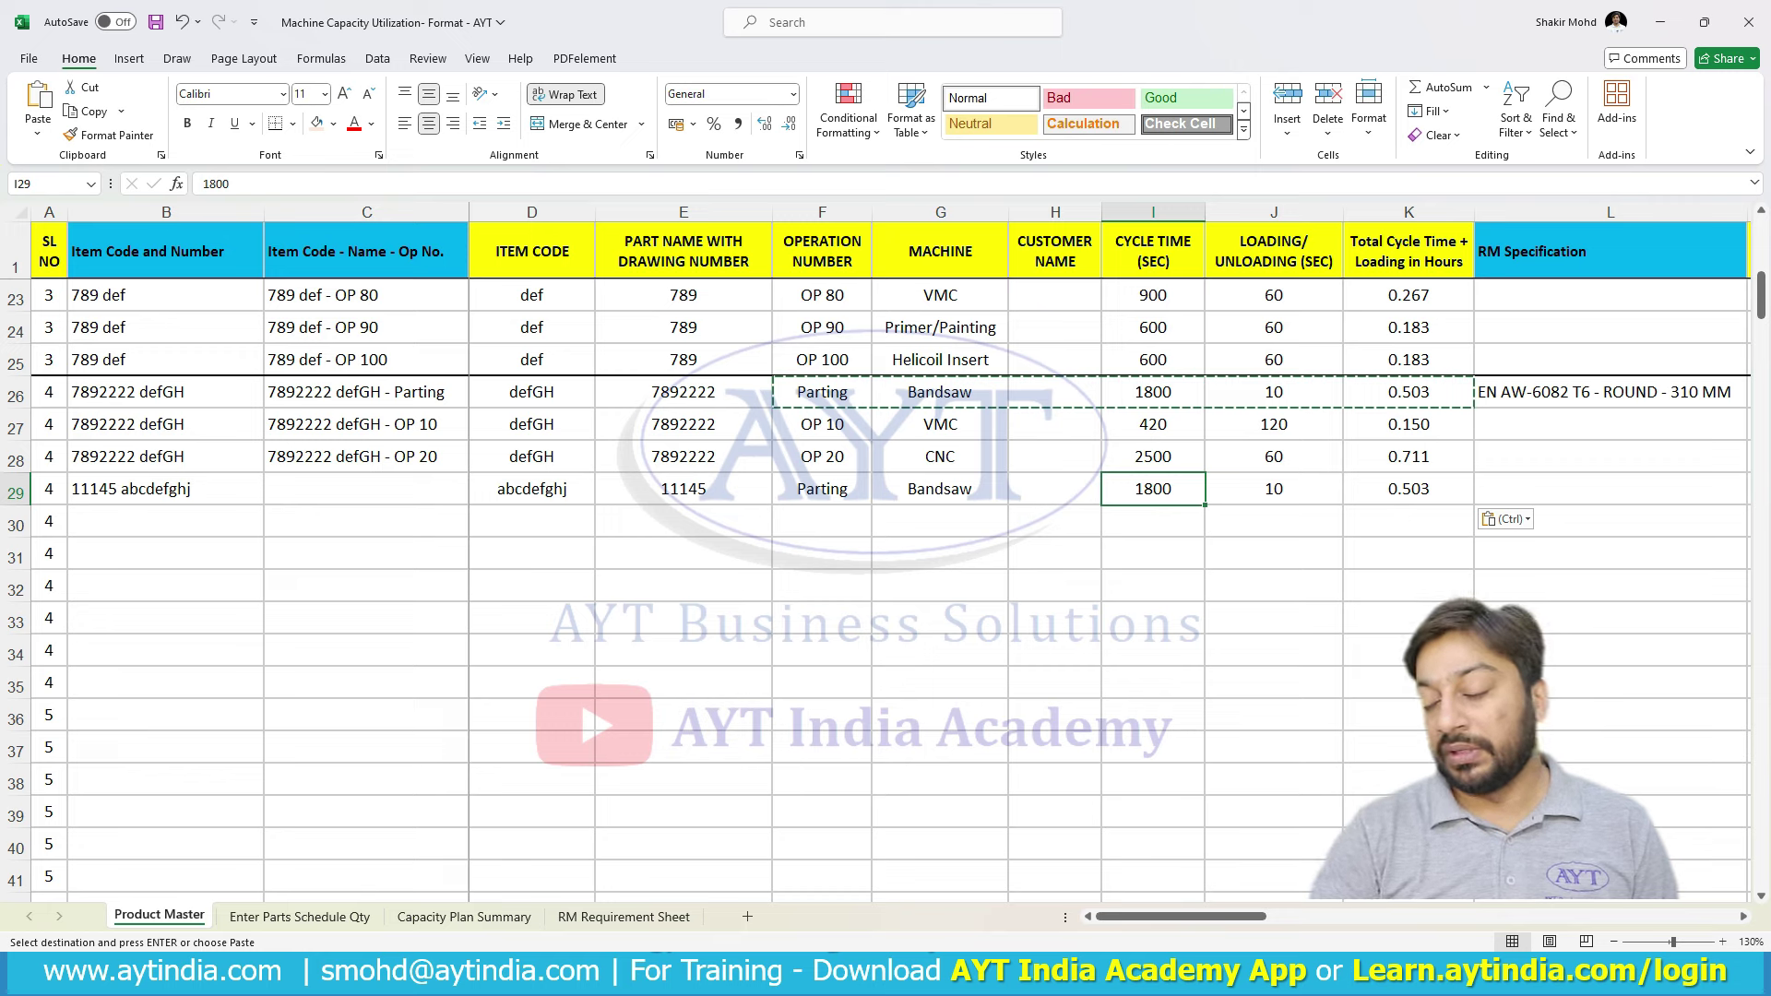
type("120")
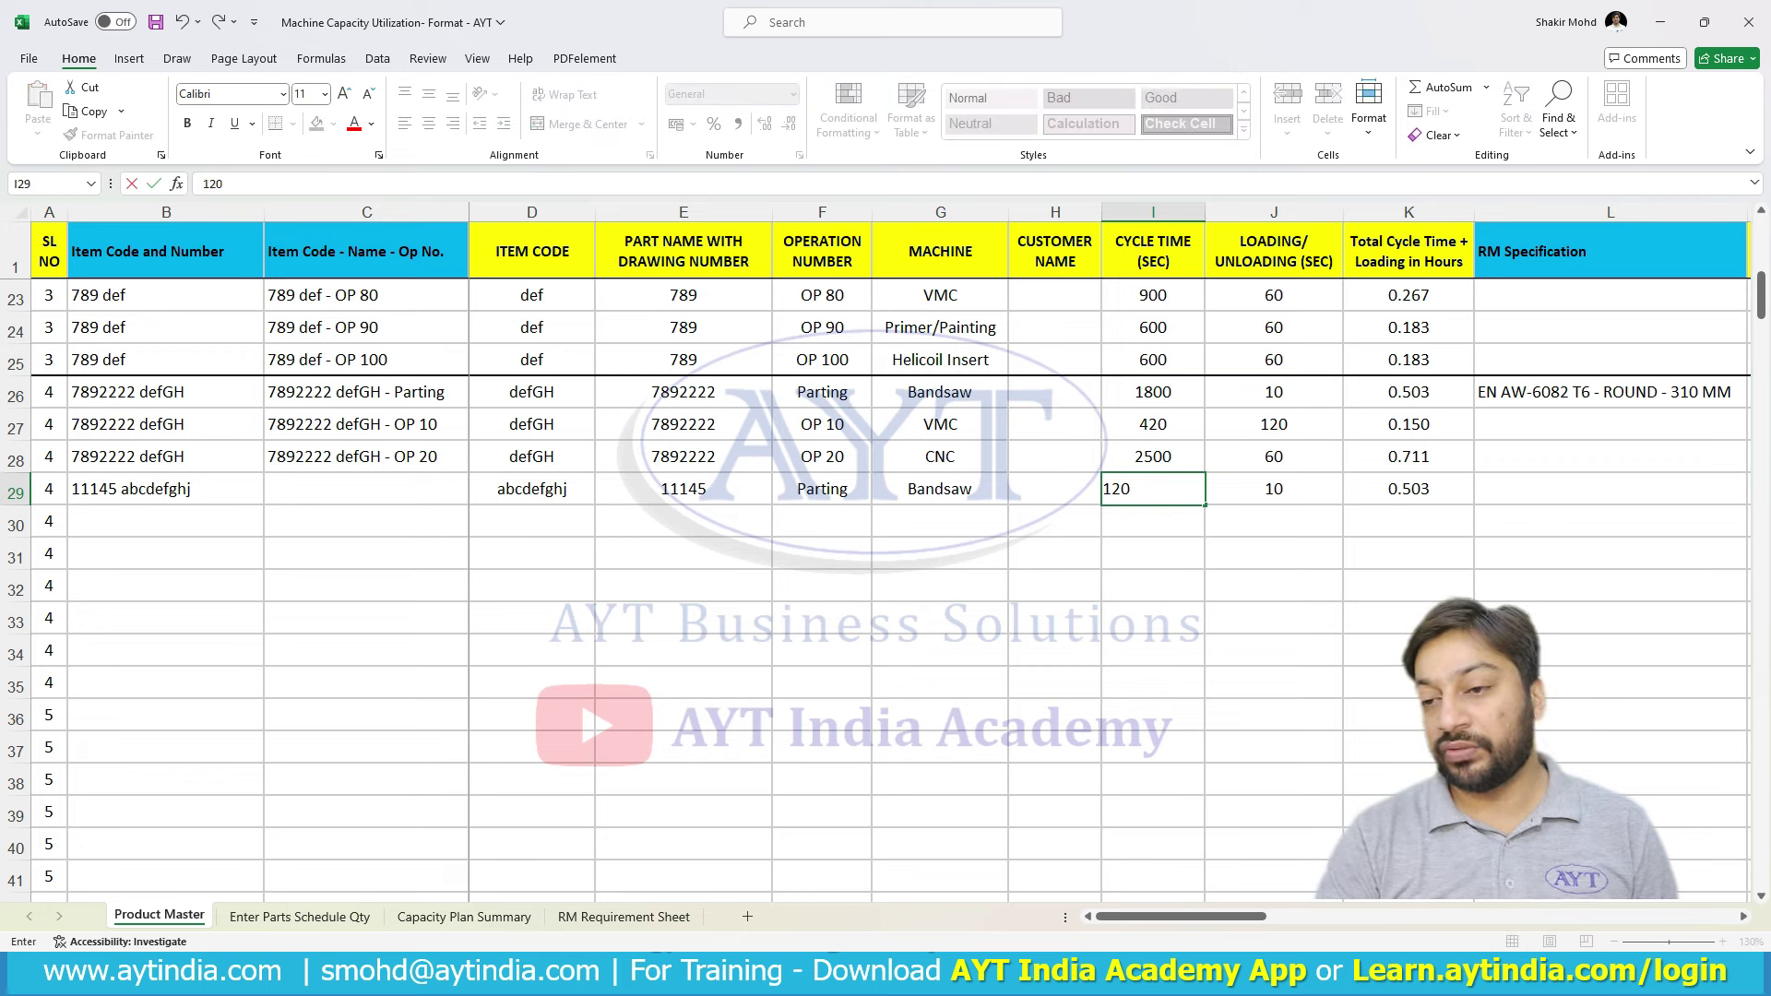
key("Return")
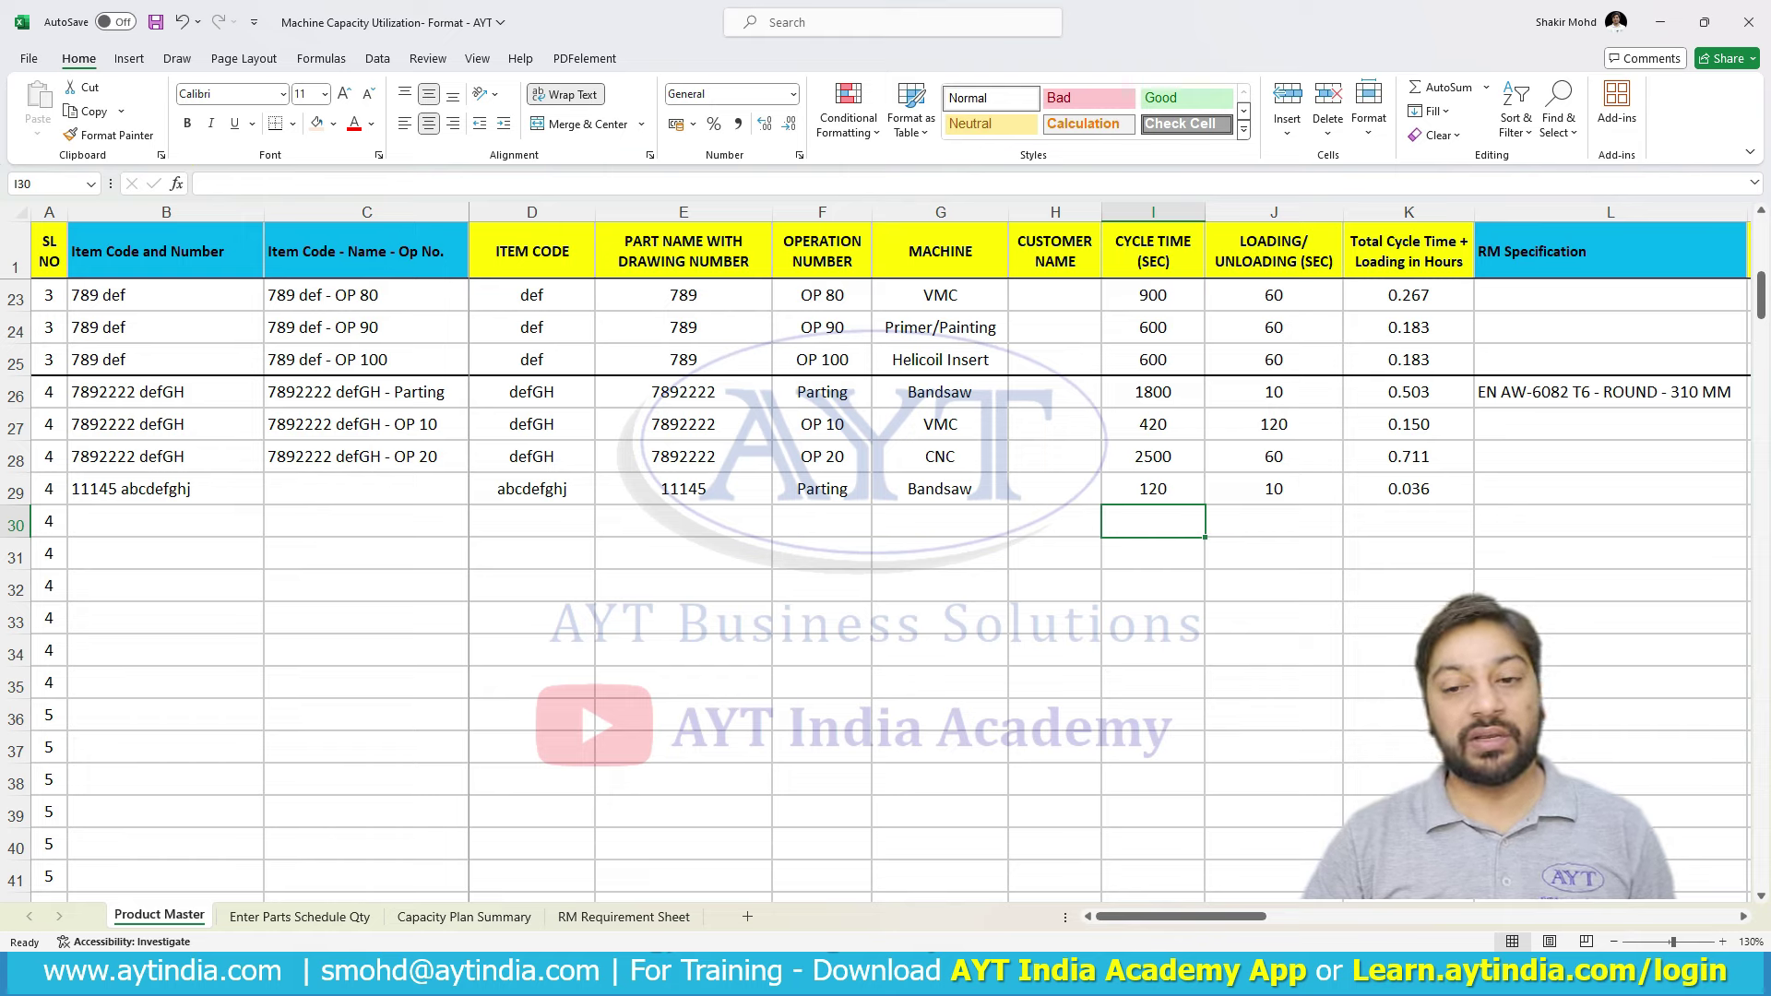
- Copy the OP 10 and OP 20 details from F27:K28 into the rows starting at F30
left_click_drag(822, 424, 1409, 457)
key("ctrl+c")
left_click(822, 521)
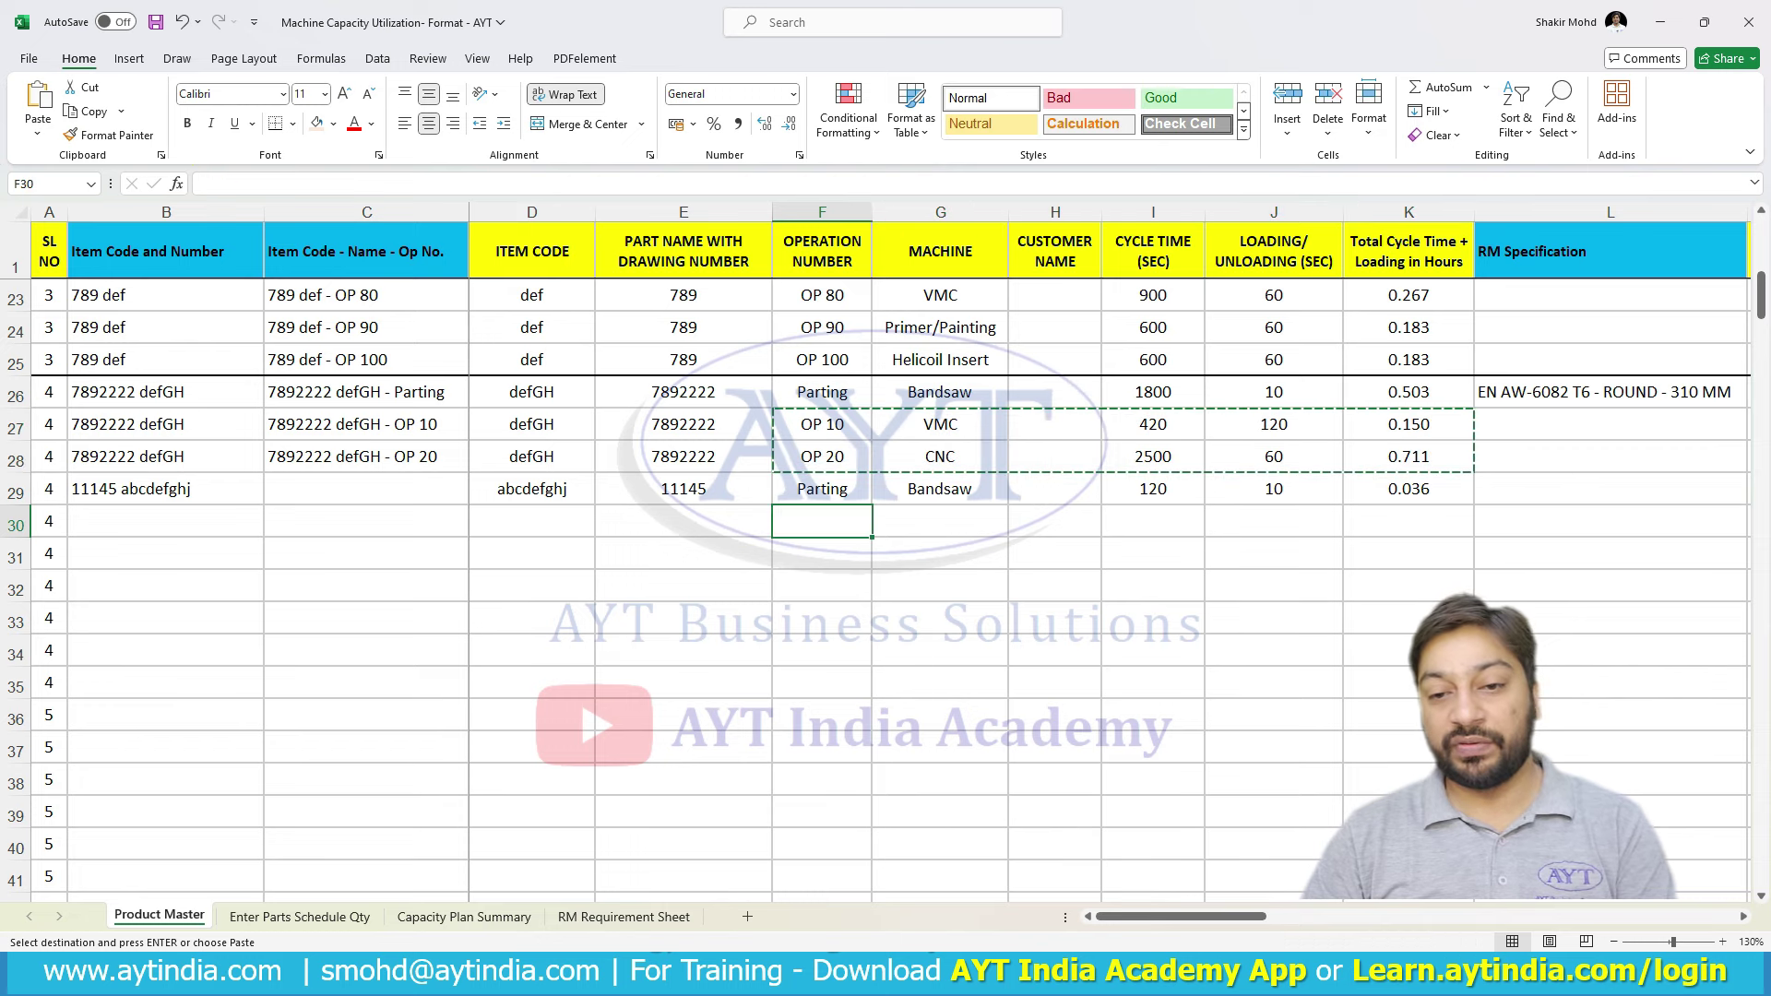
key("ctrl+v")
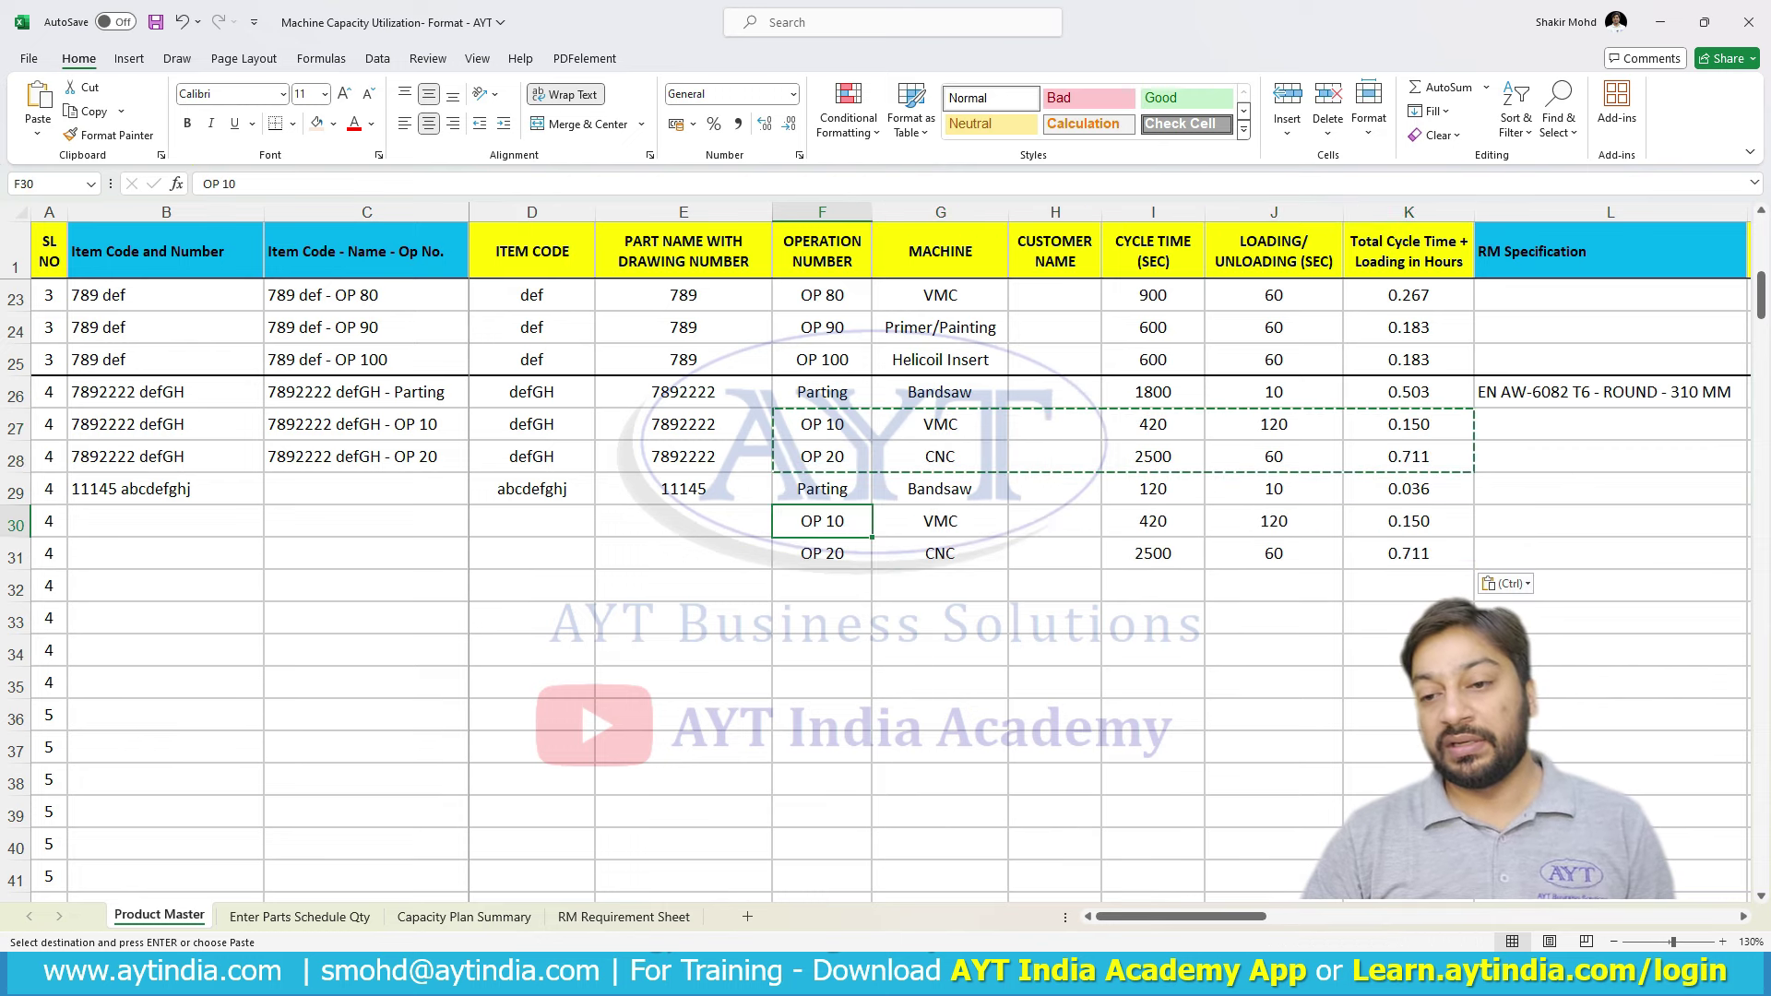
- Examine the machine choices available for G31 and compare them with the machine names on the Capacity Plan Summary sheet
left_click(940, 521)
left_click(940, 554)
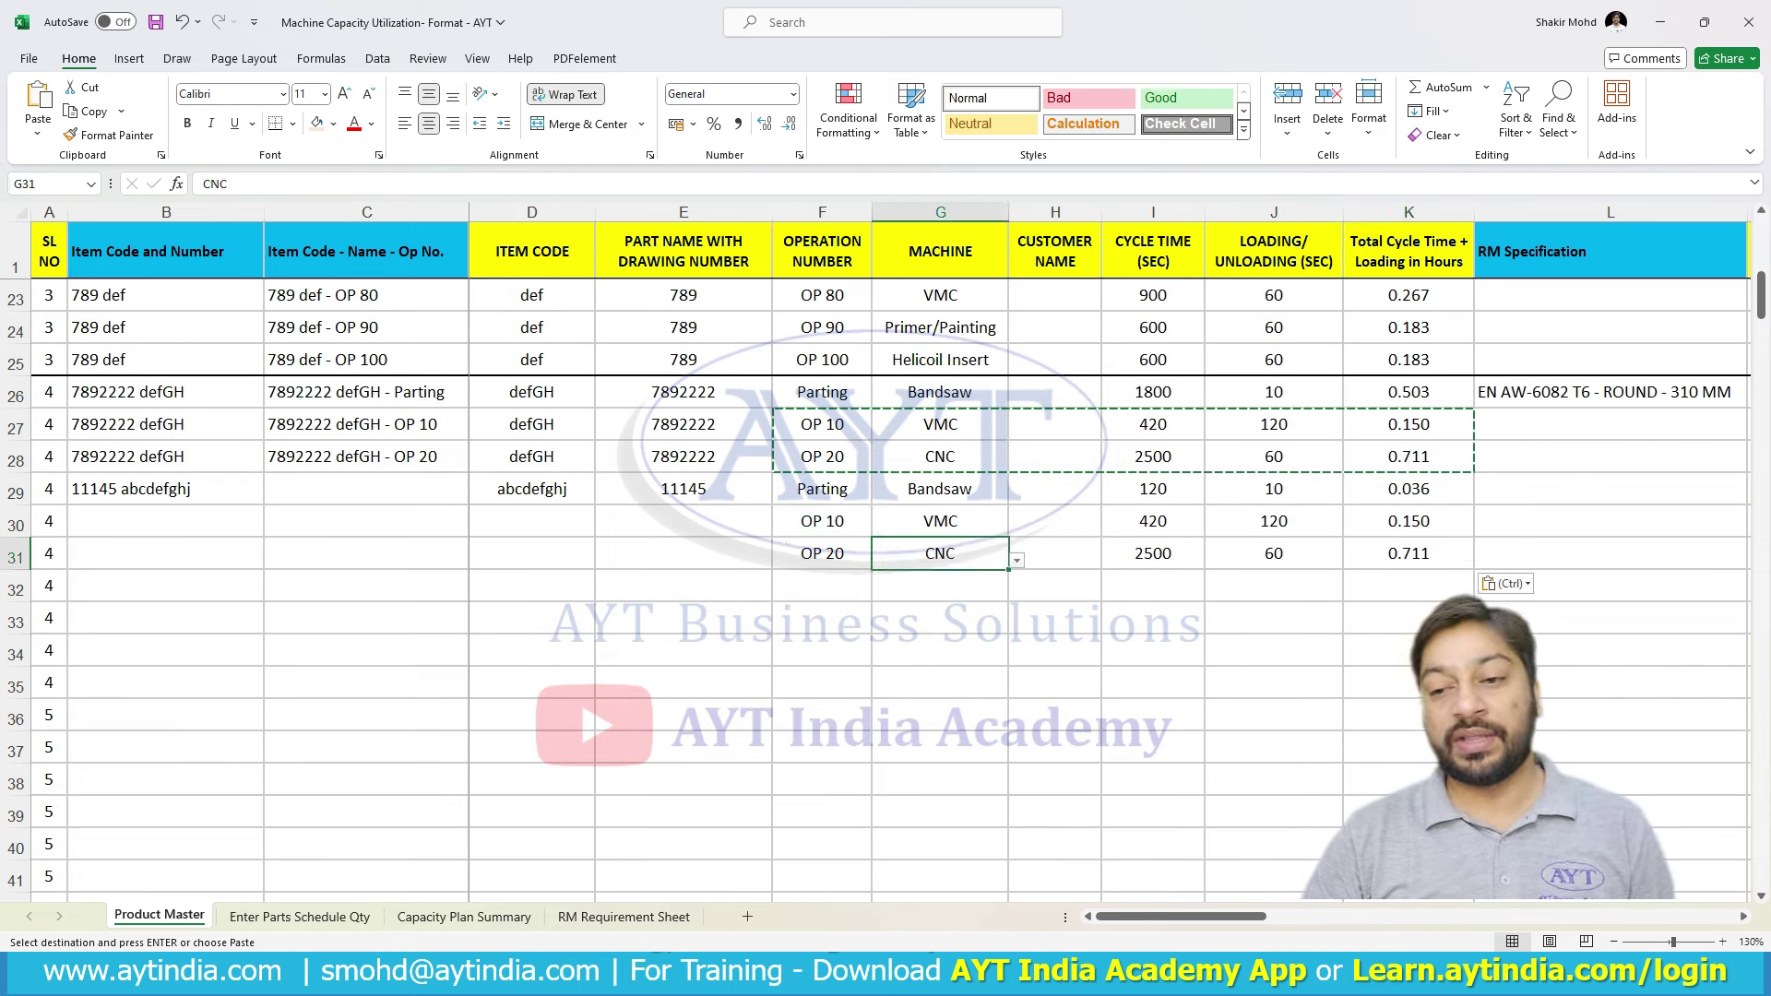
left_click(1017, 560)
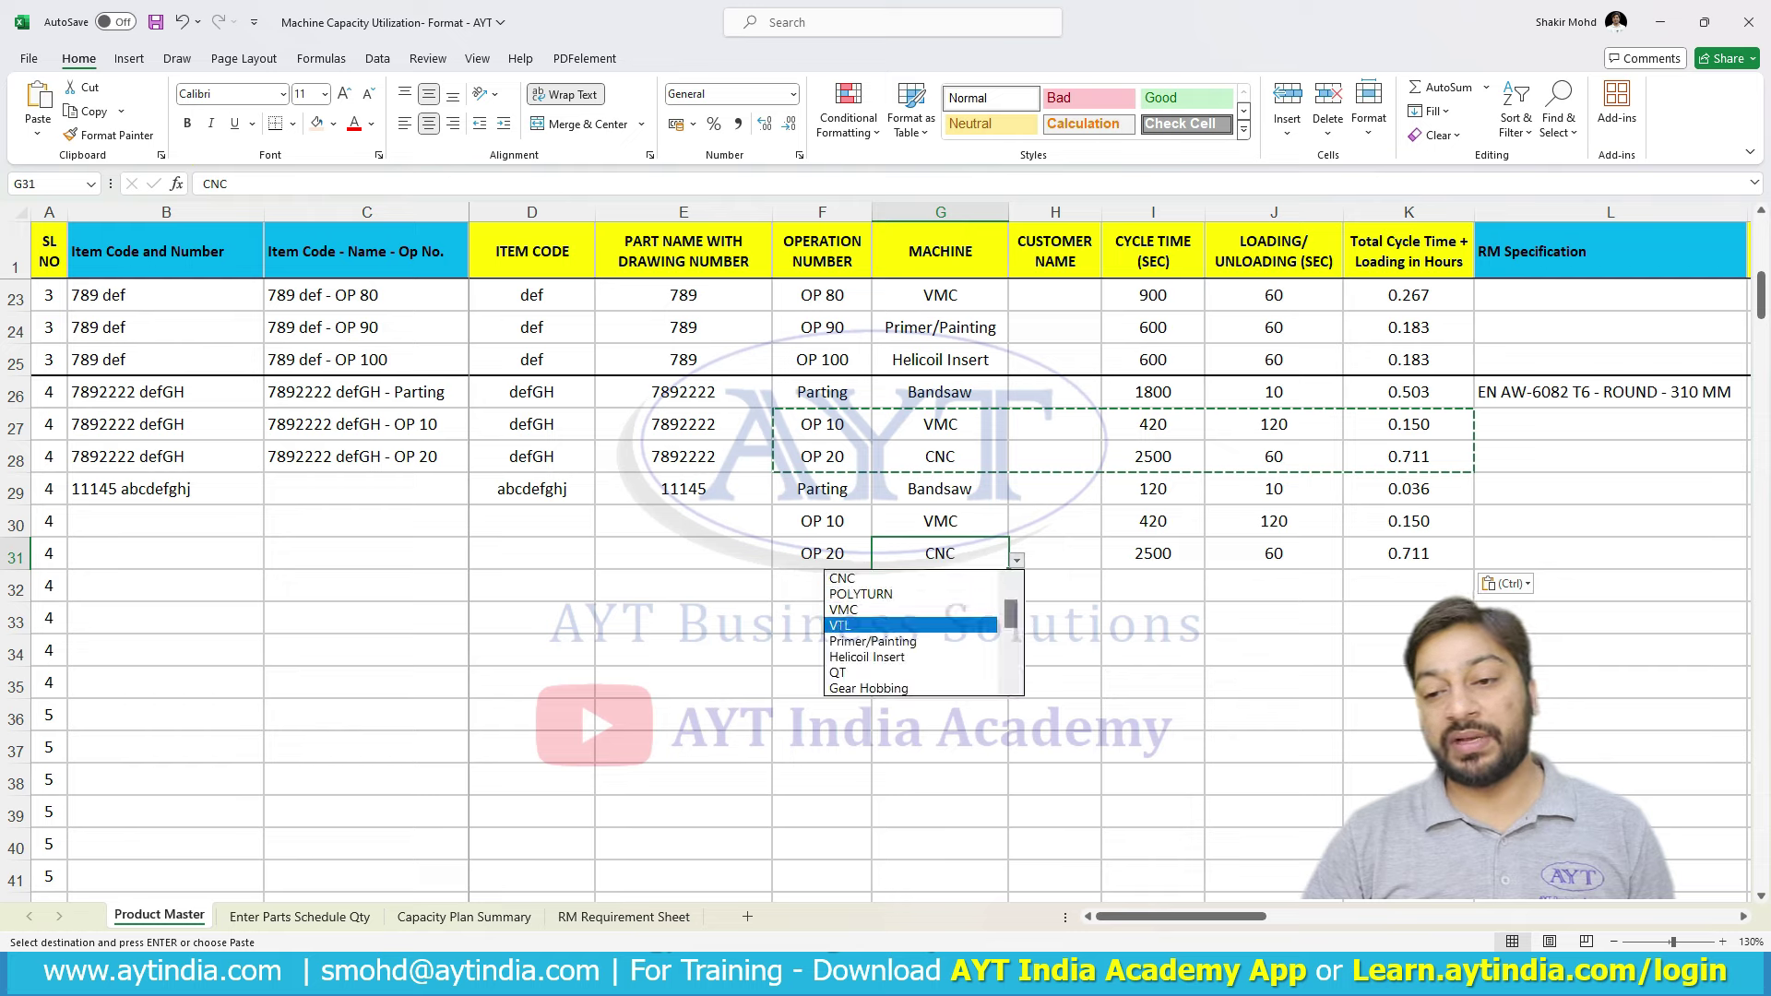
scroll(911, 626, "up", 1)
key("Up")
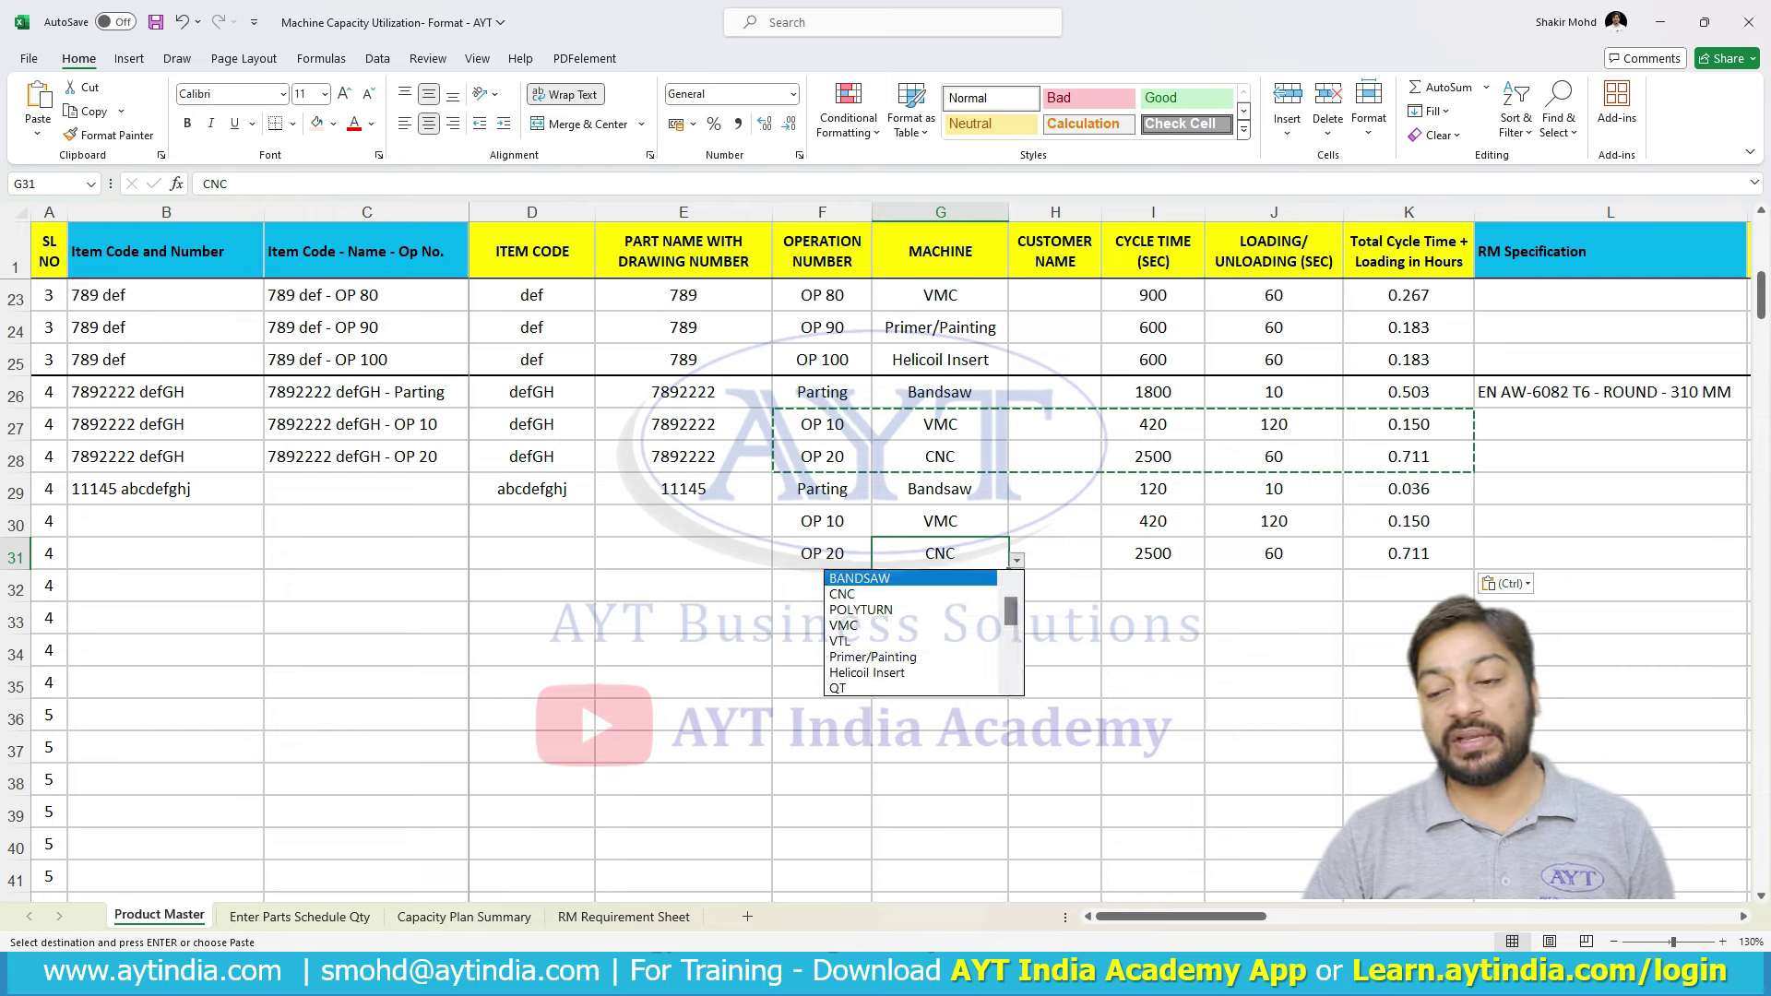
key("Escape")
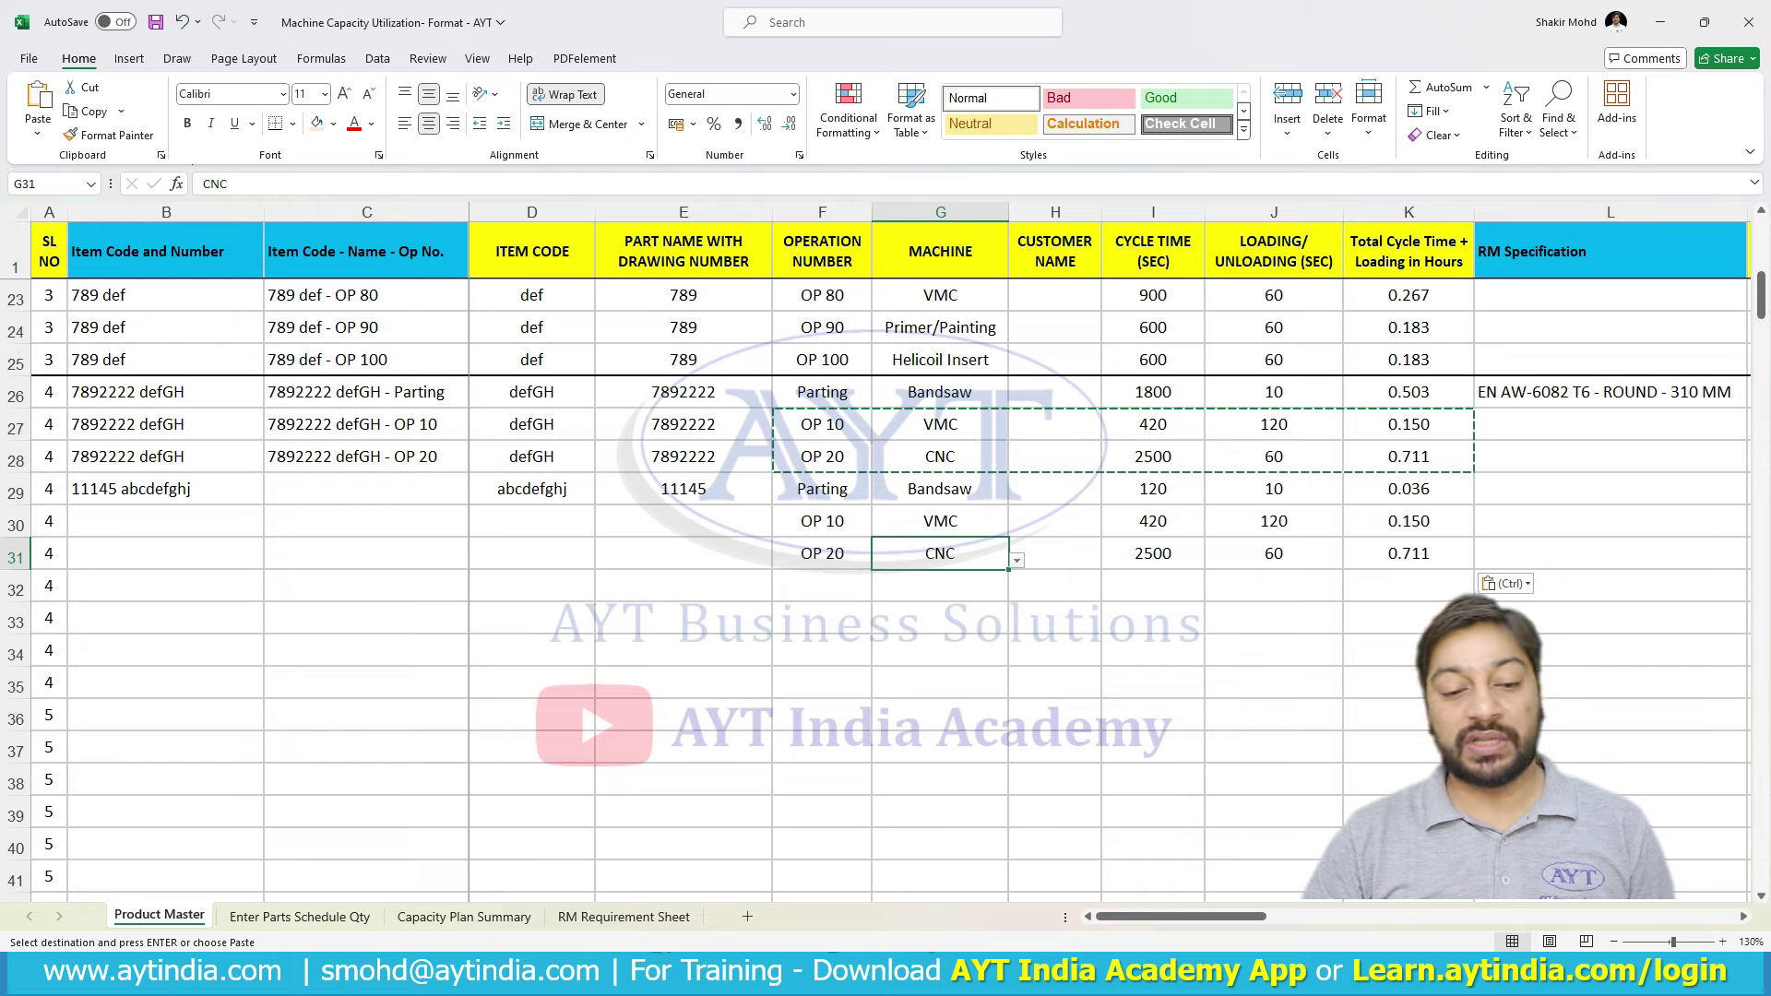
left_click(464, 916)
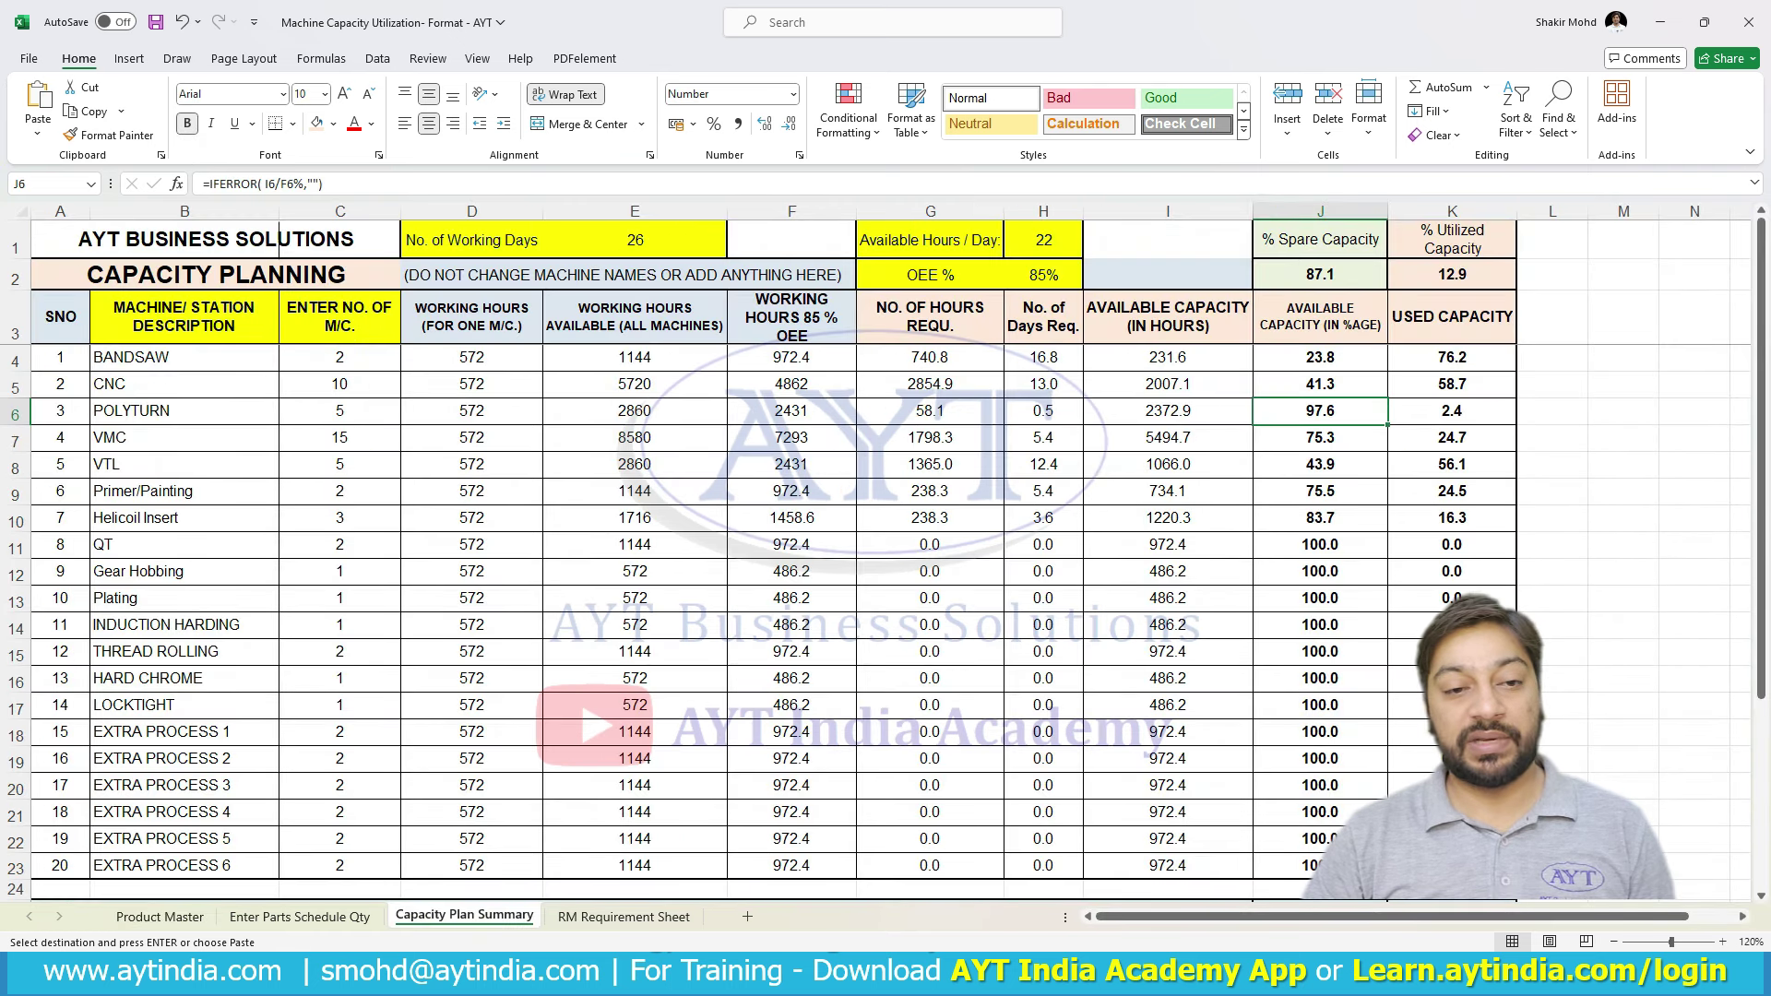
left_click(159, 916)
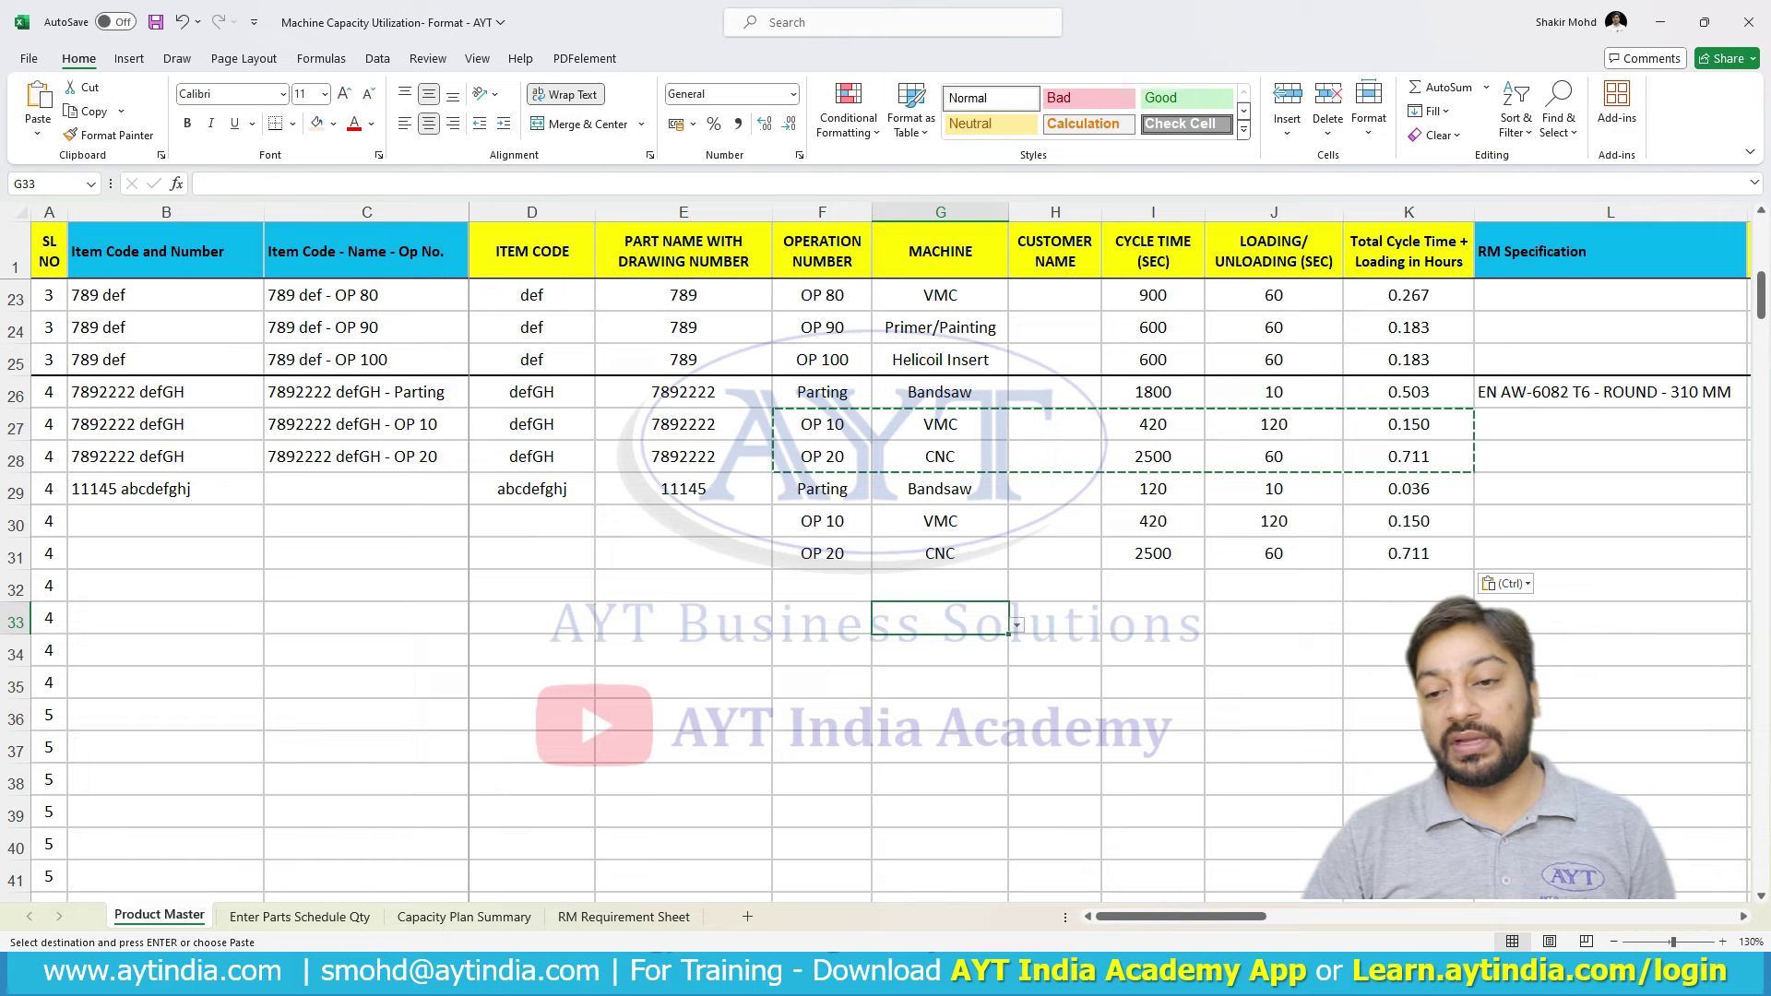
left_click(939, 521)
left_click(940, 554)
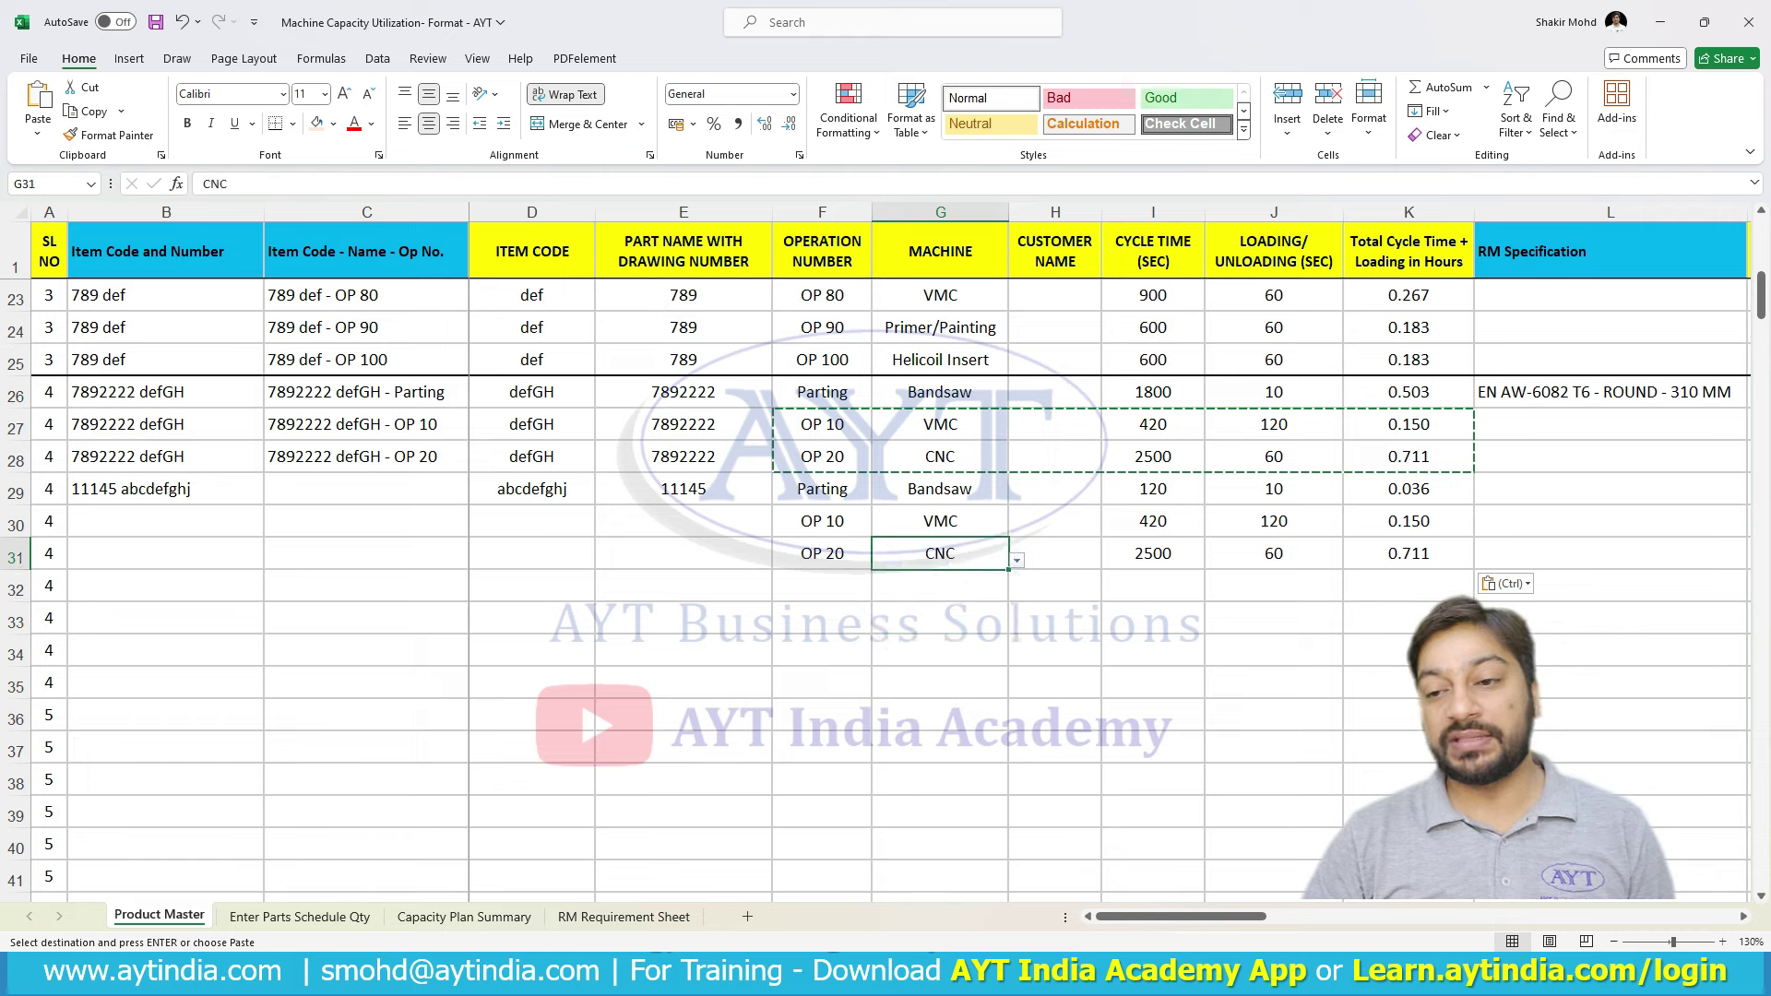
- Set the OP 20 cycle time in I31 to 250 seconds
left_click(1154, 489)
left_click(1153, 554)
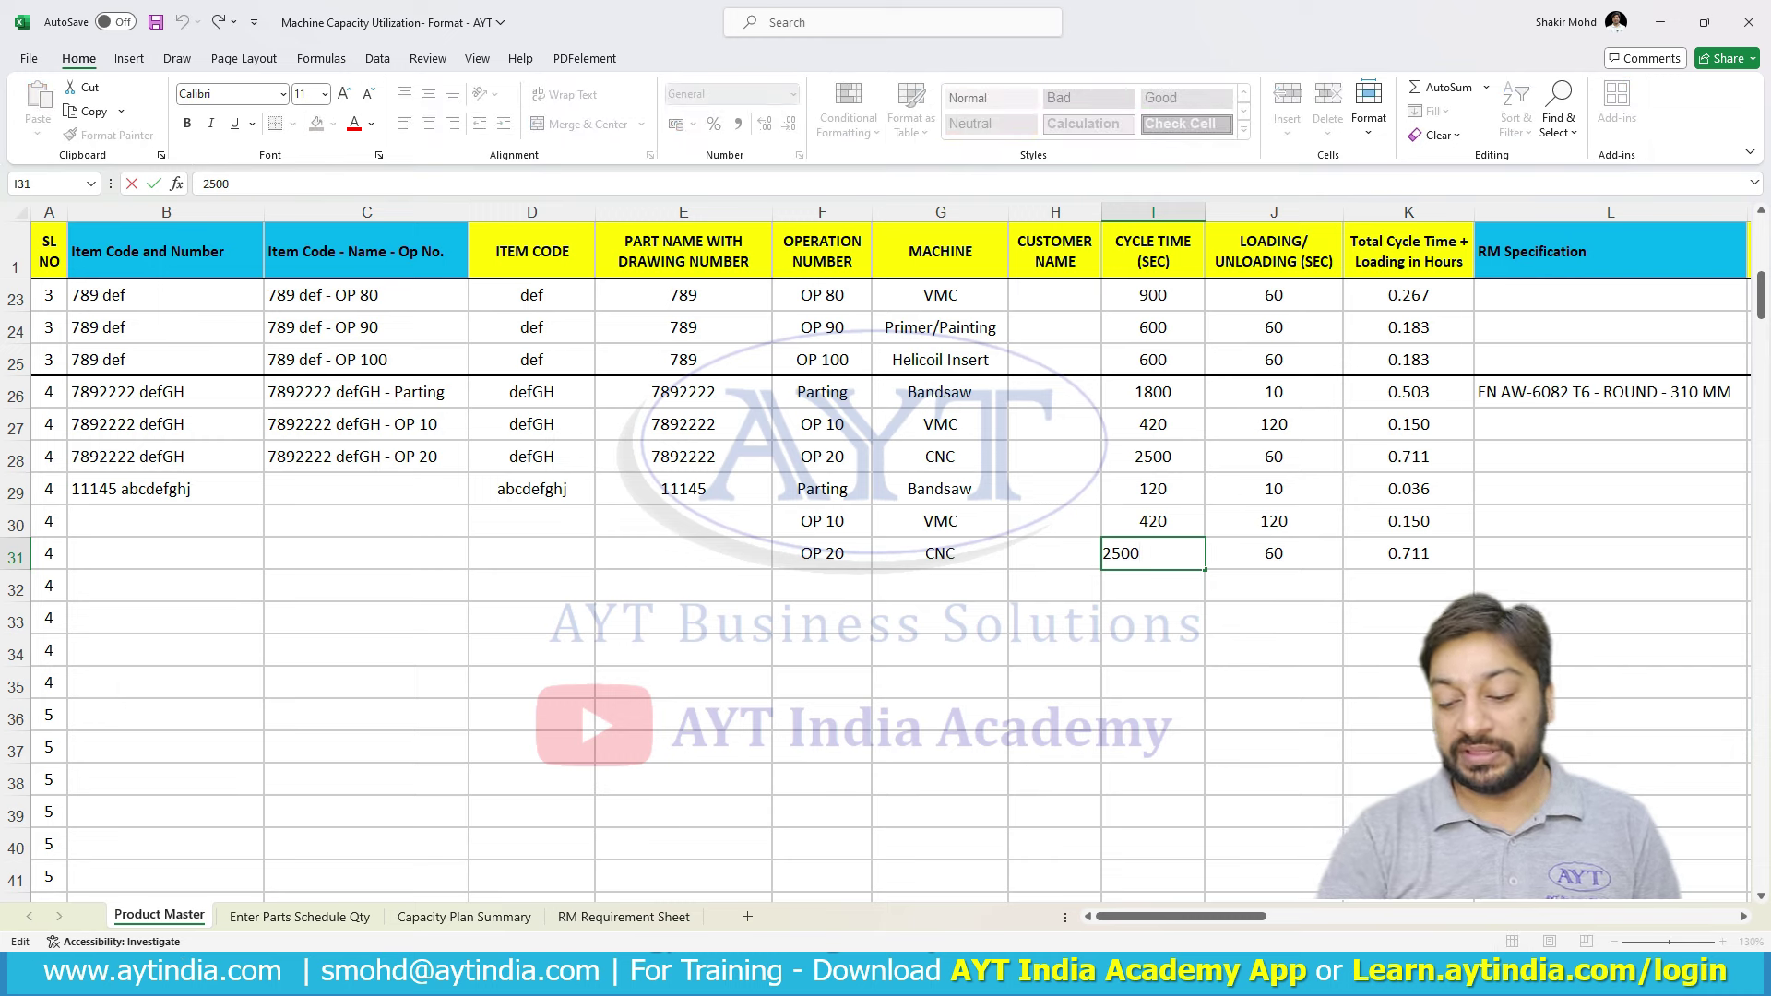
key("BackSpace")
key("Return")
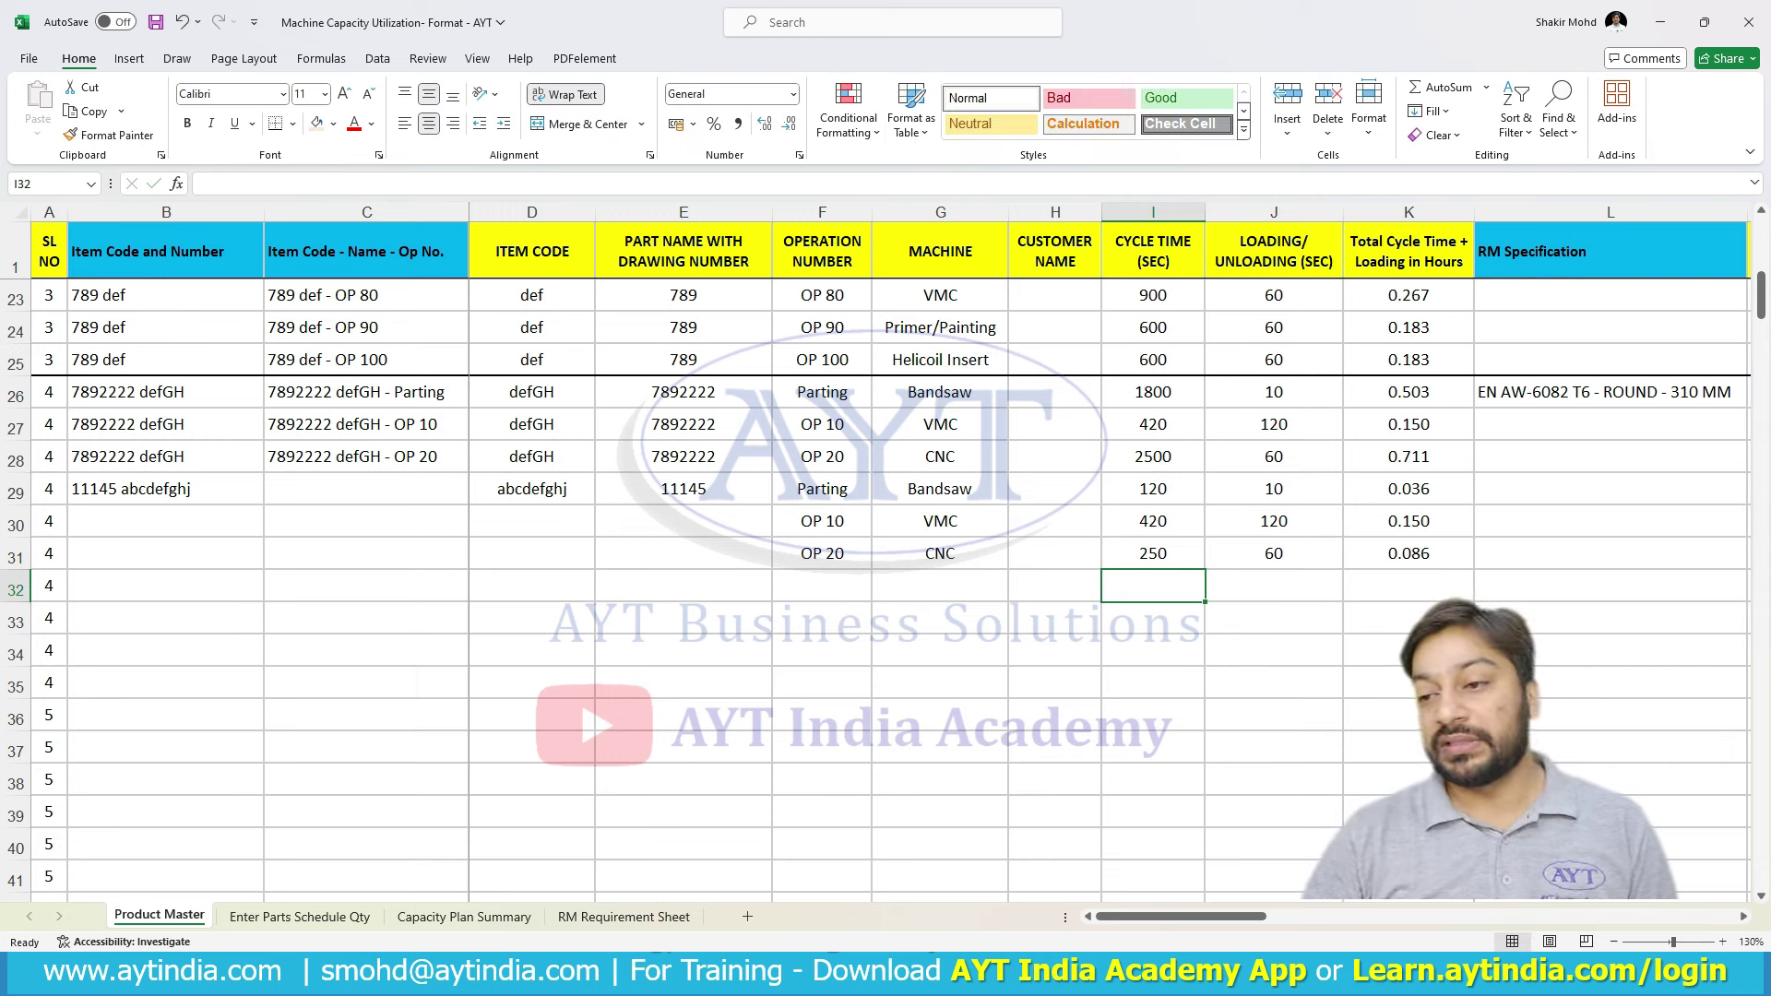
- Check the total cycle time formula in K31 and review the Capacity Plan Summary and Enter Parts Schedule Qty sheets
left_click(1274, 554)
left_click(1409, 554)
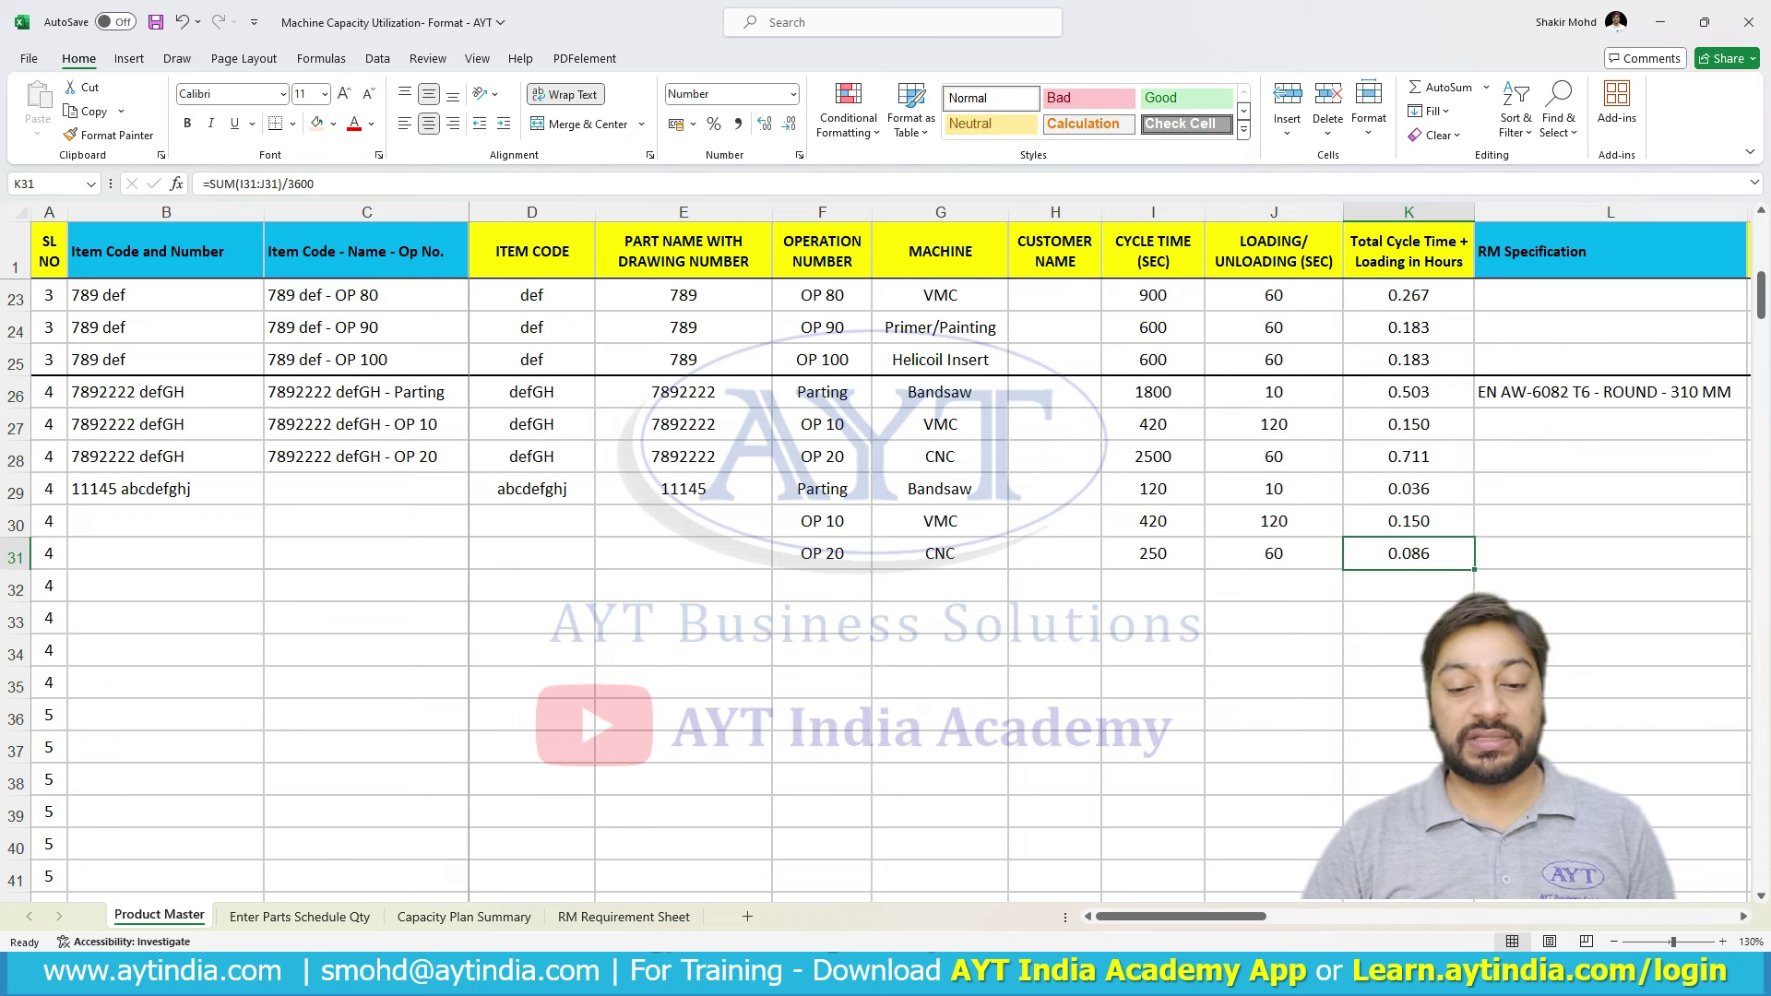
left_click(464, 916)
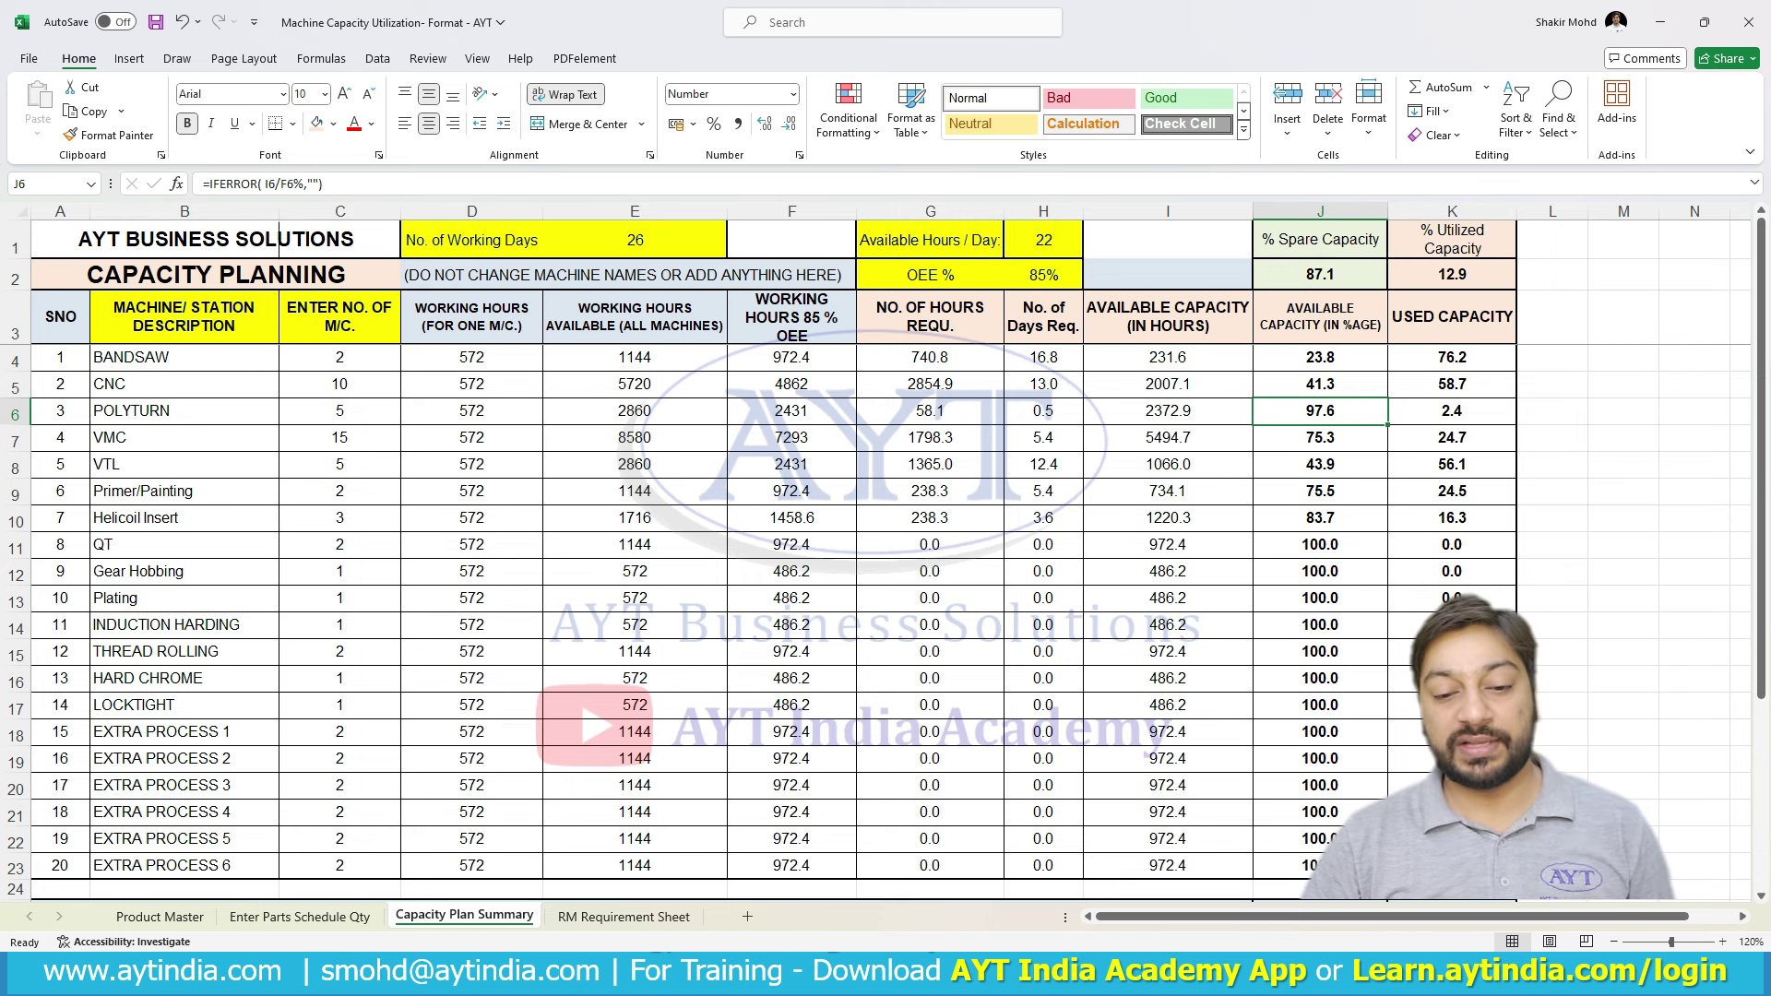
left_click(299, 916)
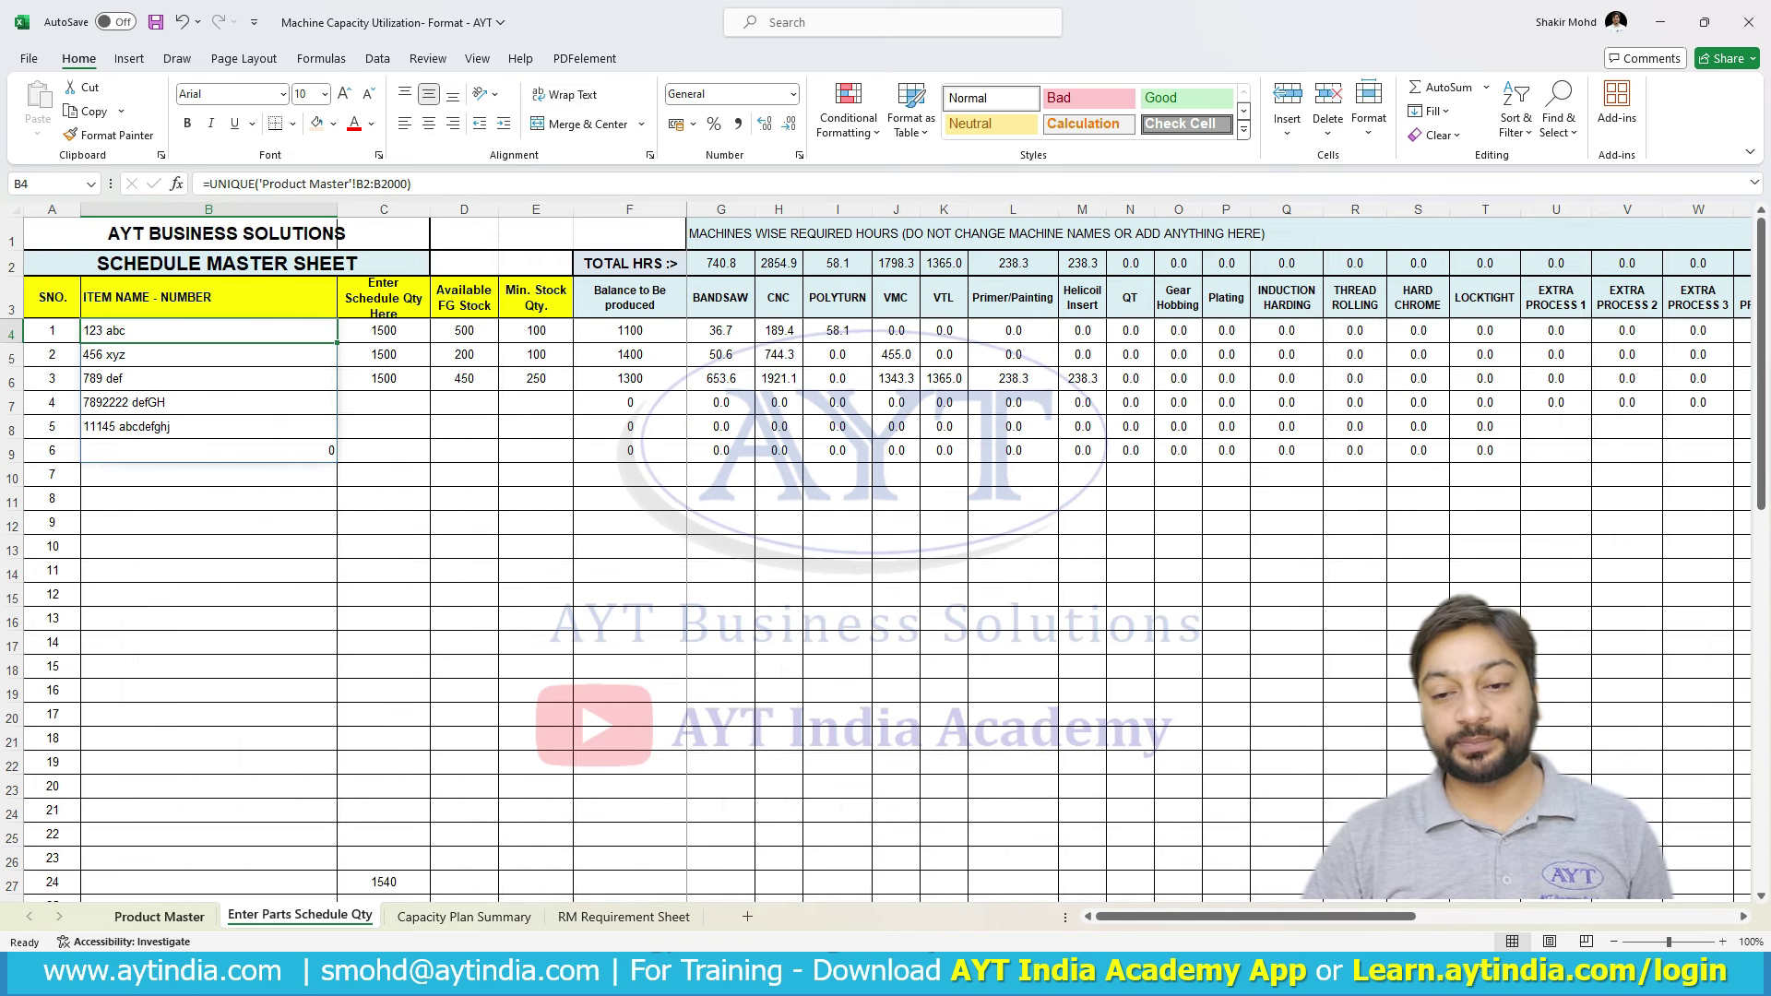
left_click(158, 916)
scroll(886, 563, "up", 4)
scroll(886, 563, "down", 5)
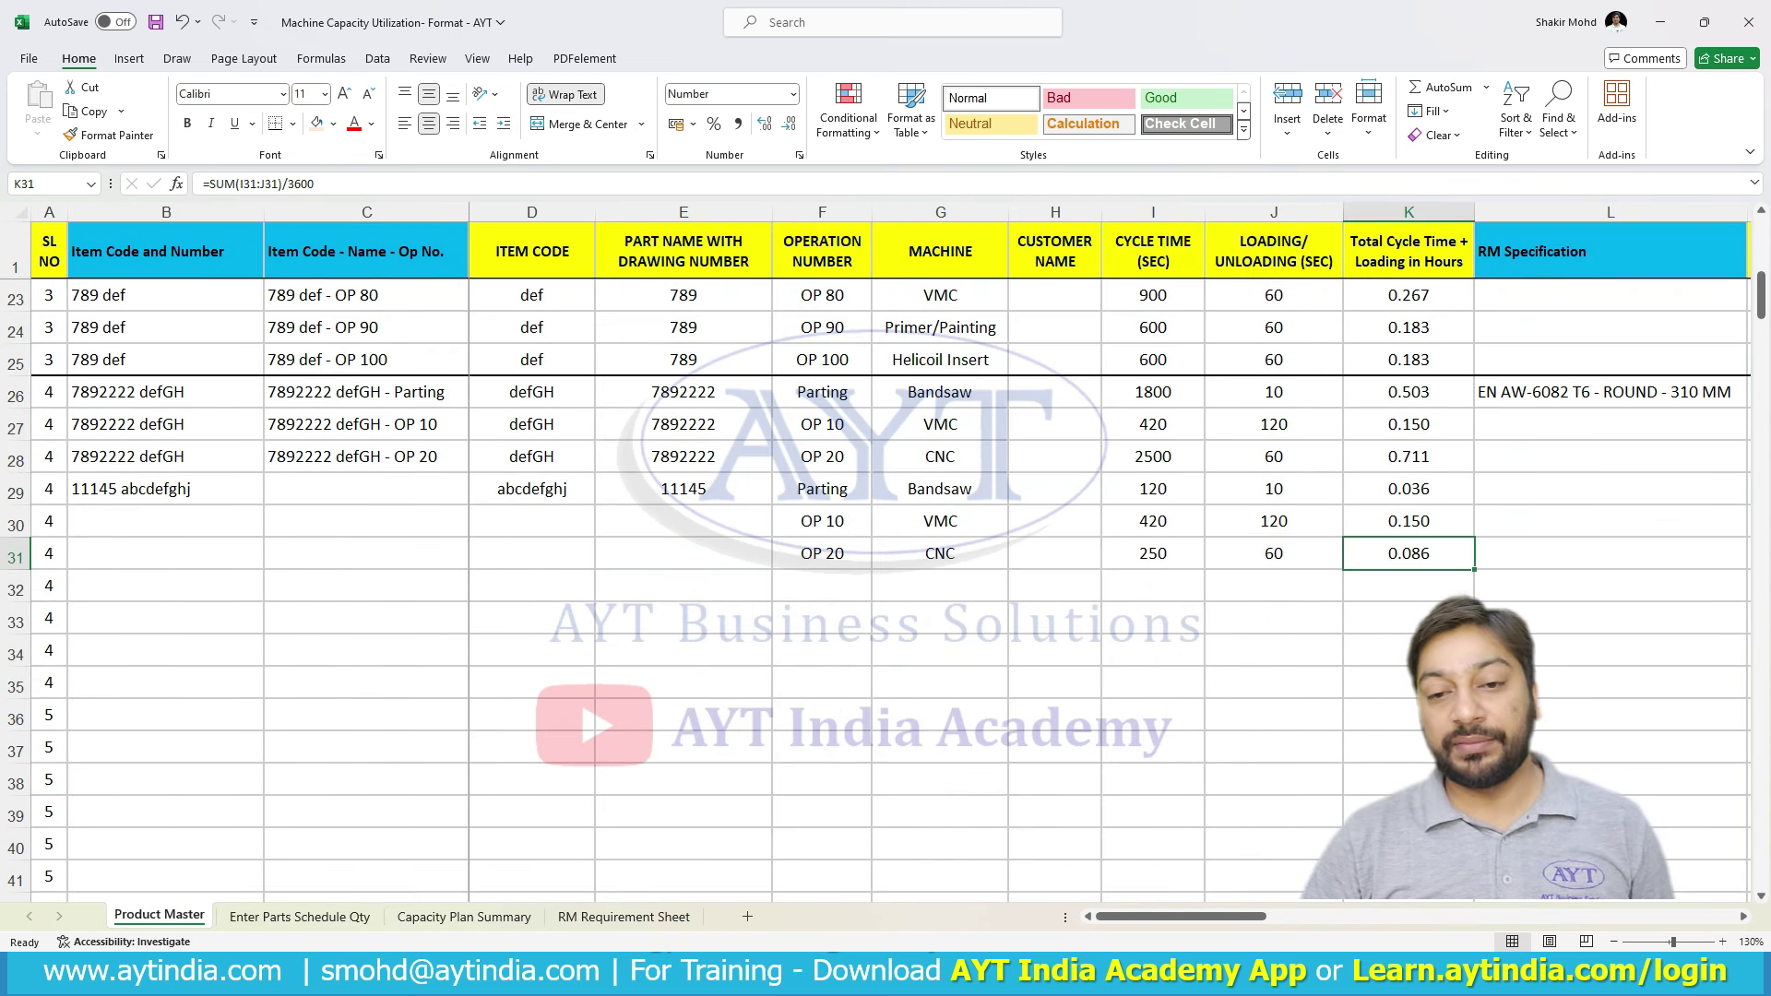
- Fill the item code and part number from D29:E29 down to row 31
left_click(532, 489)
key("Left")
key("Right")
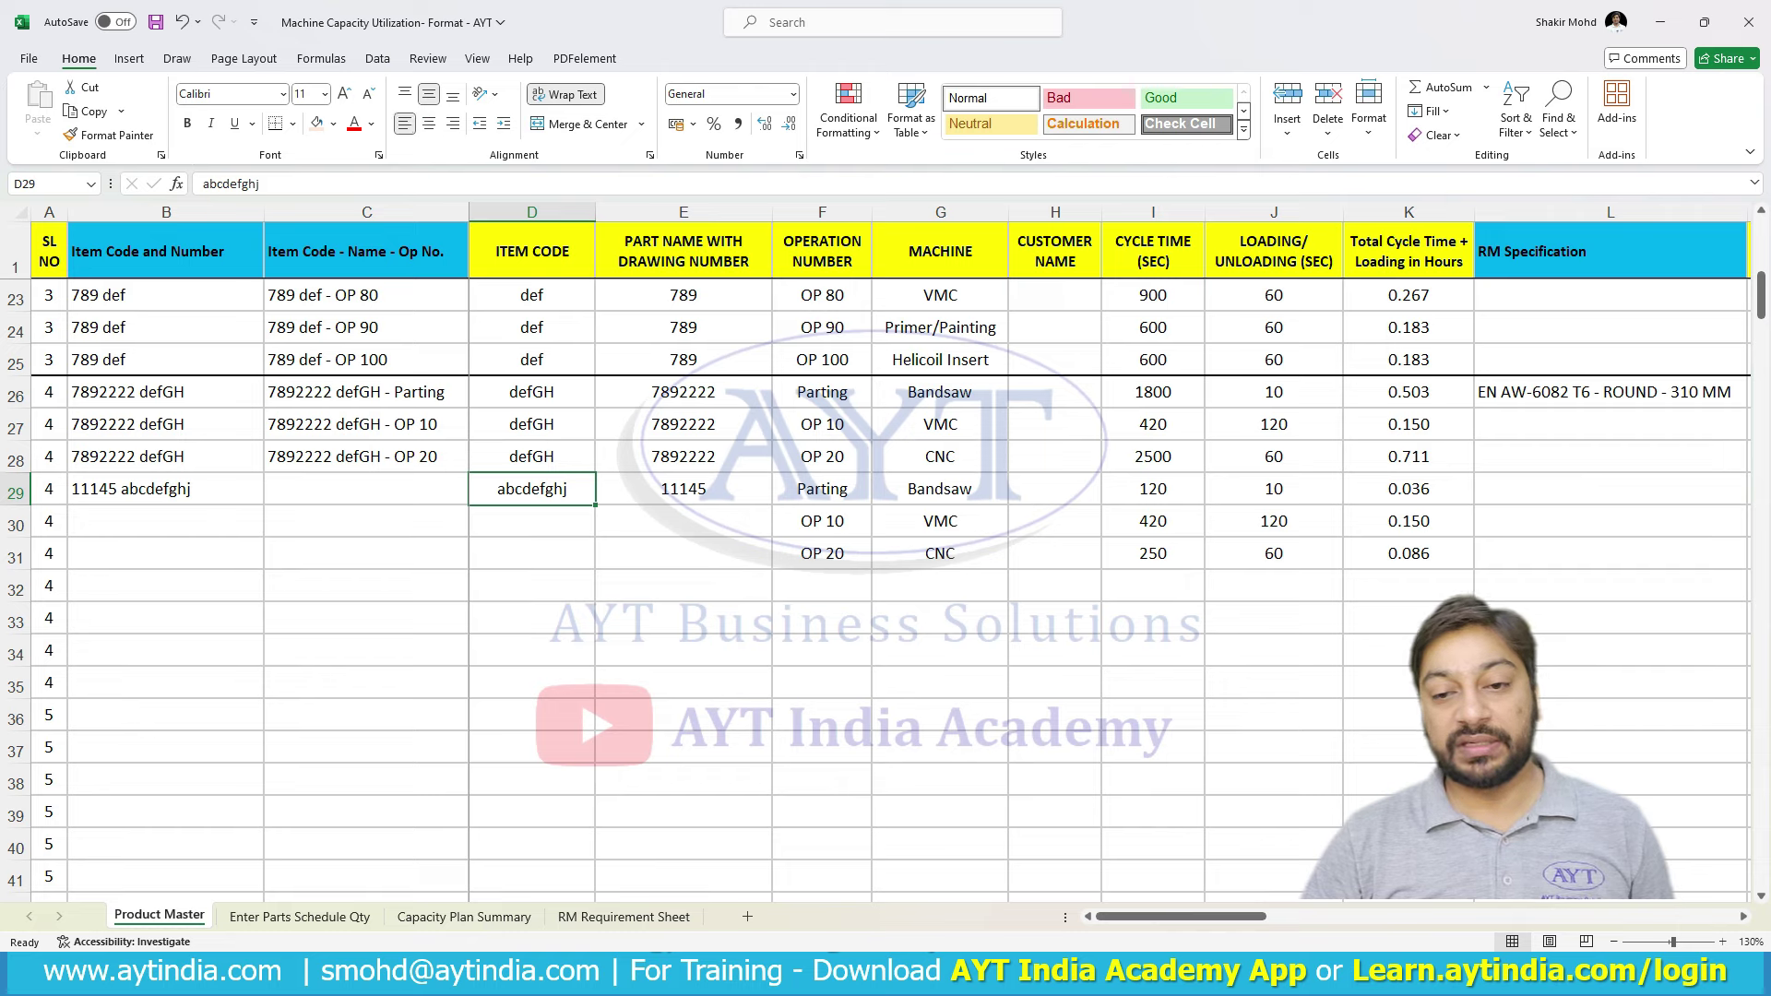
key("shift+Right")
left_click_drag(774, 505, 775, 557)
- Fill the Item Code - Name - Op No. formula from C28 and the Item Code and Number formula from B29 down to row 31
left_click(368, 457)
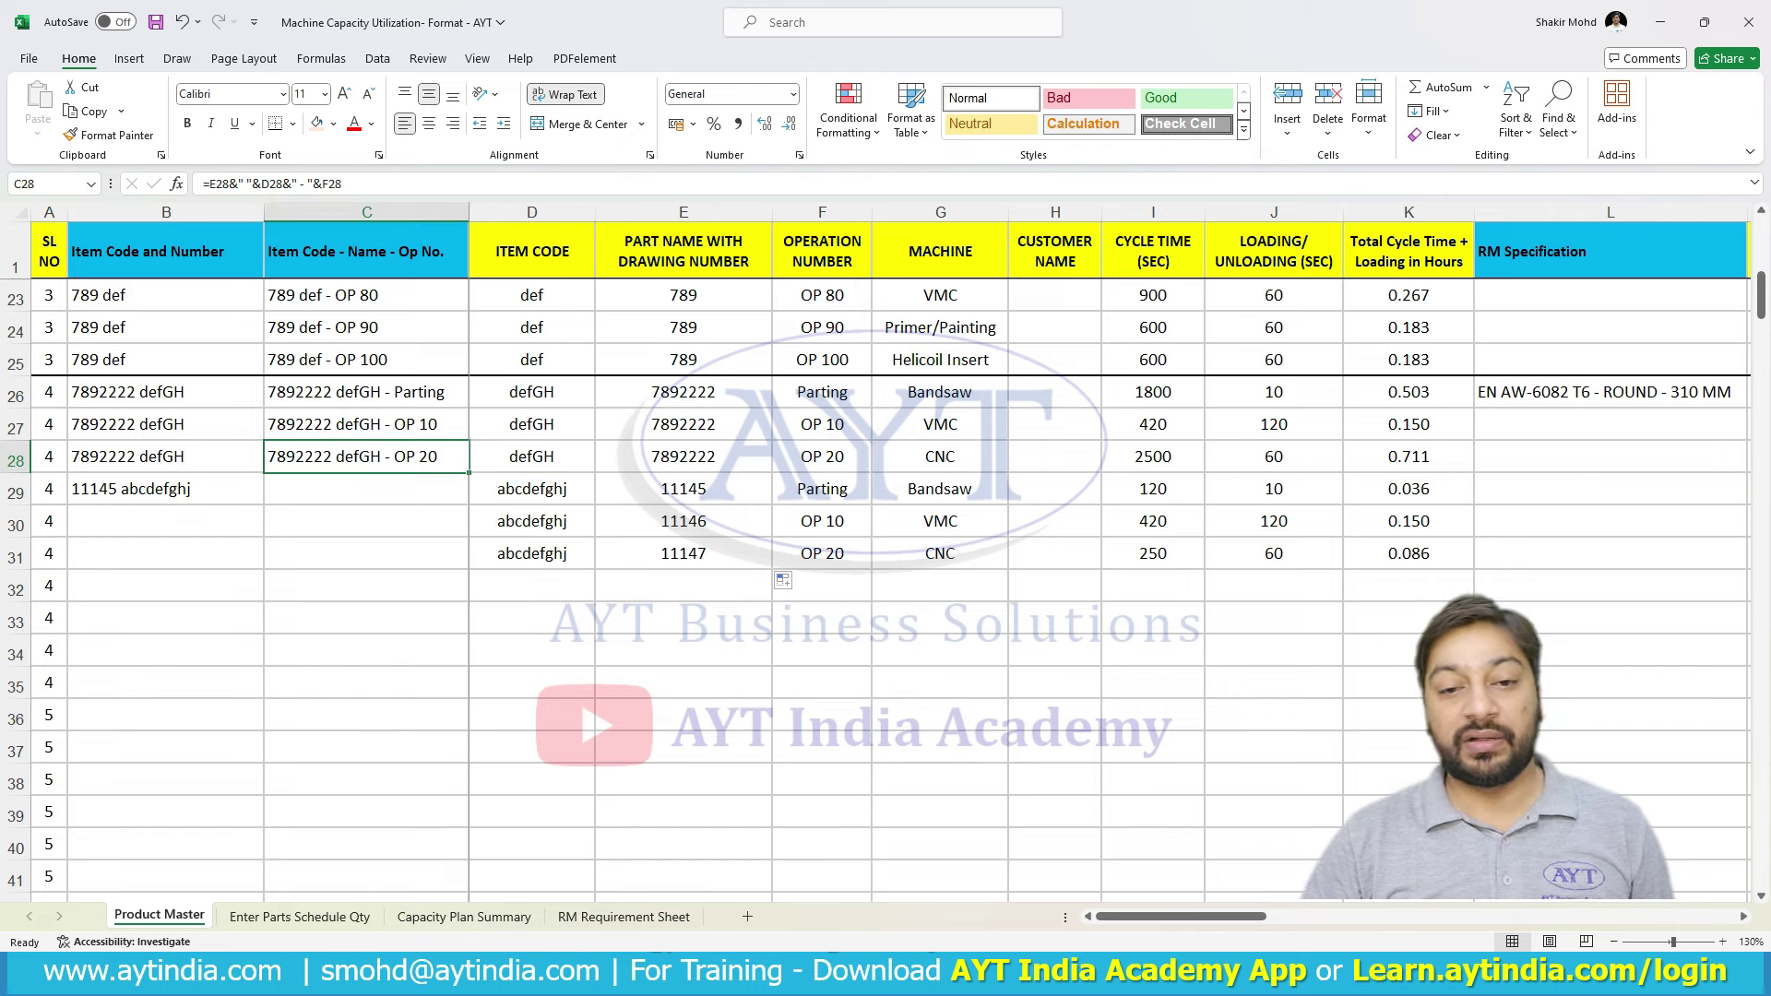
left_click_drag(469, 472, 468, 559)
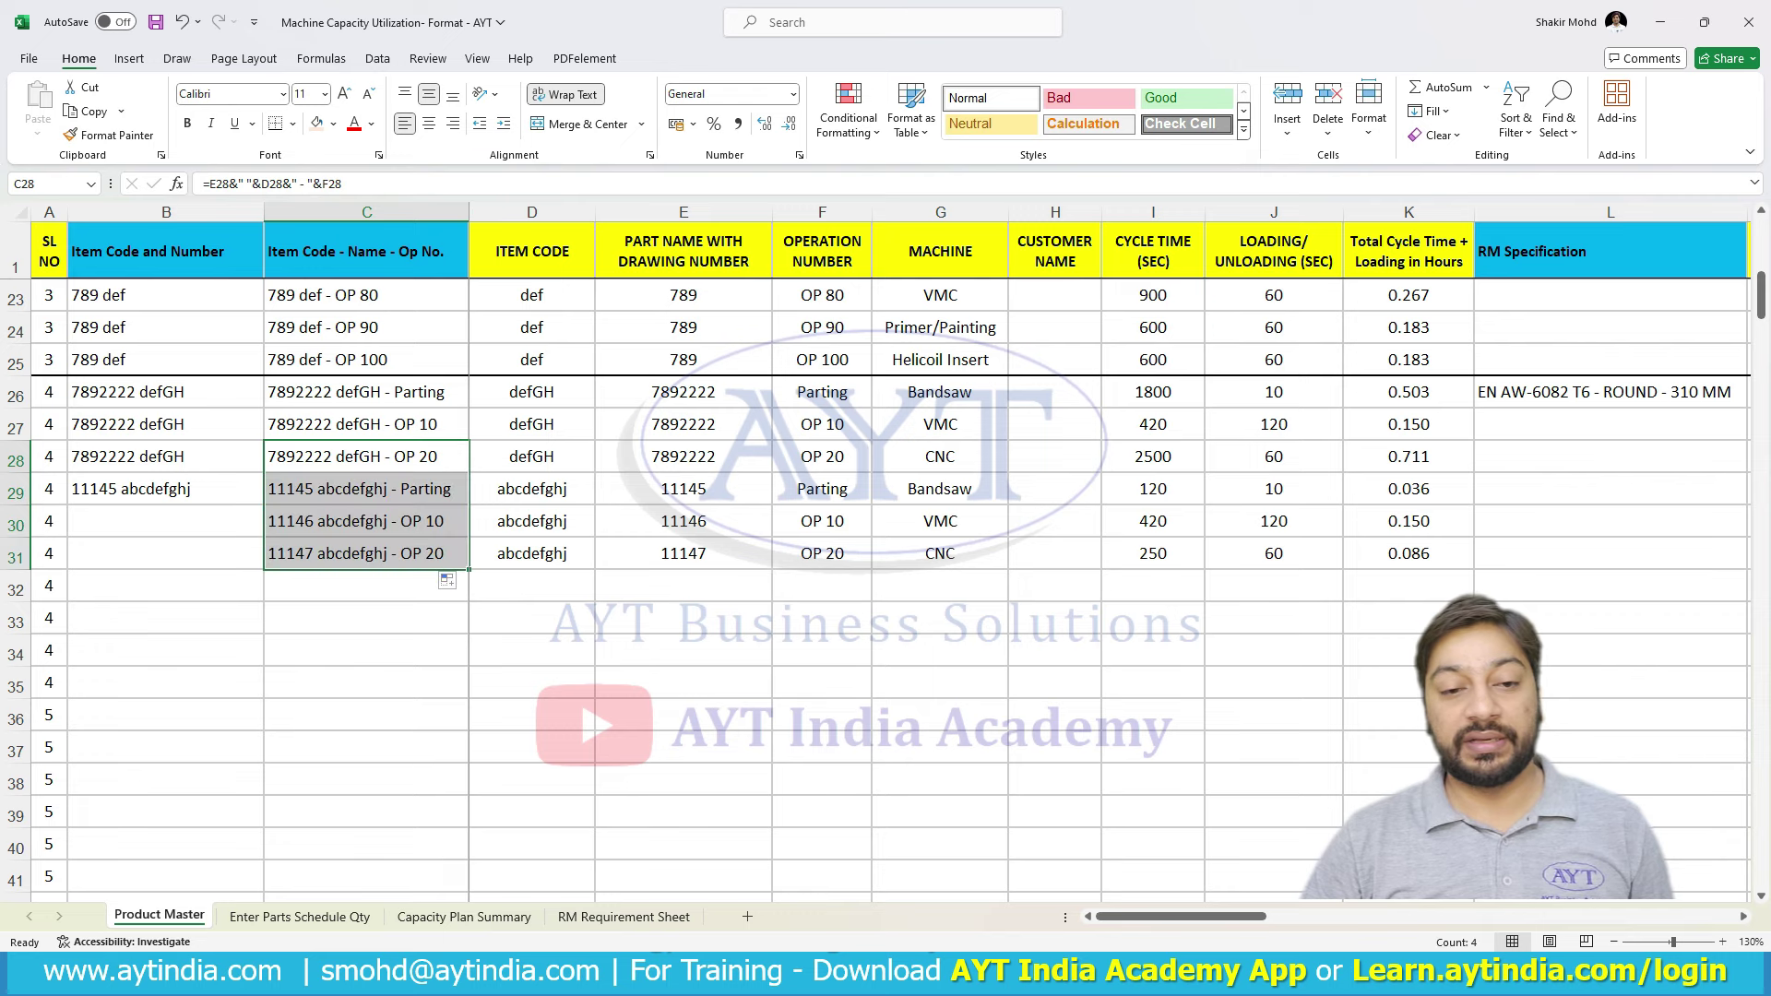
left_click(166, 489)
left_click_drag(265, 504, 265, 557)
left_click(684, 715)
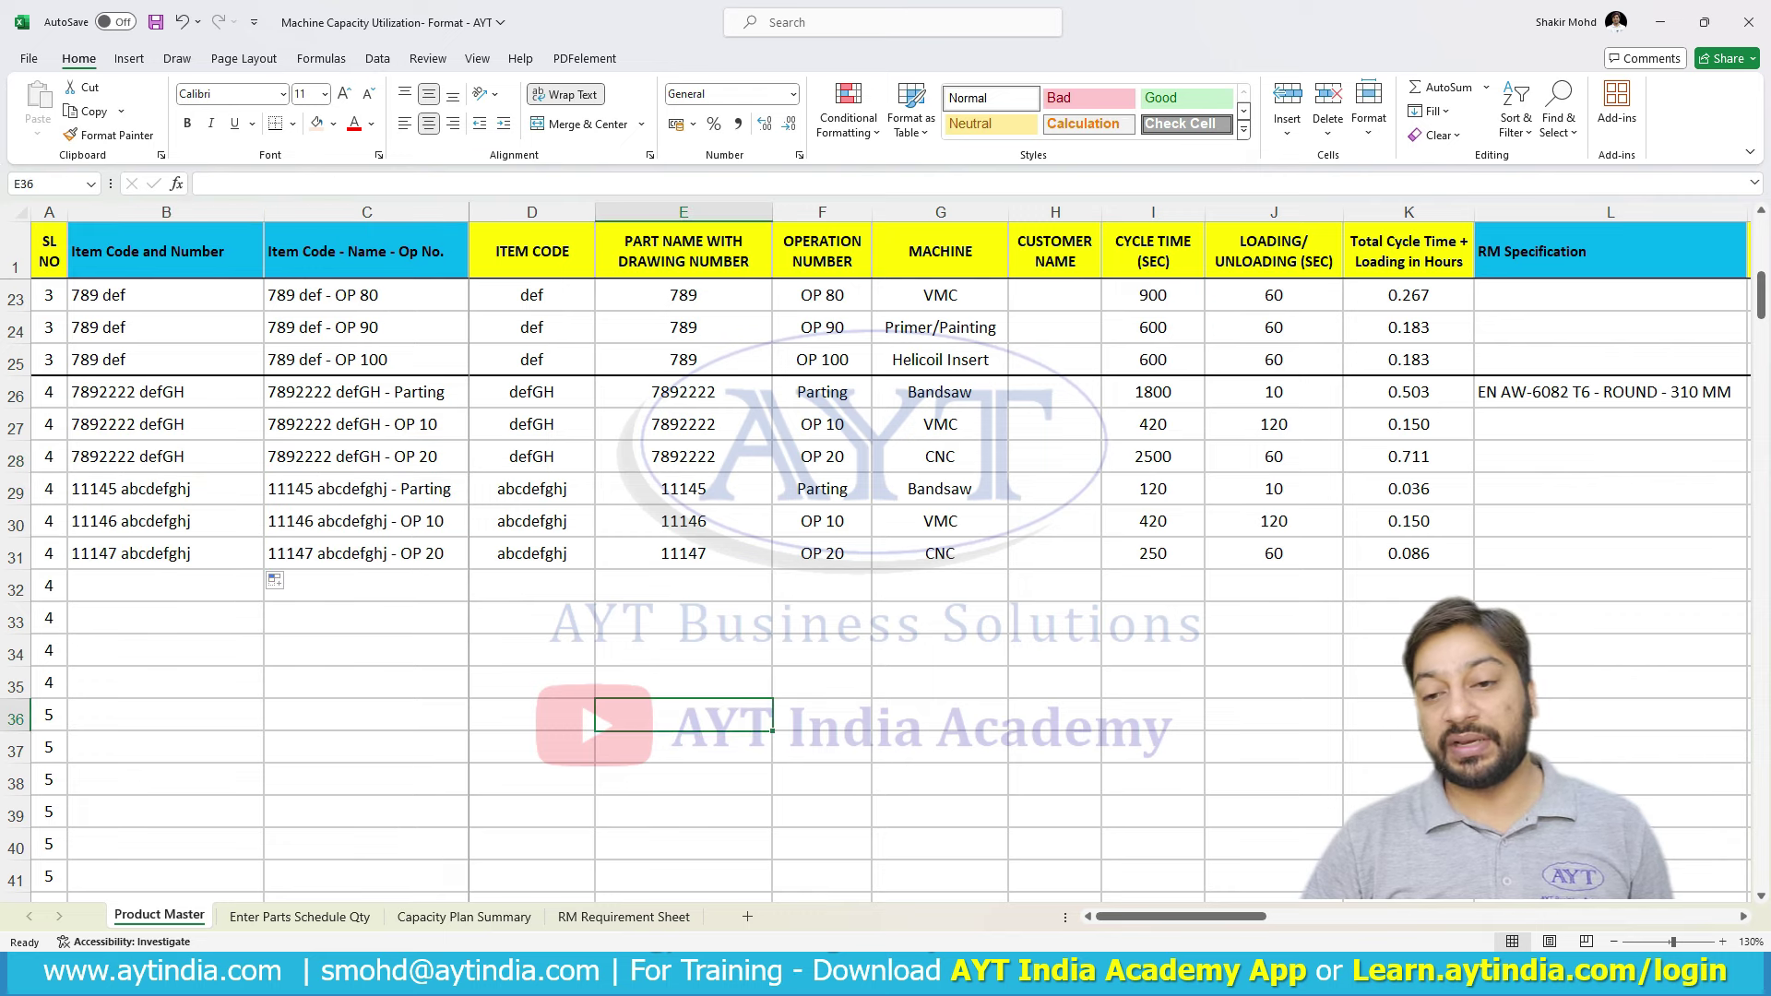
- Apply thick outside borders to the new part's rows in A29:K31
left_click_drag(49, 489, 1474, 558)
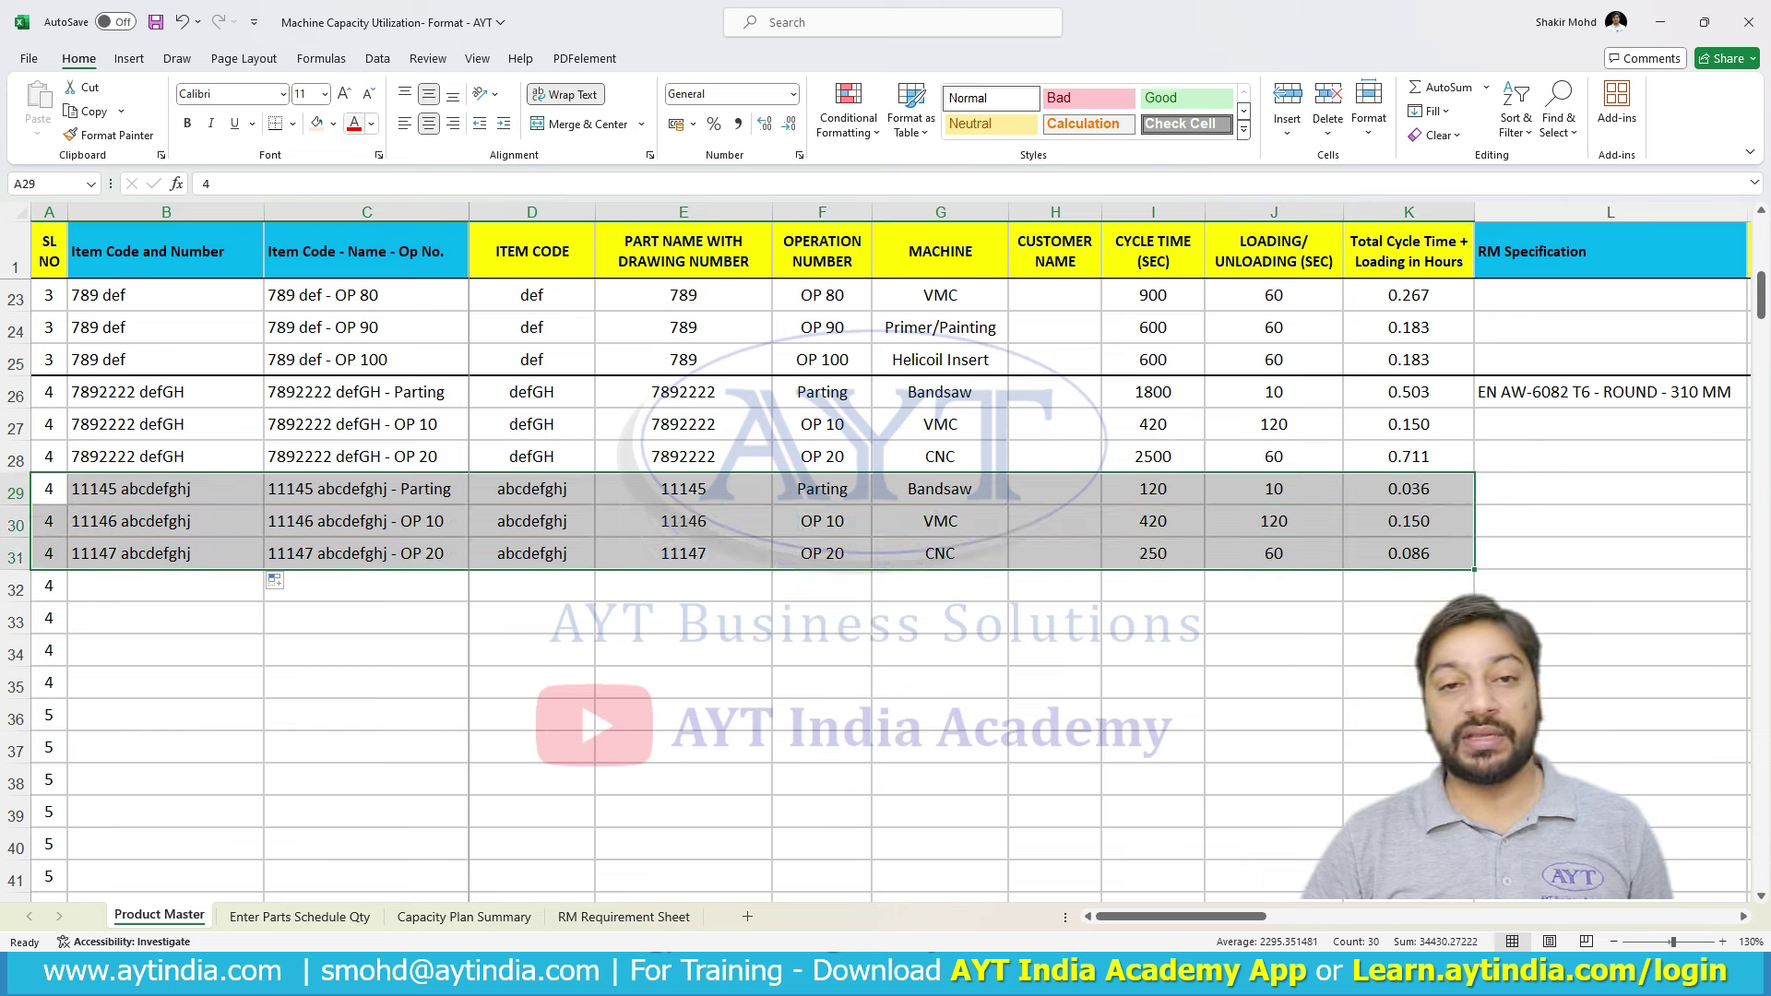
left_click(292, 123)
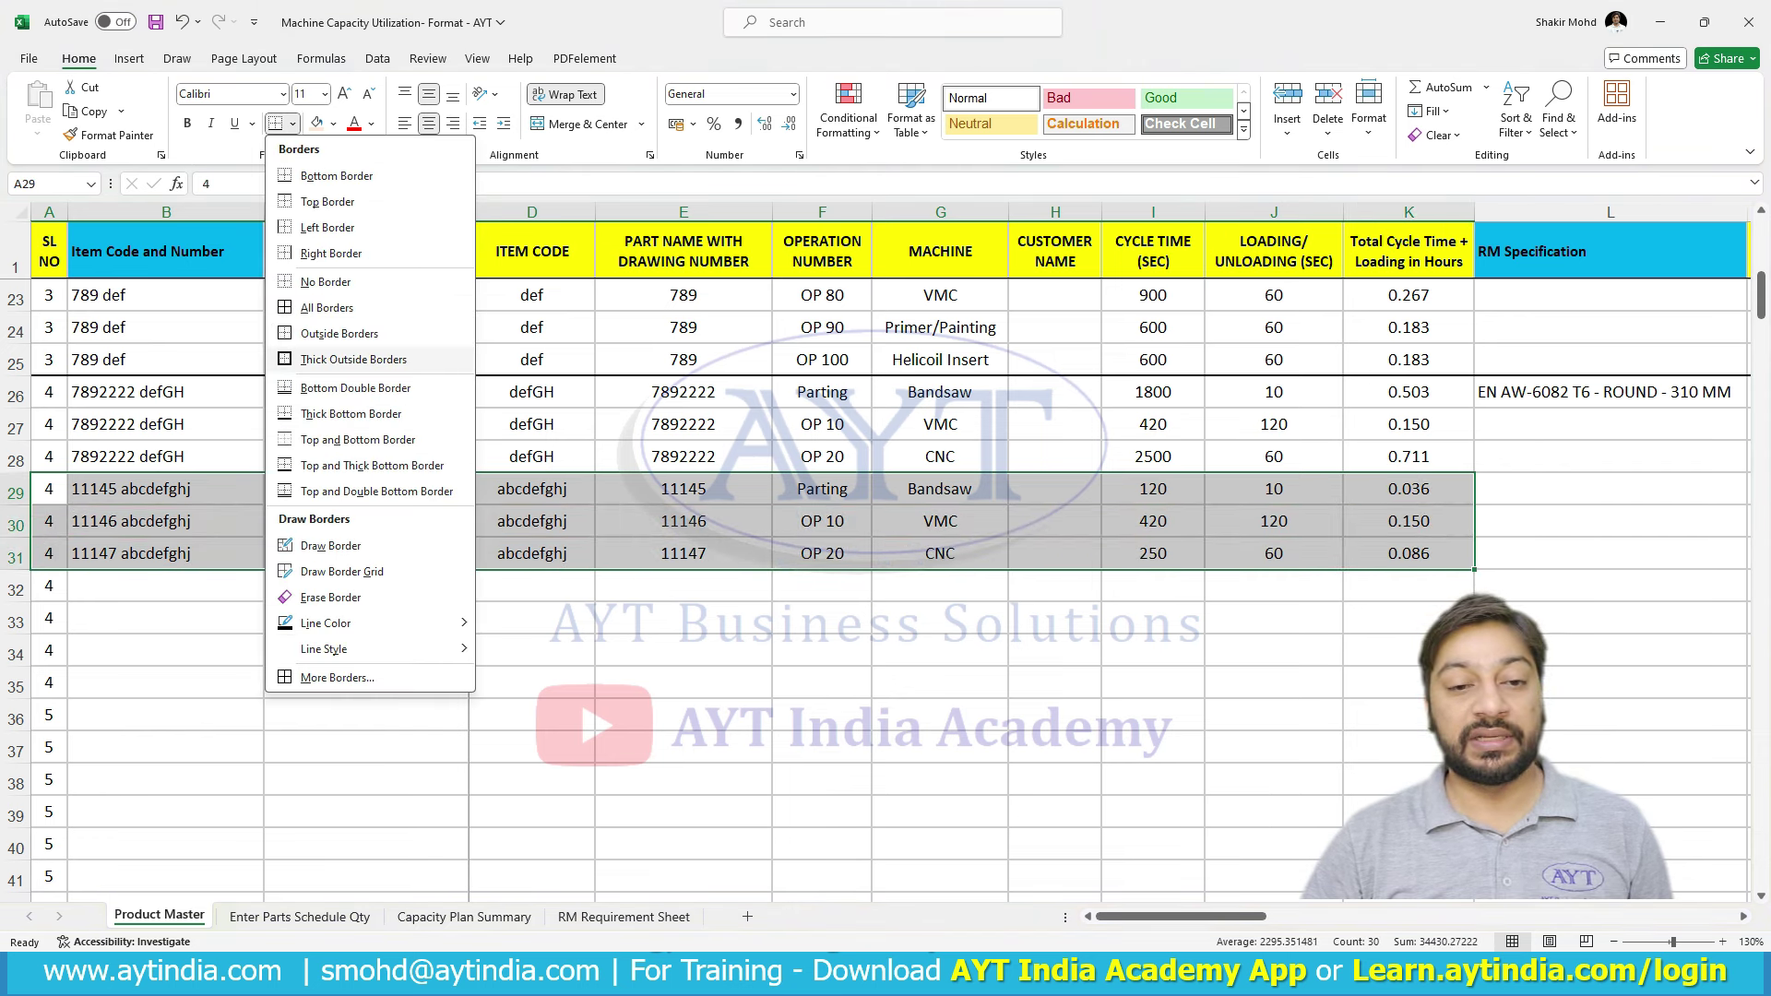
left_click(353, 359)
left_click(367, 683)
scroll(366, 683, "up", 1)
scroll(885, 554, "up", 6)
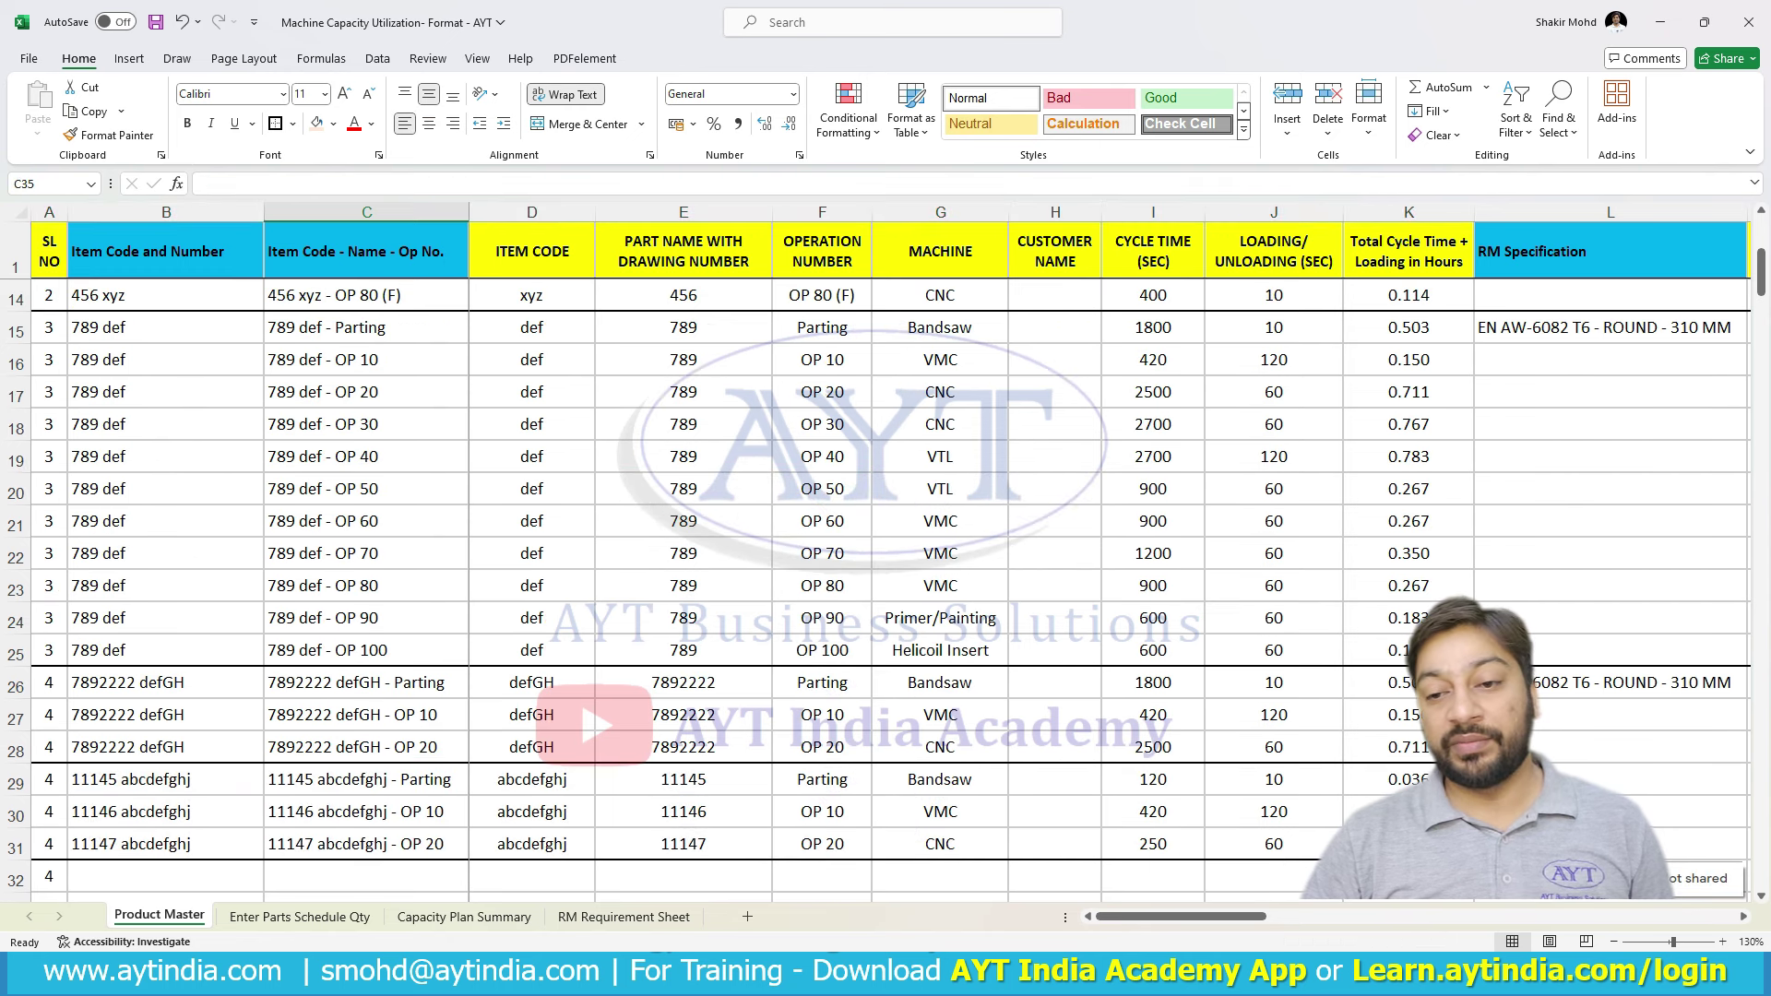
scroll(886, 554, "down", 7)
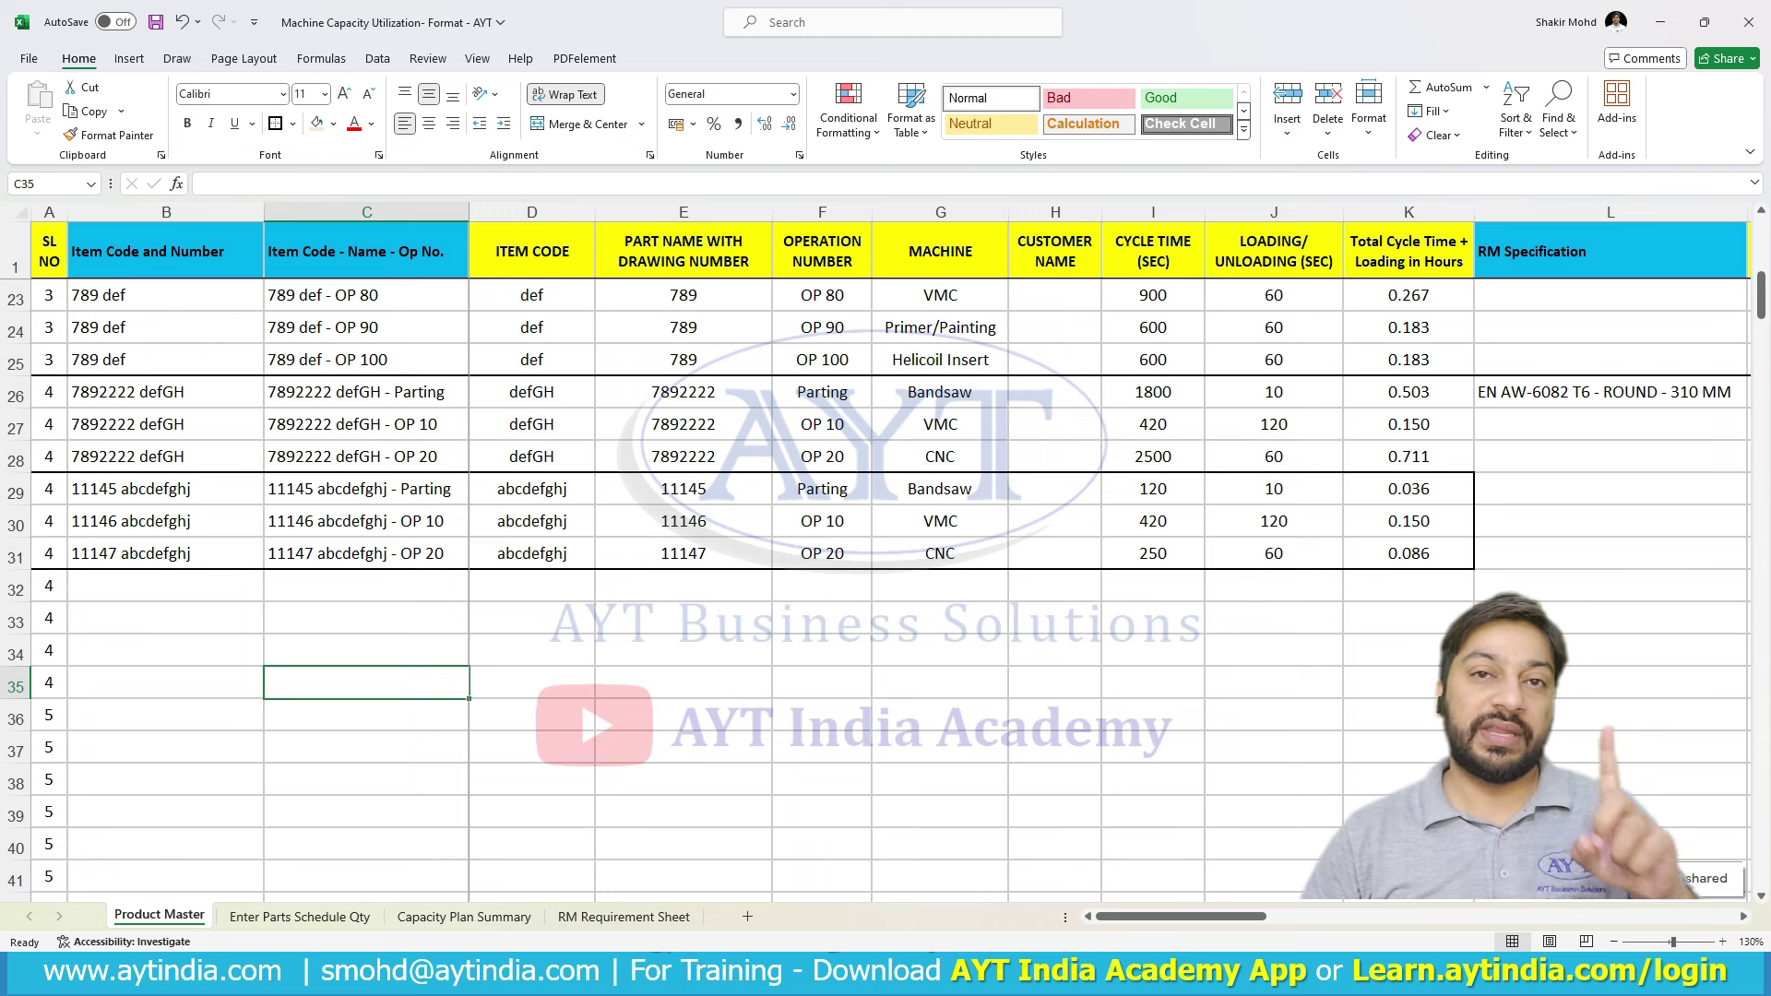
- Copy the raw material, packing, operation type and drawing details from M26:AG26 into row 29, starting at M29
scroll(885, 554, "up", 3)
scroll(886, 554, "up", 1)
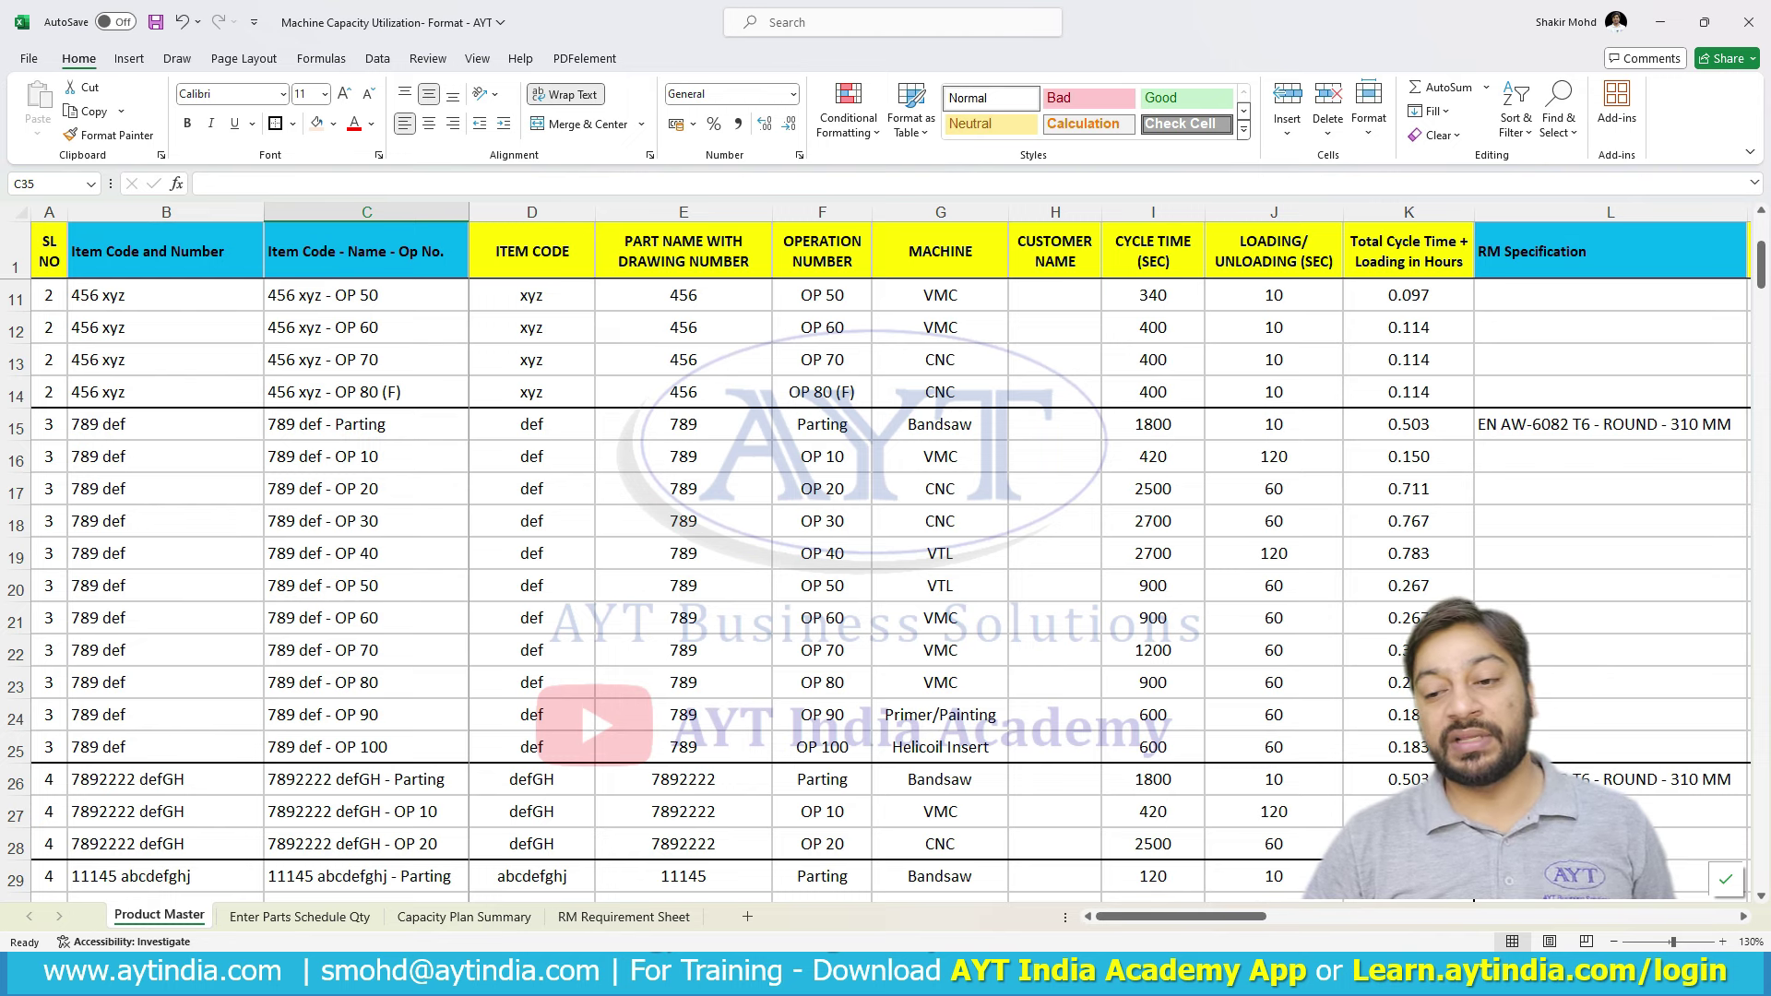
scroll(885, 553, "down", 3)
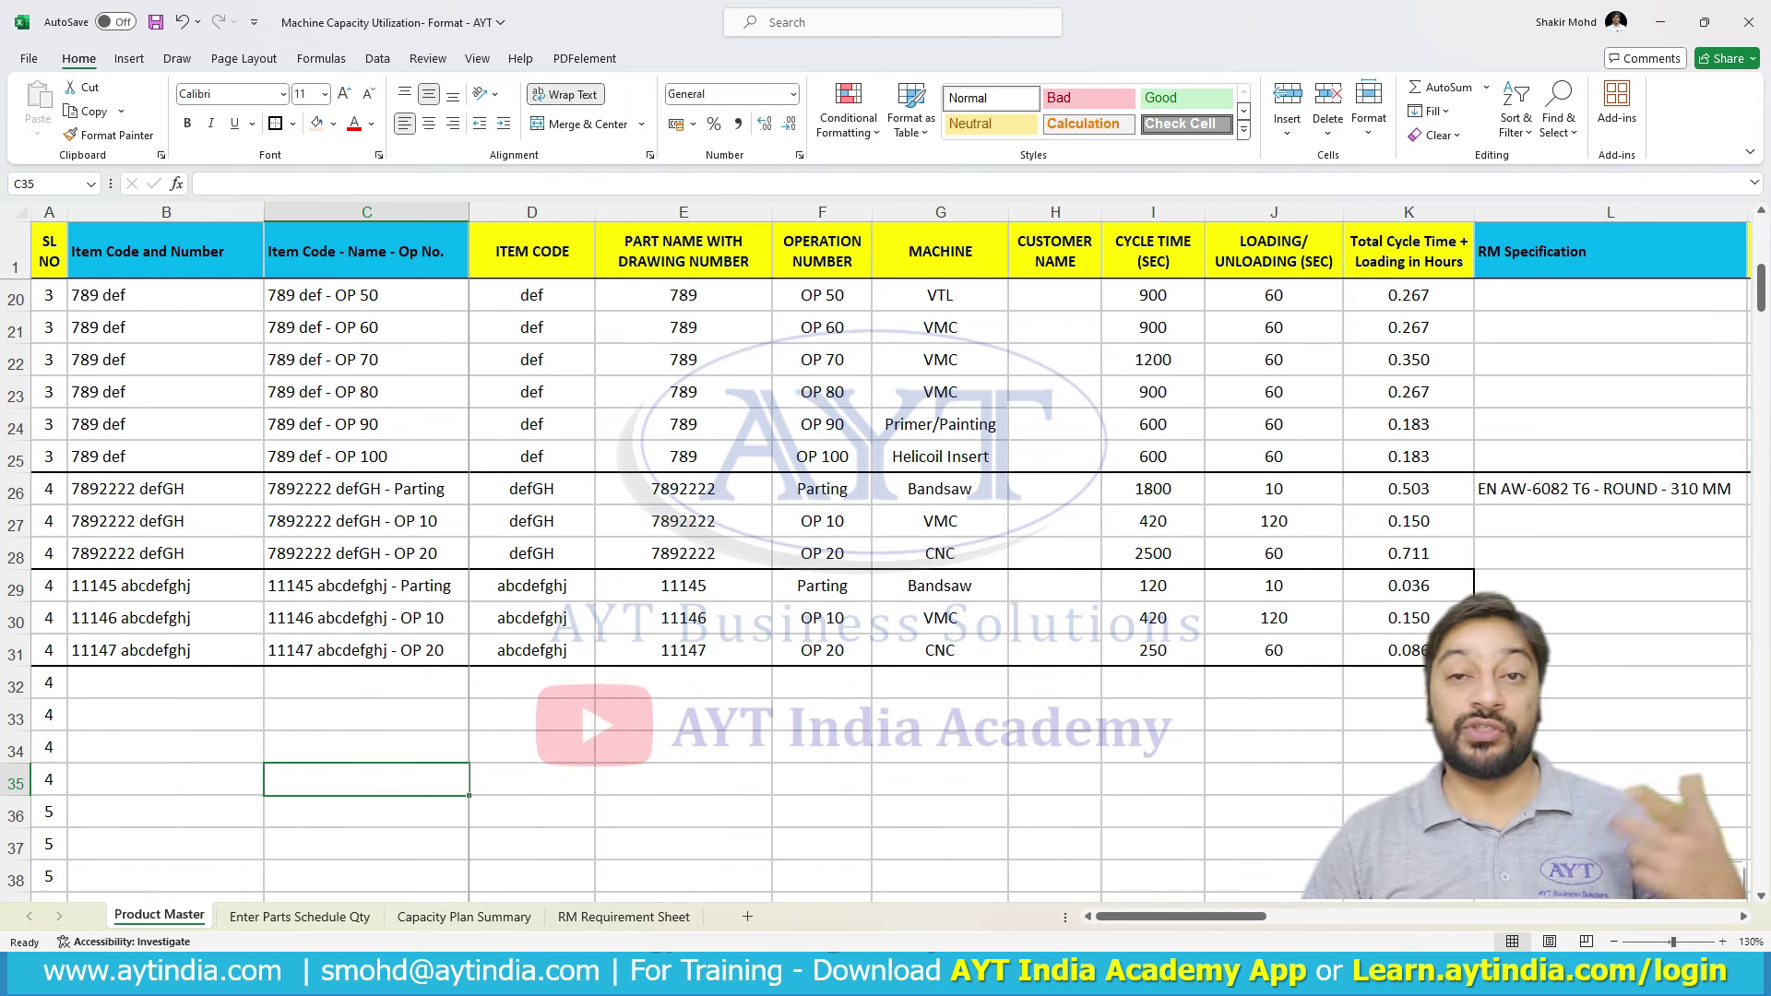
scroll(1107, 553, "right", 8)
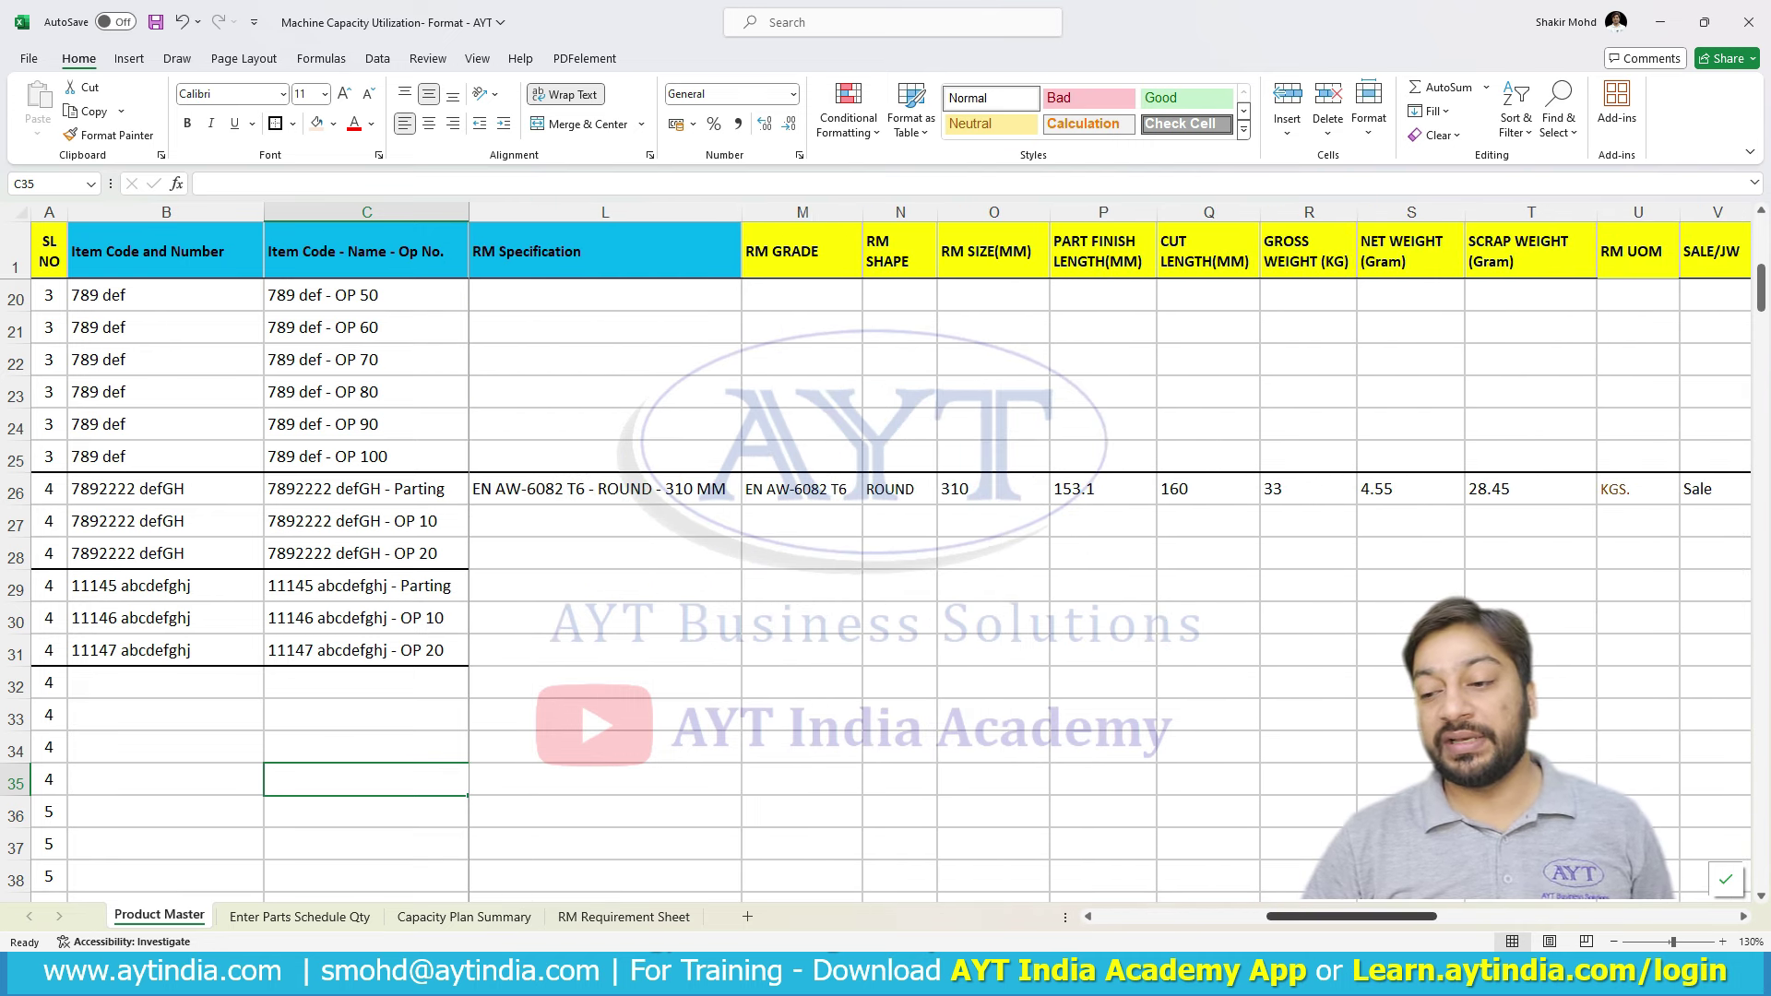
left_click_drag(1352, 916, 1309, 916)
left_click(1073, 489)
left_click_drag(1072, 489, 1749, 506)
key("ctrl+c")
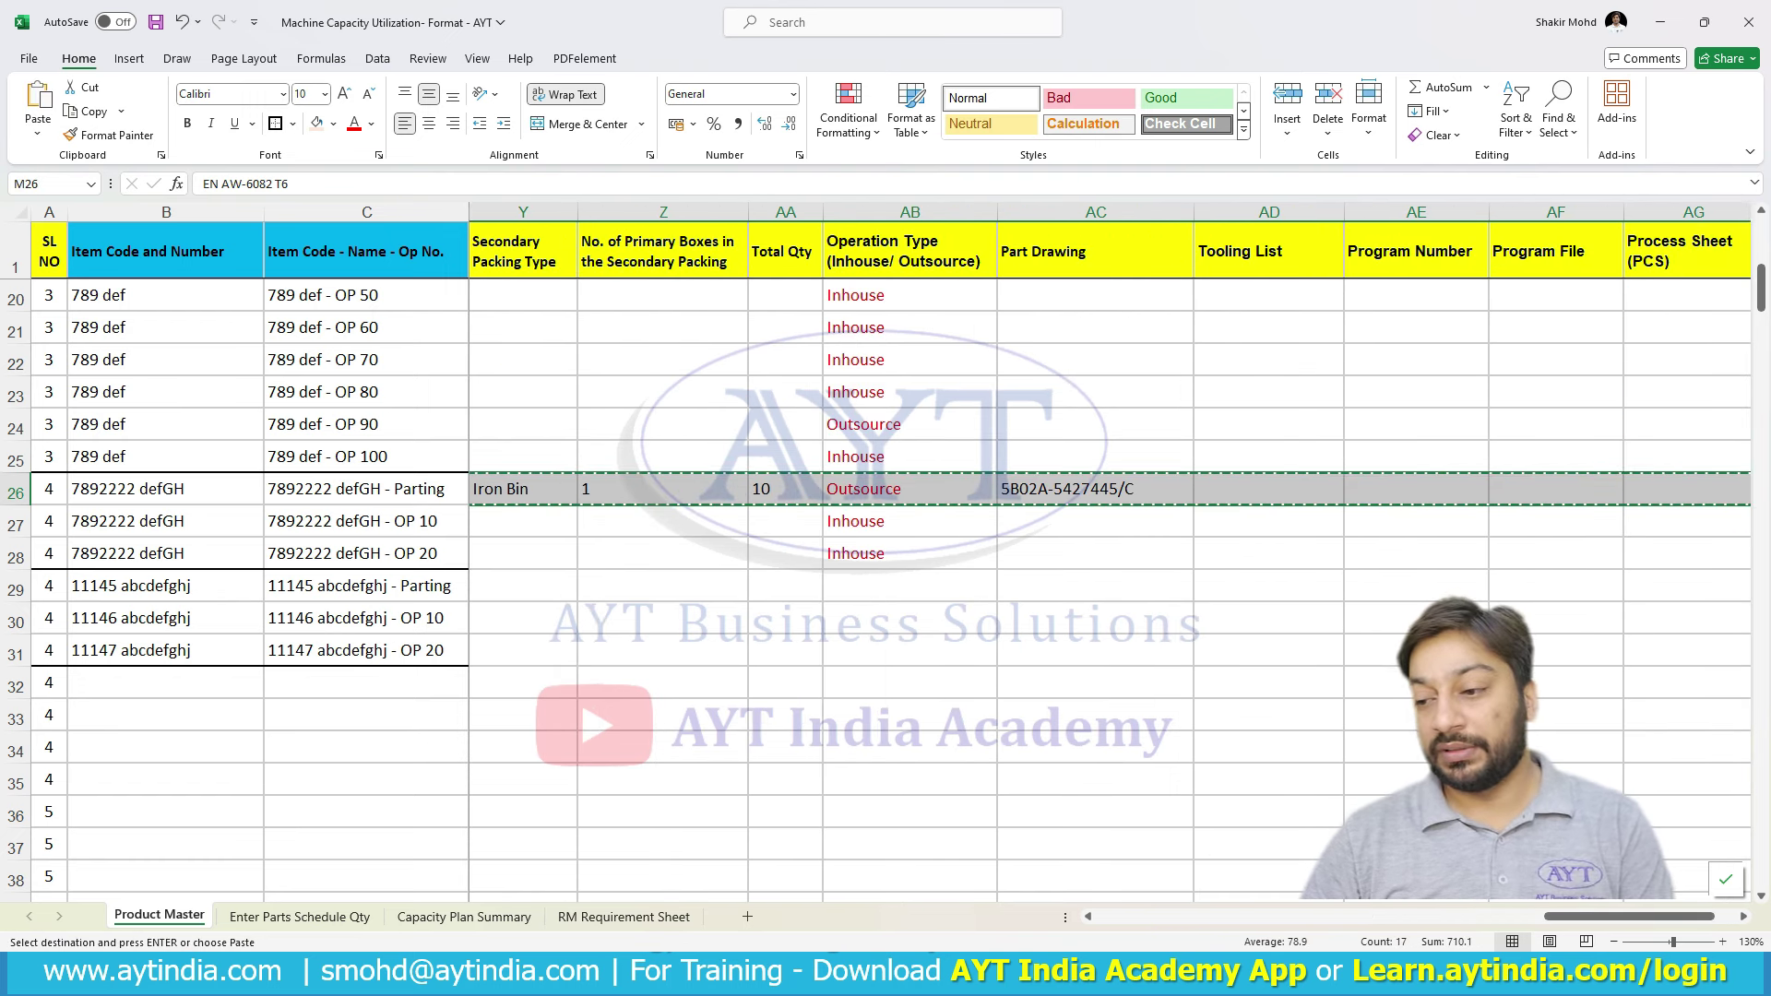
scroll(1110, 553, "left", 5)
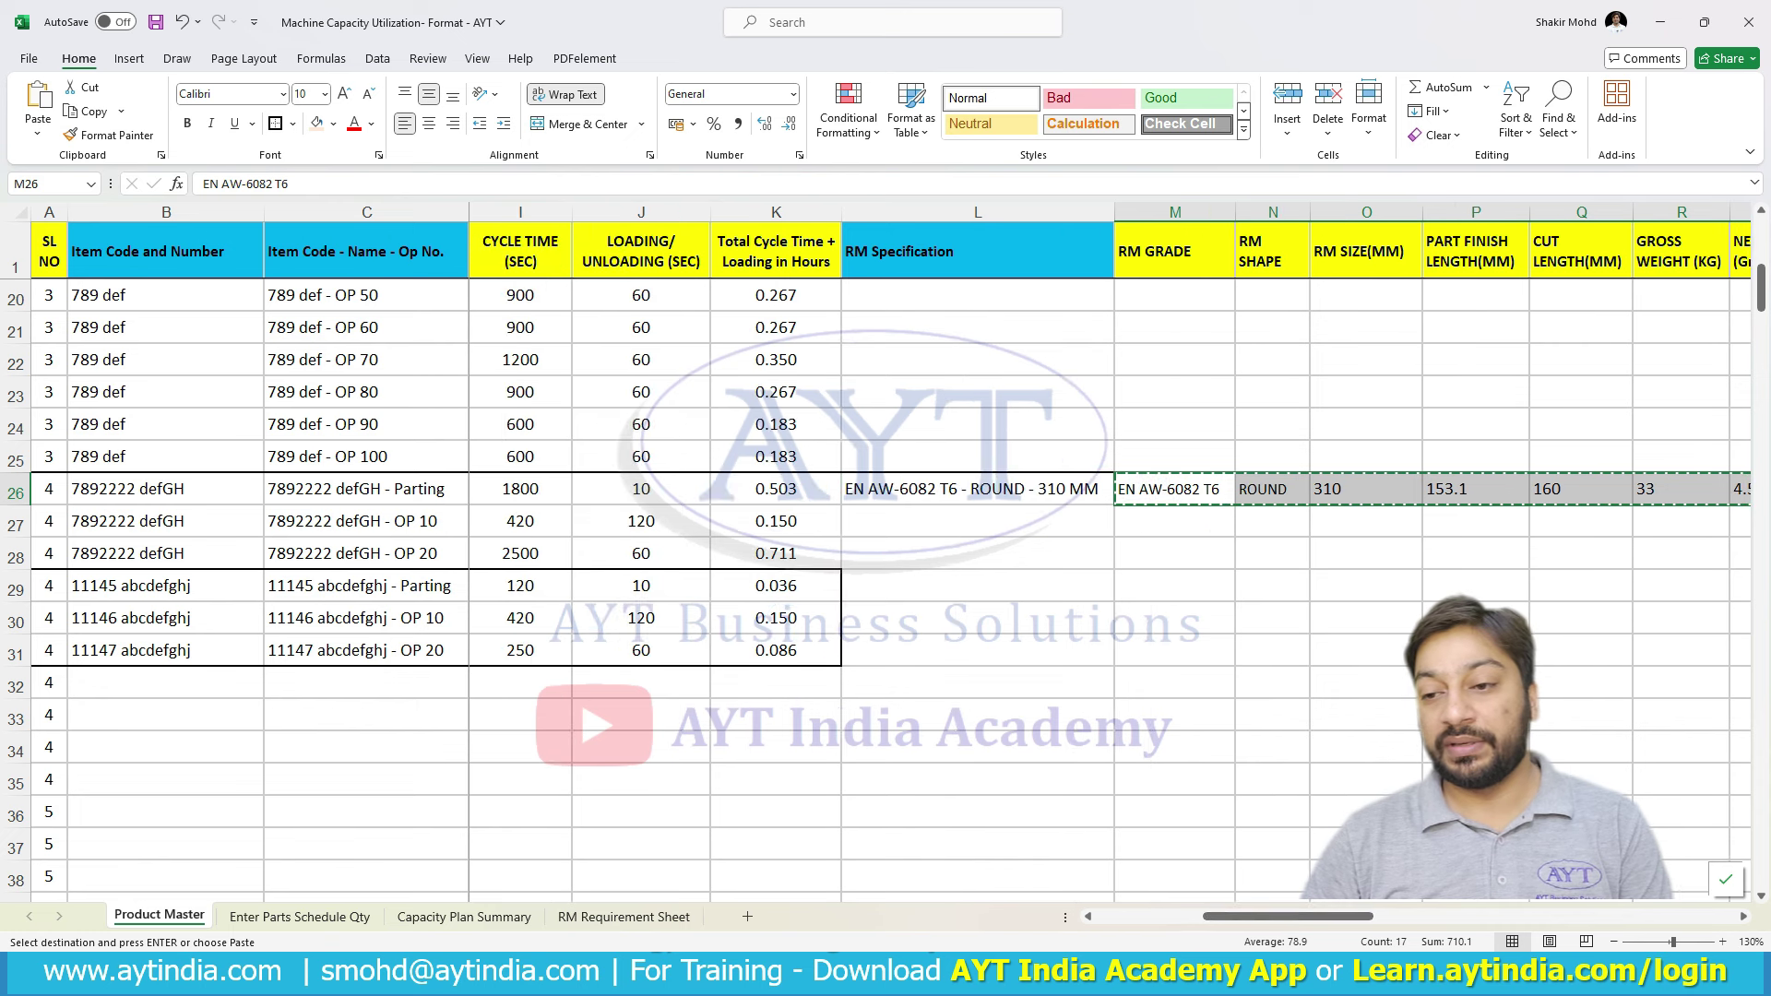
left_click(1174, 586)
key("ctrl+v")
- Copy the RM Specification formula from L26 into L29
left_click(978, 489)
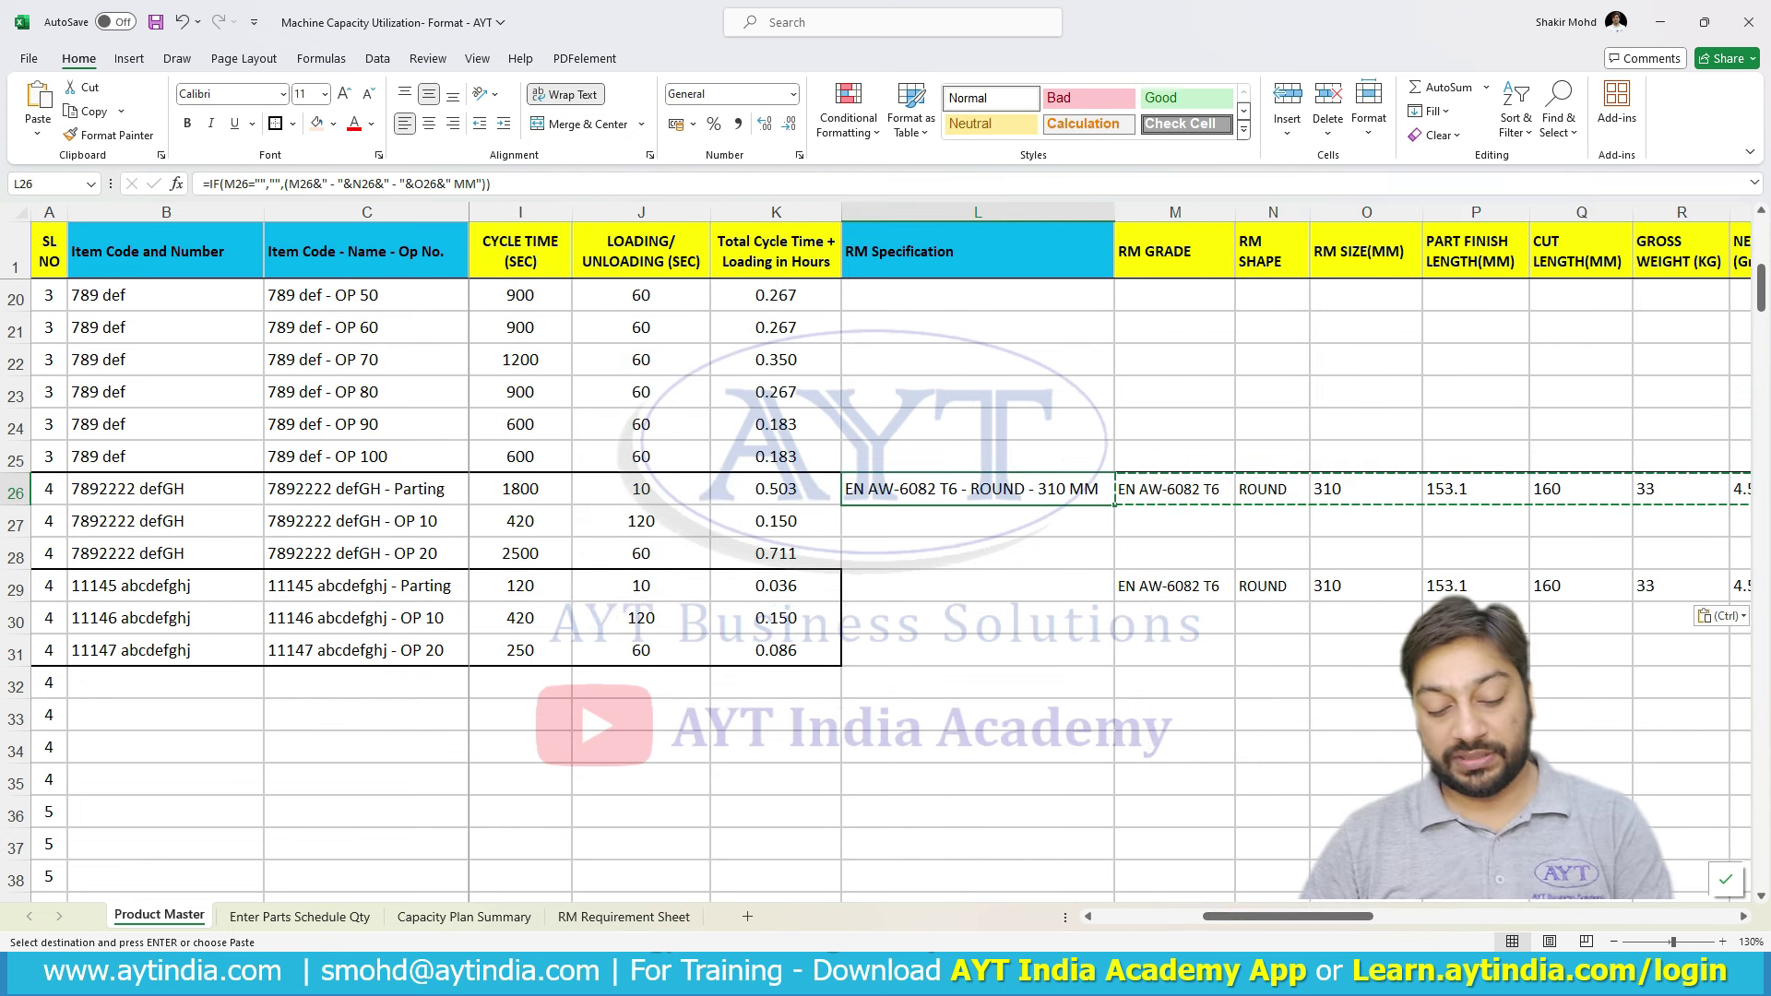
key("ctrl+c")
left_click(977, 618)
left_click(977, 586)
key("ctrl+v")
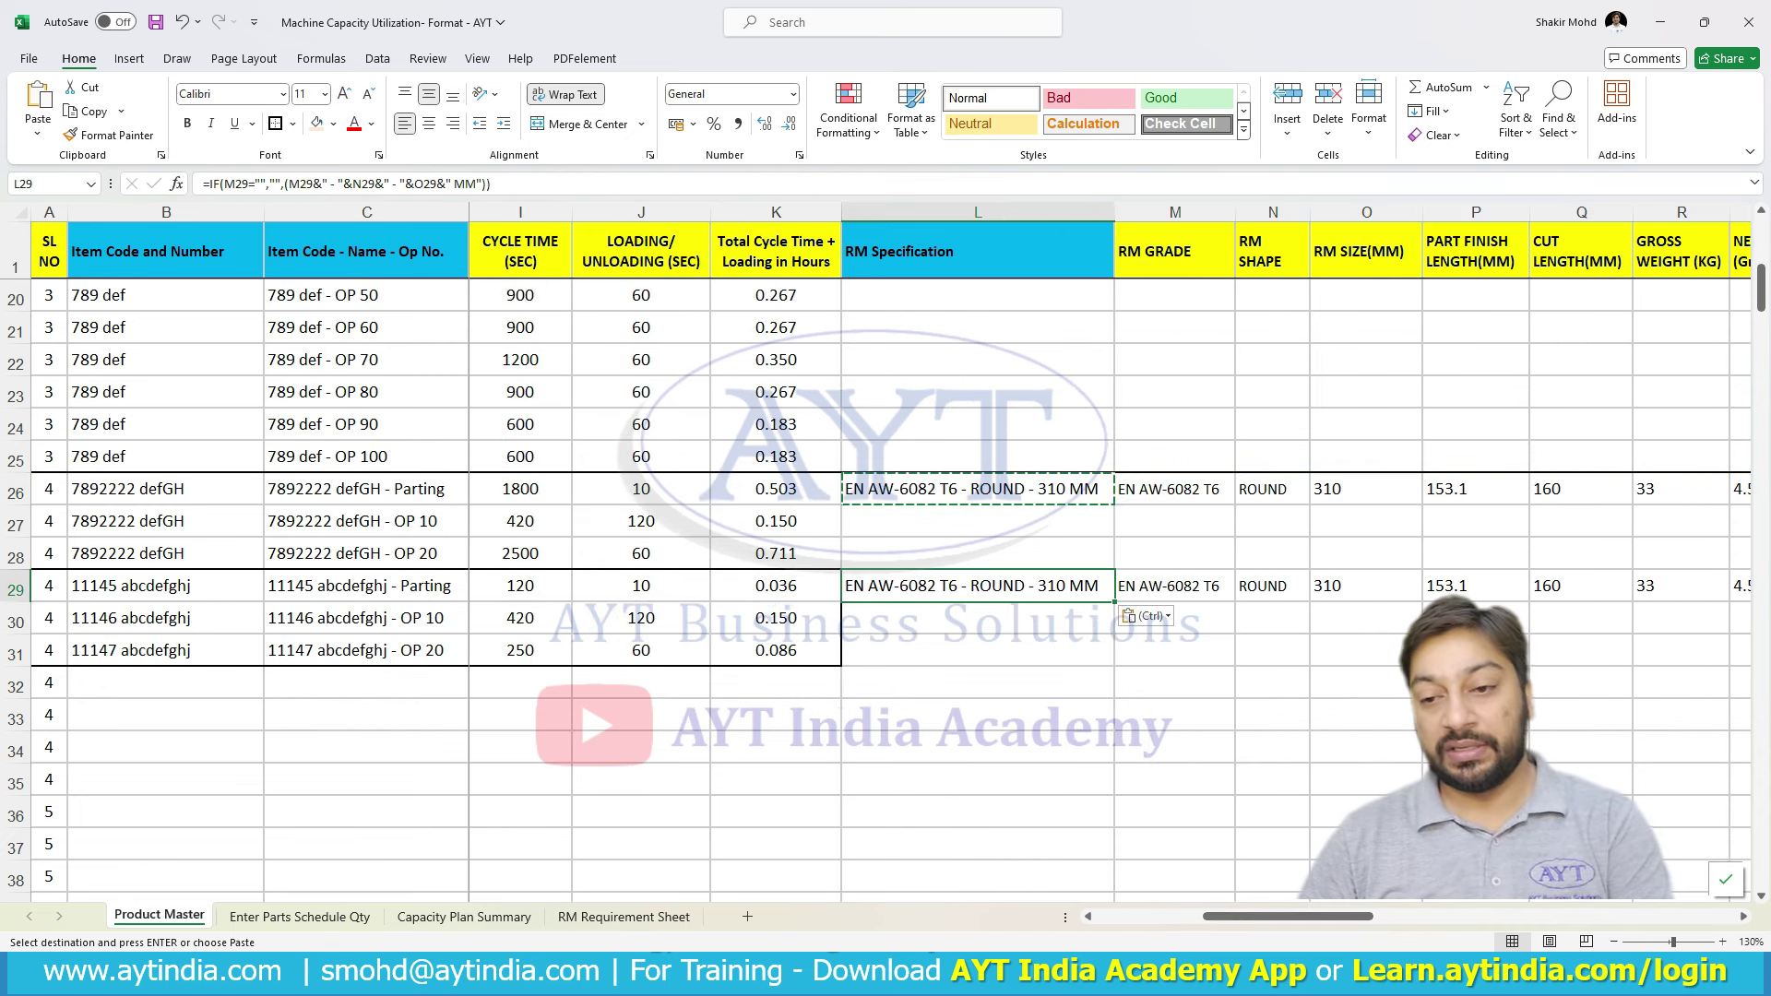
left_click(978, 651)
key("Escape")
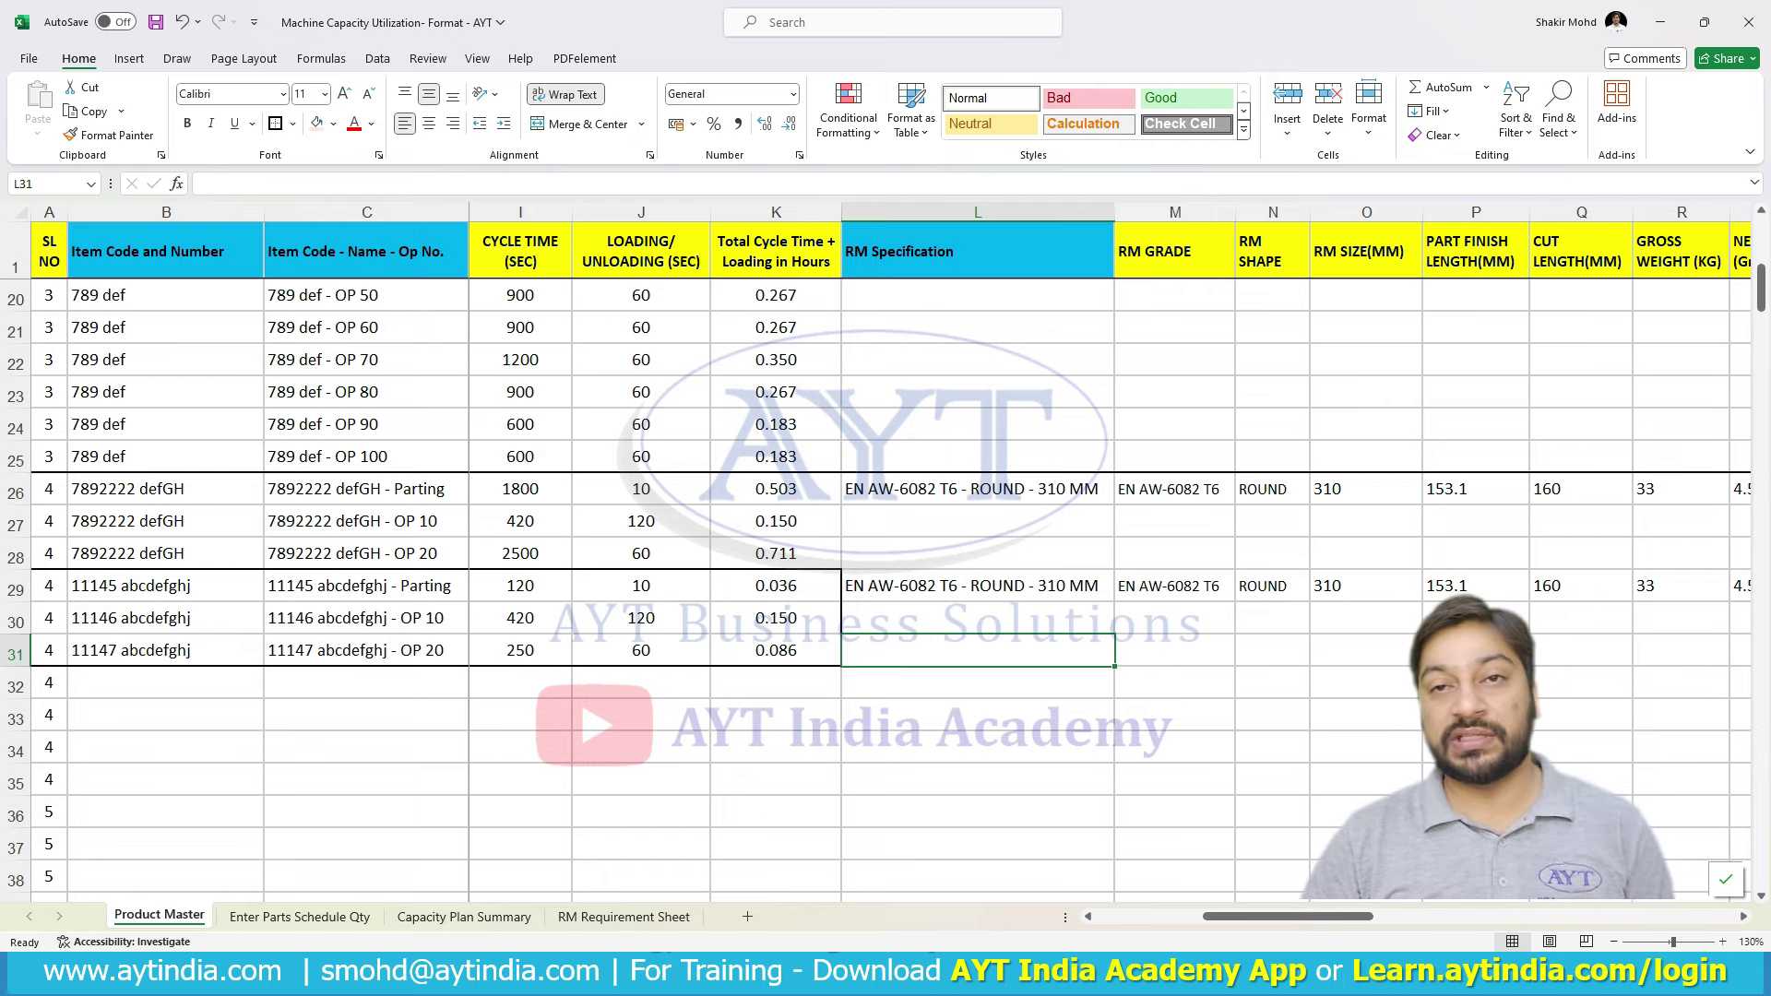
- Examine row 29's part finish length, cut length, gross, net and scrap weights, RM UOM and SALE/JW fields
left_click_drag(1288, 917, 1373, 916)
left_click(830, 586)
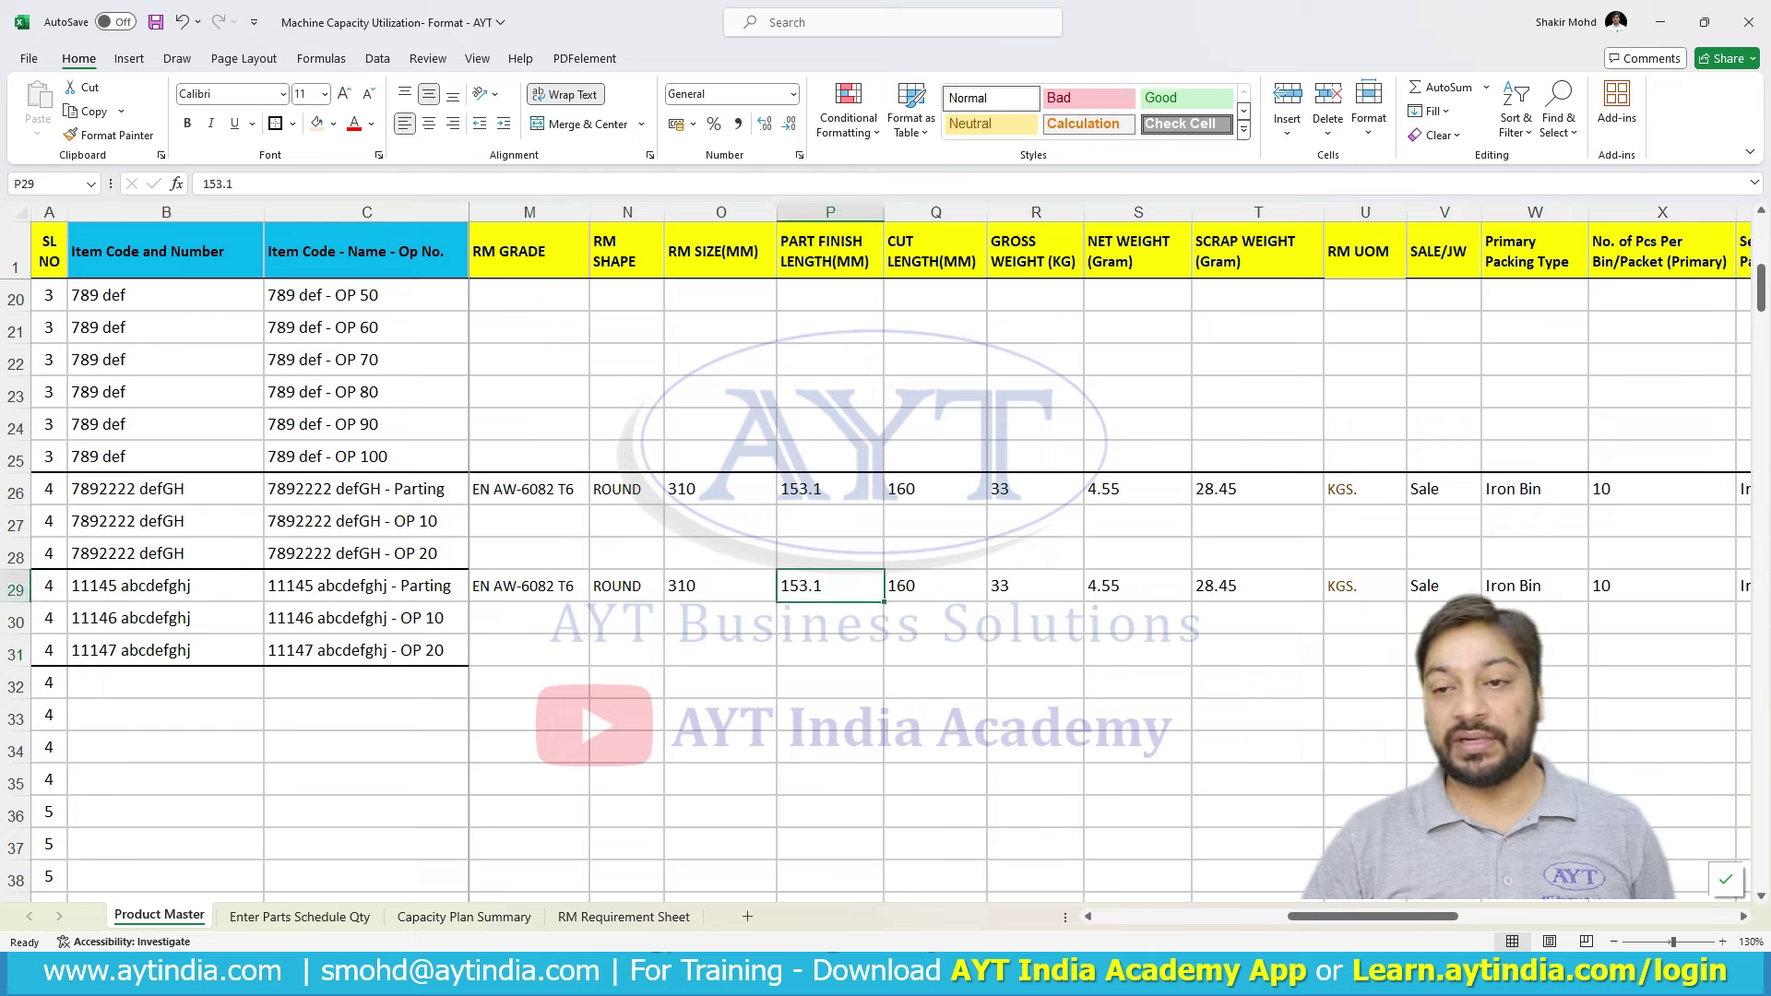
key("Right")
key("Right")
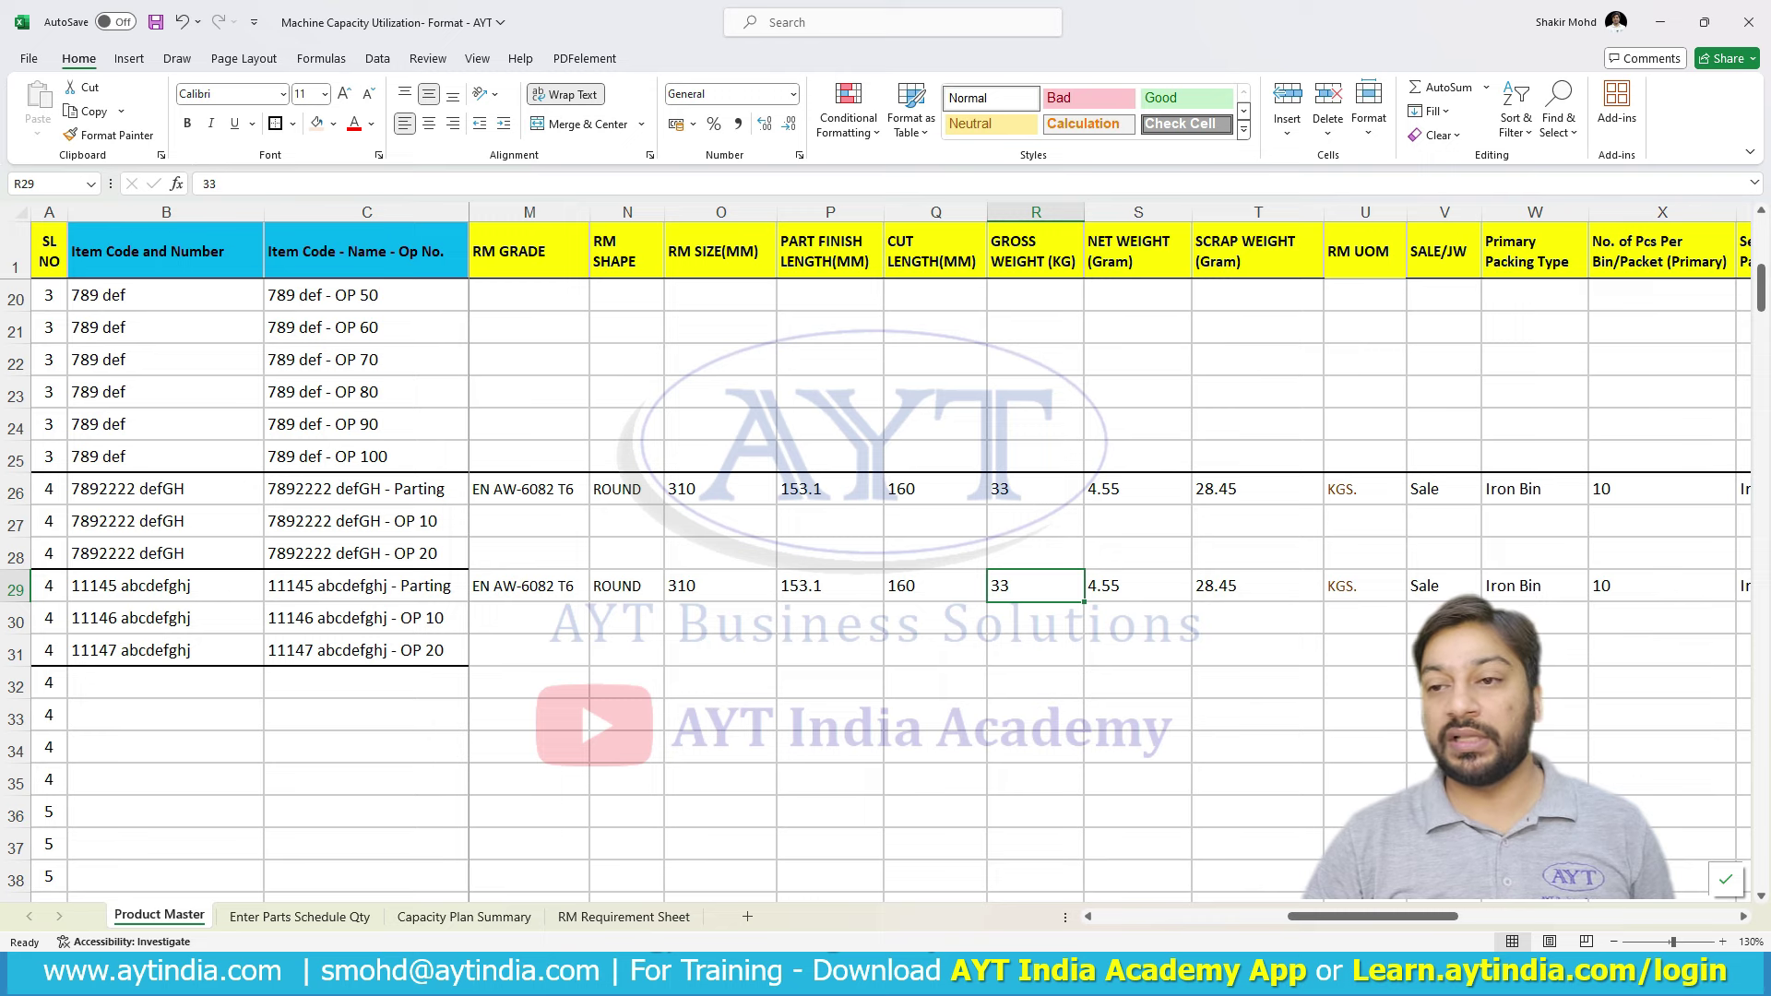
key("Right")
key("Right")
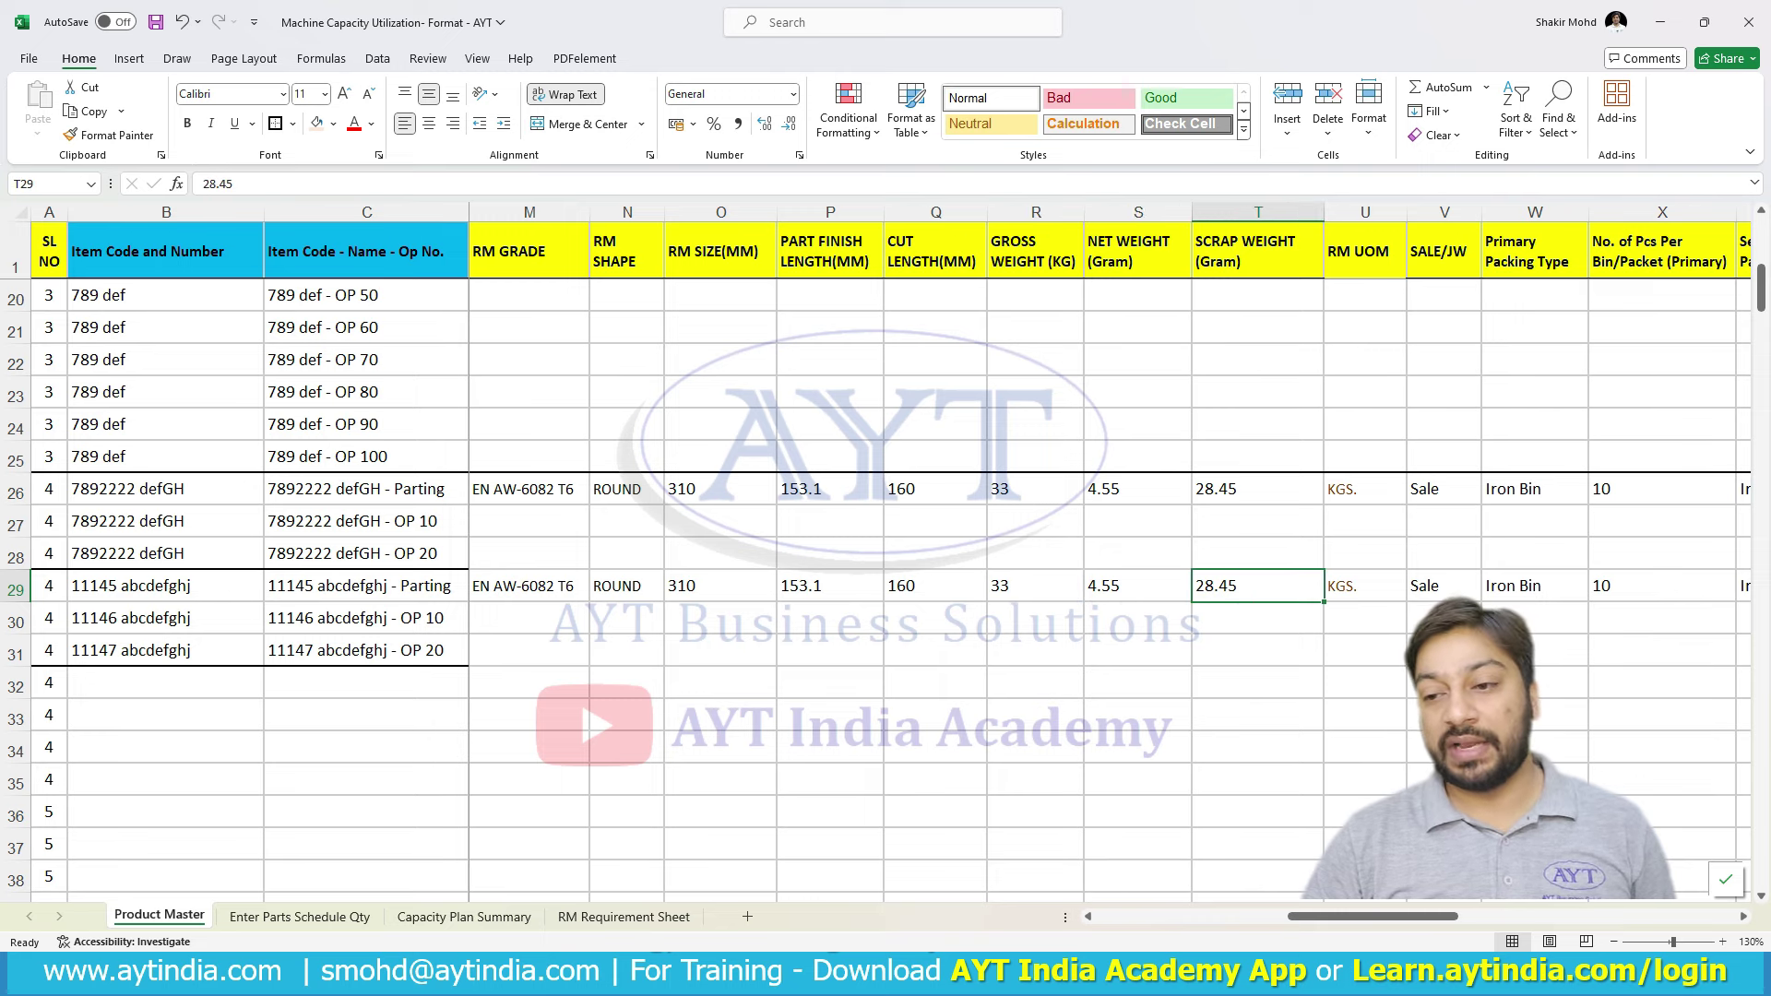
scroll(1107, 554, "right", 3)
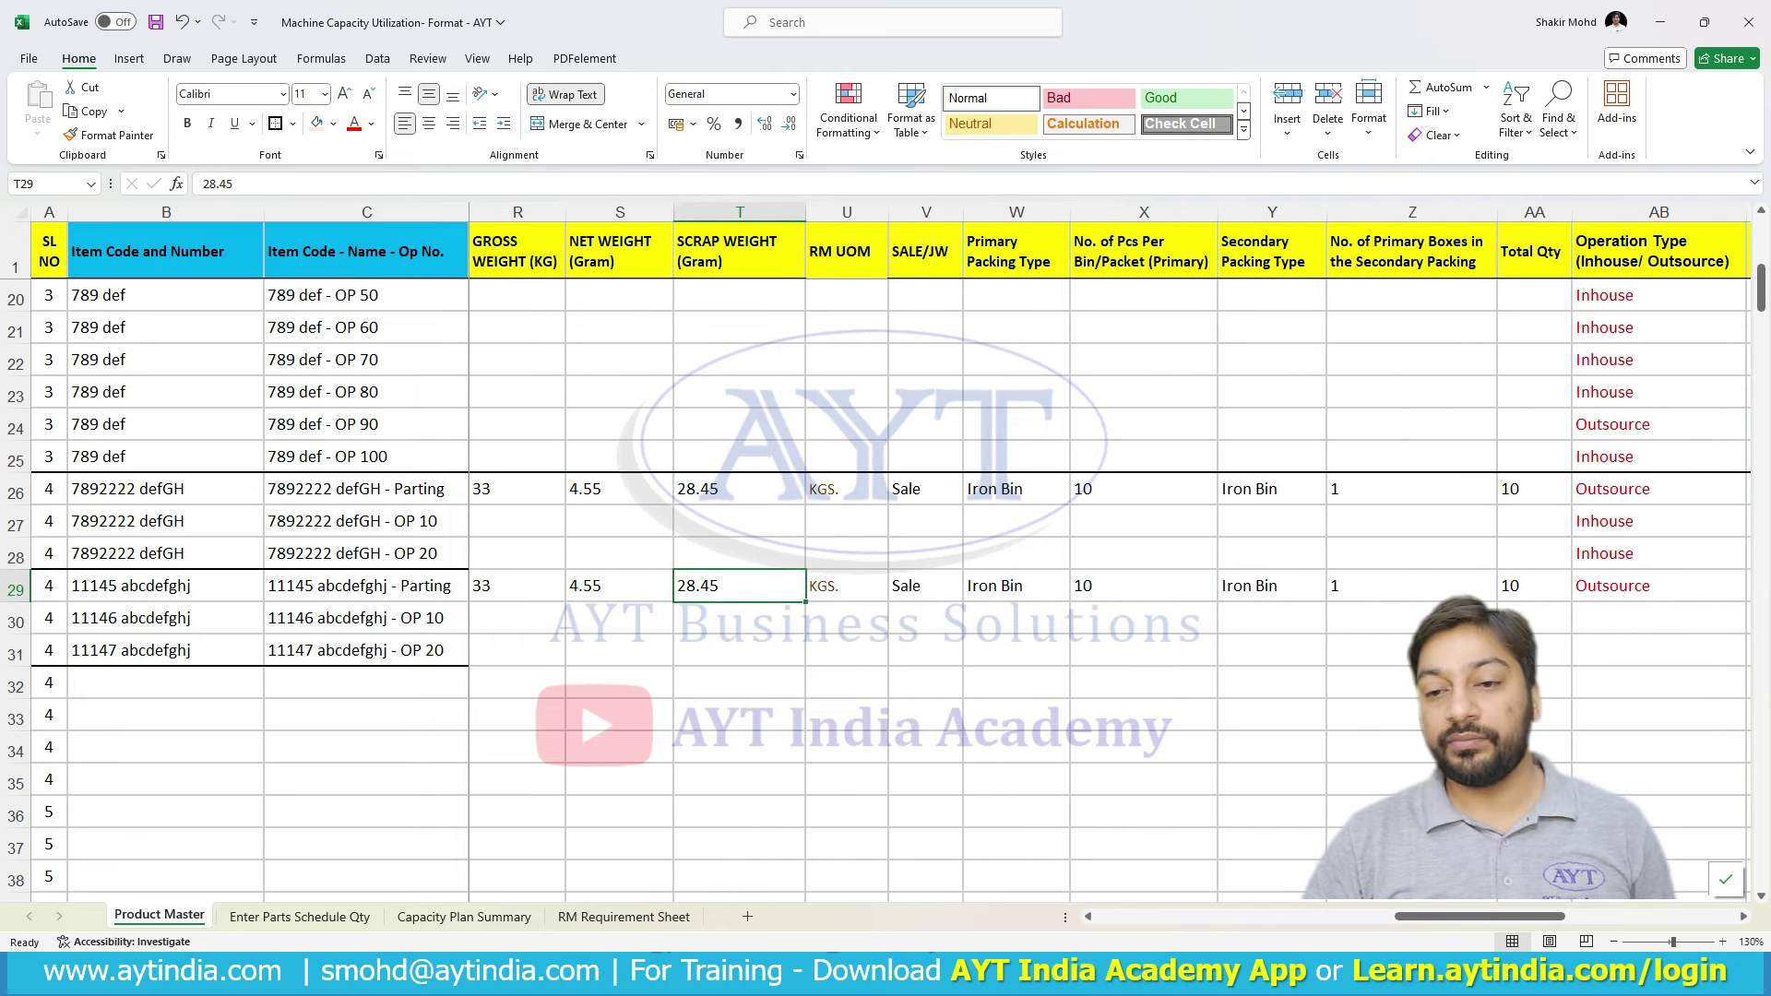
key("Right")
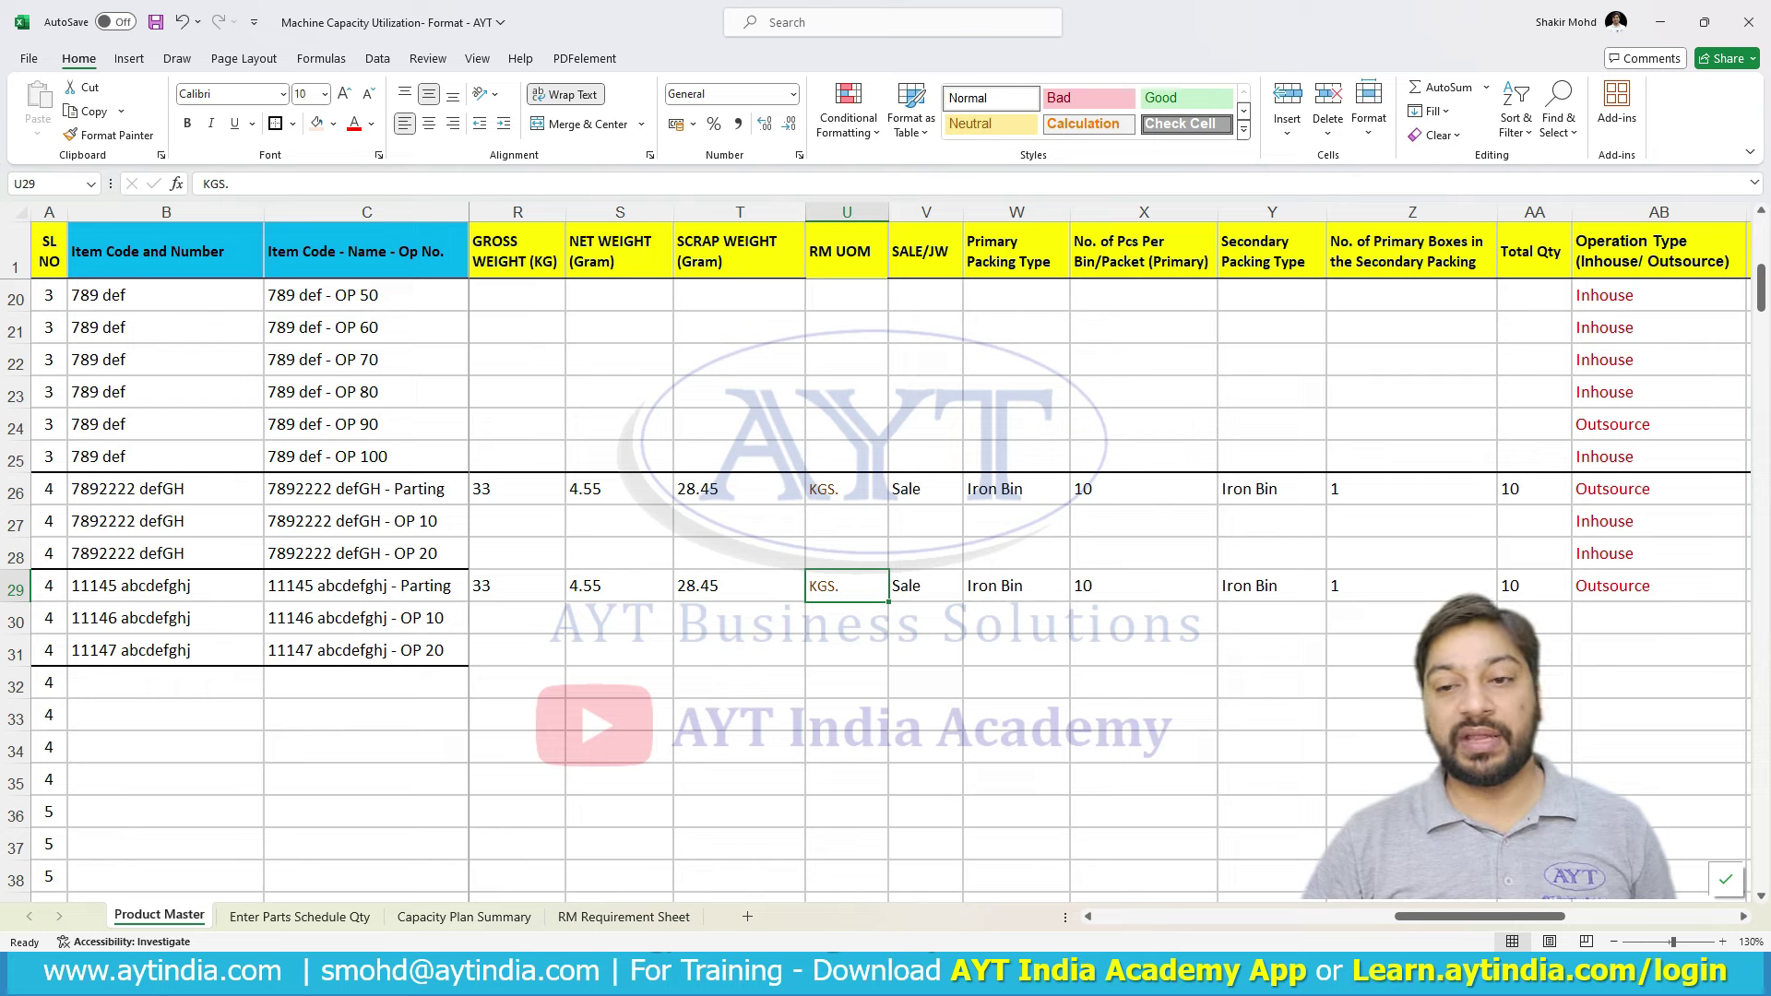
key("Right")
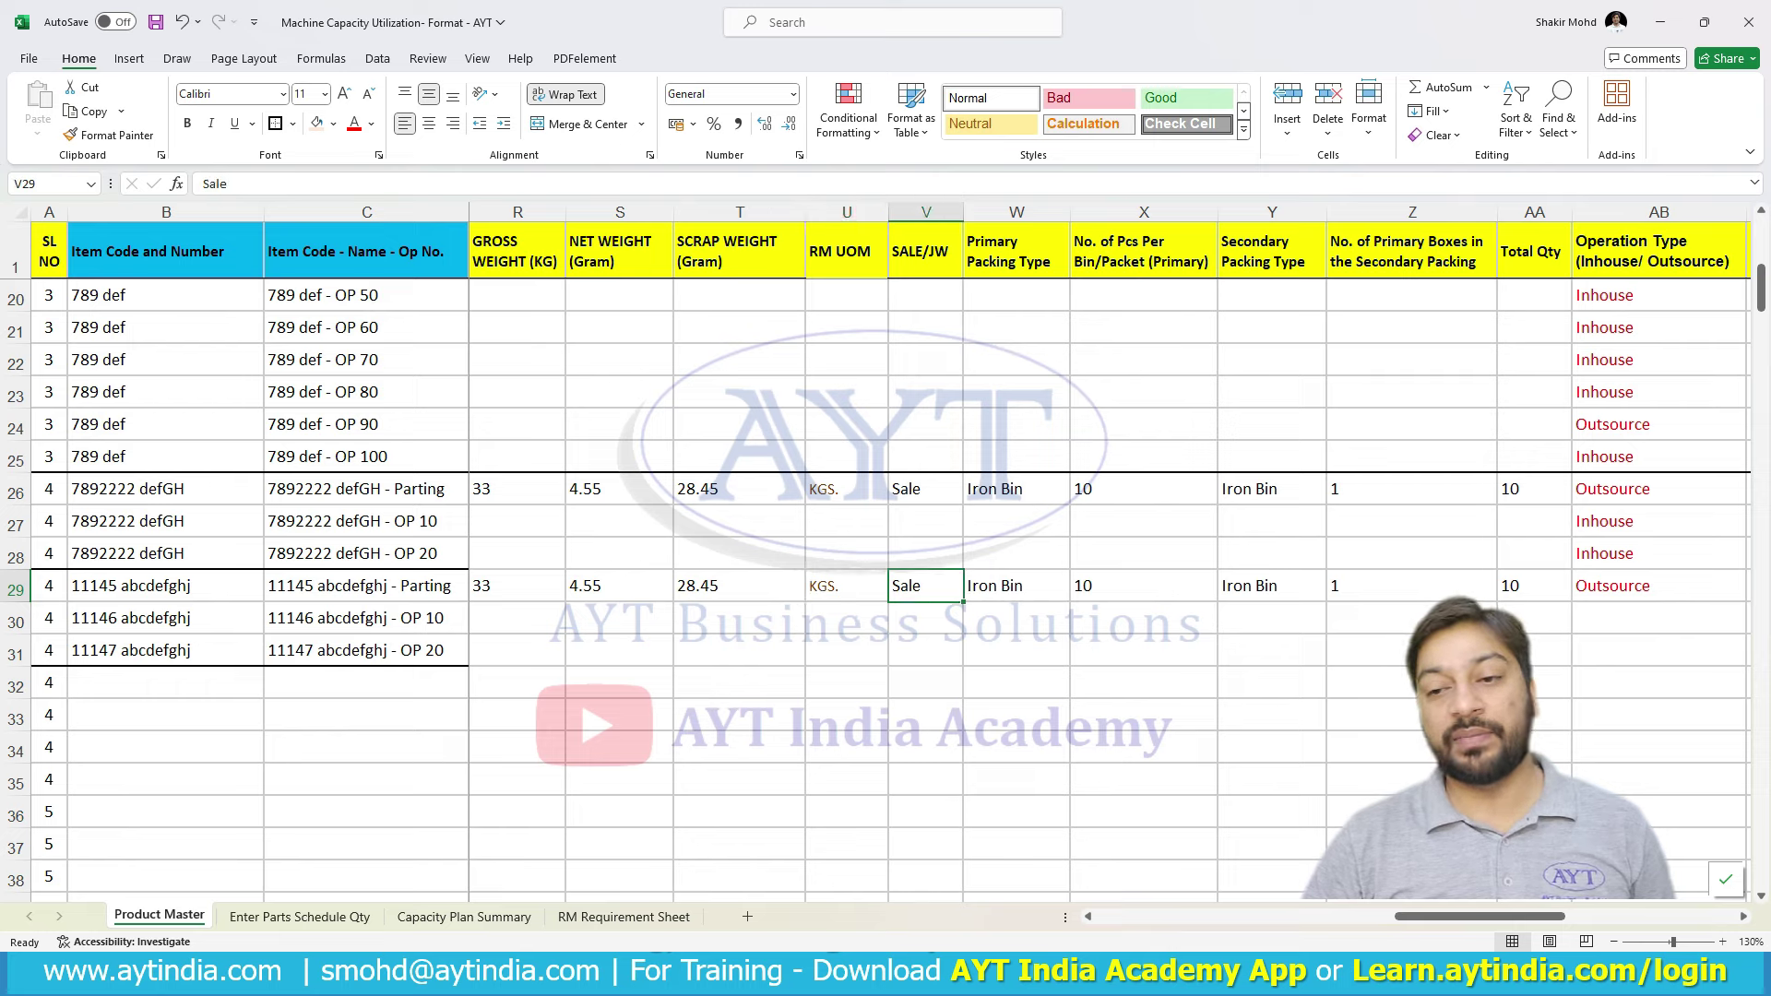
- Examine row 29's primary and secondary packing fields, Part Drawing, Tooling List, Program Number and Program File
key("Right")
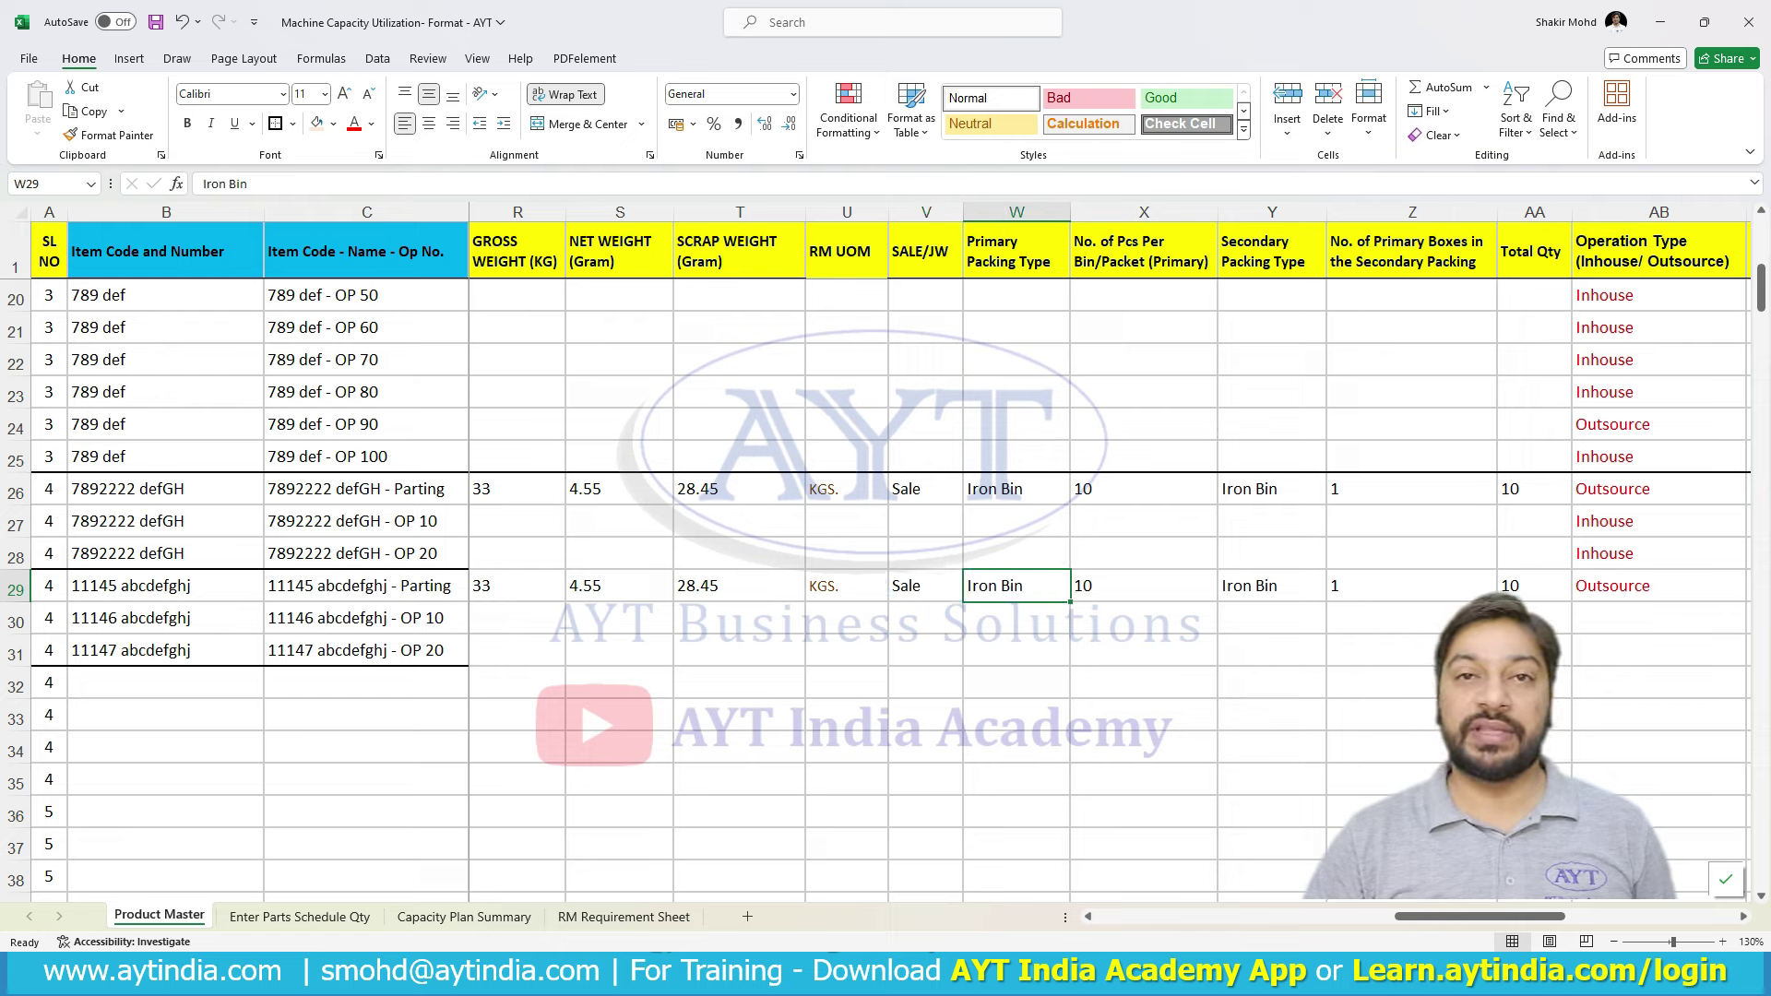
key("Right")
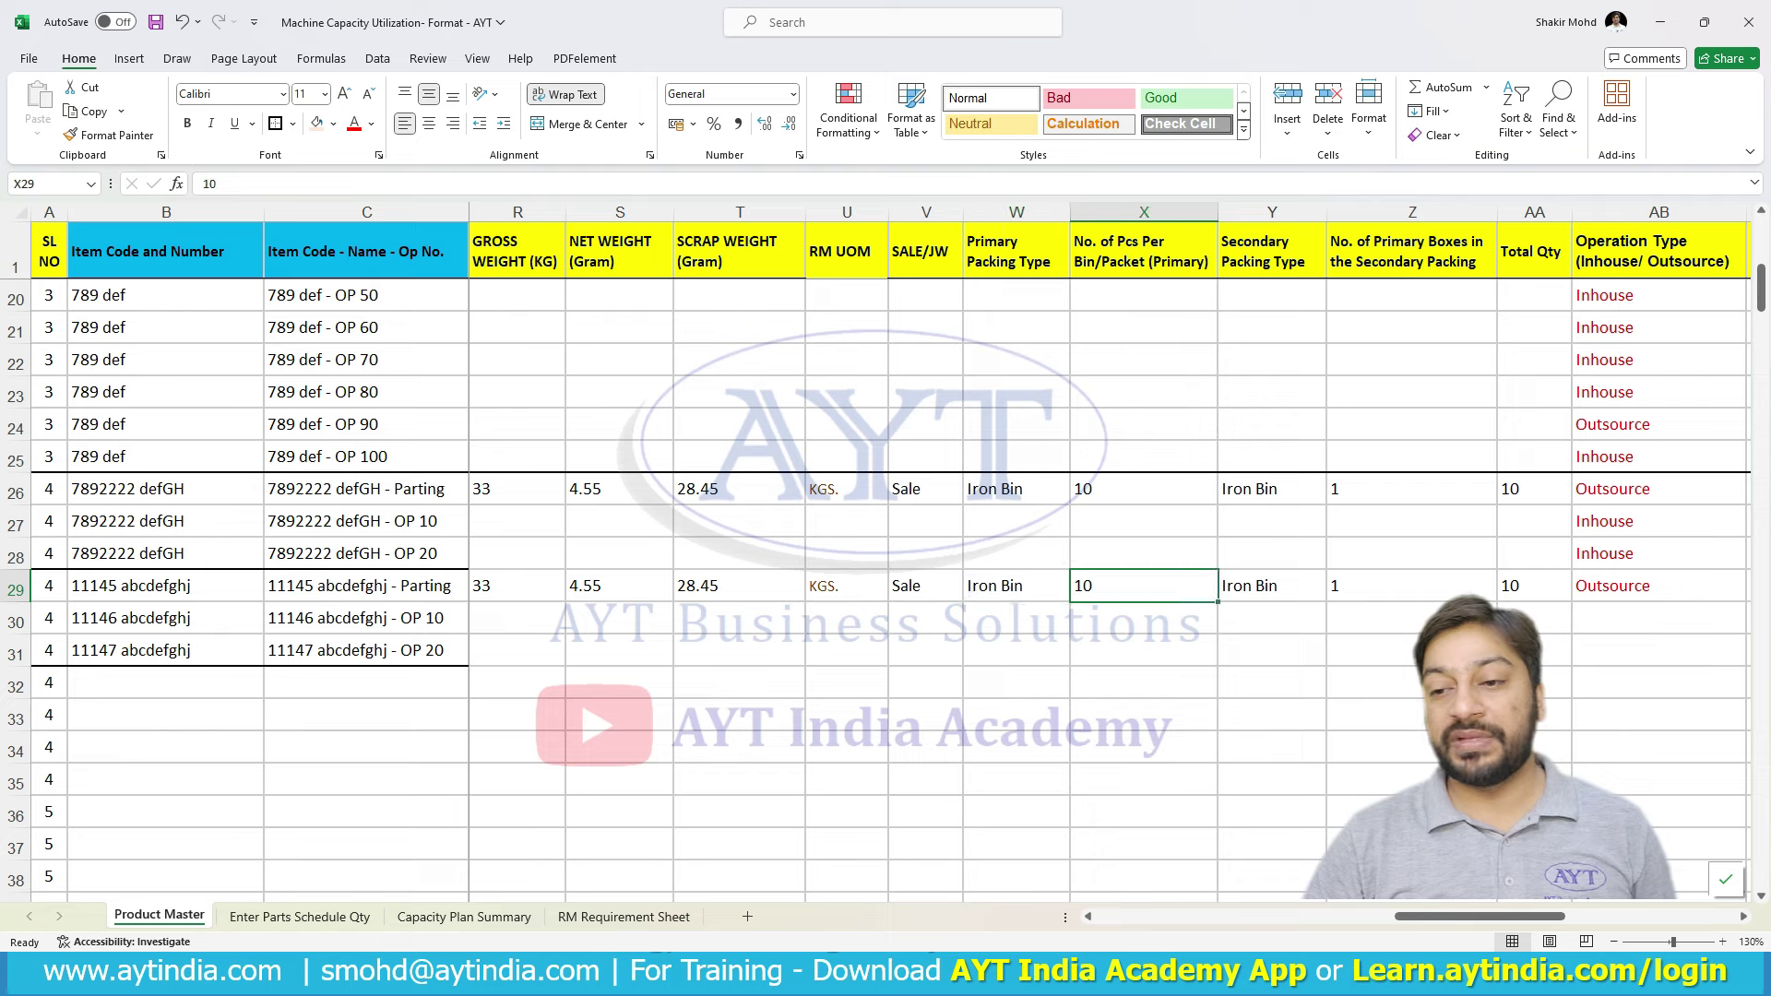
key("Right")
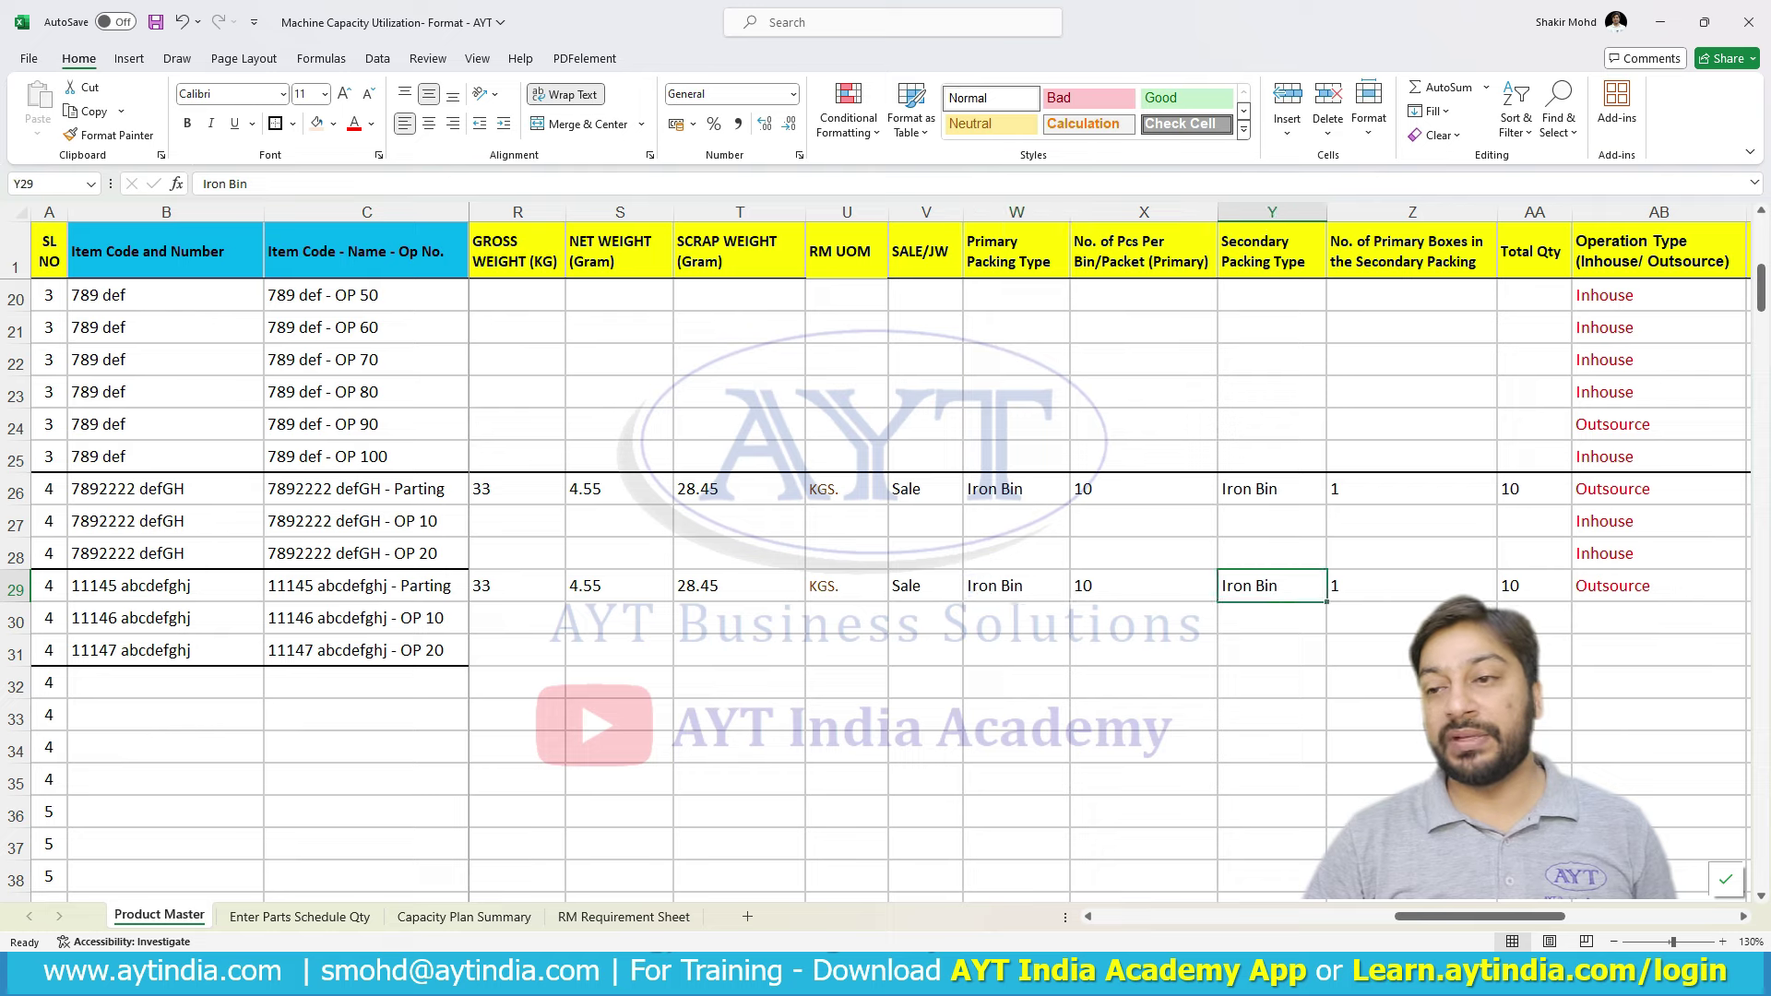
key("Right")
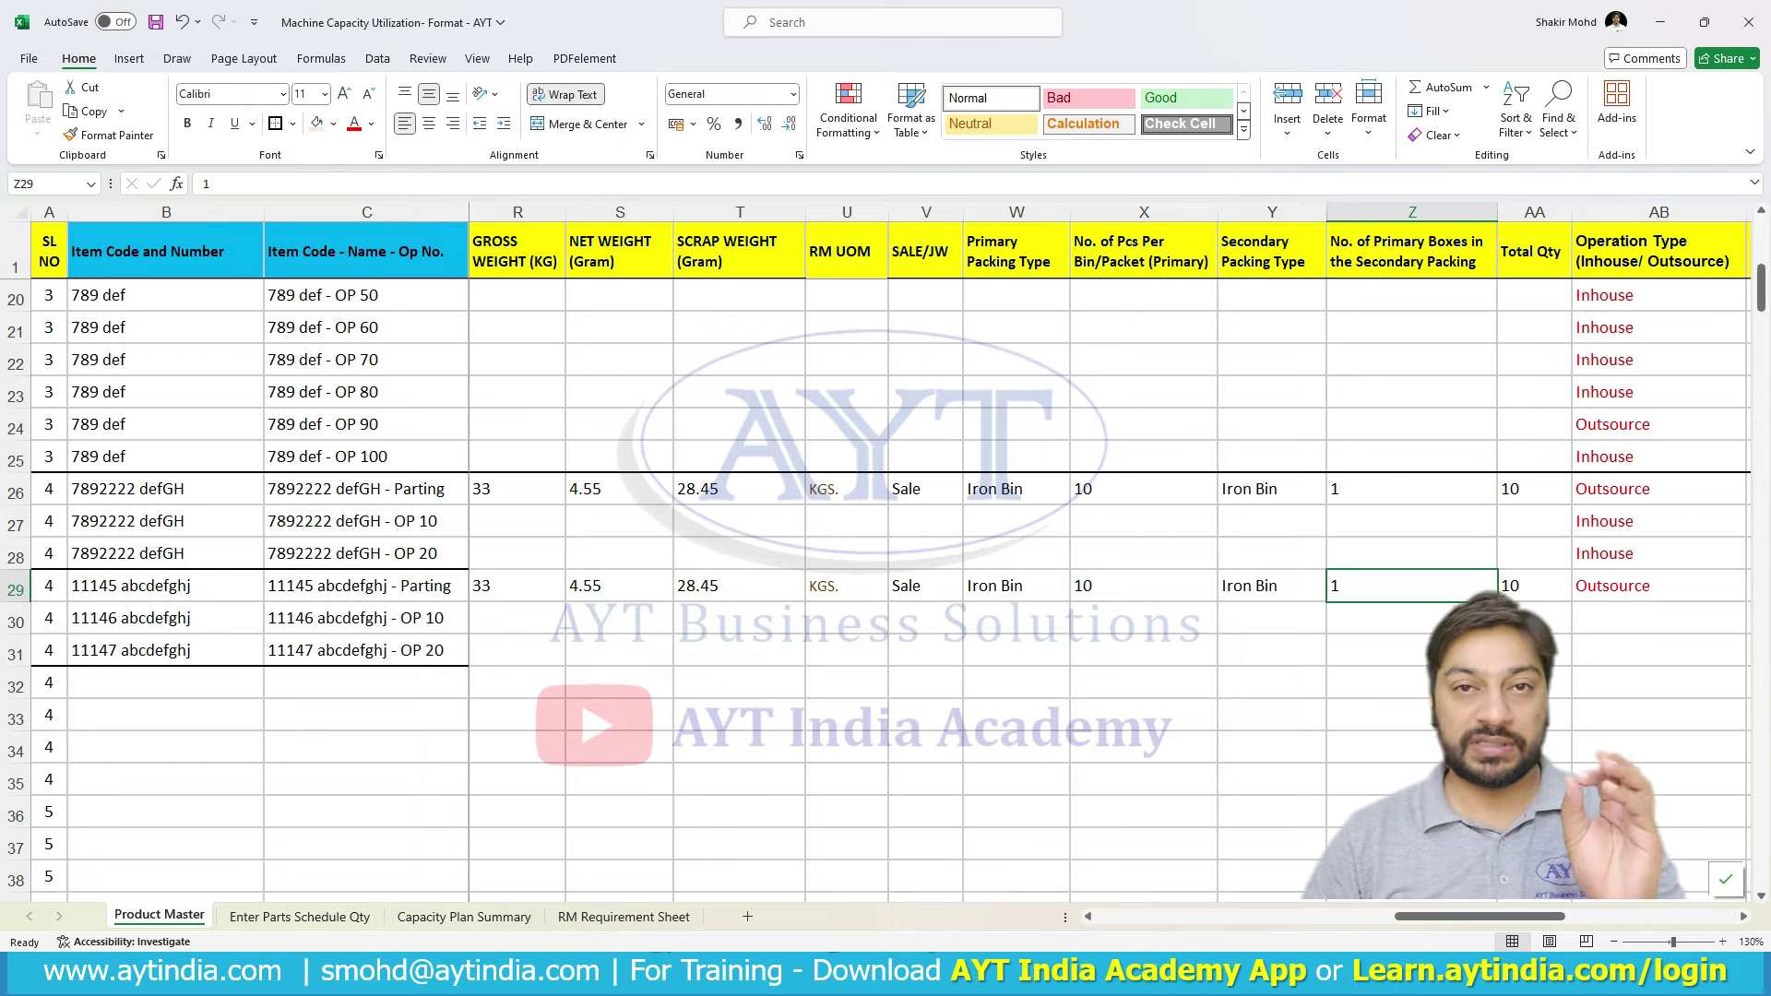
scroll(1107, 553, "right", 4)
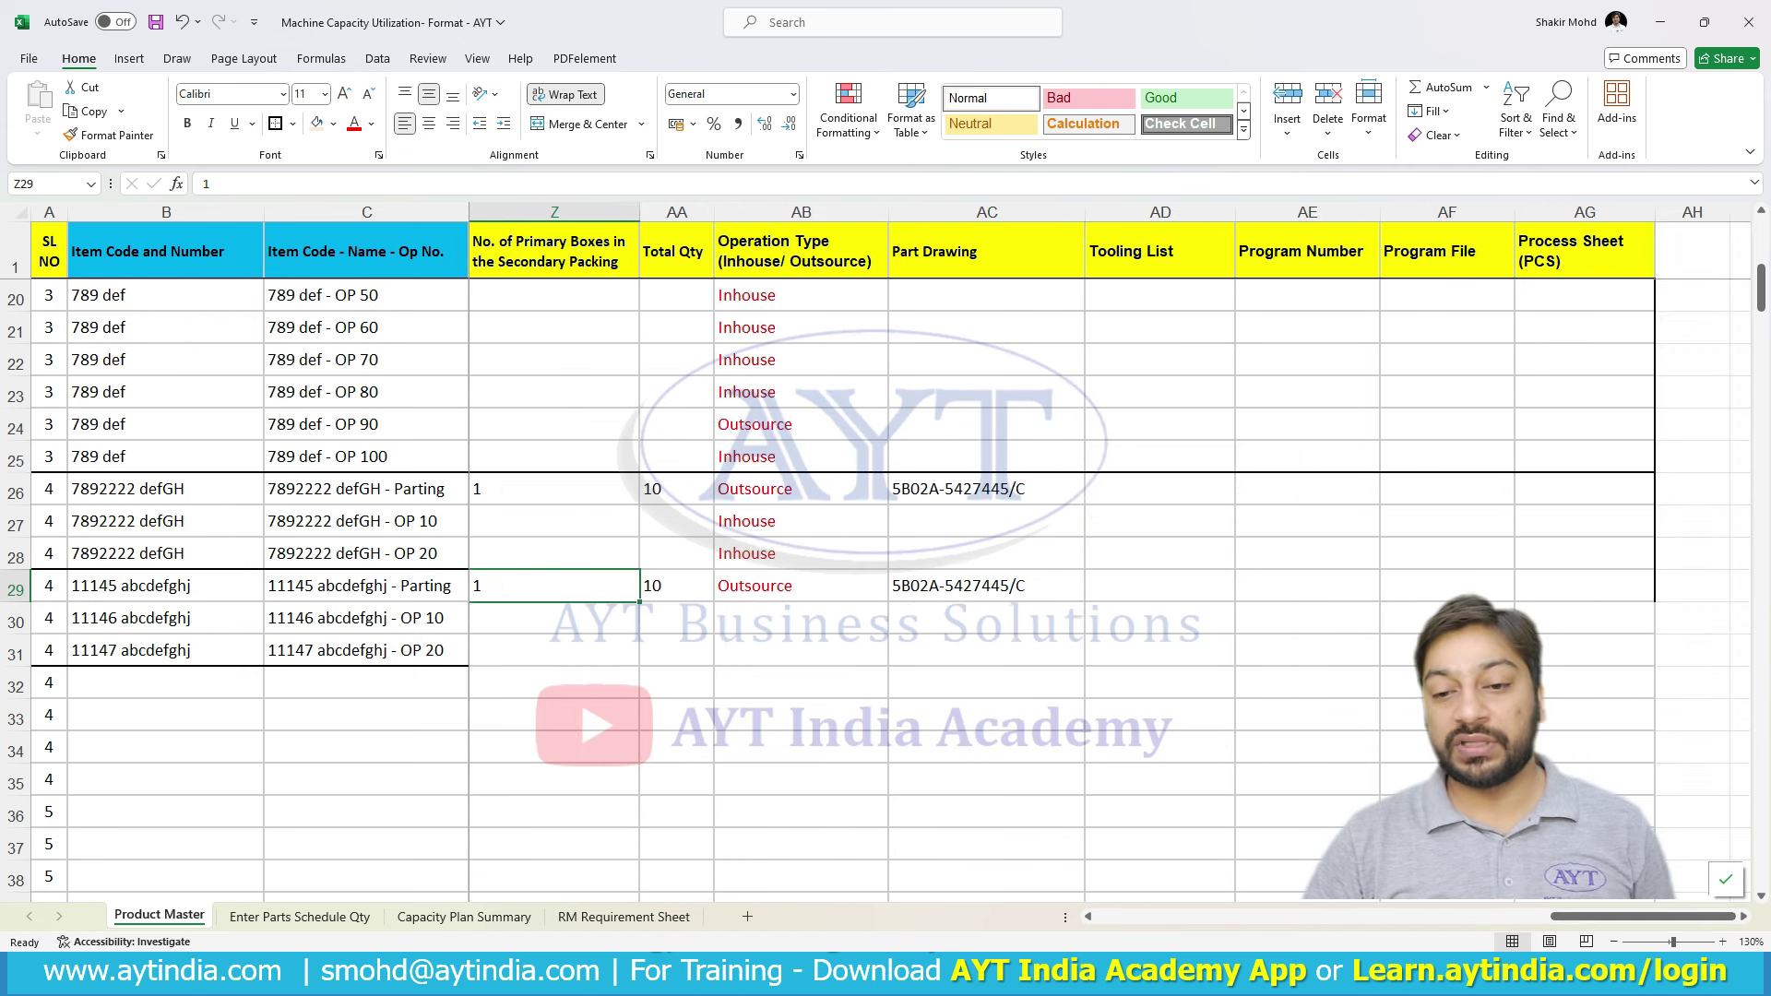
left_click(986, 585)
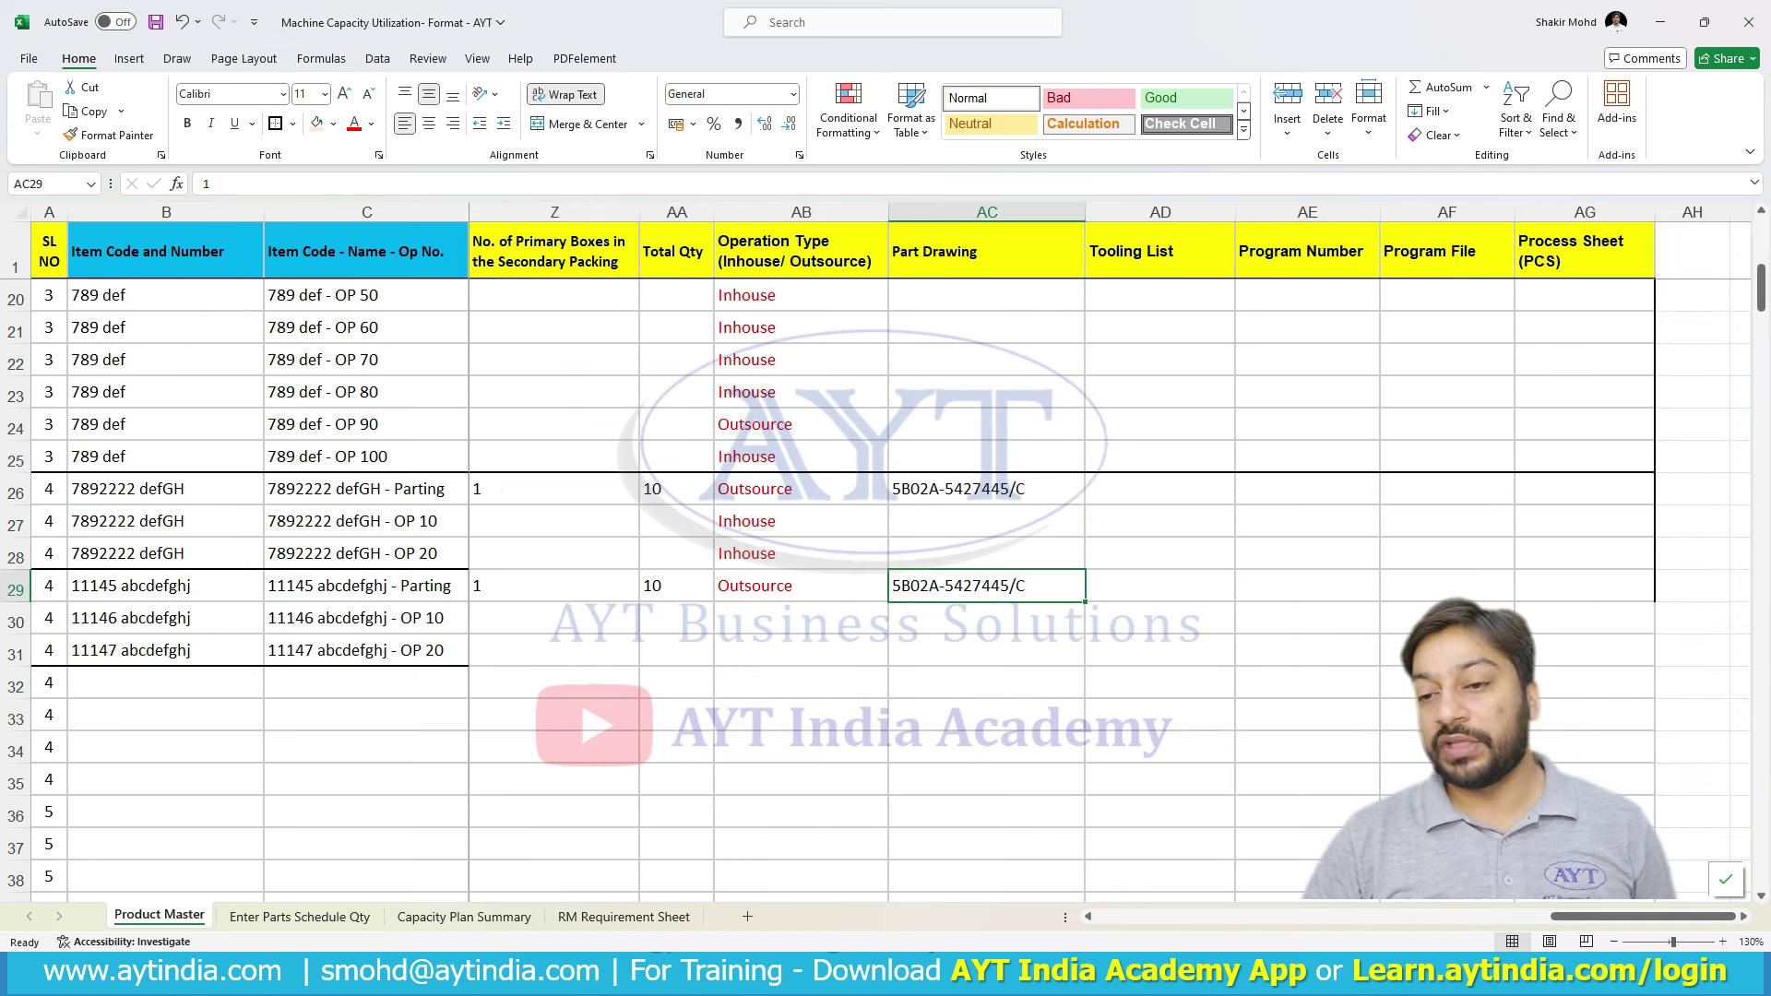
left_click(1160, 585)
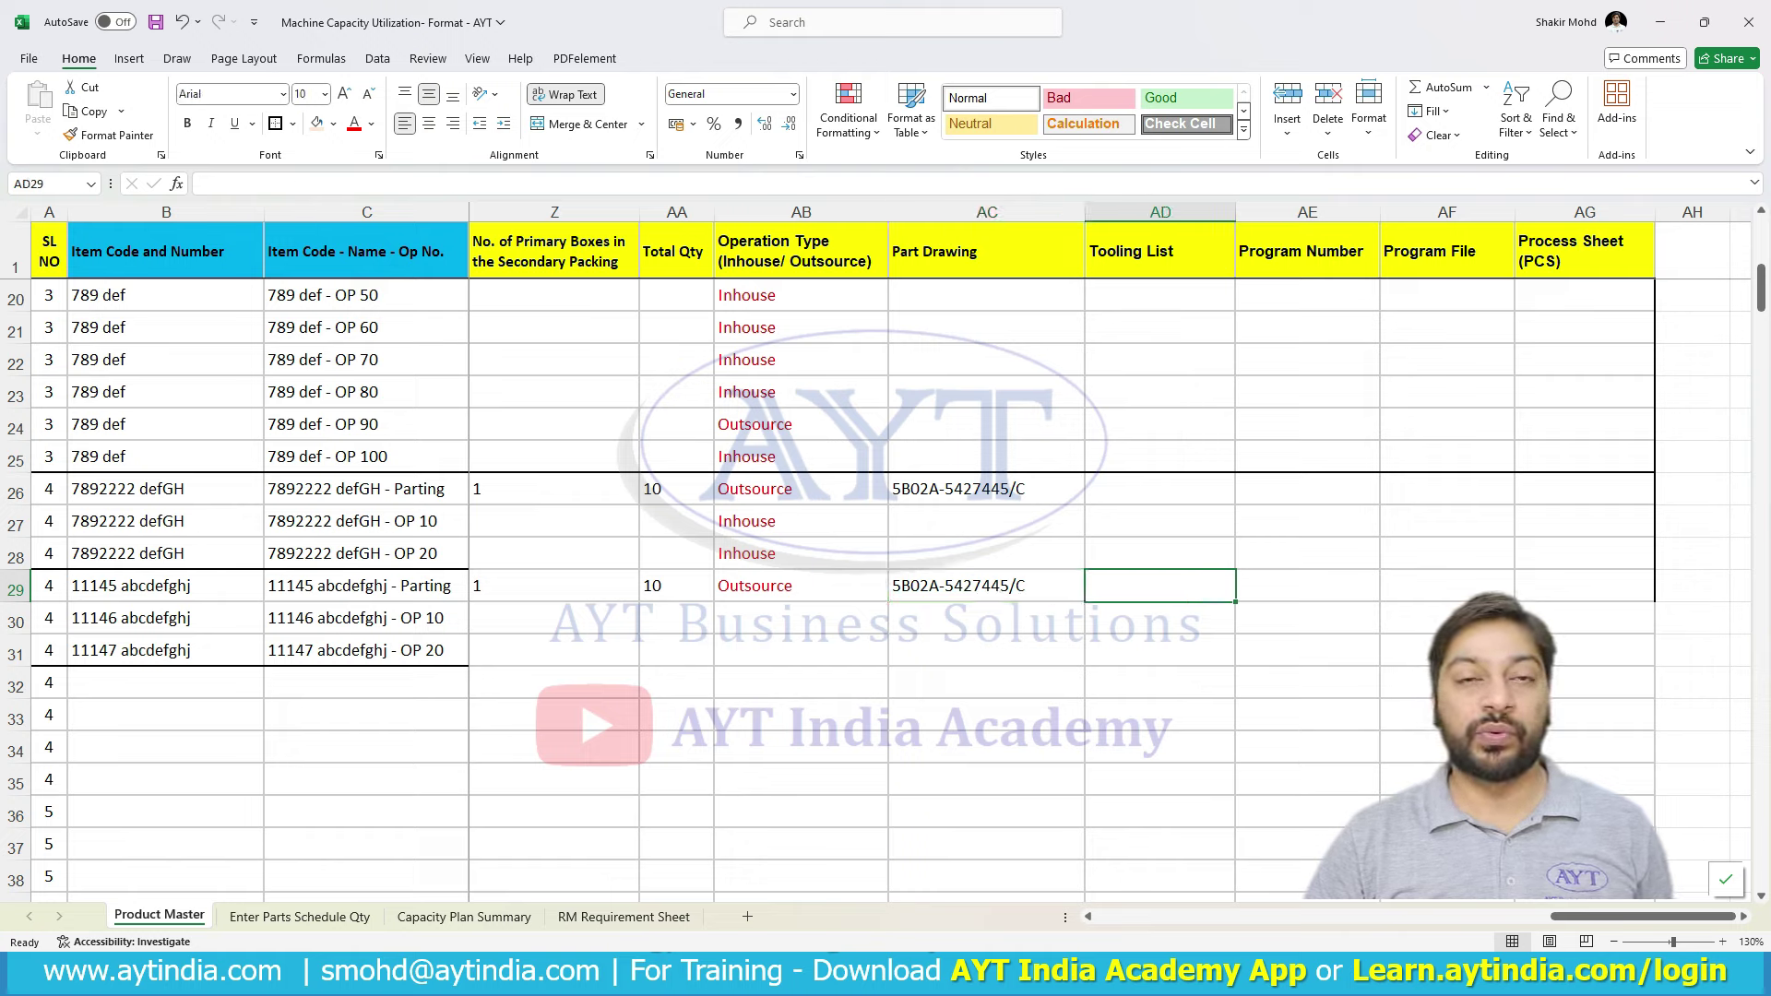
left_click(1307, 585)
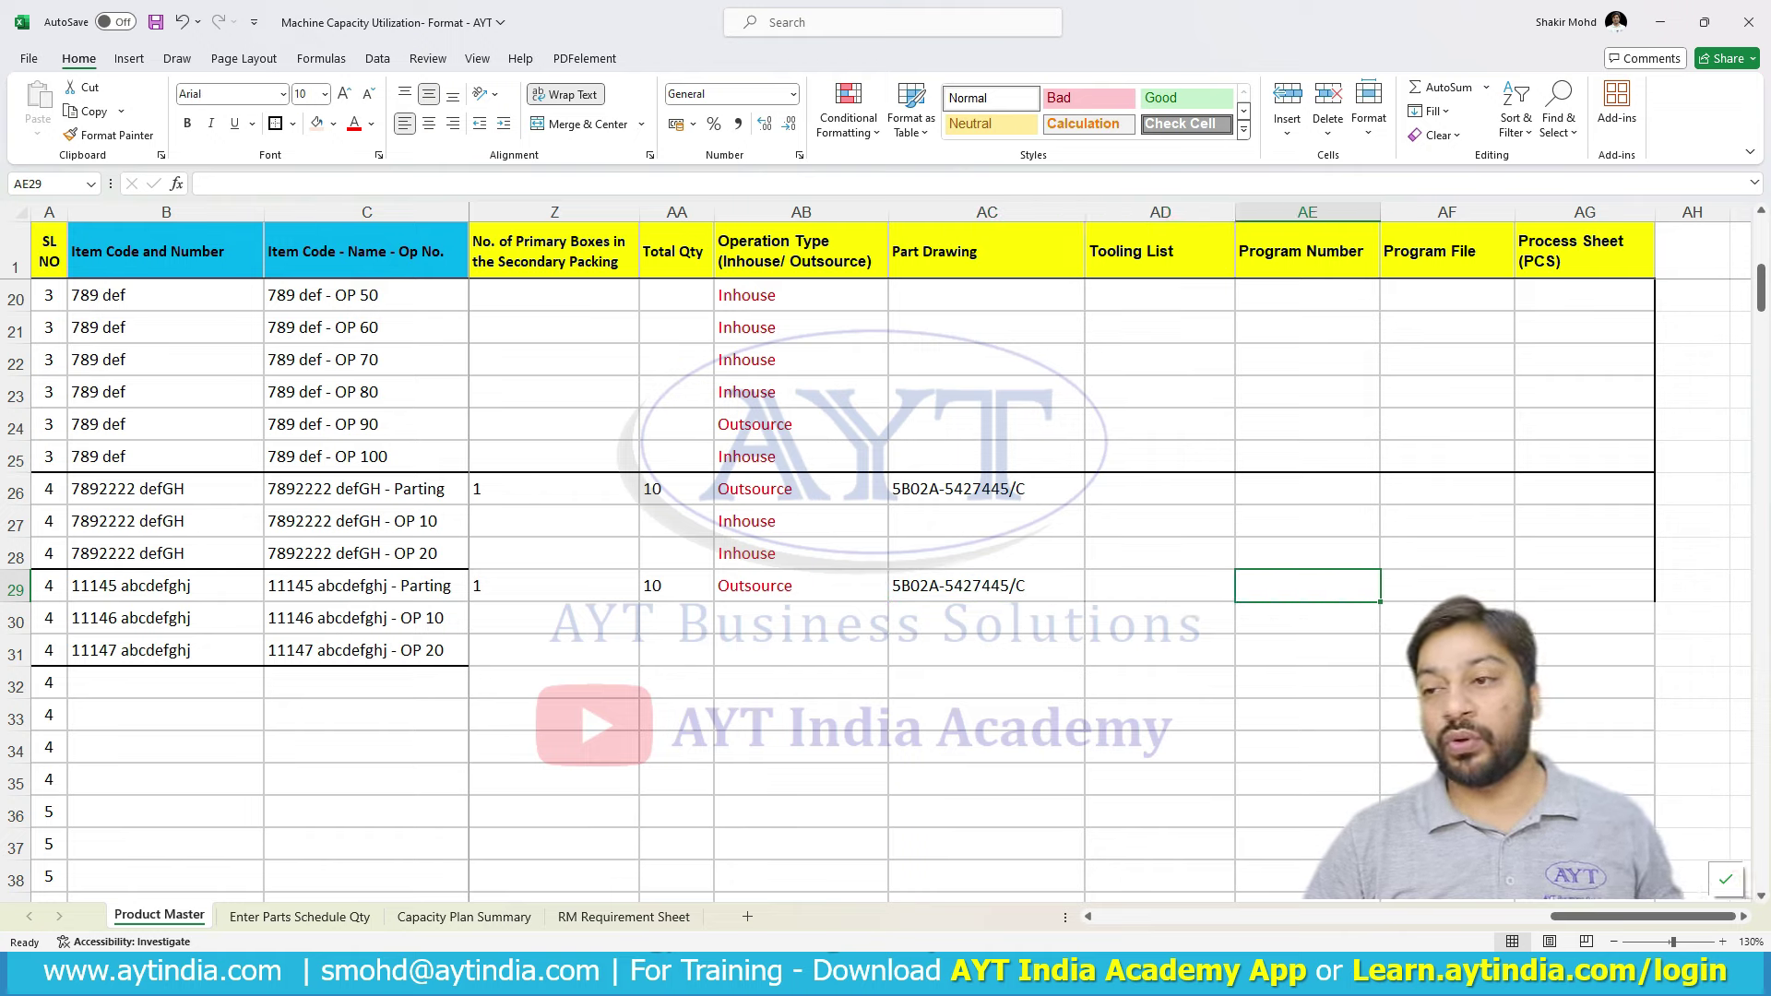
left_click(1447, 585)
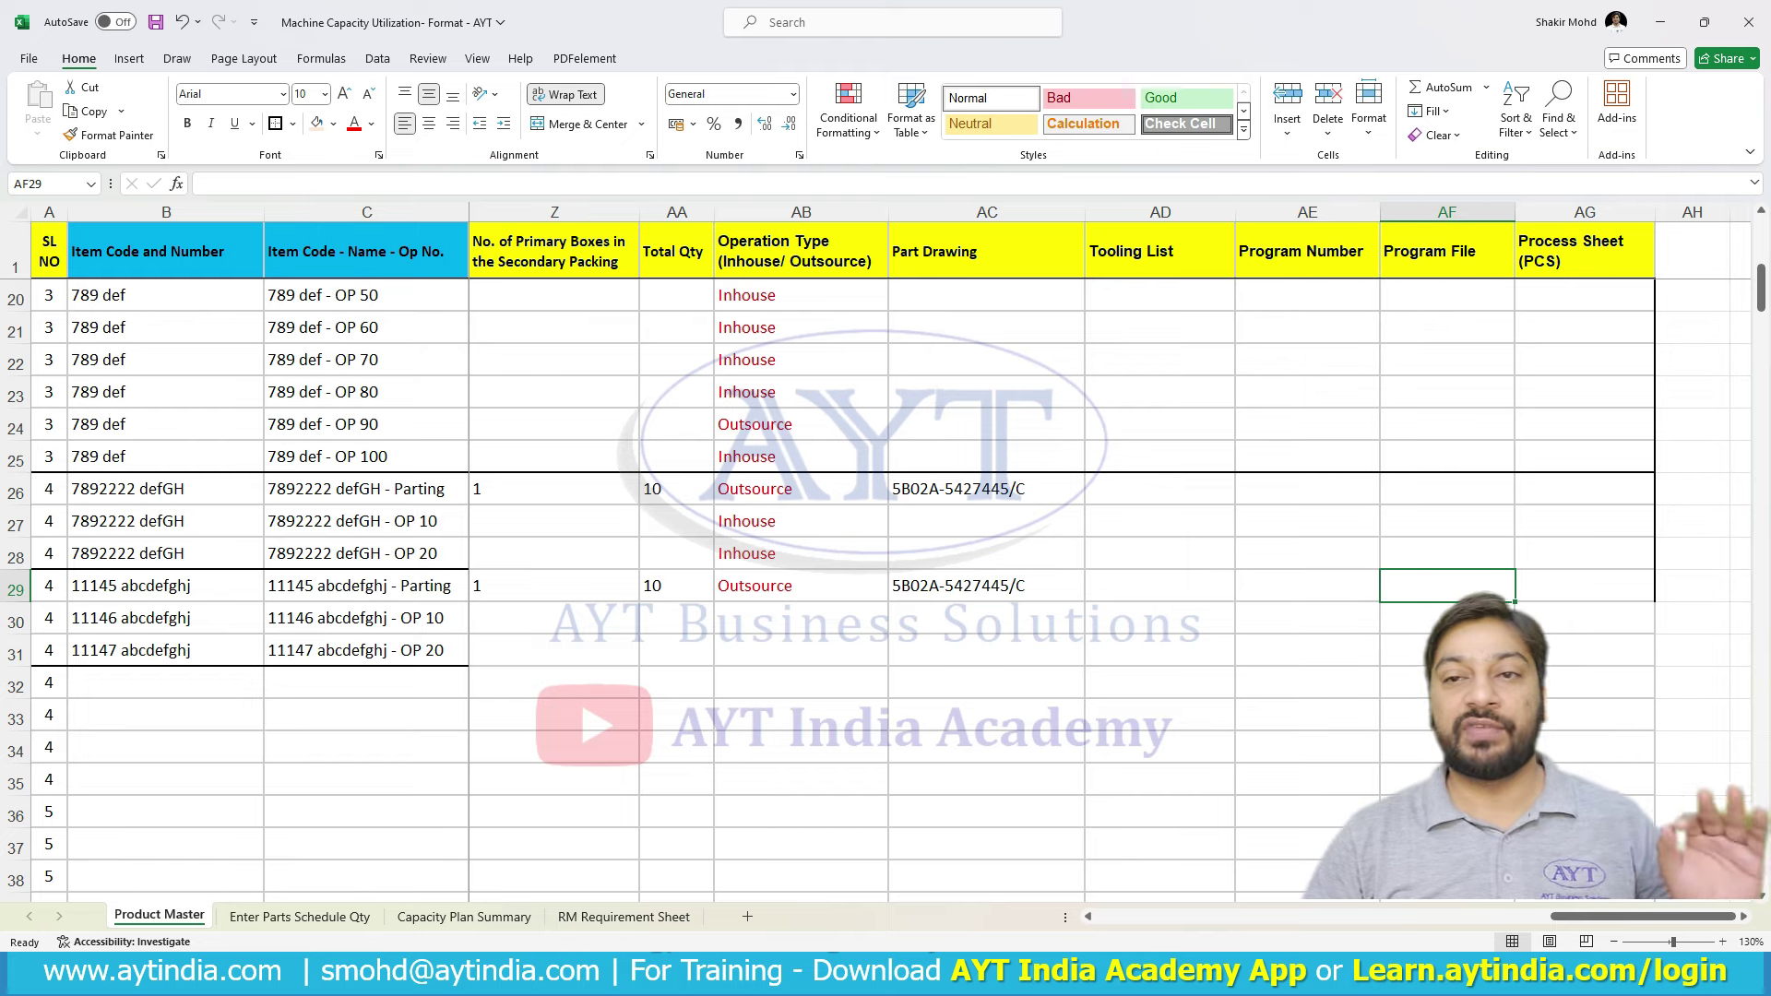
- Set the SL NO to 5 for the new part's three operation rows, A29 to A31
left_click(1585, 585)
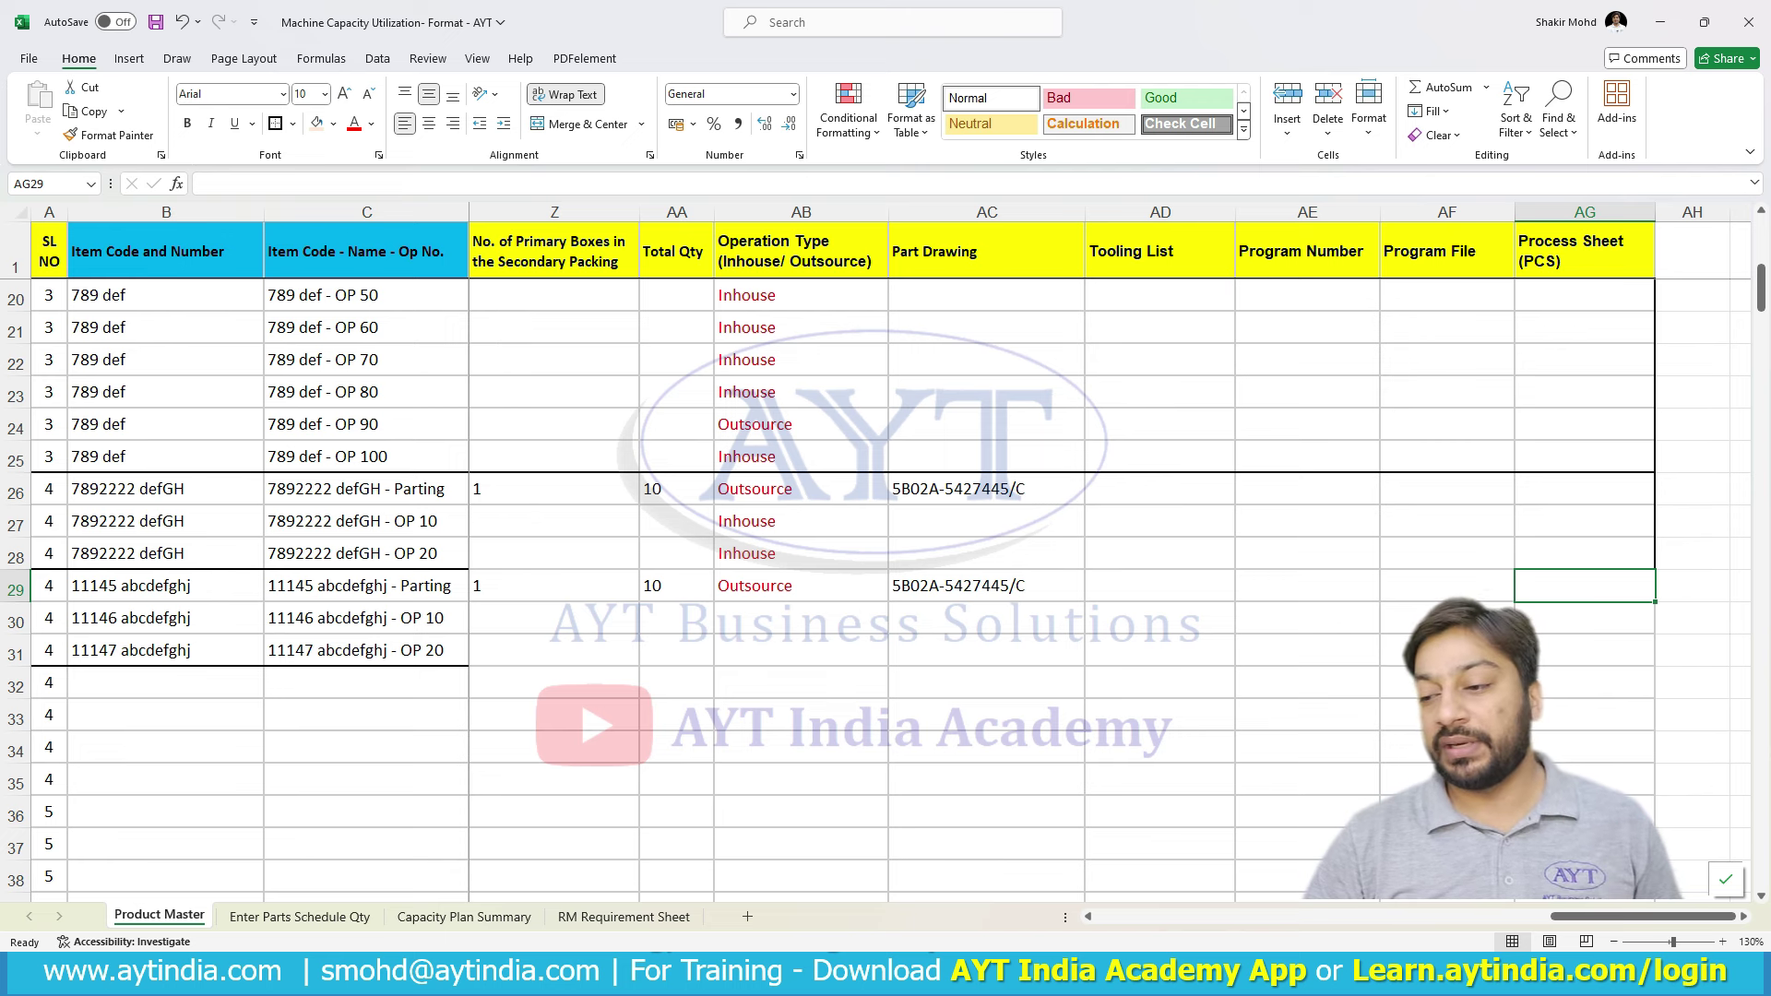
scroll(885, 553, "left", 10)
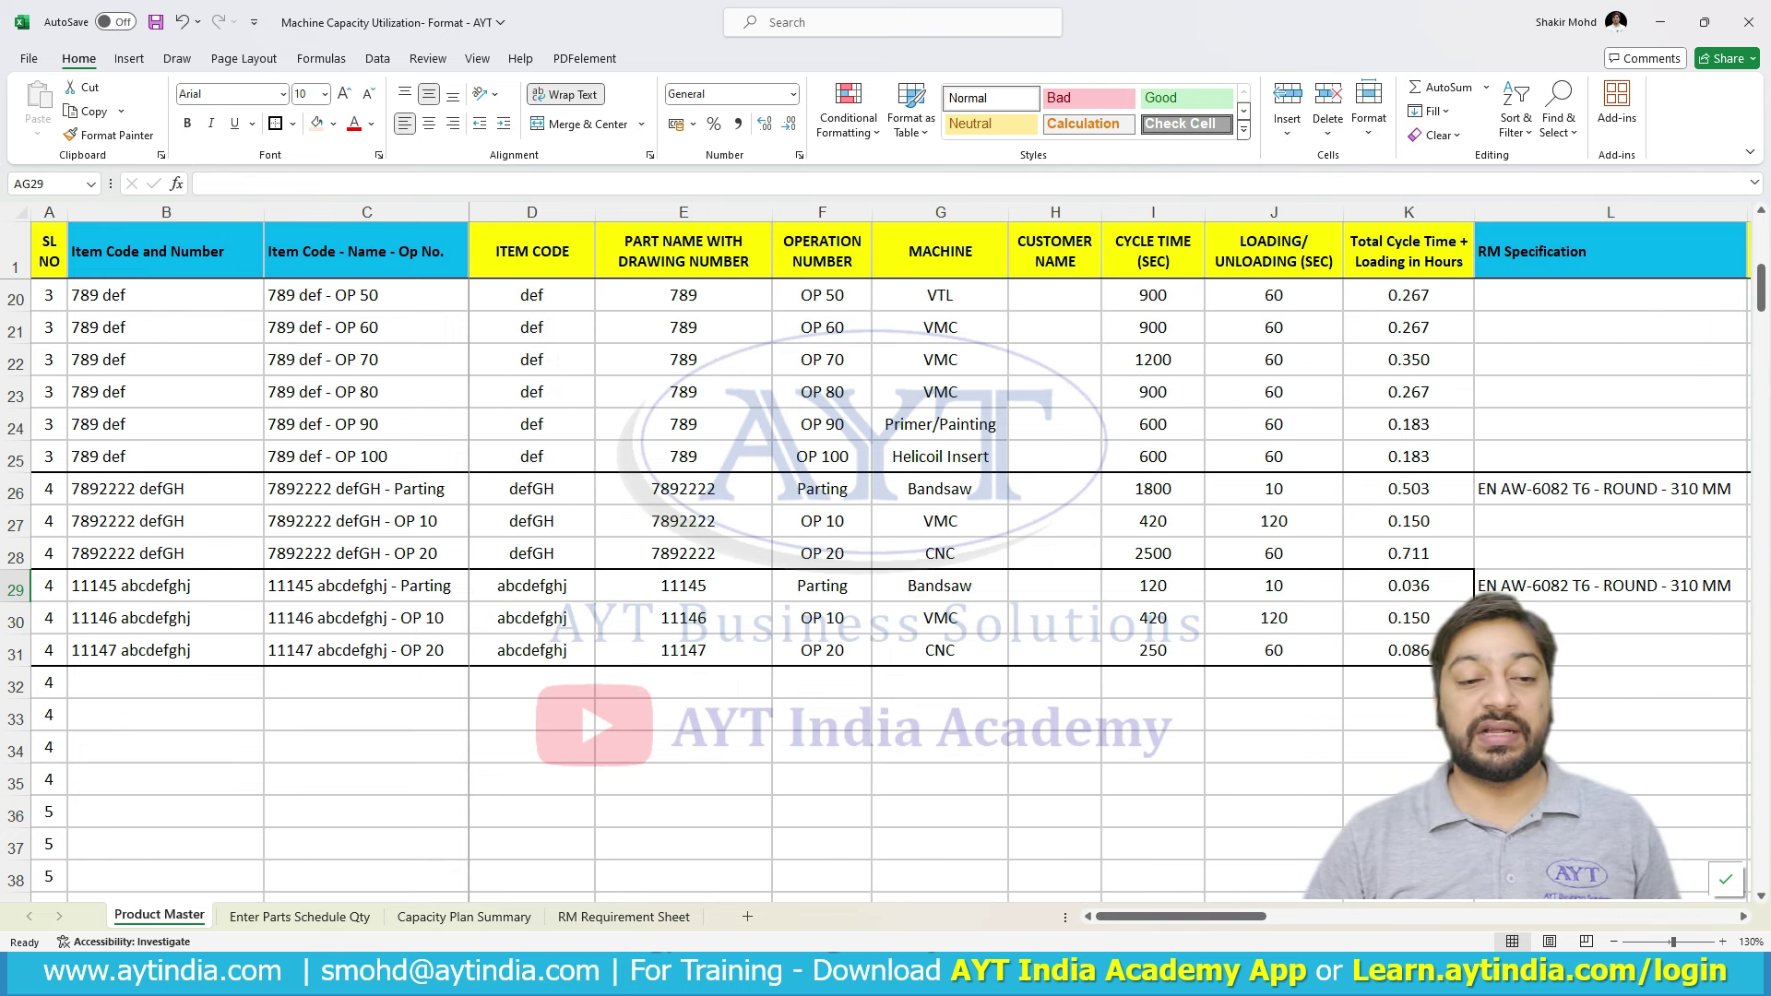
scroll(885, 553, "up", 2)
scroll(886, 554, "down", 3)
key("Home")
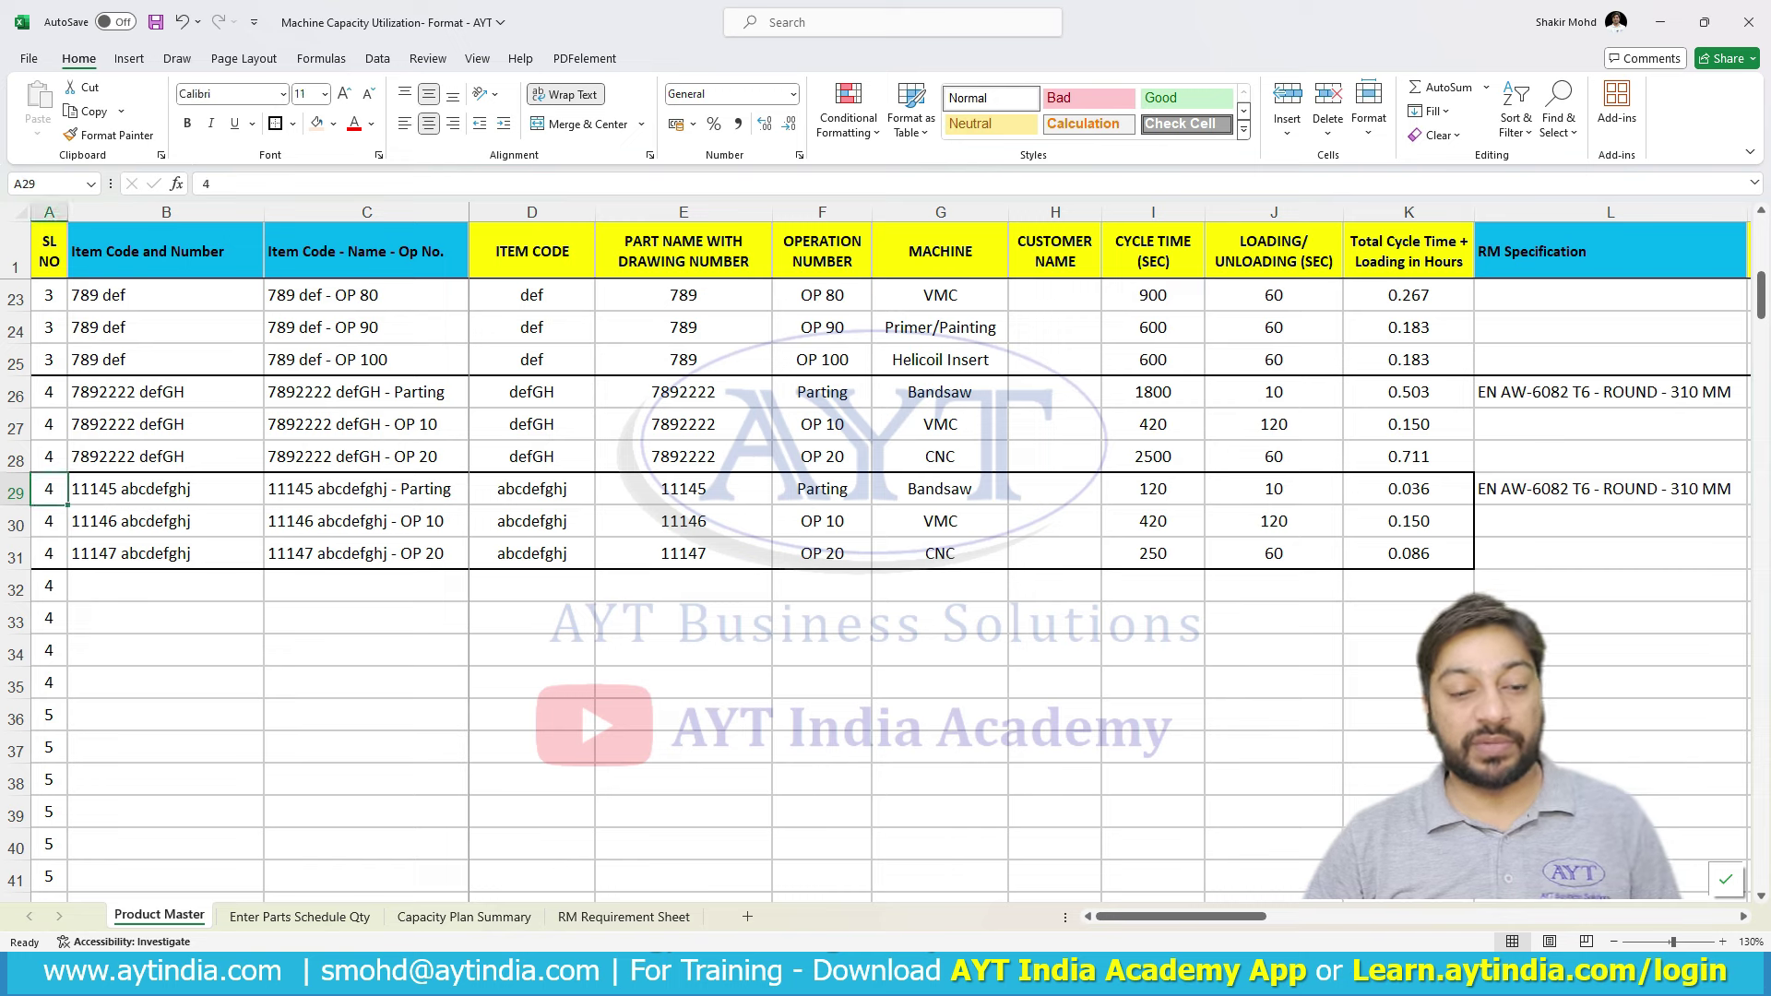
type("56")
key("BackSpace")
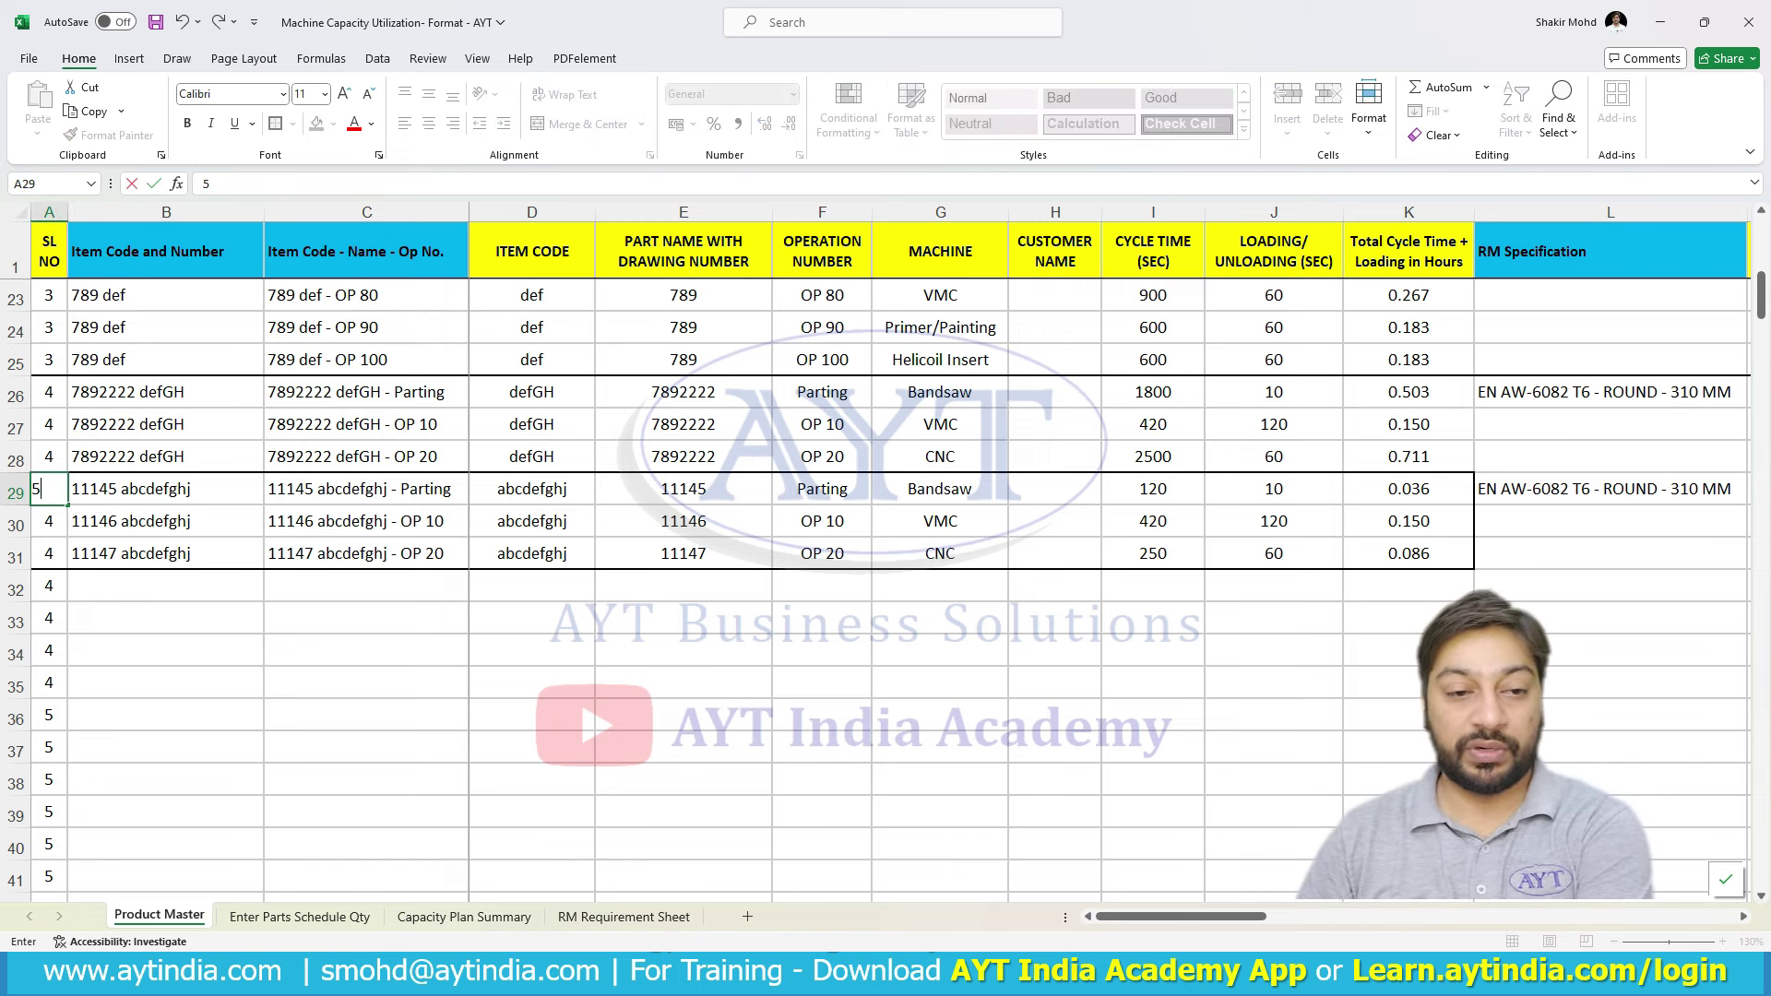
key("Return")
left_click(49, 489)
mouse_move(68, 504)
left_mouse_down()
mouse_move(67, 561)
mouse_move(49, 521)
left_mouse_up()
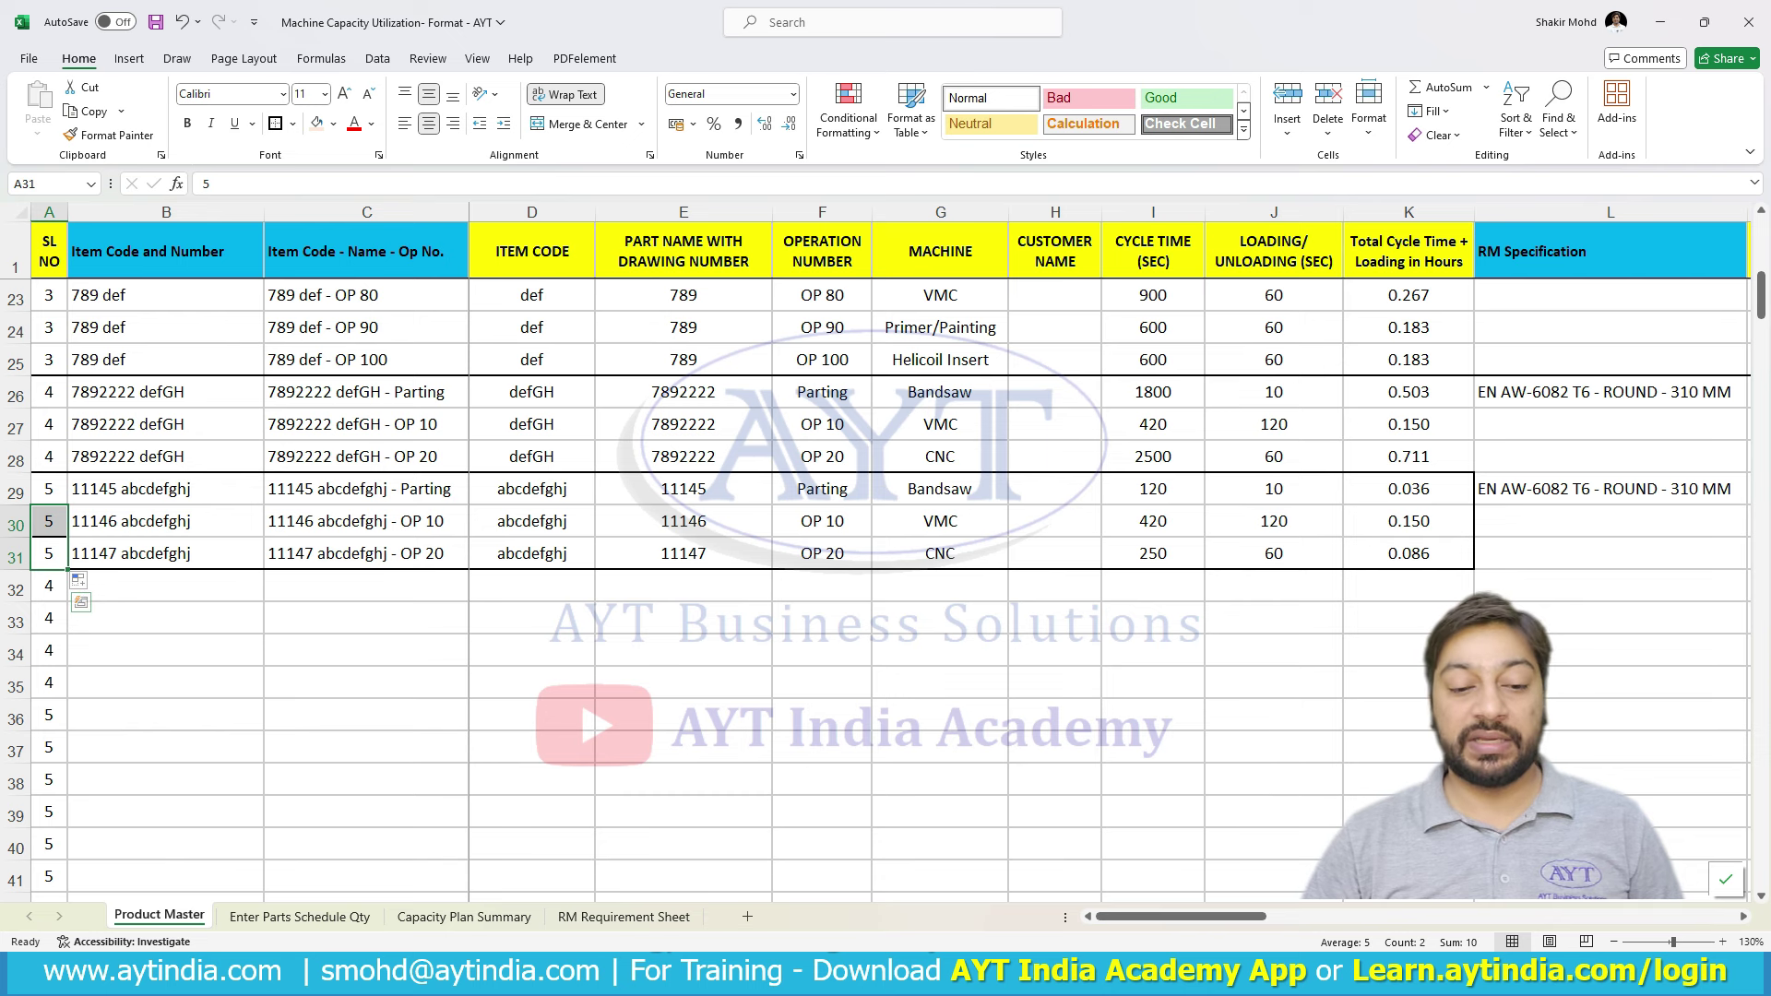
- Check the item list in Enter Parts Schedule Qty and fill Product Master's C29 formula down to C31
left_click(300, 917)
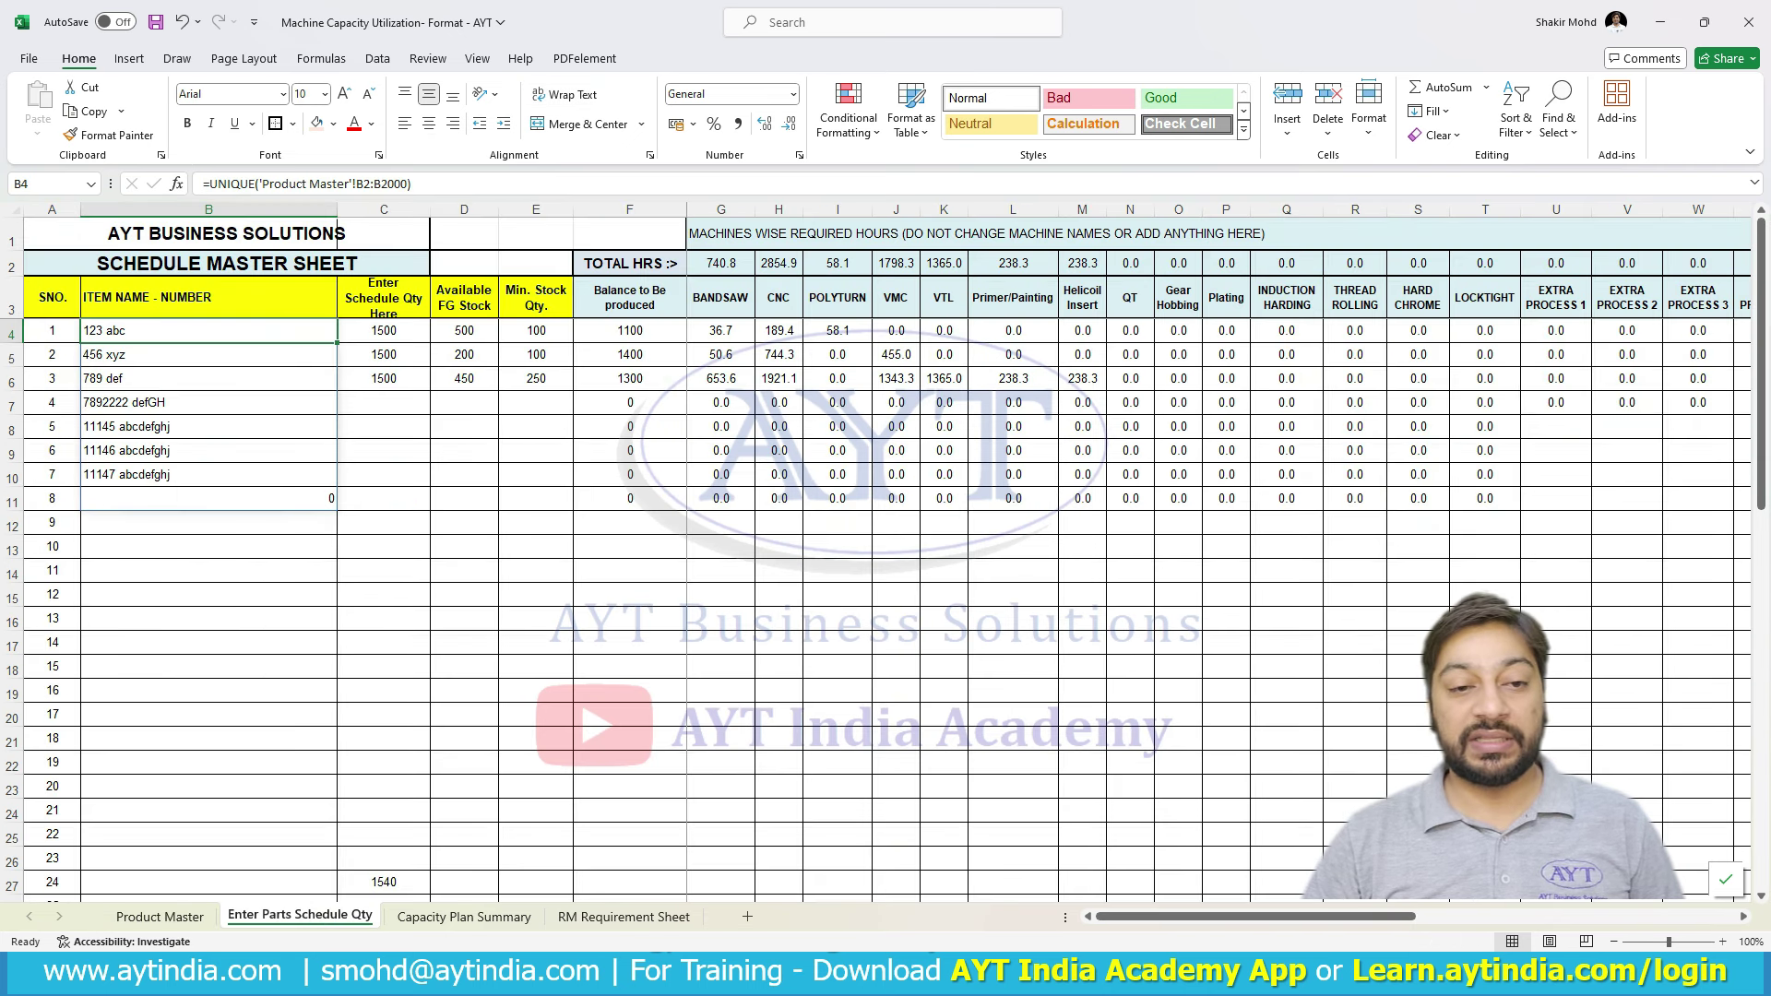
left_click(208, 402)
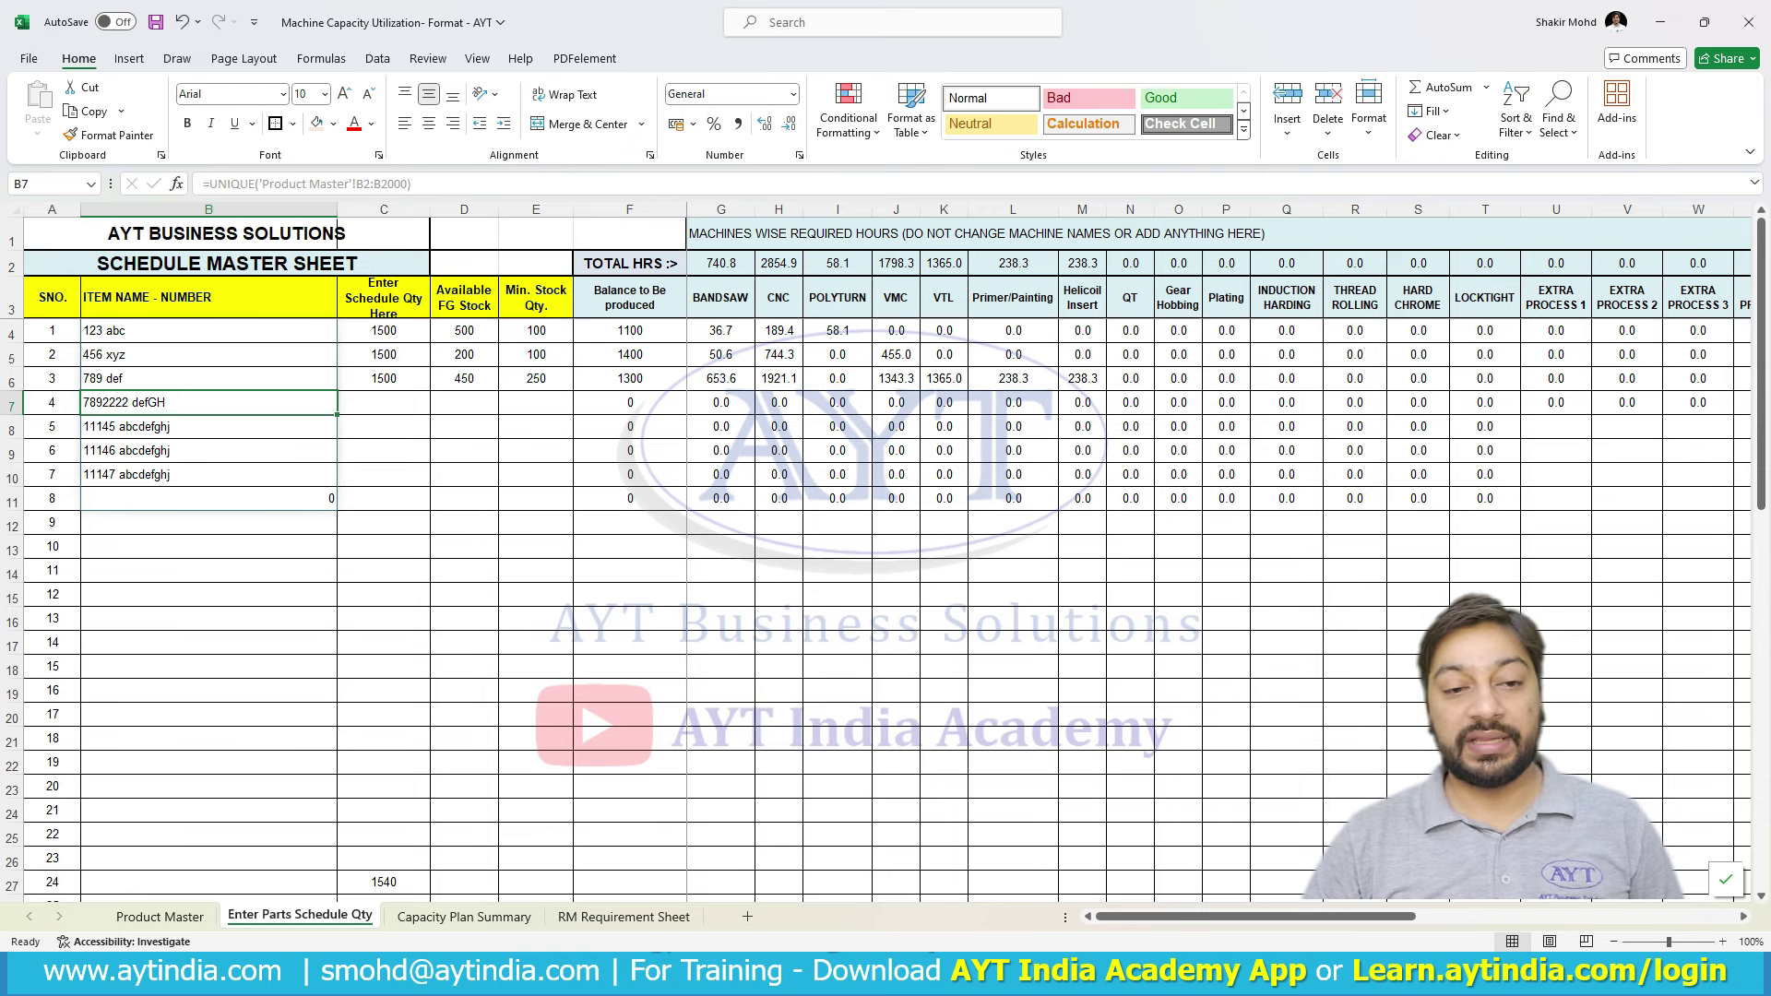
key("ctrl+Page_Up")
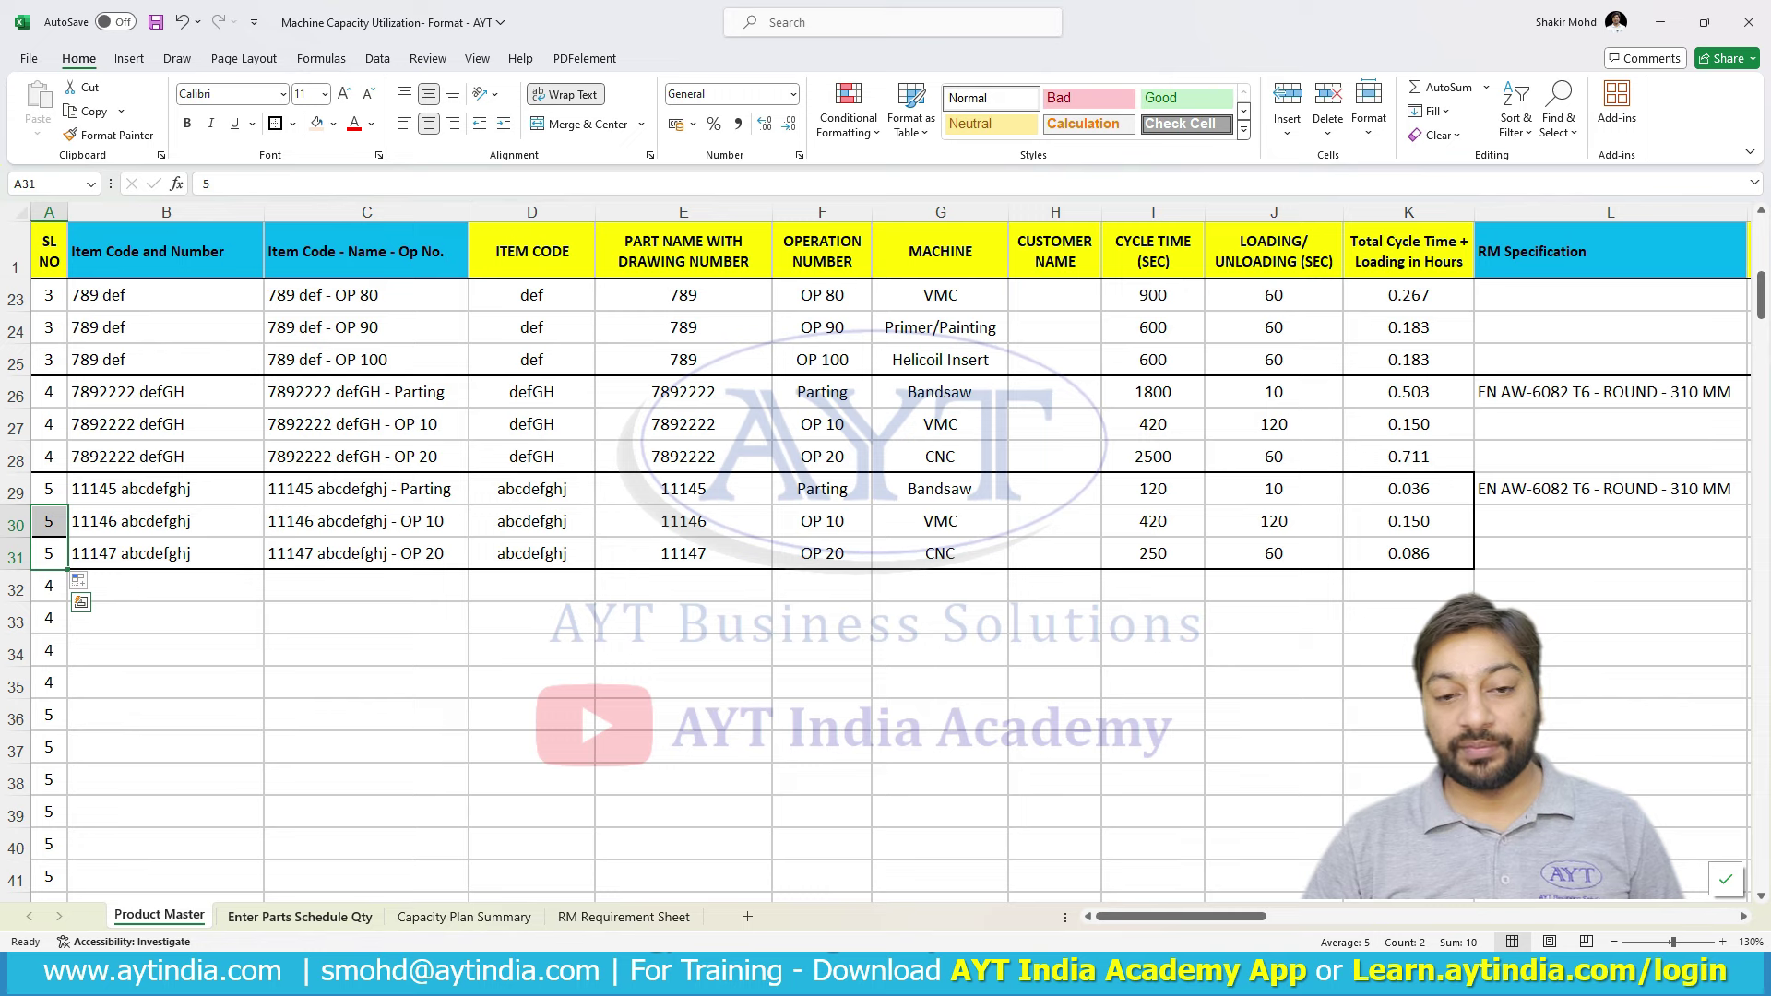
left_click_drag(367, 489, 366, 557)
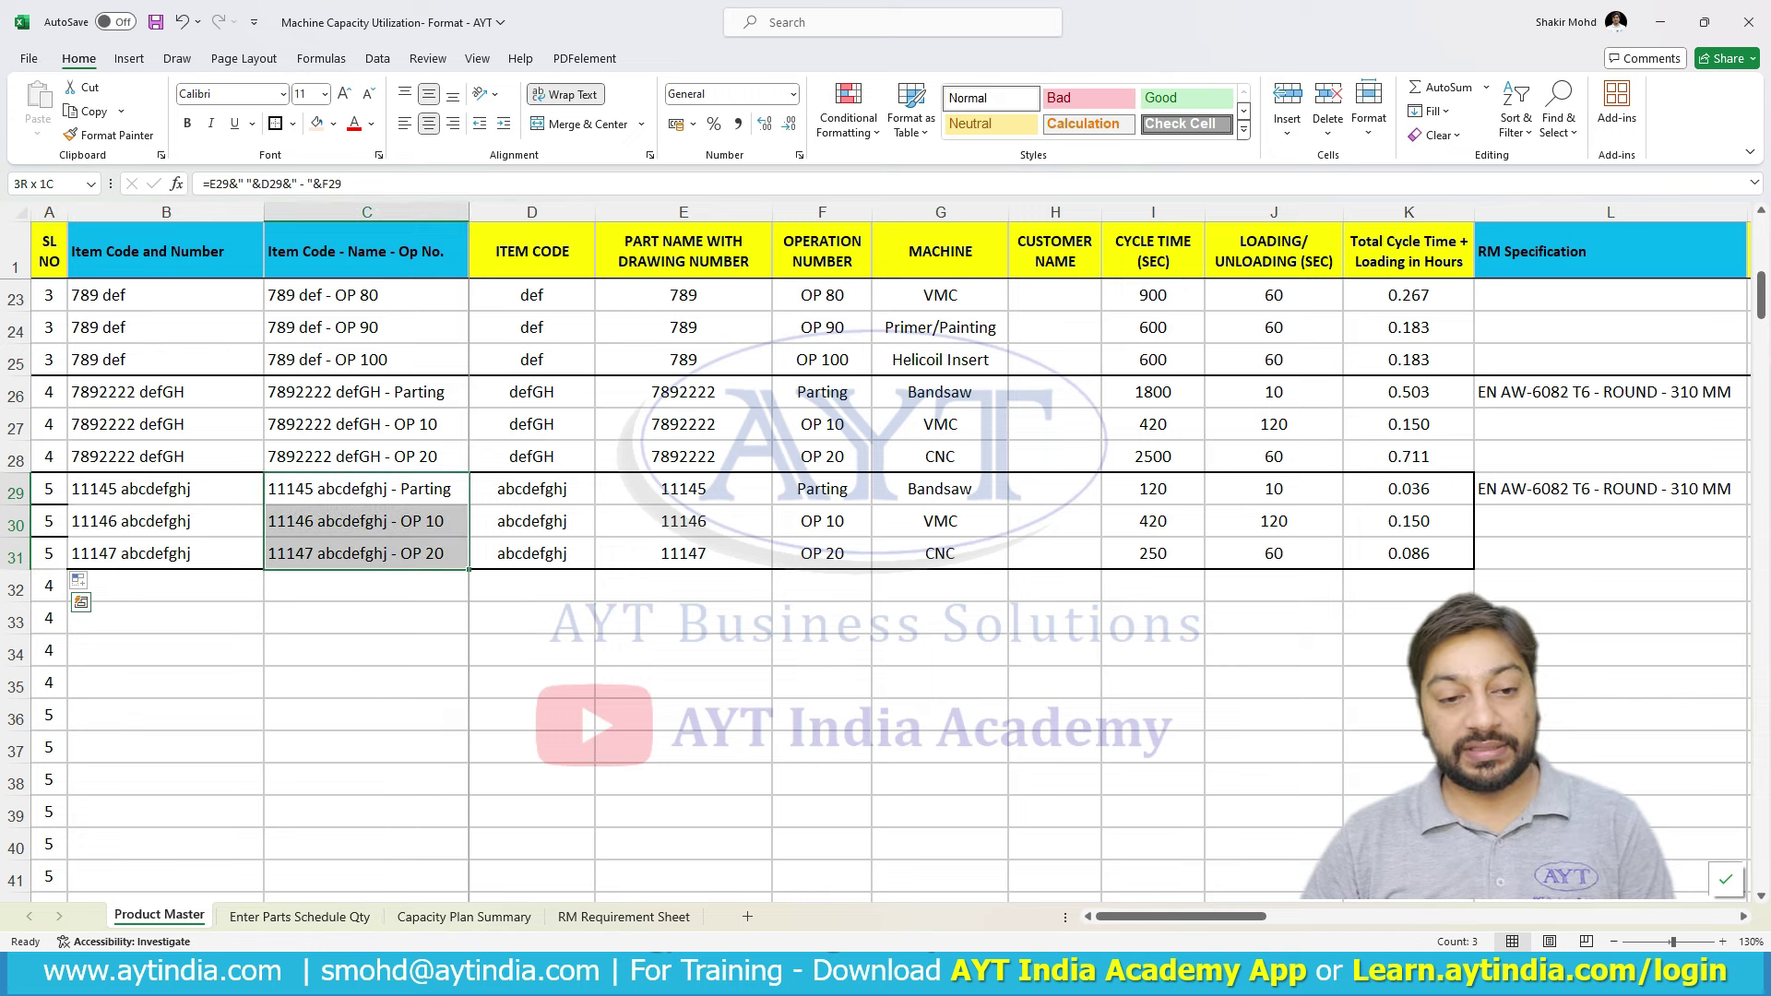
key("ctrl+d")
left_click(366, 618)
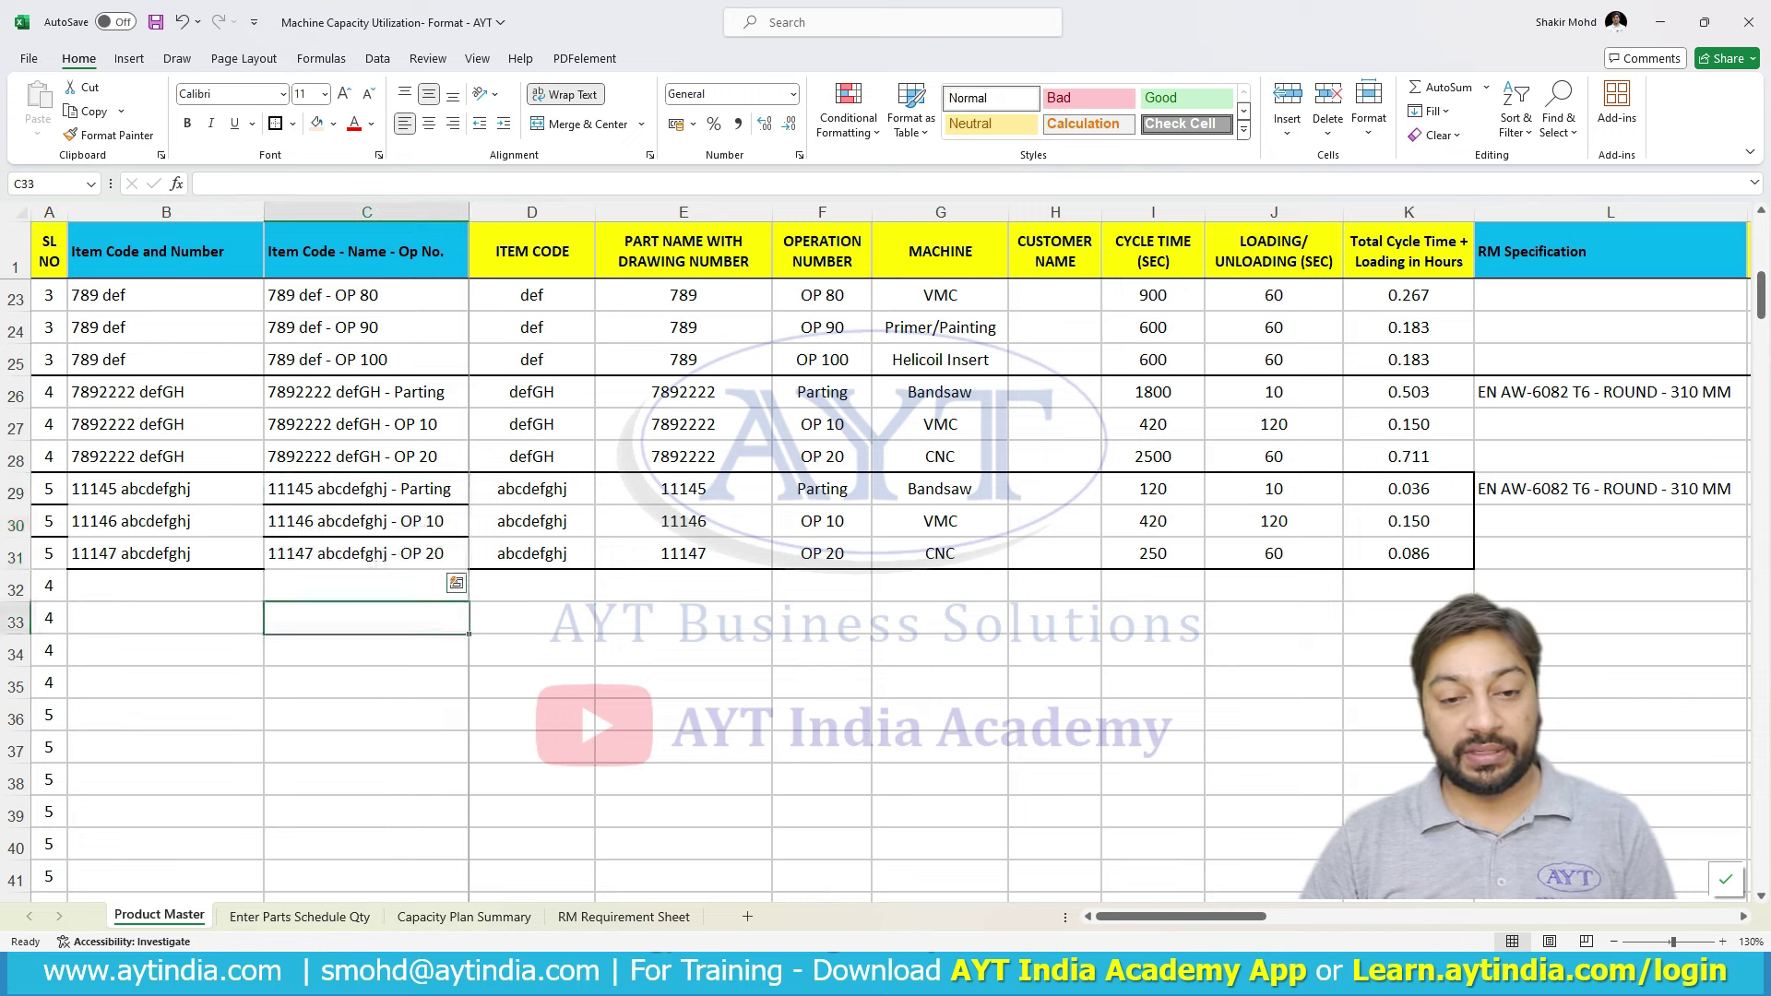
- Fill the part number 11145 from E29 down through E31 so all three operations share it
left_click(366, 489)
key("Right")
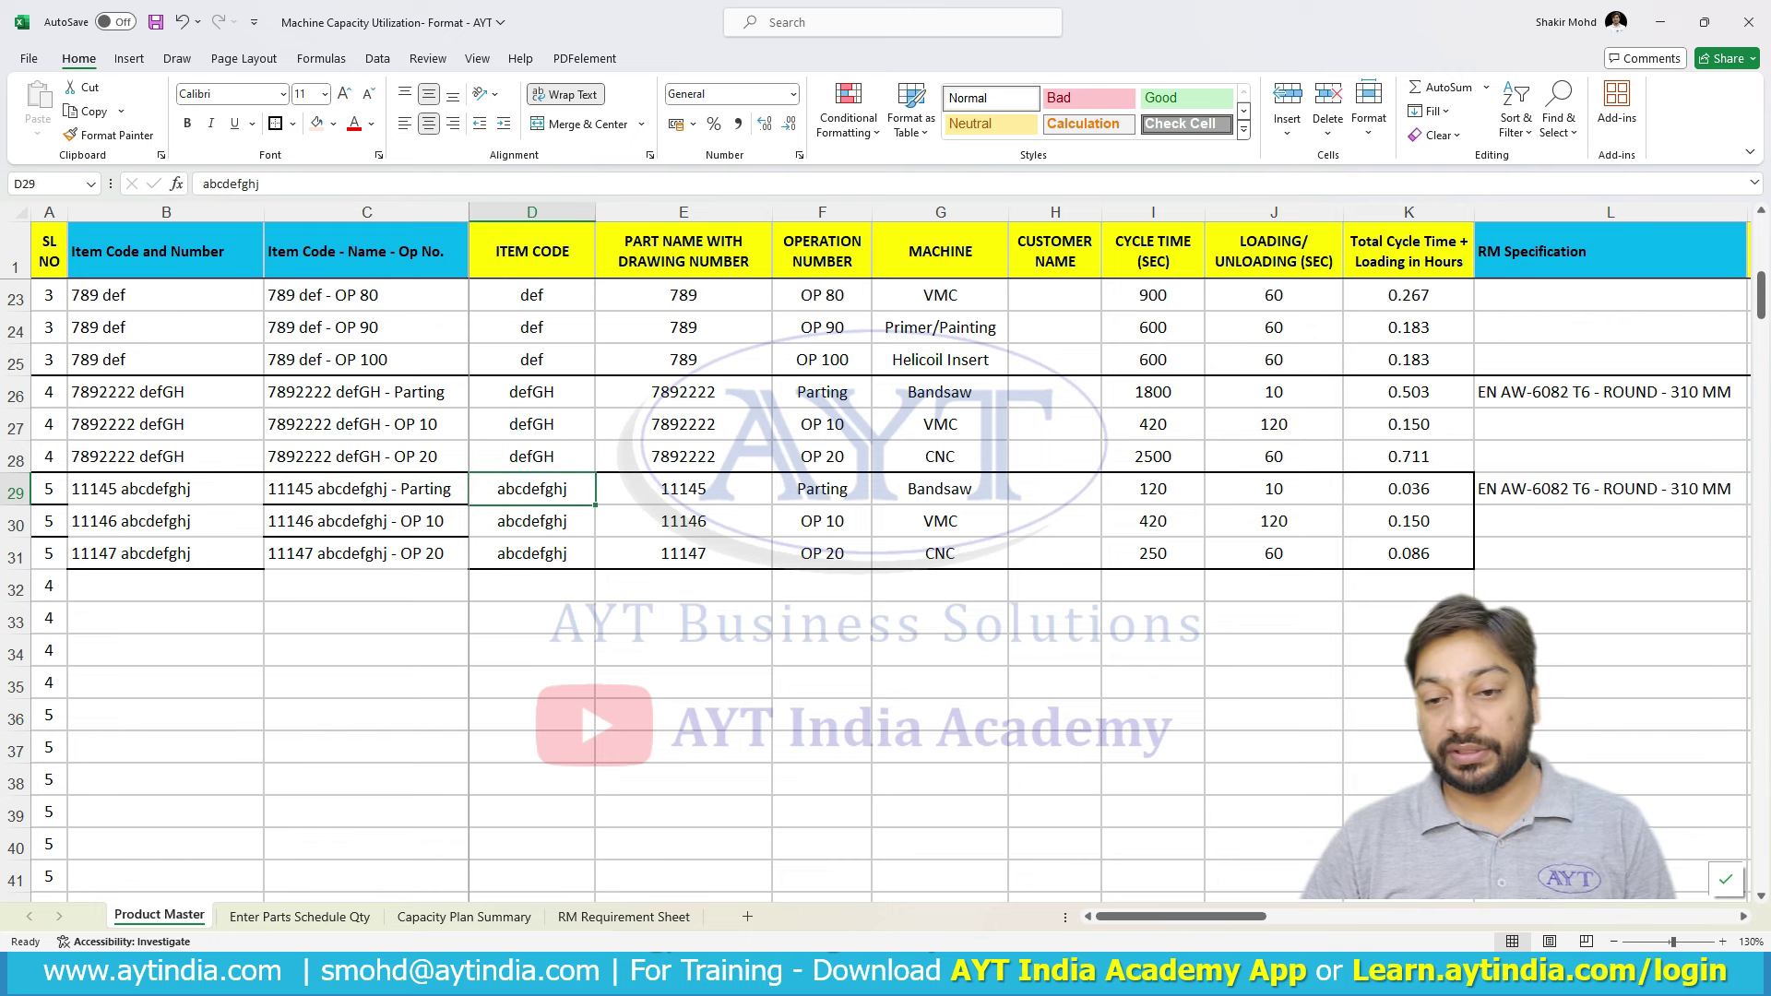
key("Right")
key("shift+Down")
key("shift+Down")
key("ctrl+d")
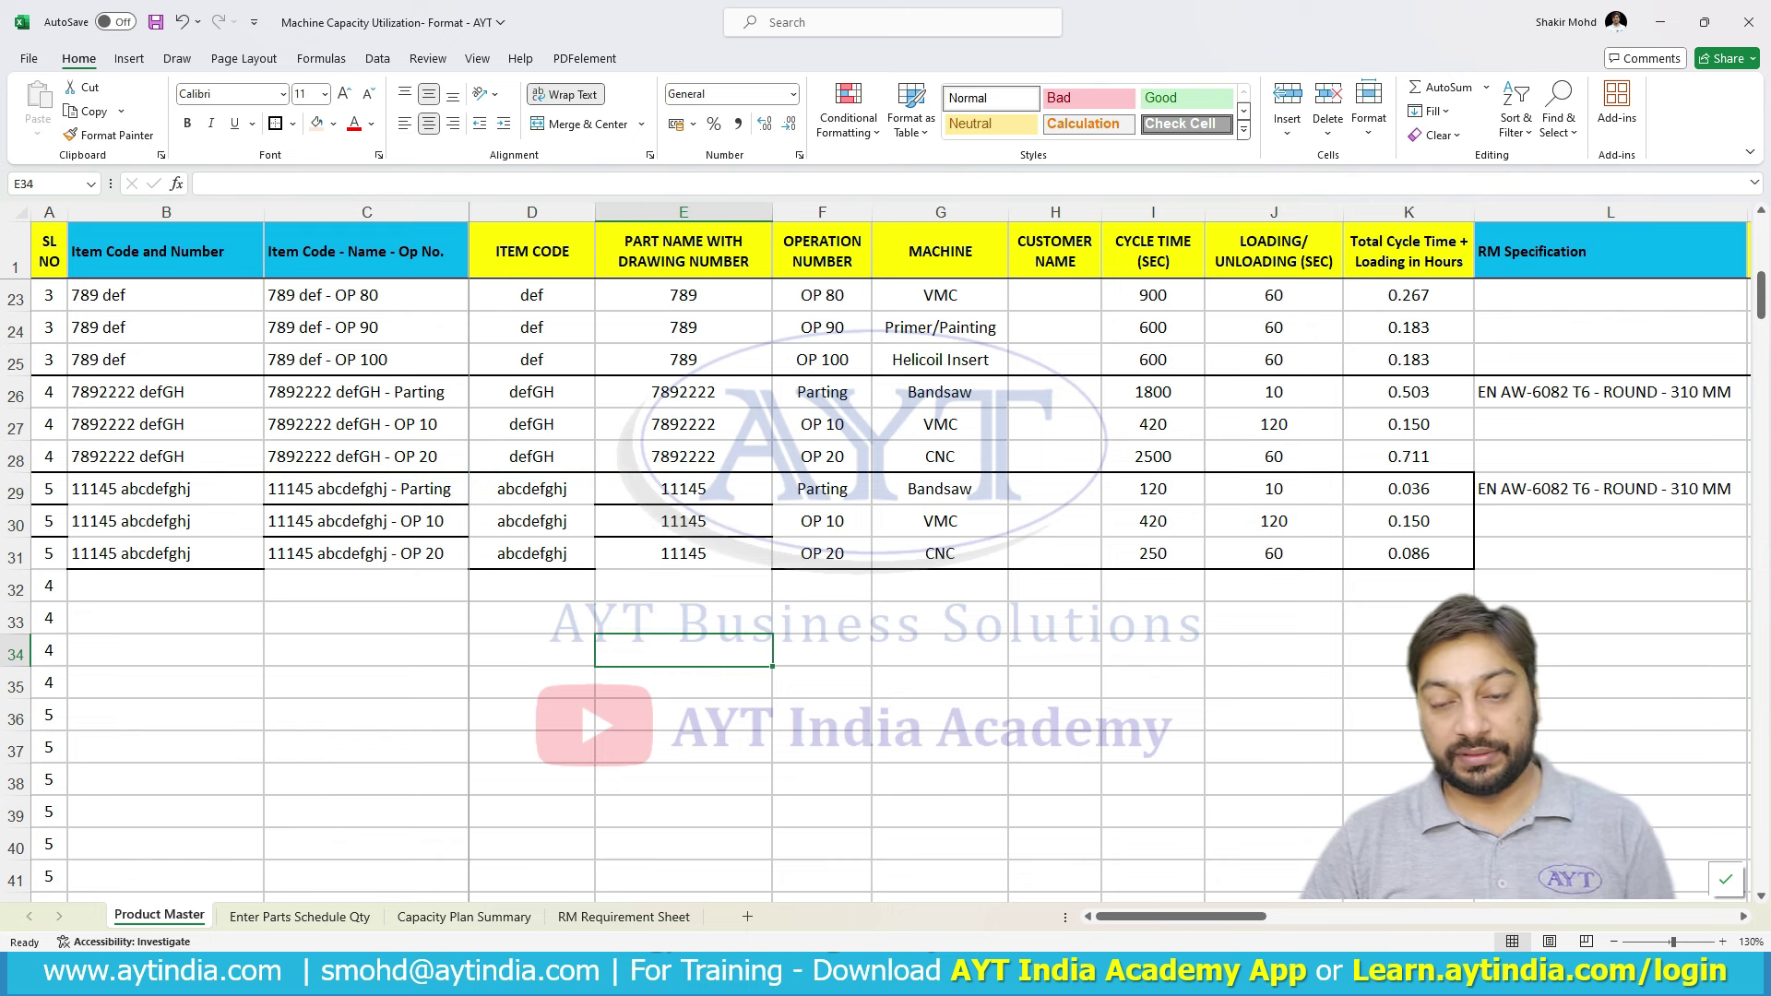
- In Enter Parts Schedule Qty, enter schedule quantities of 200 for 7892222 defGH and 2500 for 11145 abcdefghj
left_click(300, 916)
left_click(209, 594)
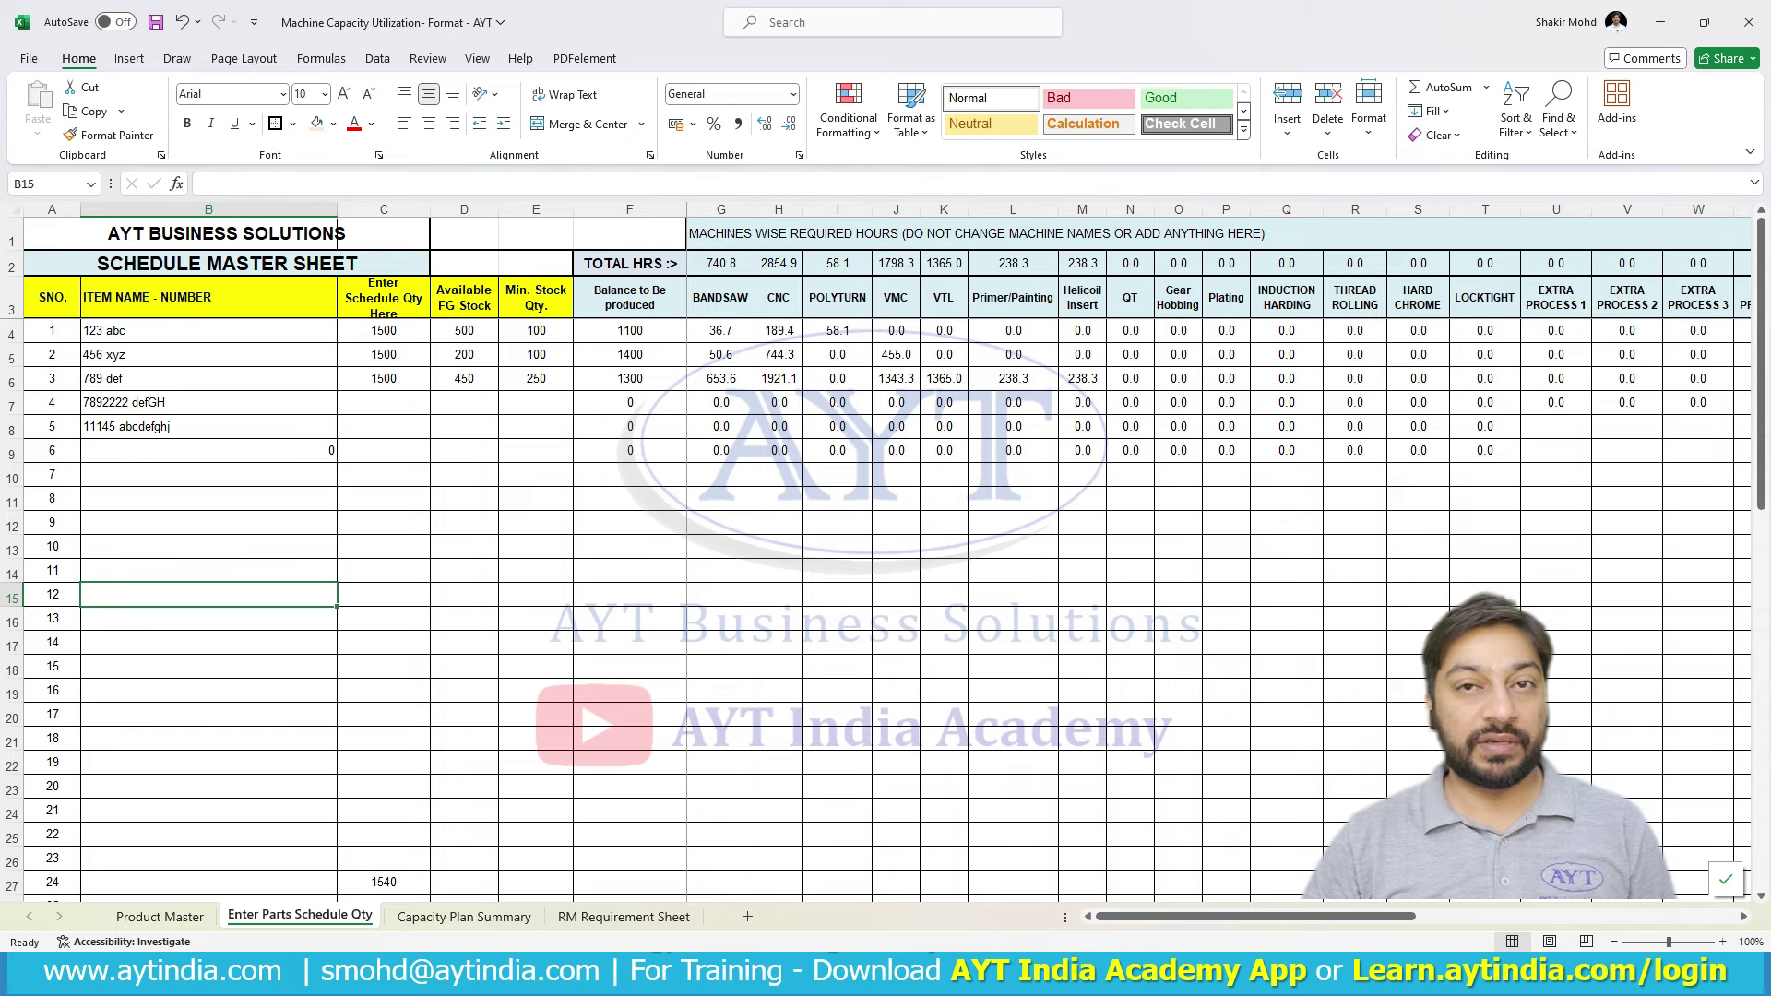
left_click(382, 426)
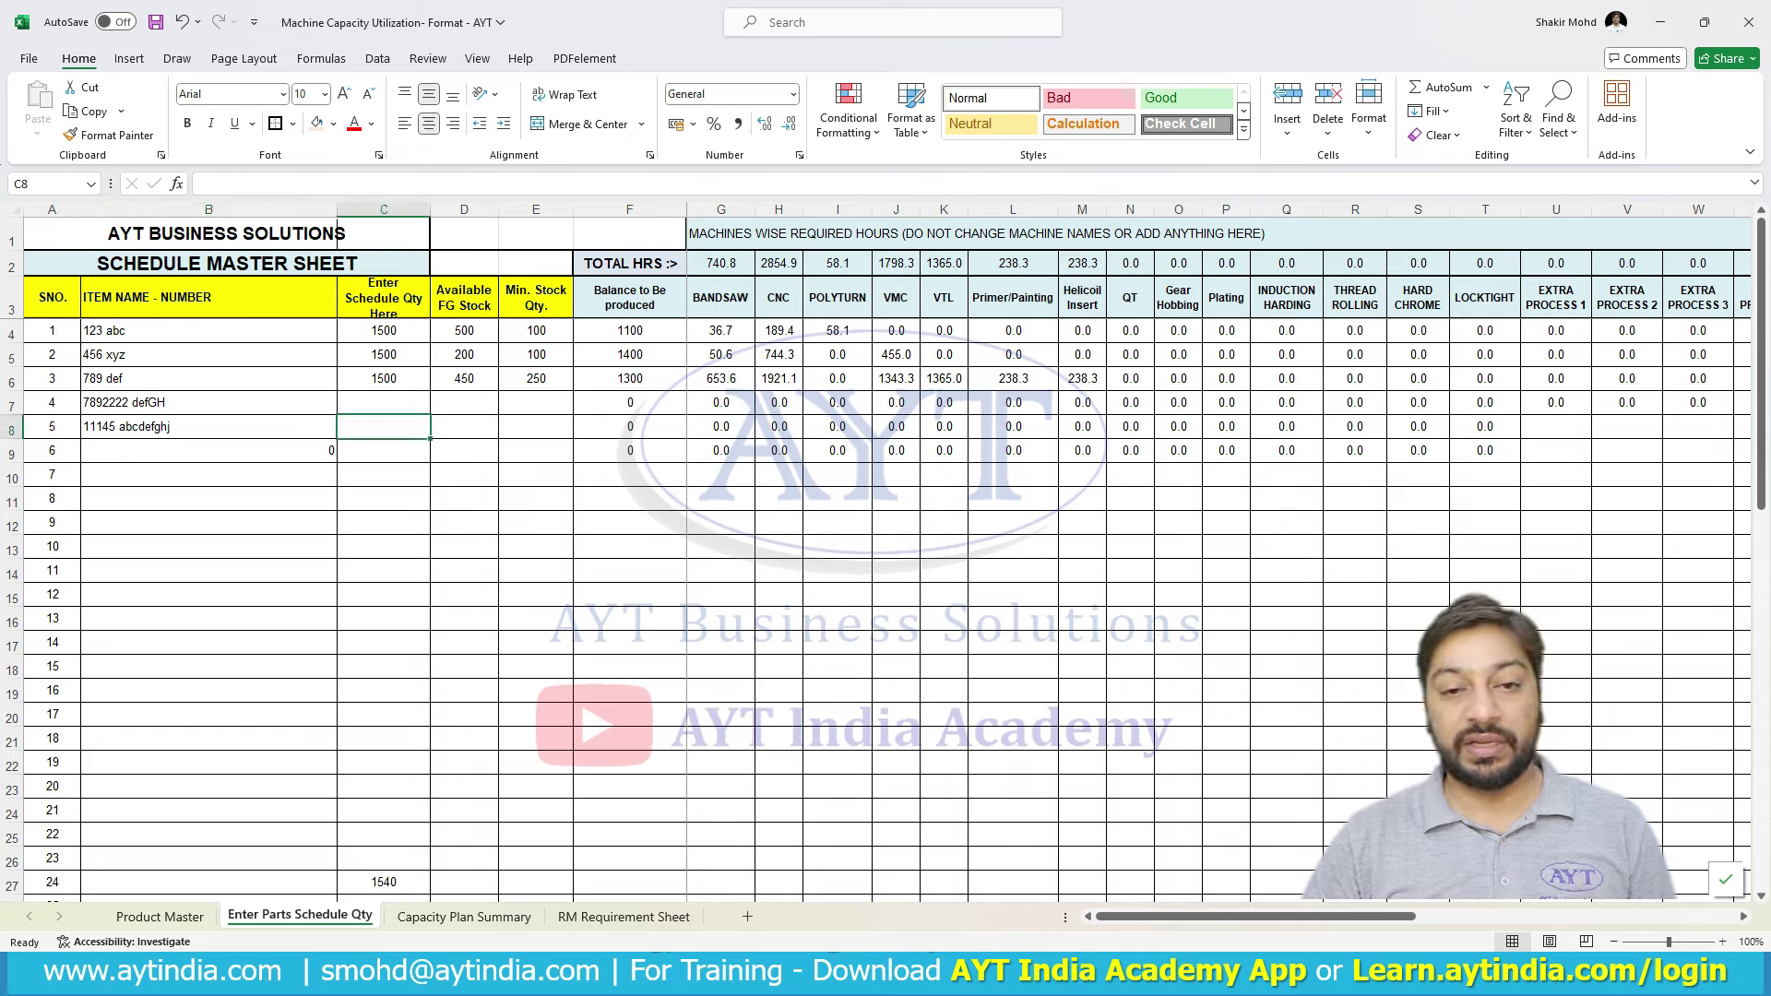
left_click(383, 402)
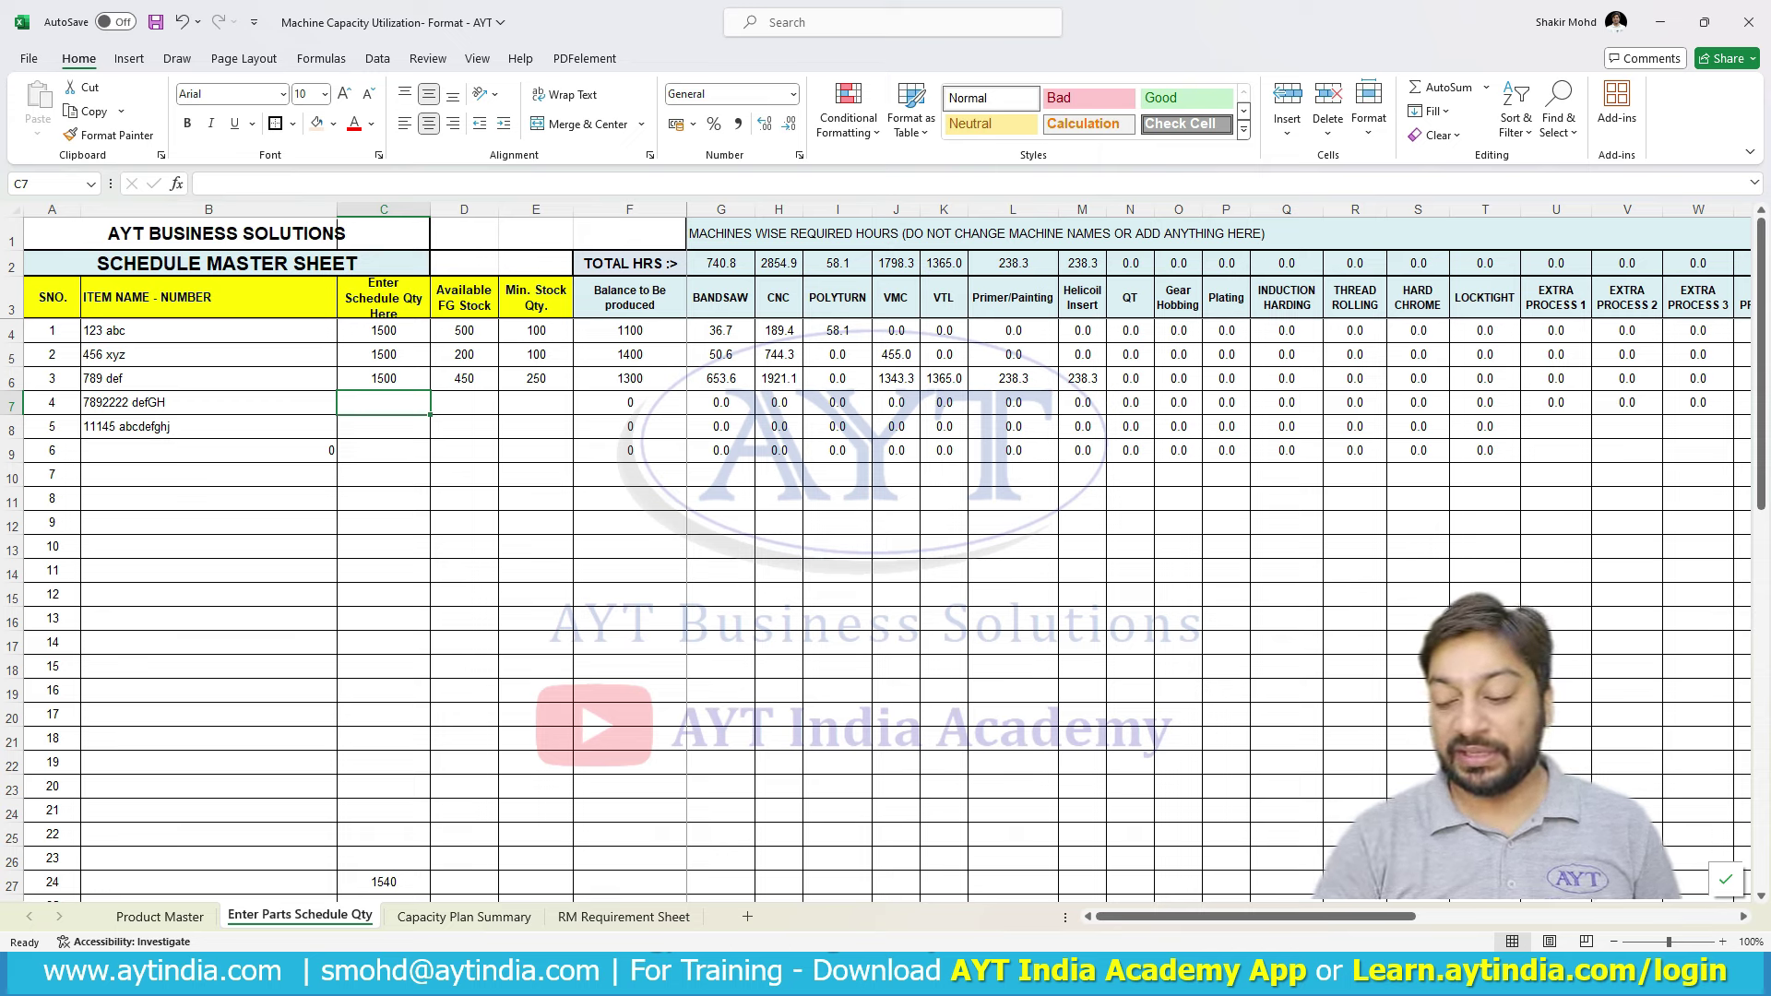
type("200")
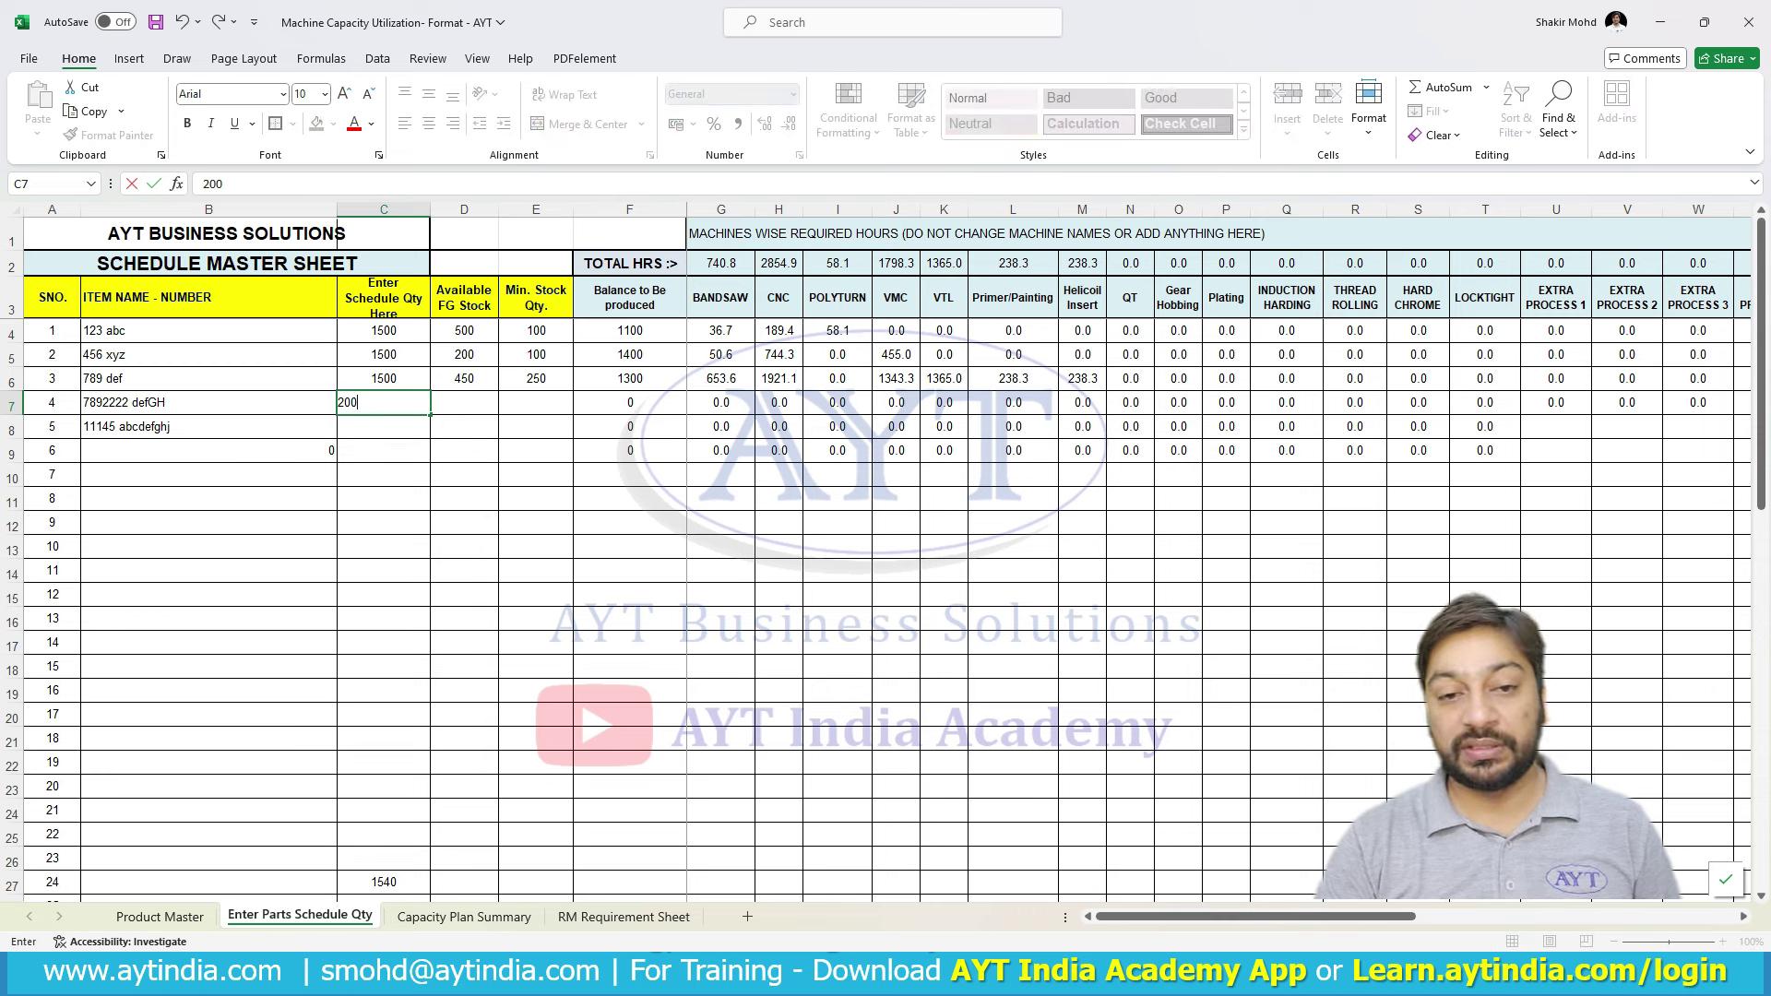
key("Return")
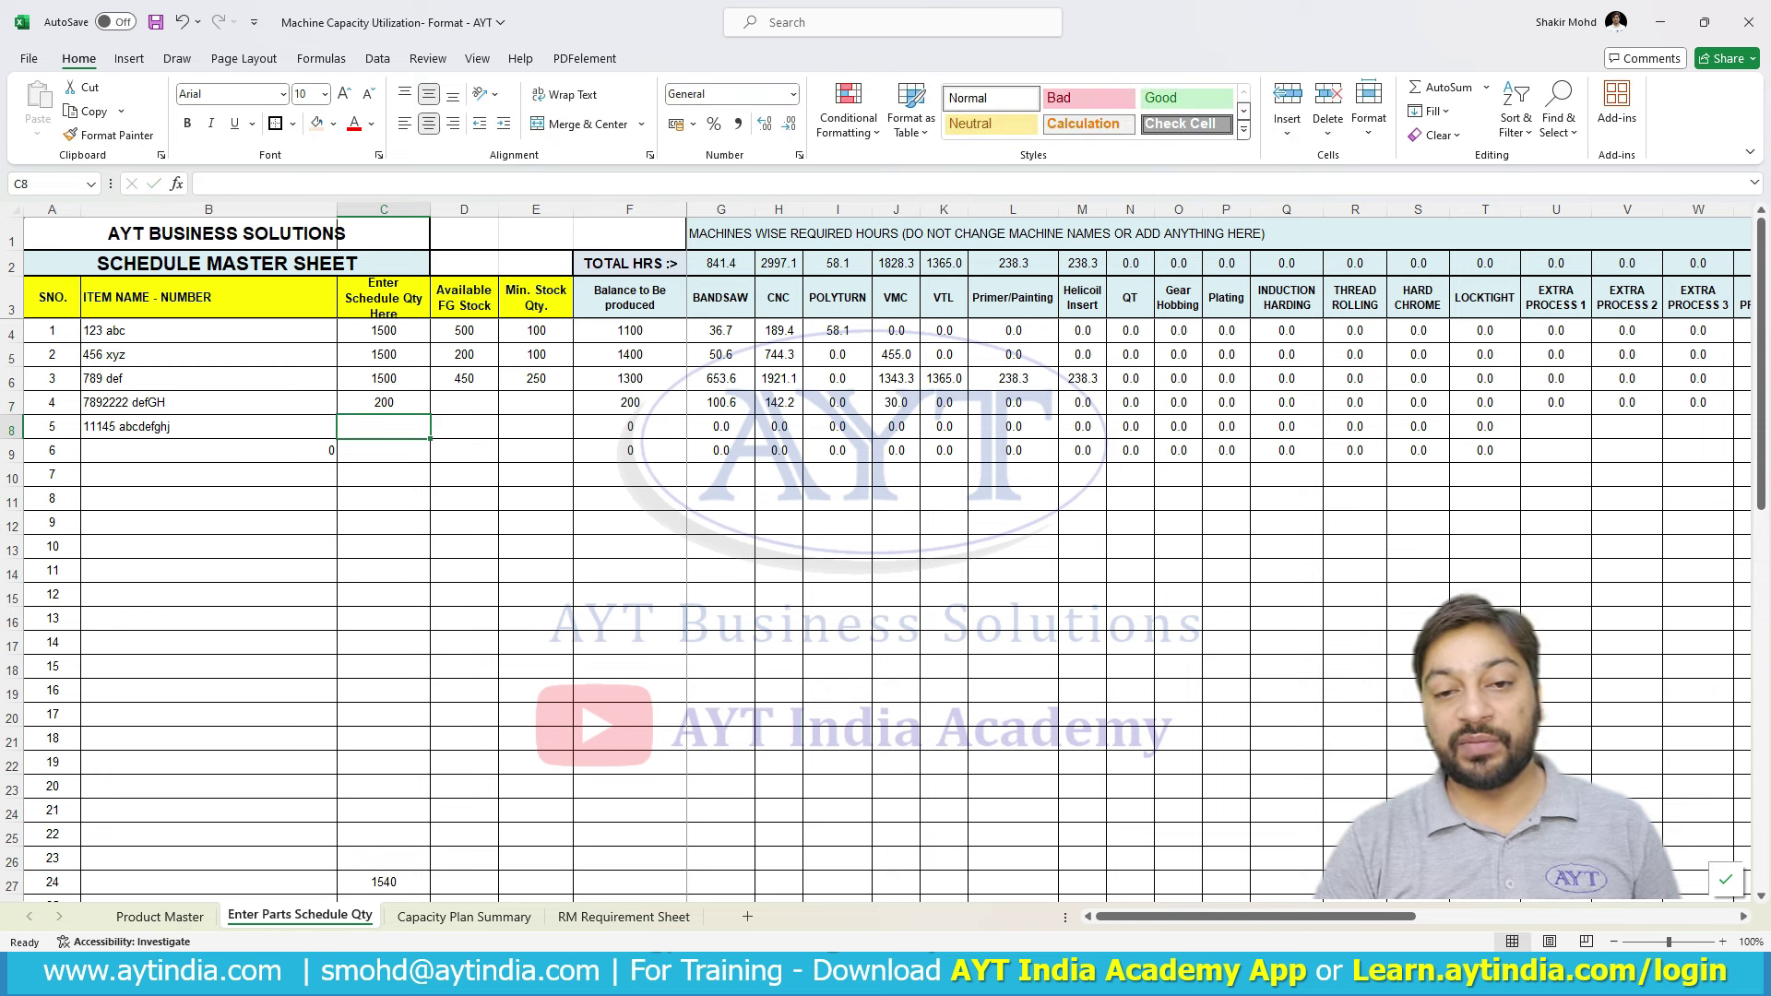
type("2500")
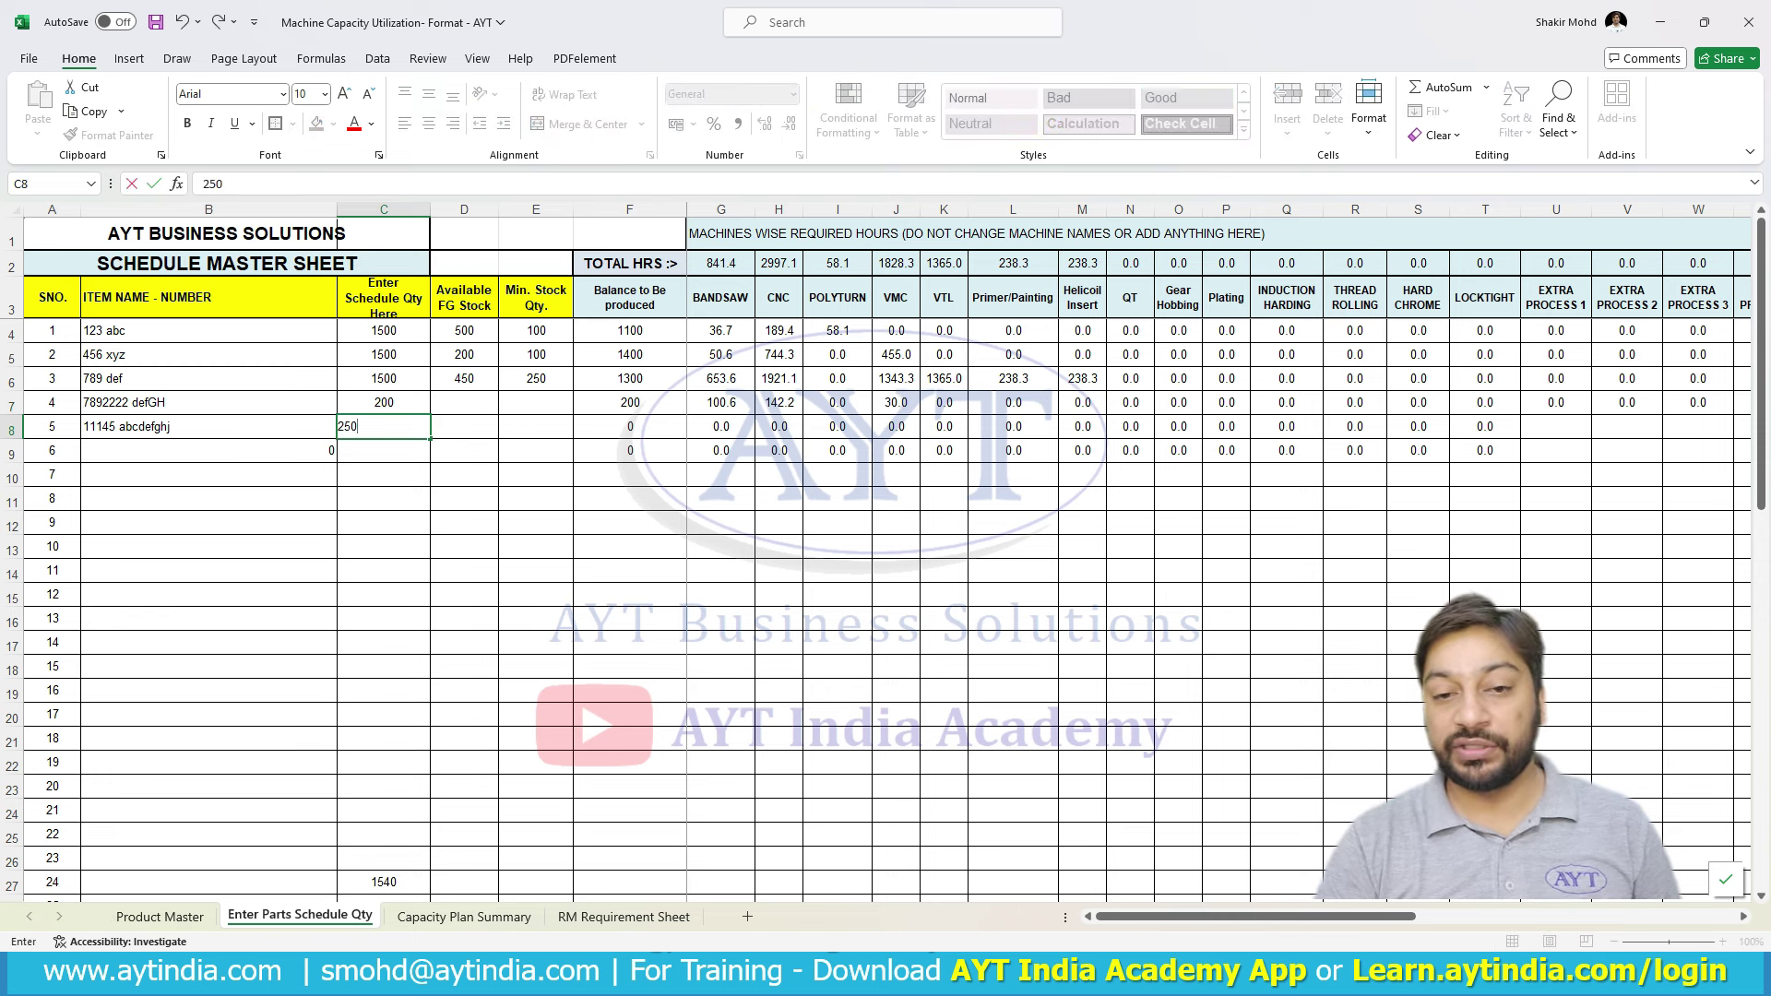
key("Return")
- Set the Available FG Stock to 0 and the Min. Stock Qty. to 50 for 7892222 defGH
key("Up")
key("Up")
key("Right")
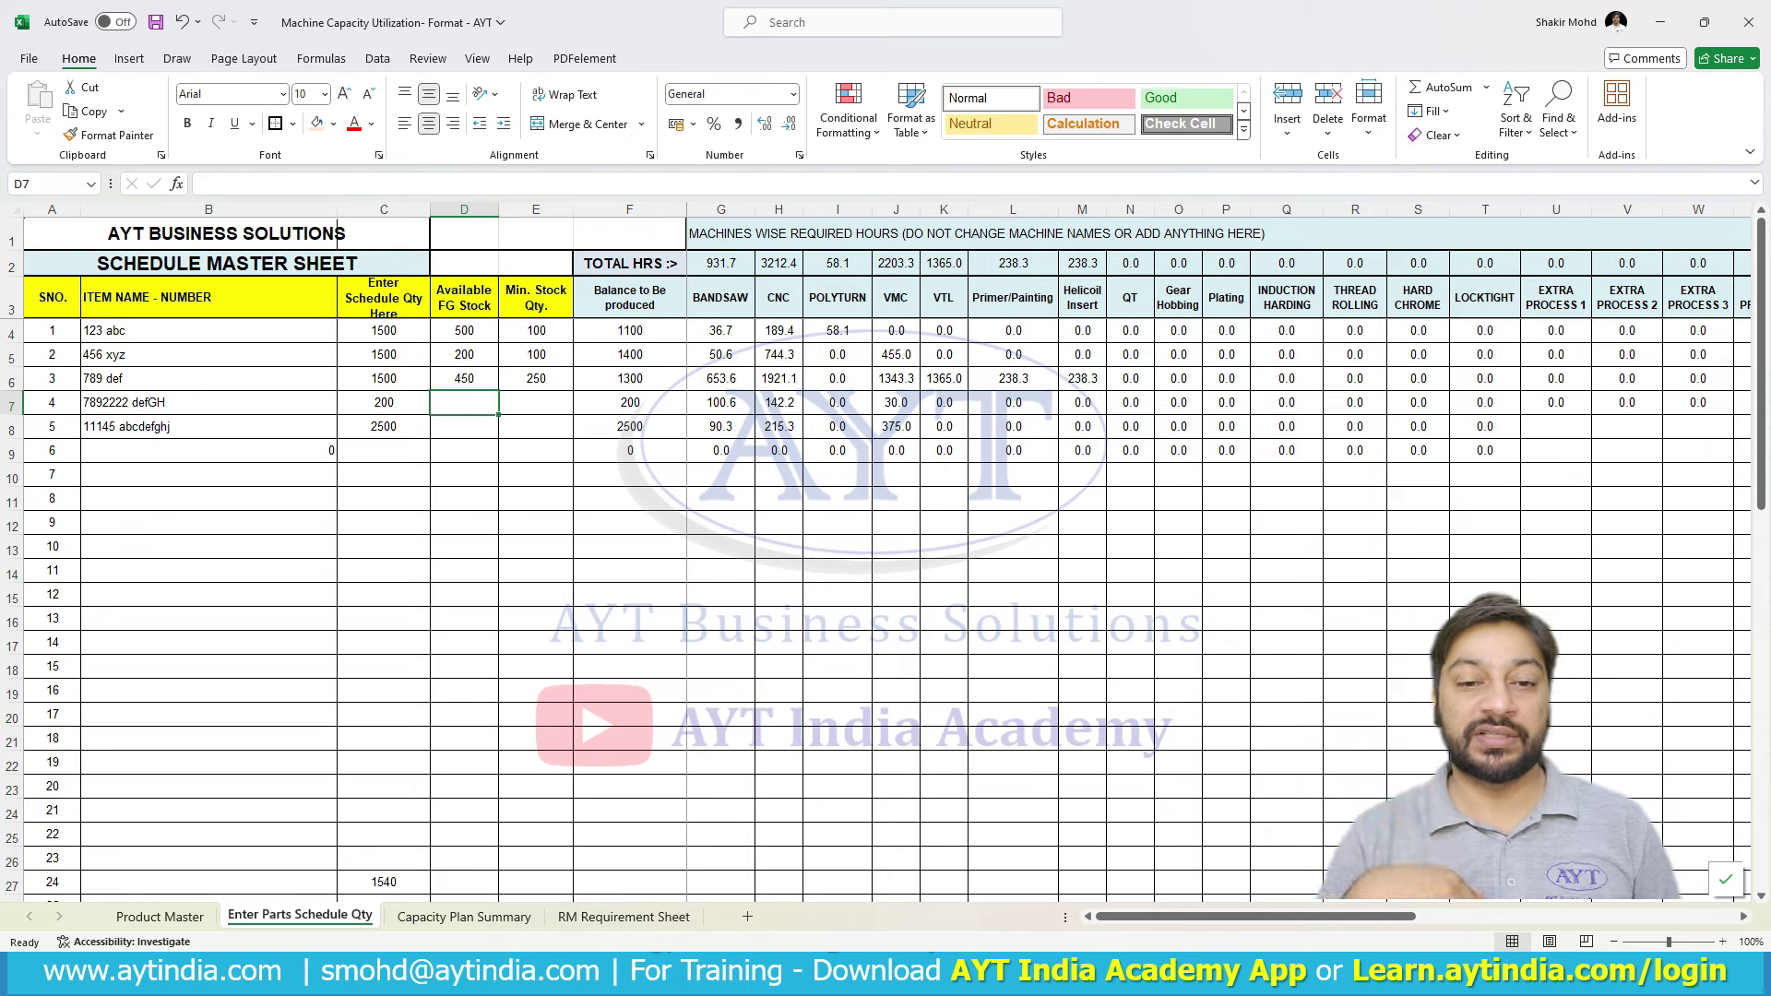
type("0")
key("Return")
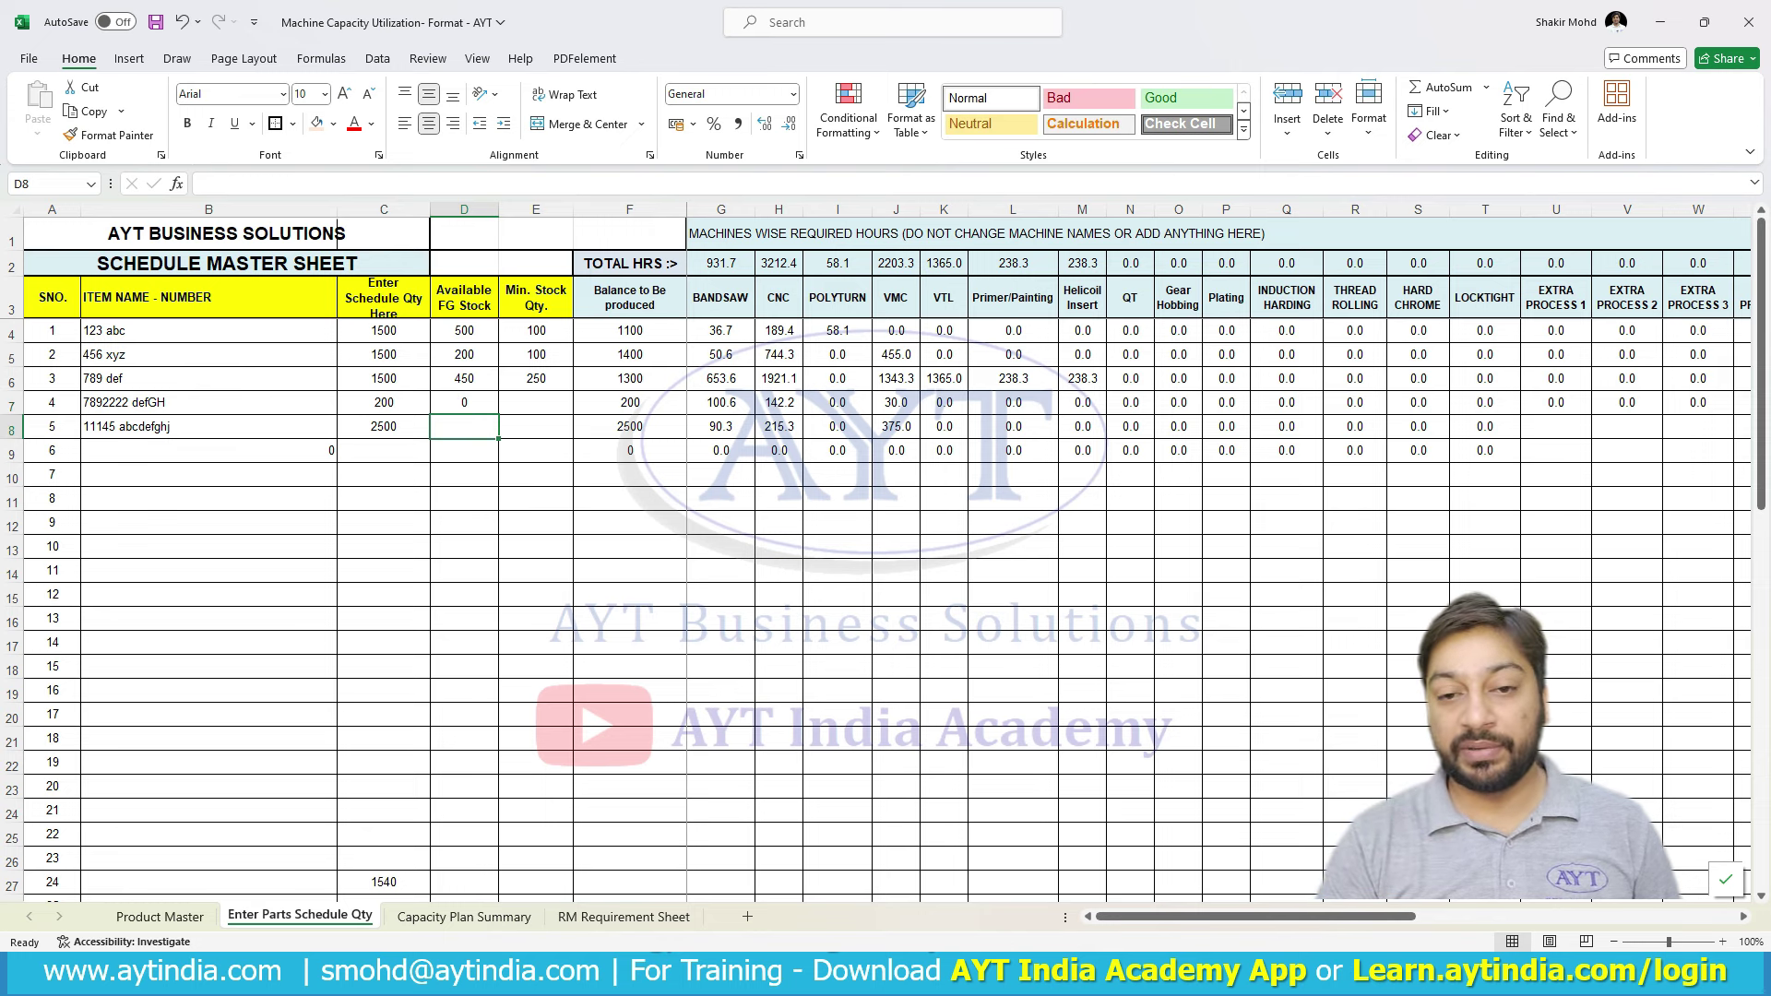
key("Up")
key("Right")
type("50")
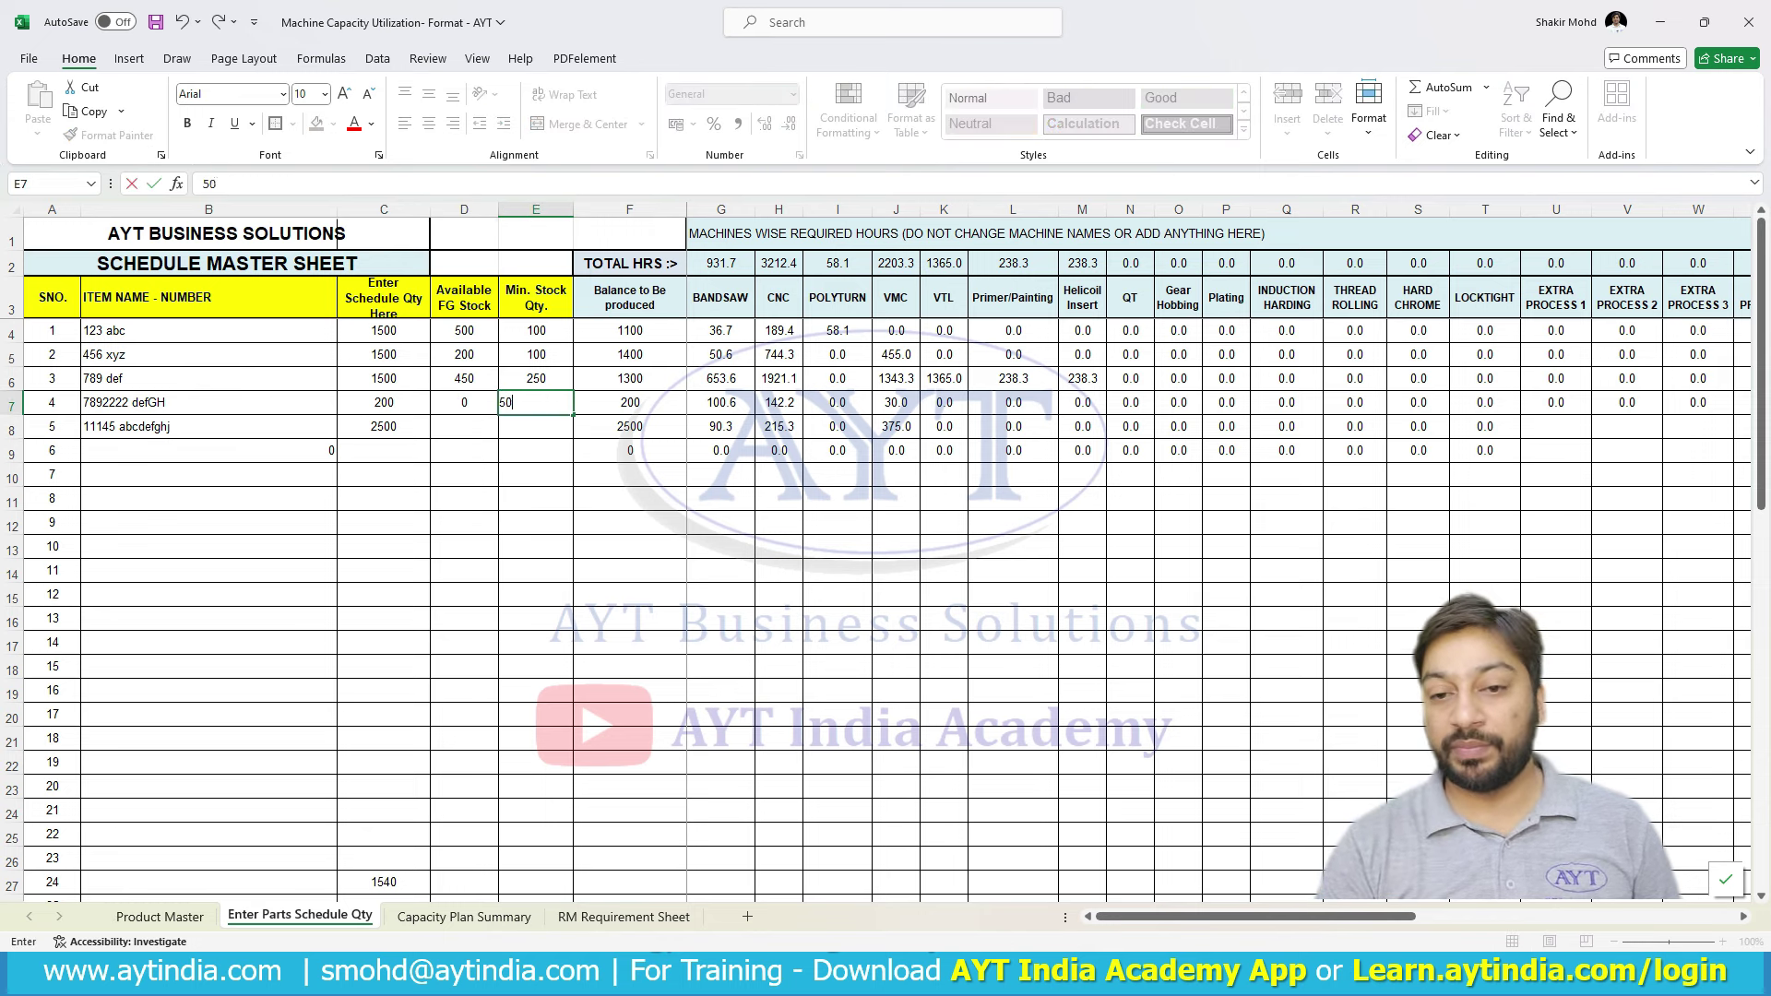
key("Return")
- Set both Available FG Stock and Min. Stock Qty. to 250 for 11145 abcdefghj and check its Balance to Be produced
key("Left")
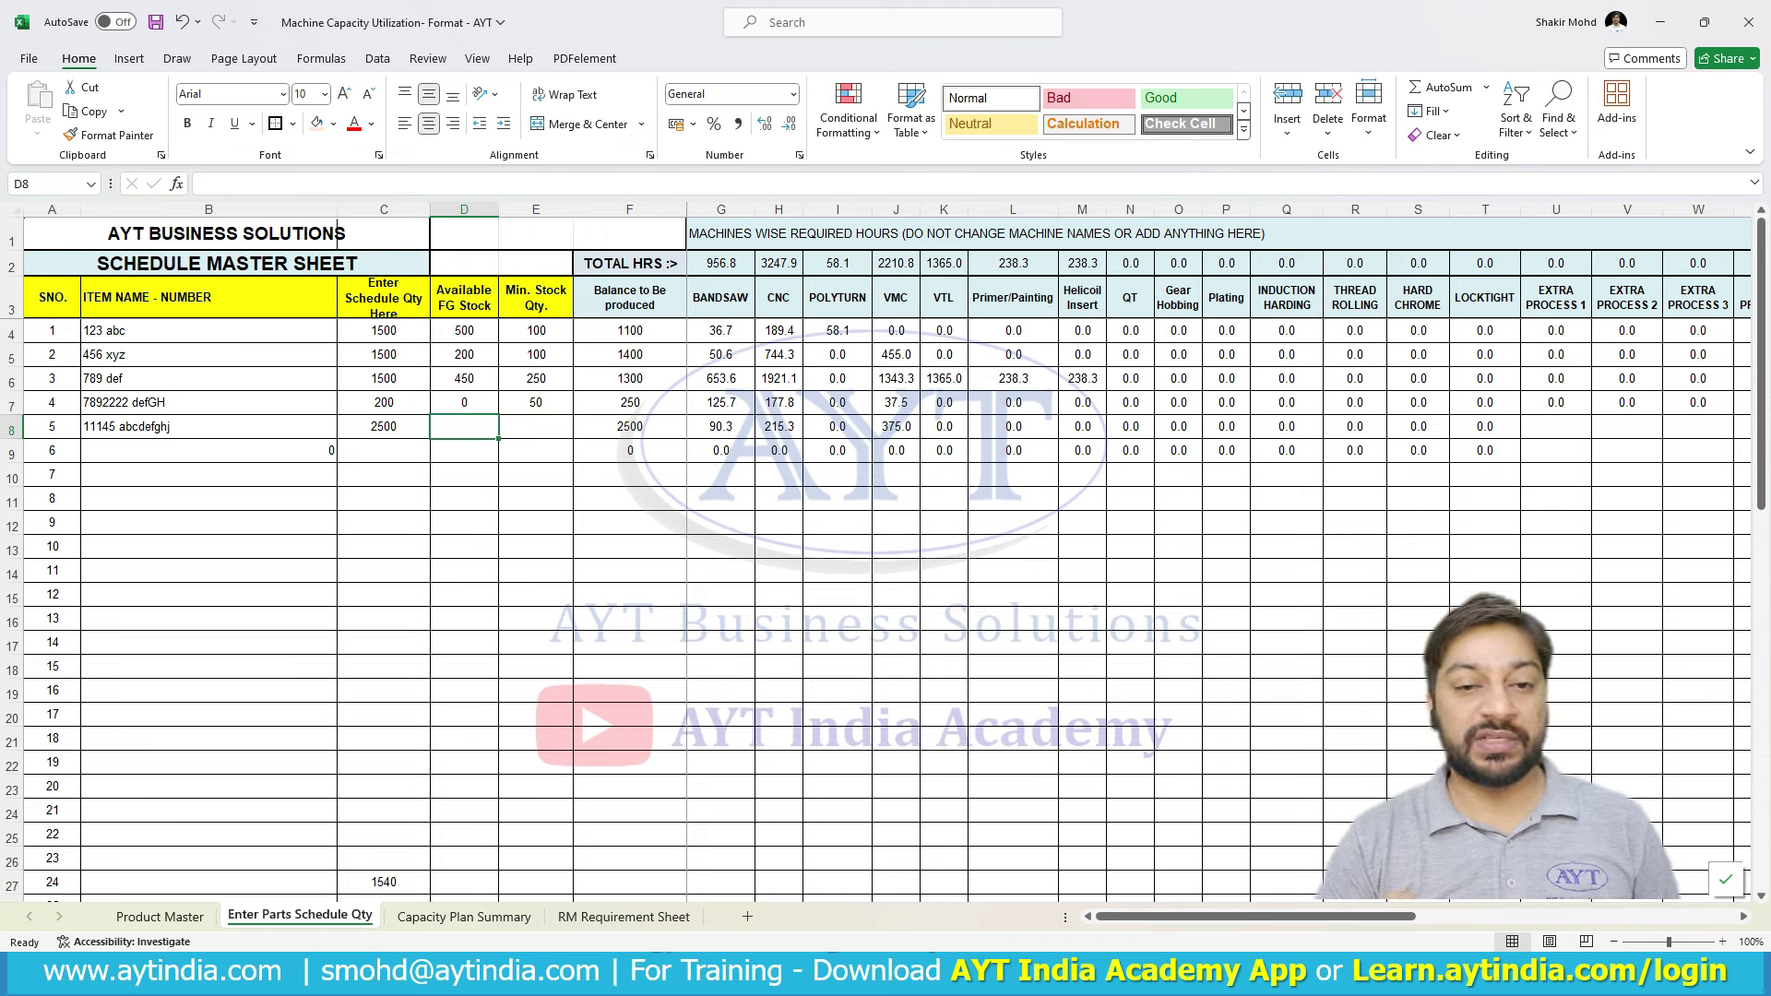
type("250")
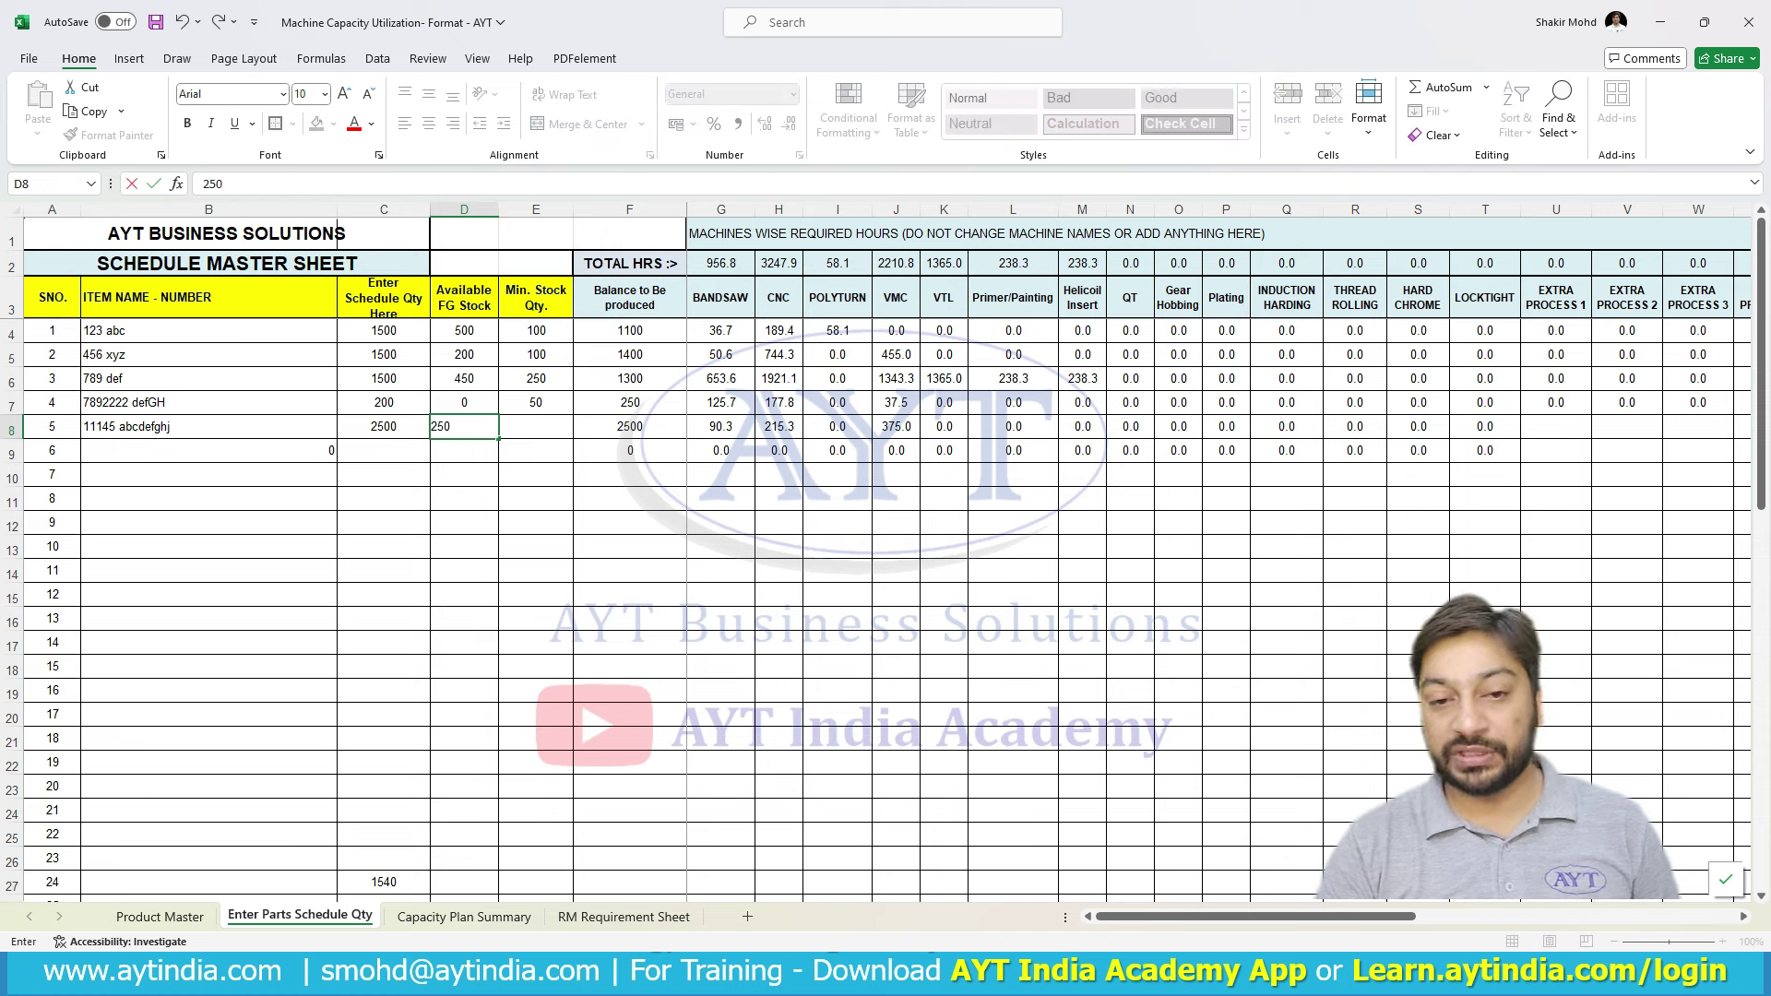
key("Tab")
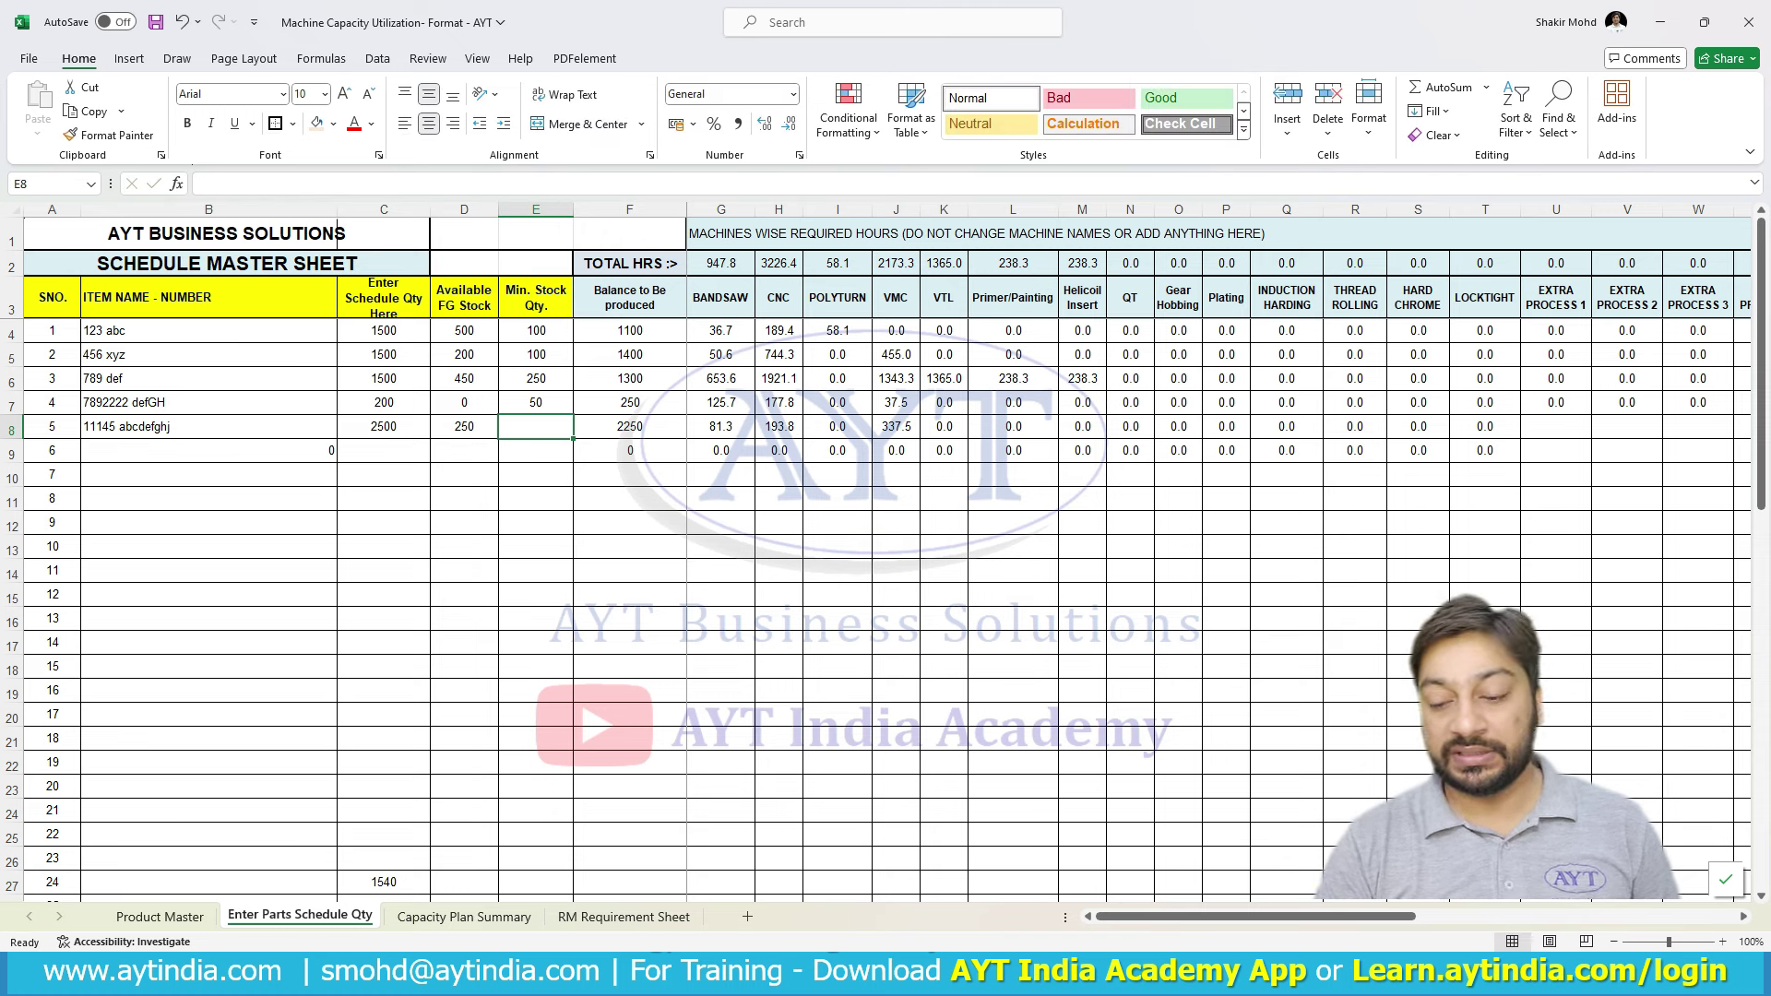
type("250")
key("Tab")
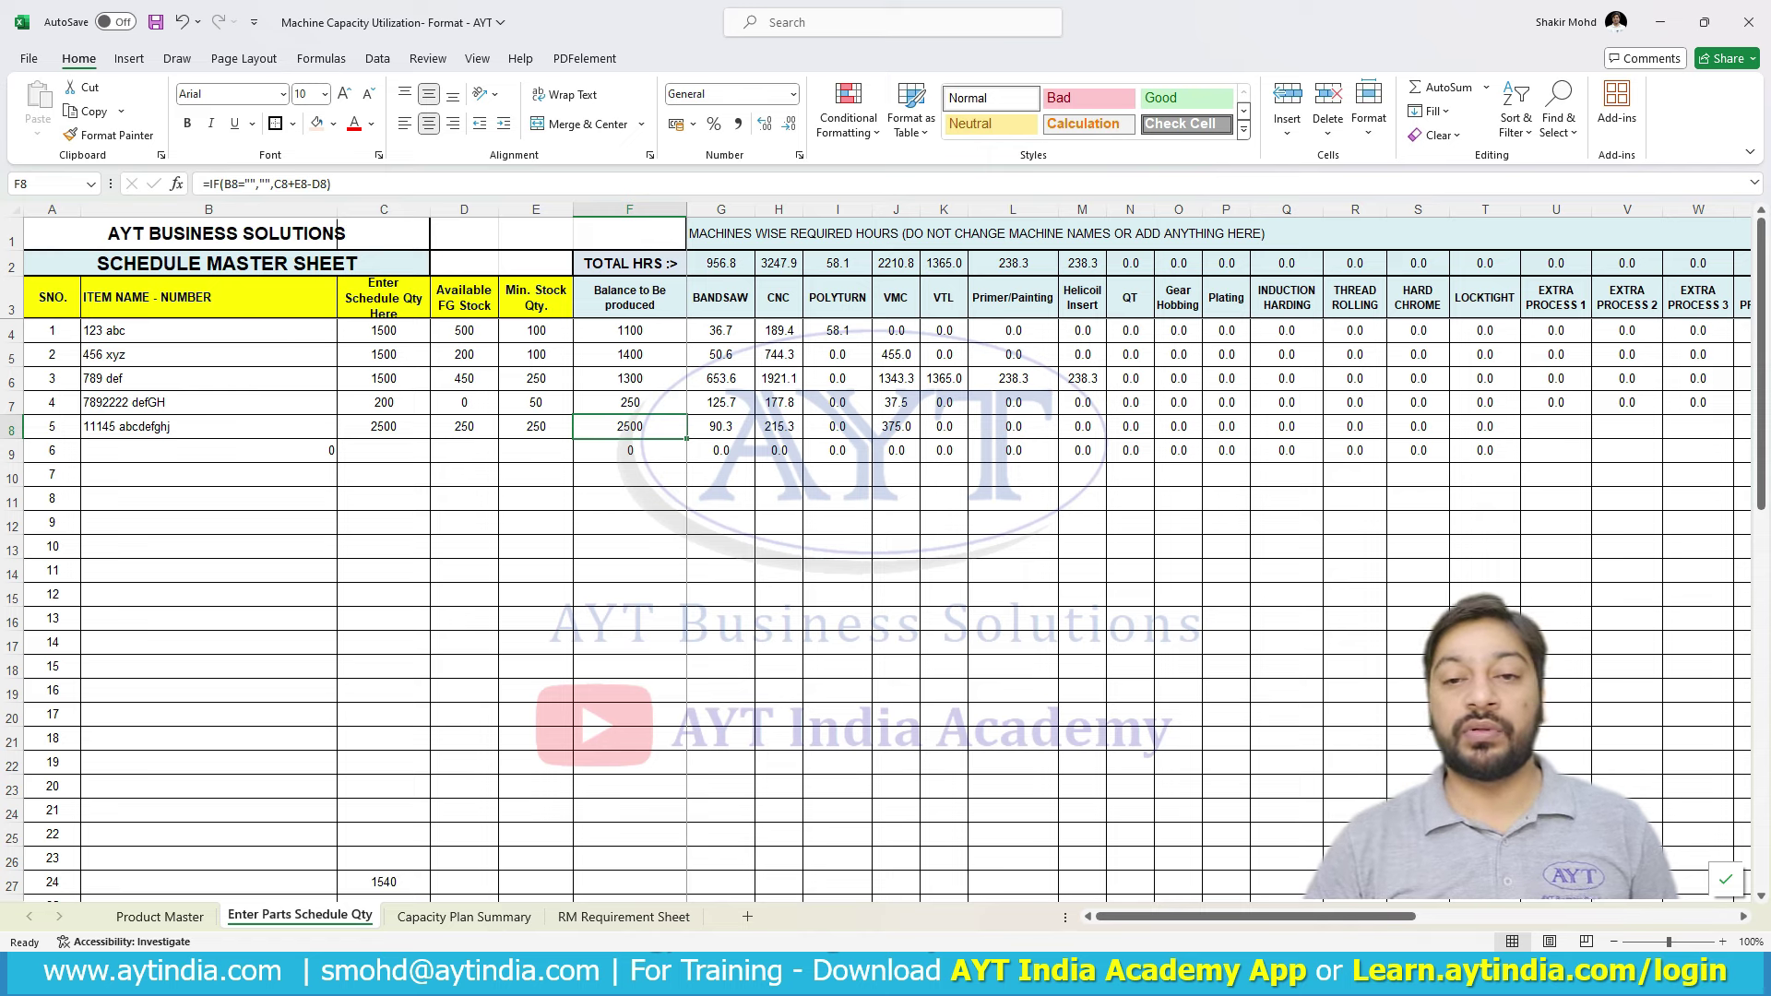
left_click_drag(630, 298, 631, 429)
left_click(630, 427)
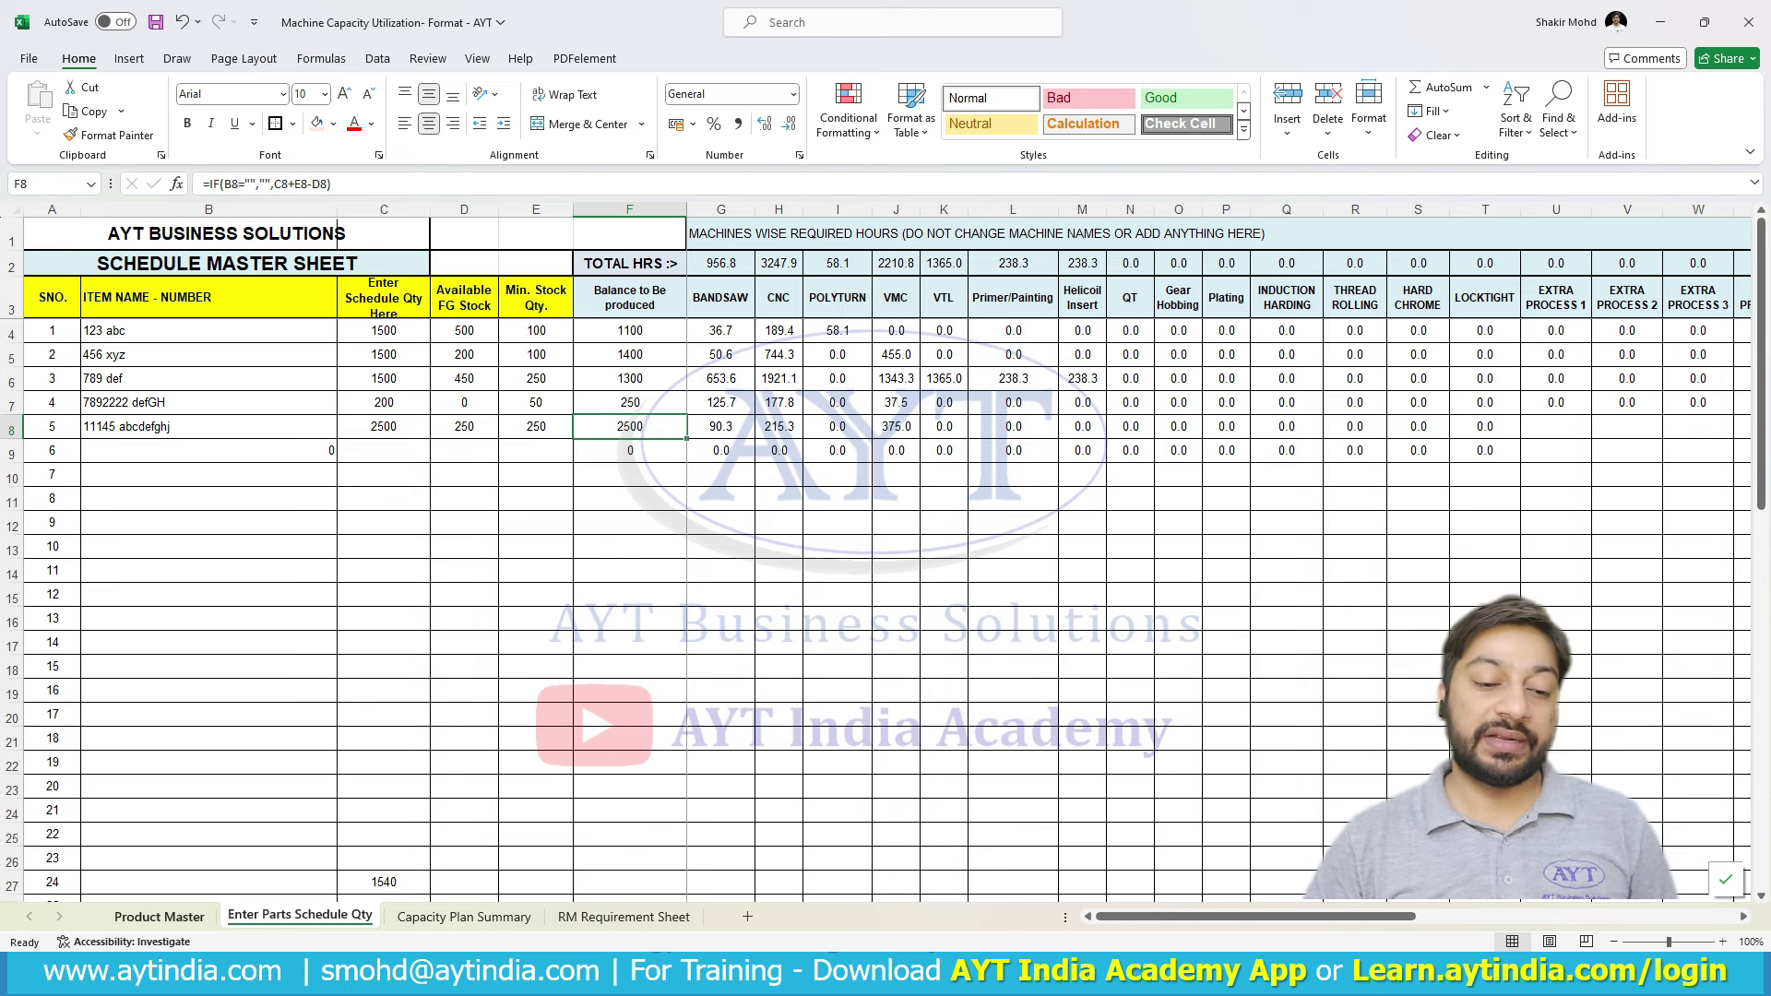
- Examine the machine rows, totals and Working Days Required calculation in Capacity Plan Summary
key("ctrl+Page_Down")
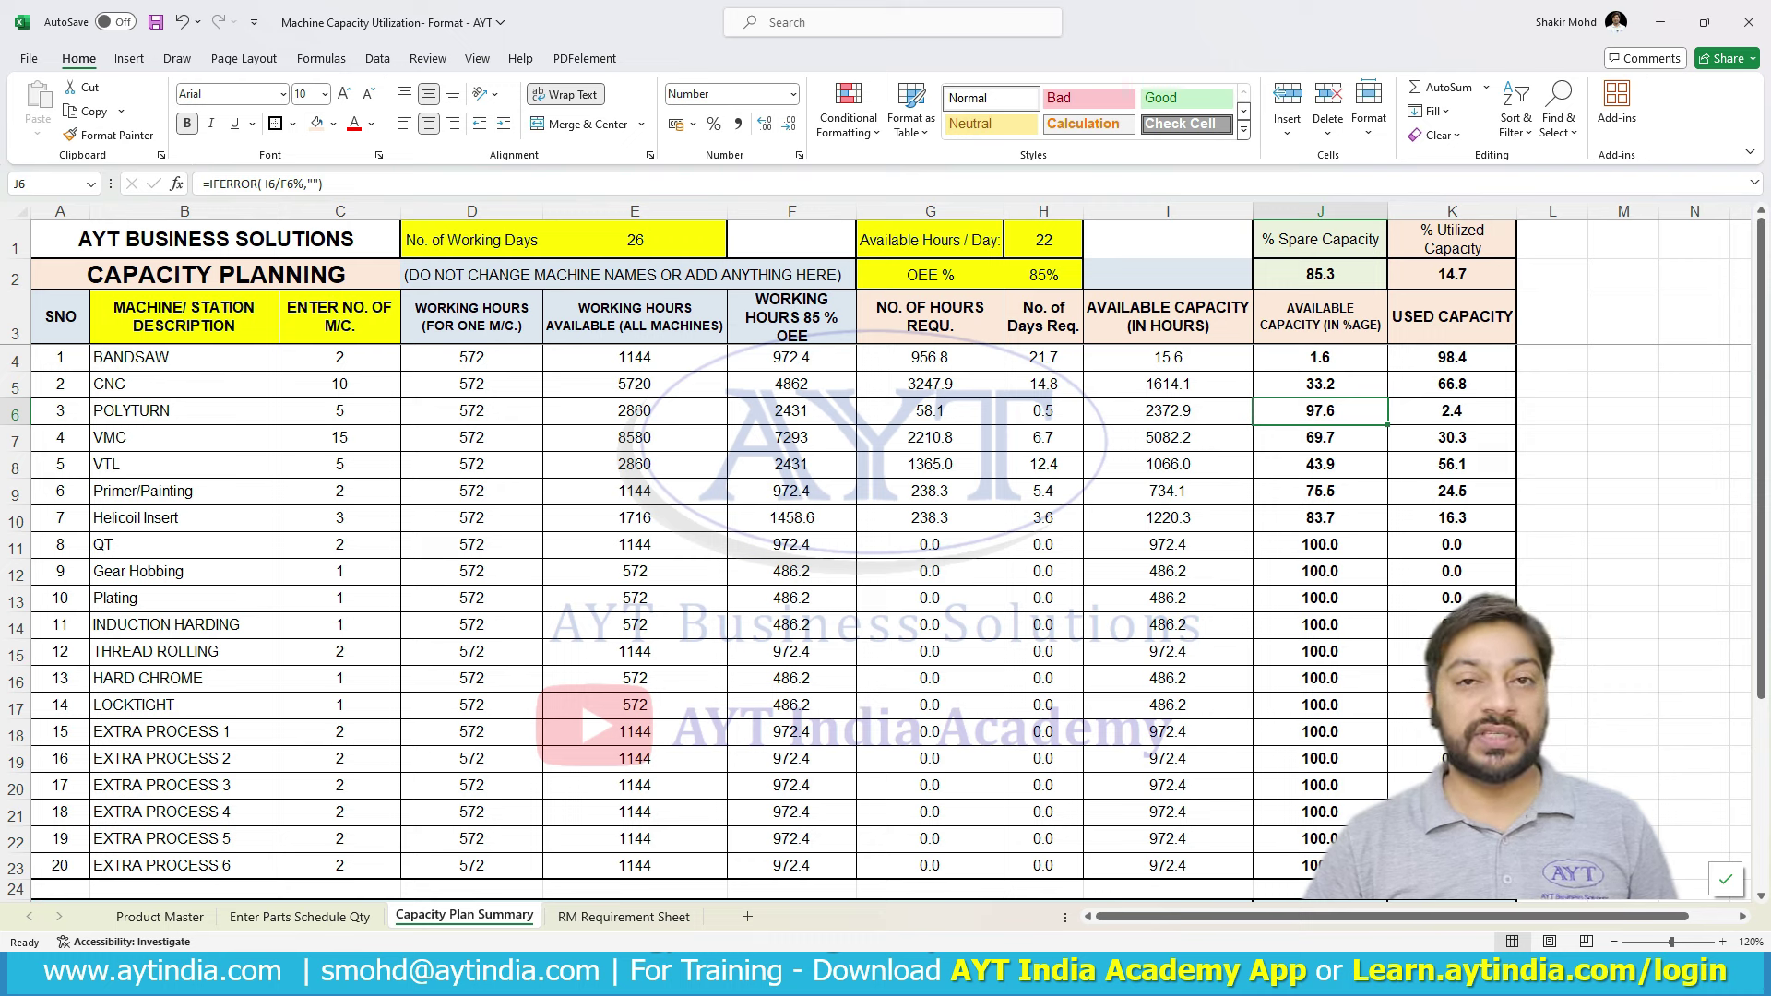
mouse_move(185, 357)
left_mouse_down()
mouse_move(184, 437)
mouse_move(1624, 464)
mouse_move(1453, 492)
left_mouse_up()
scroll(1044, 545, "down", 7)
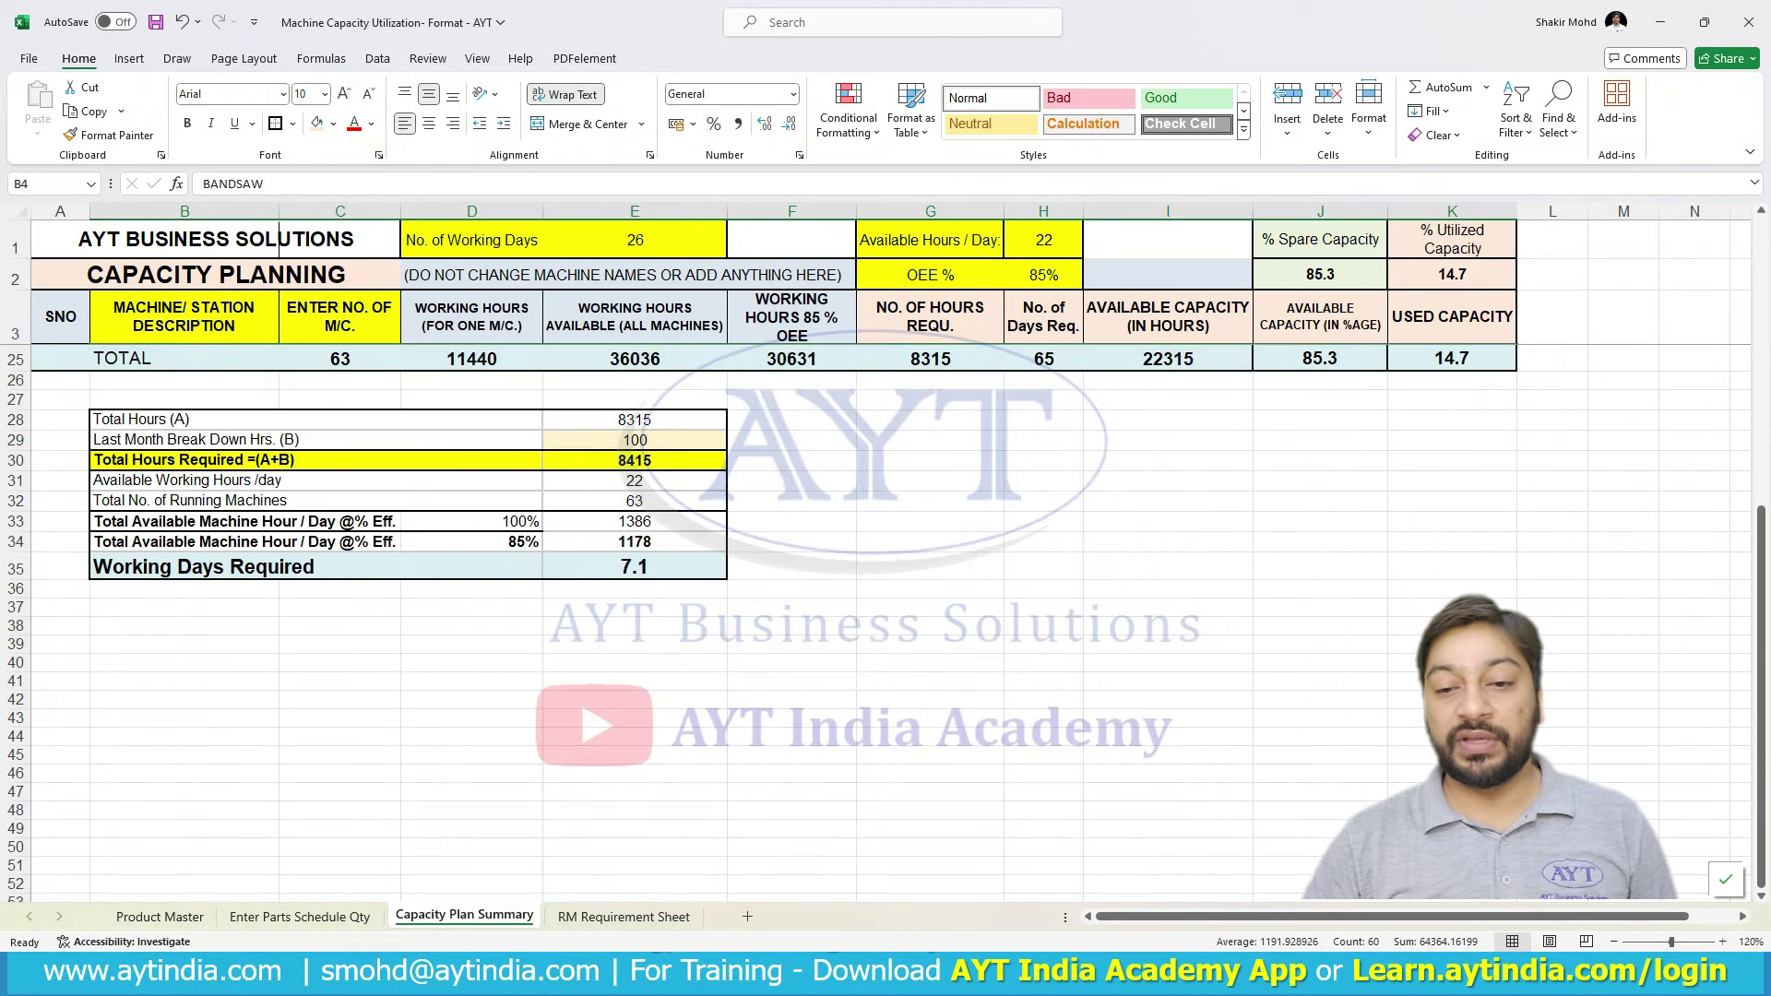
left_click(634, 568)
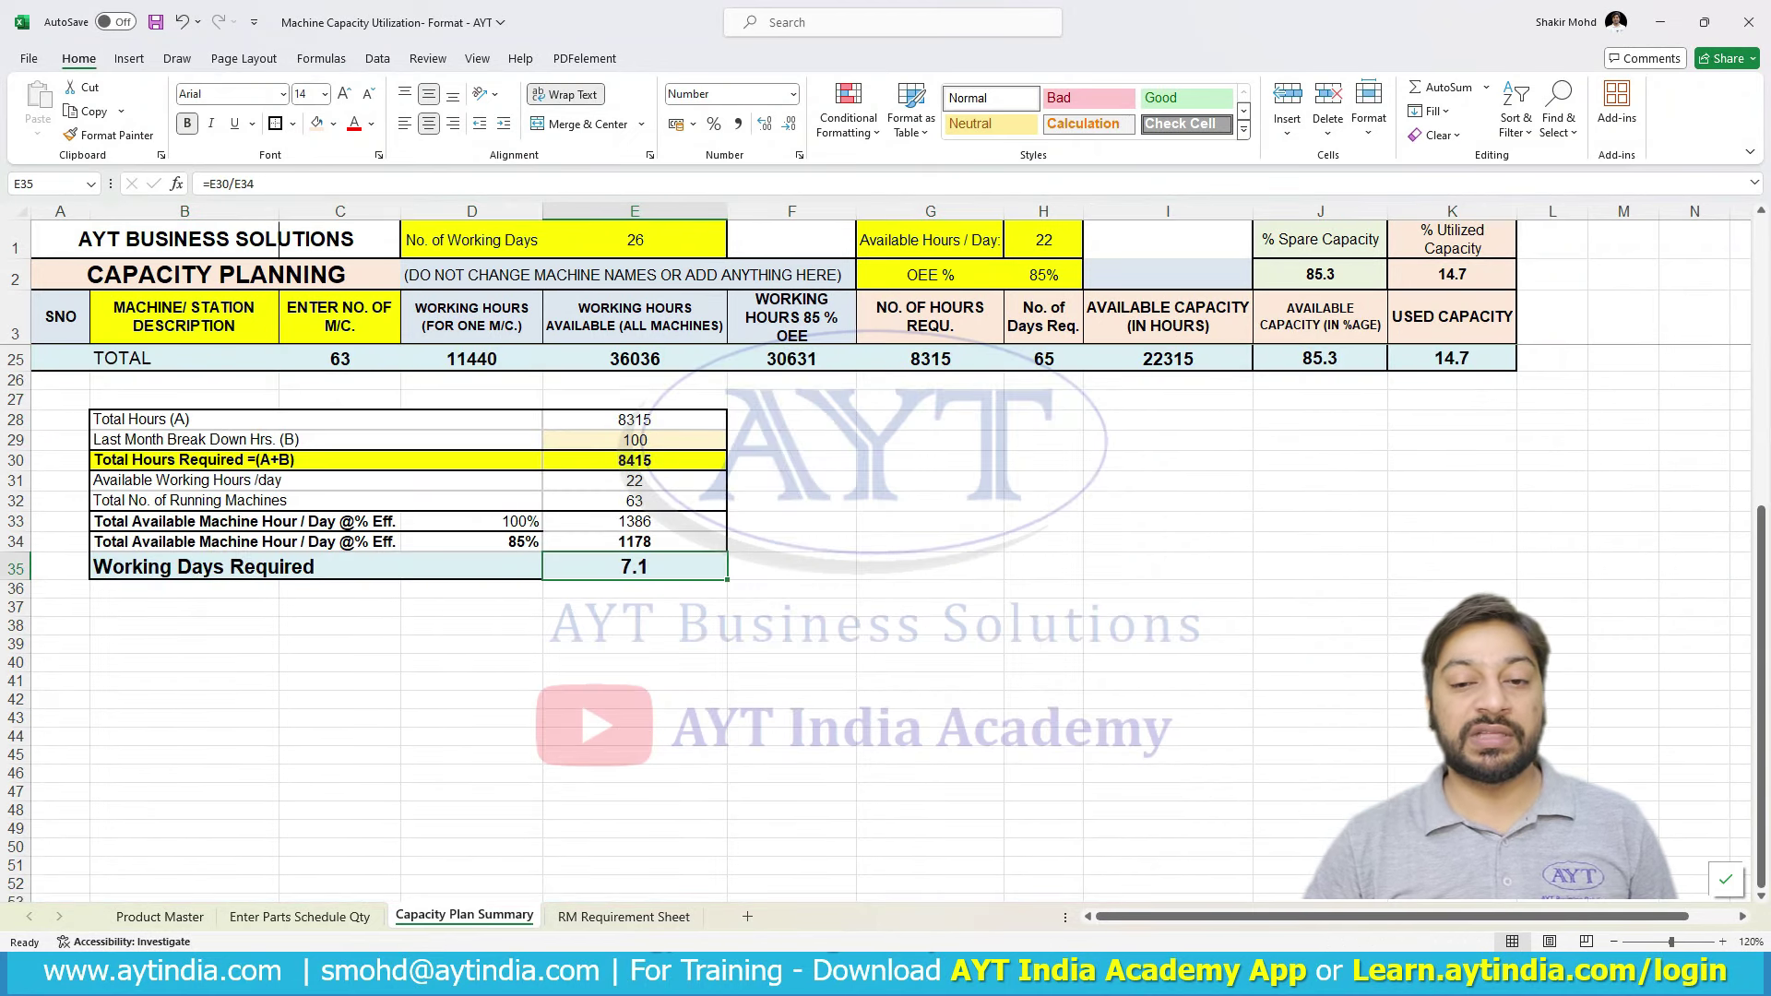
scroll(831, 553, "up", 5)
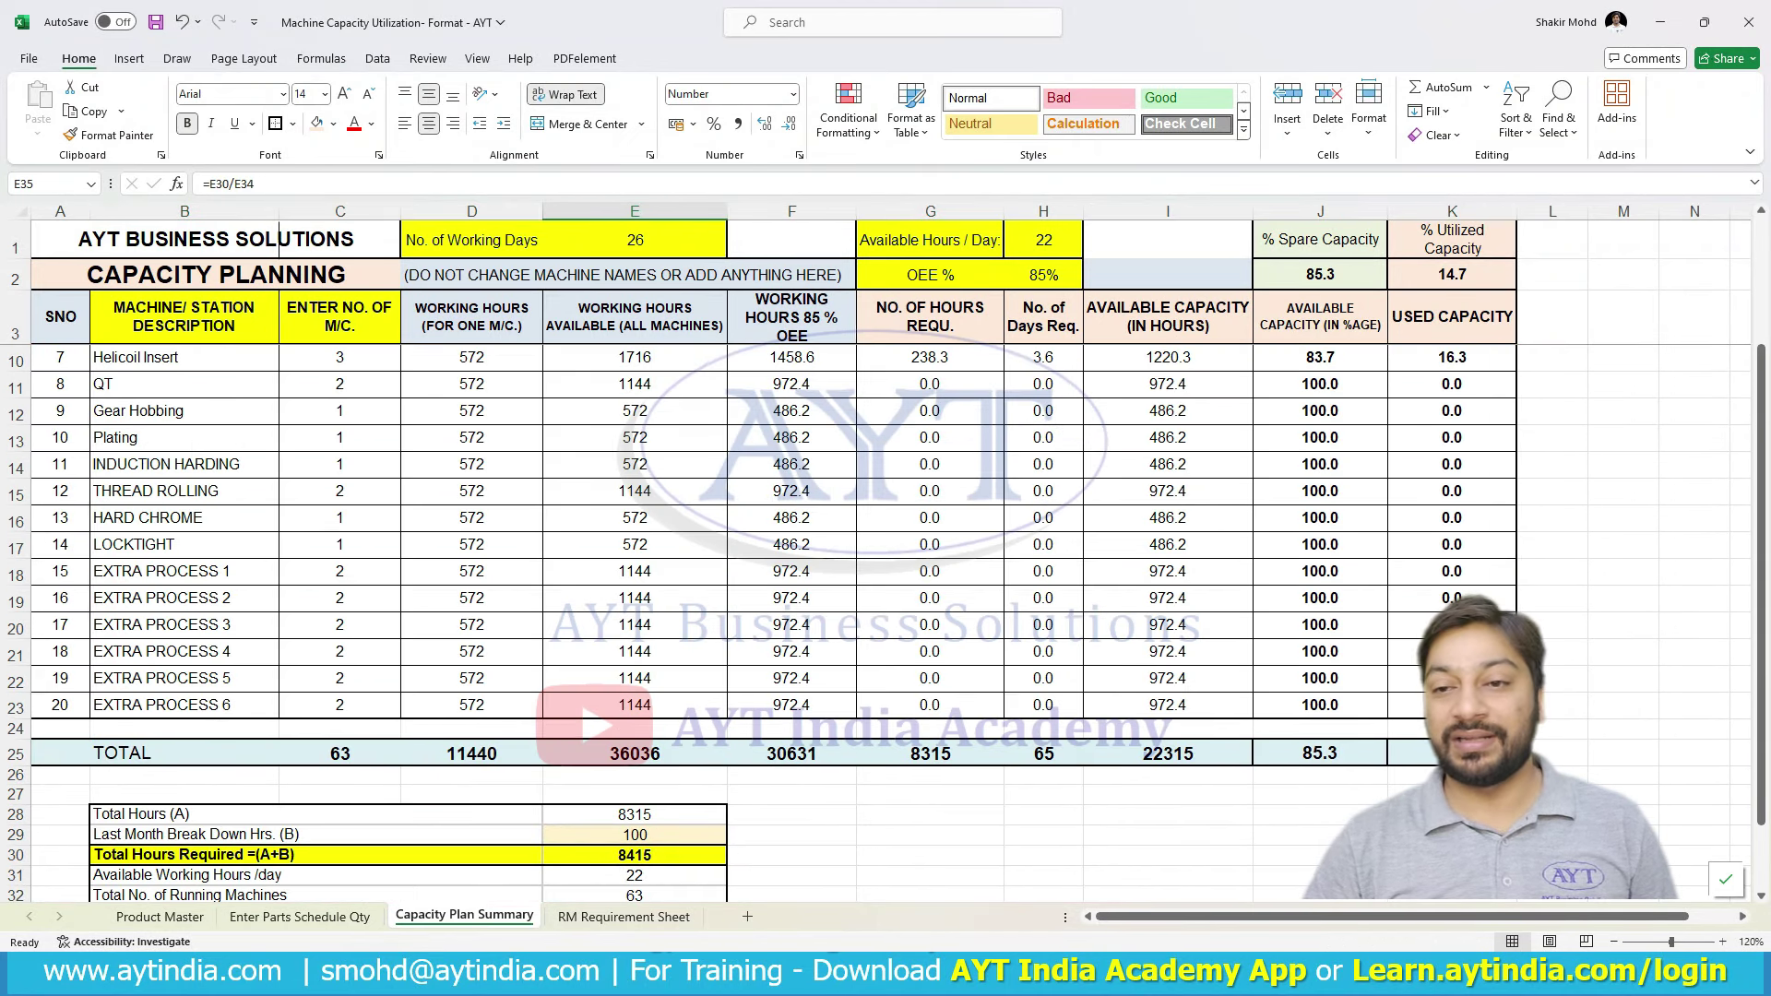
scroll(830, 554, "down", 3)
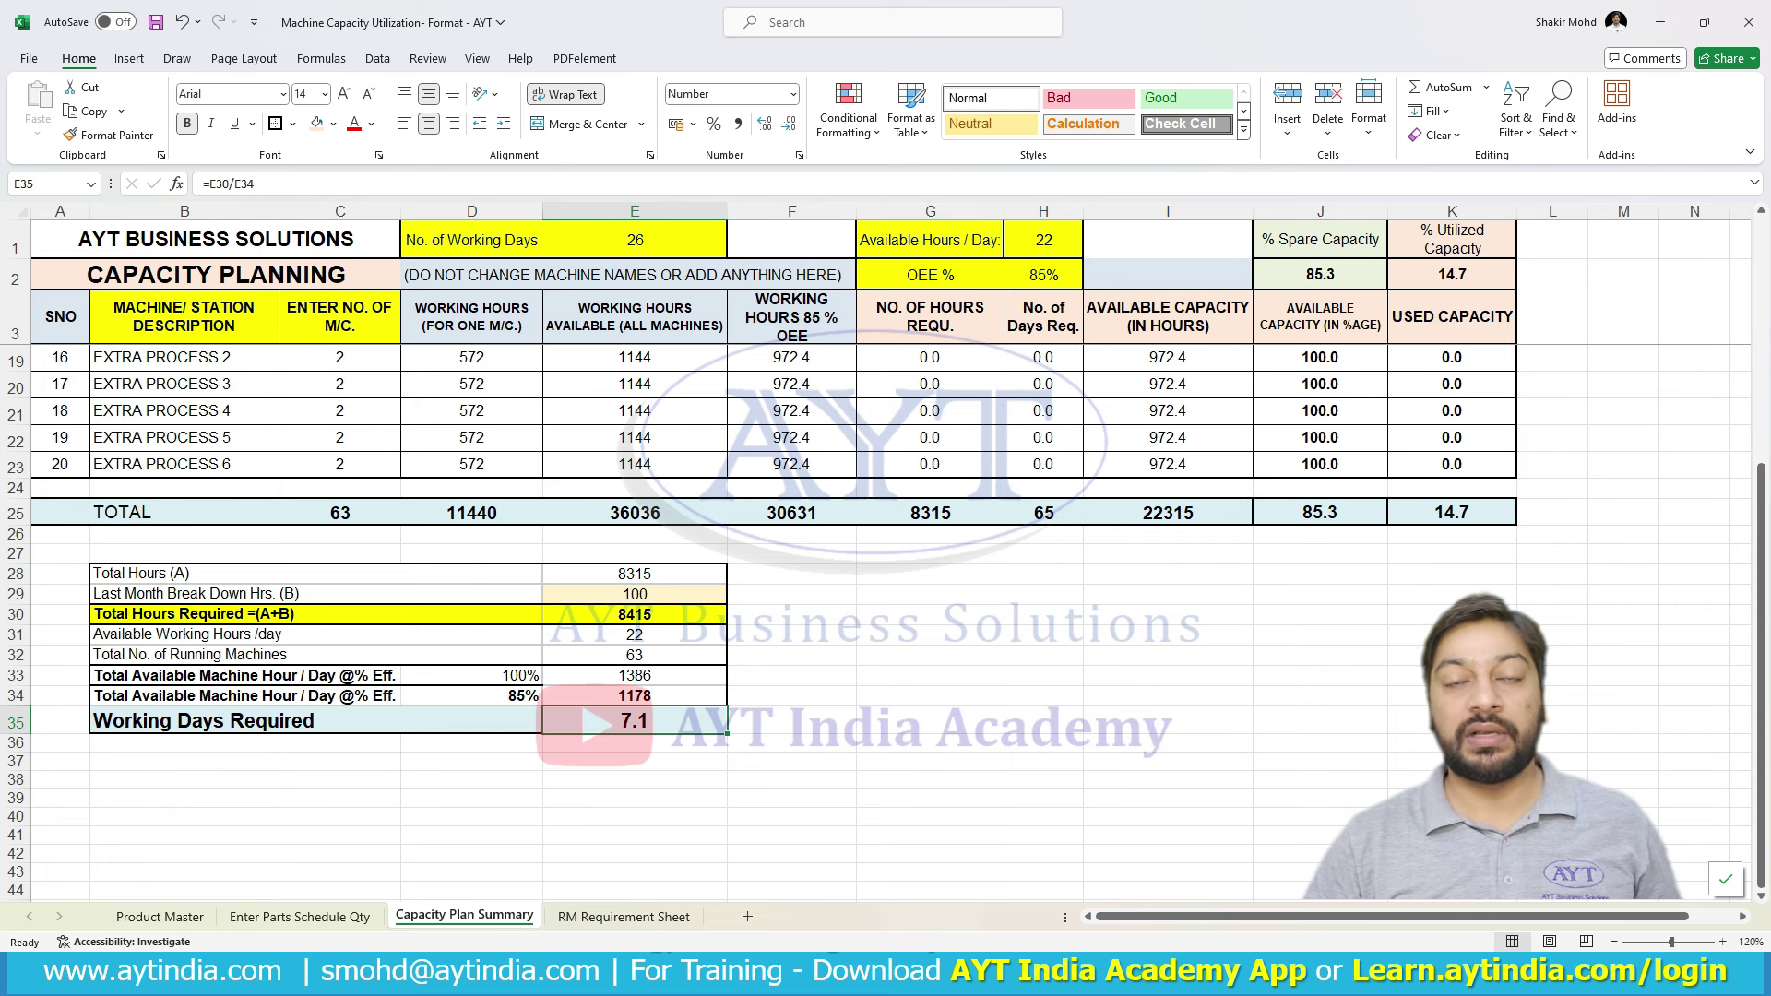
- Examine the BANDSAW row's working hours and required hours, and open the RM Requirement Sheet
key("ctrl+Home")
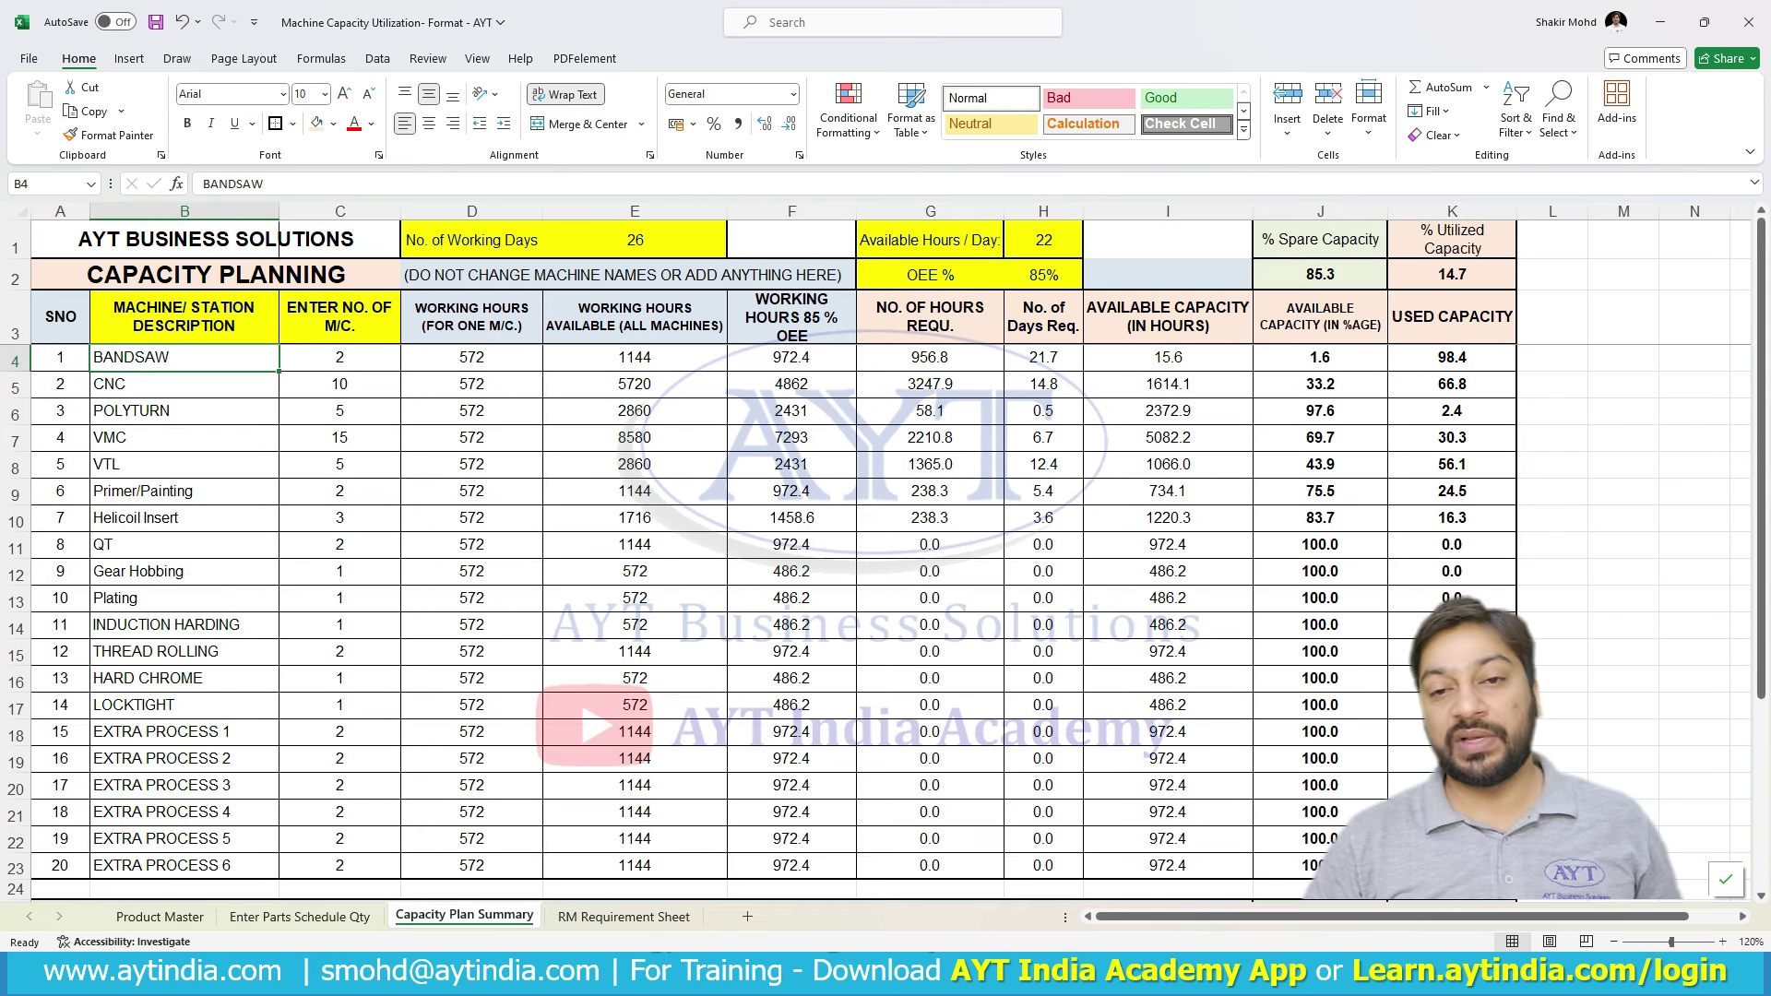
key("Right")
key("Right")
key("Right")
key("Right")
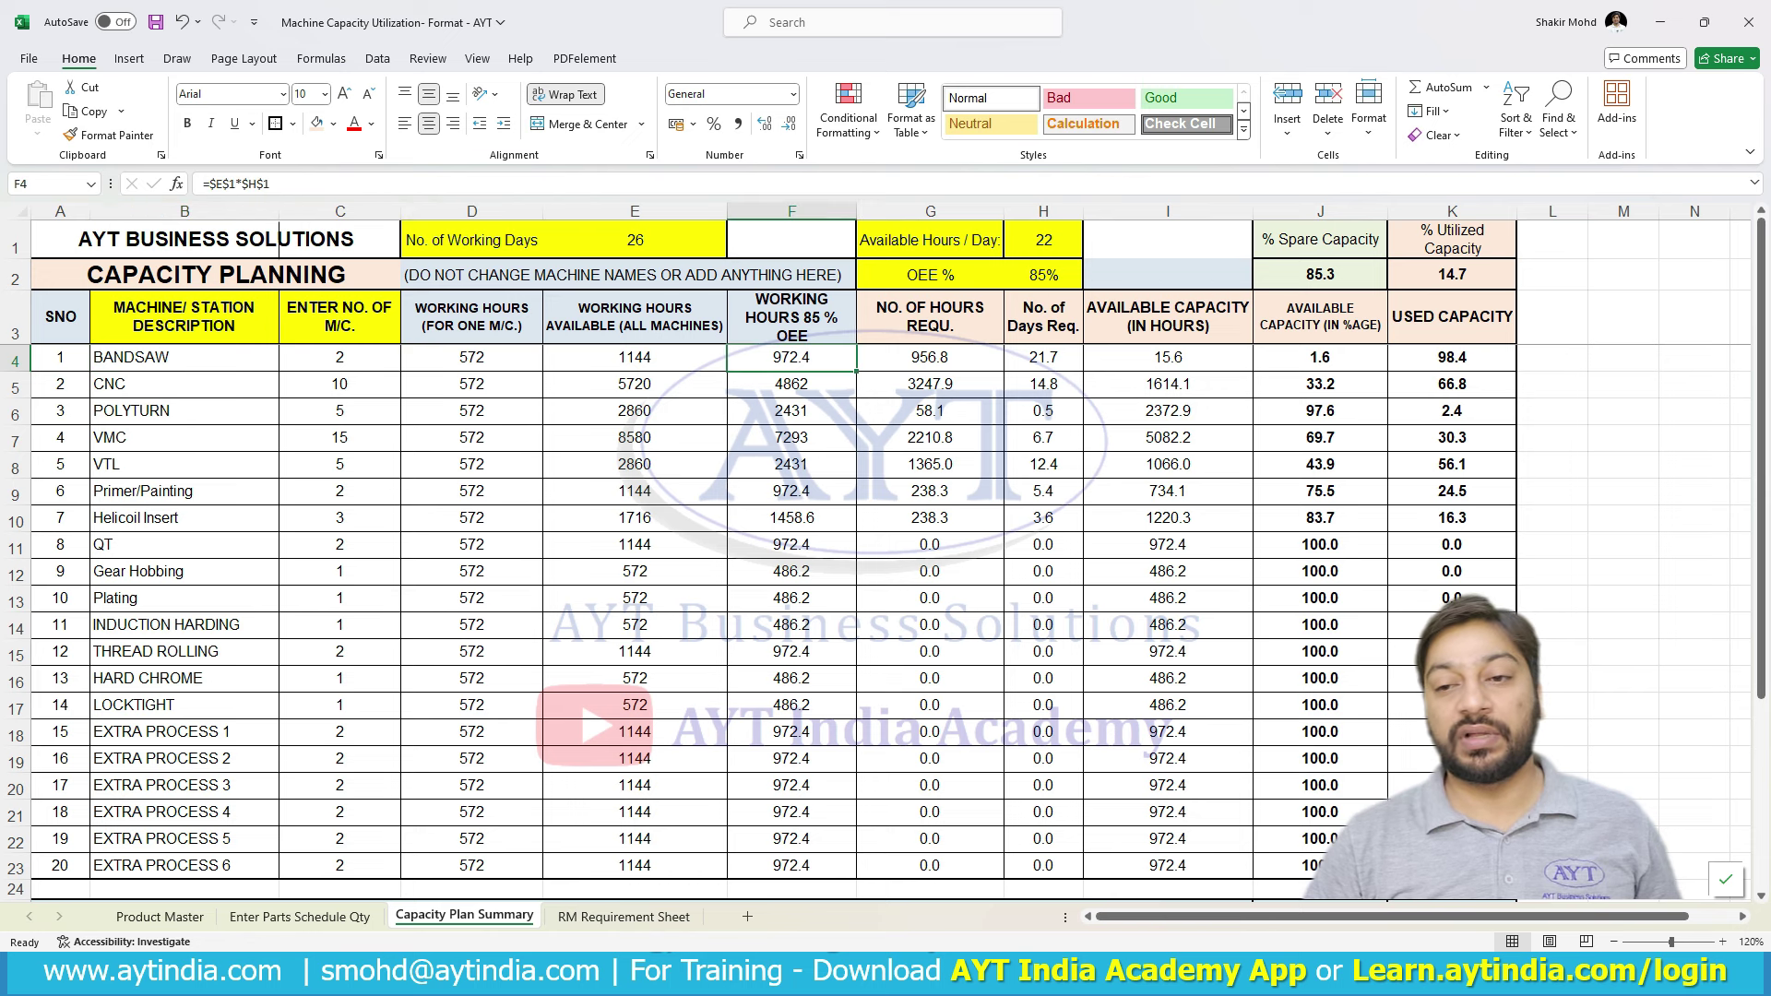
key("Right")
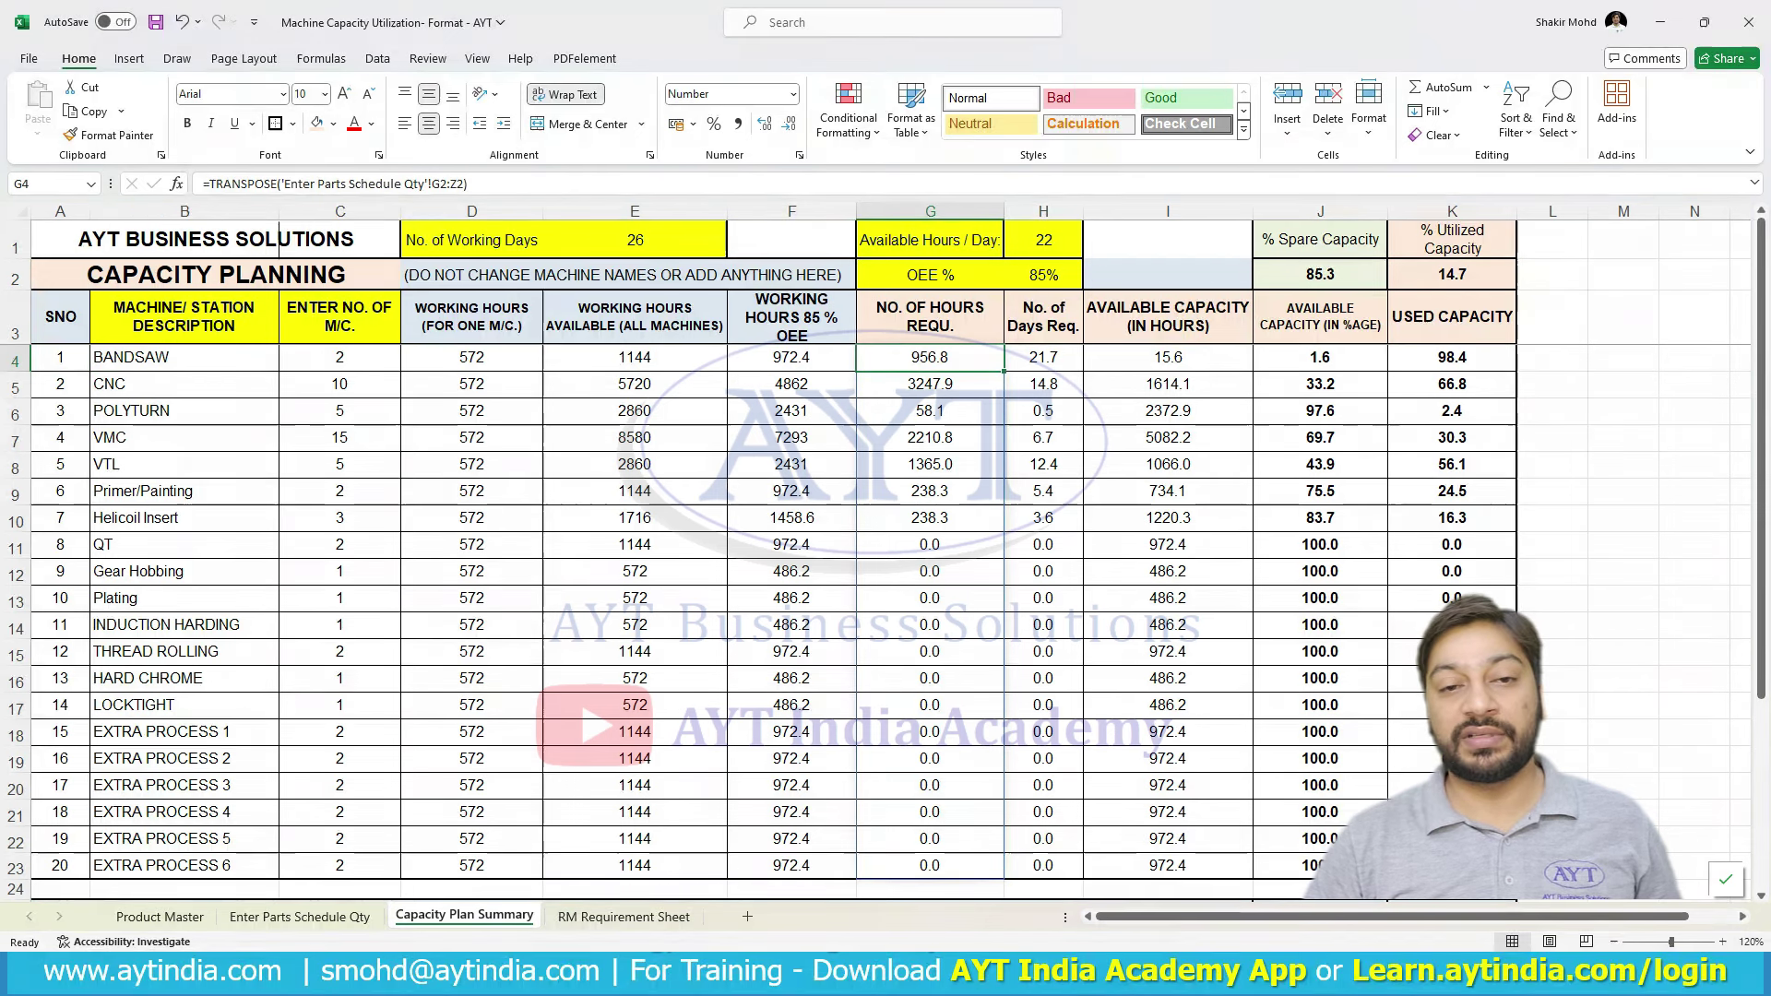
key("ctrl+Page_Down")
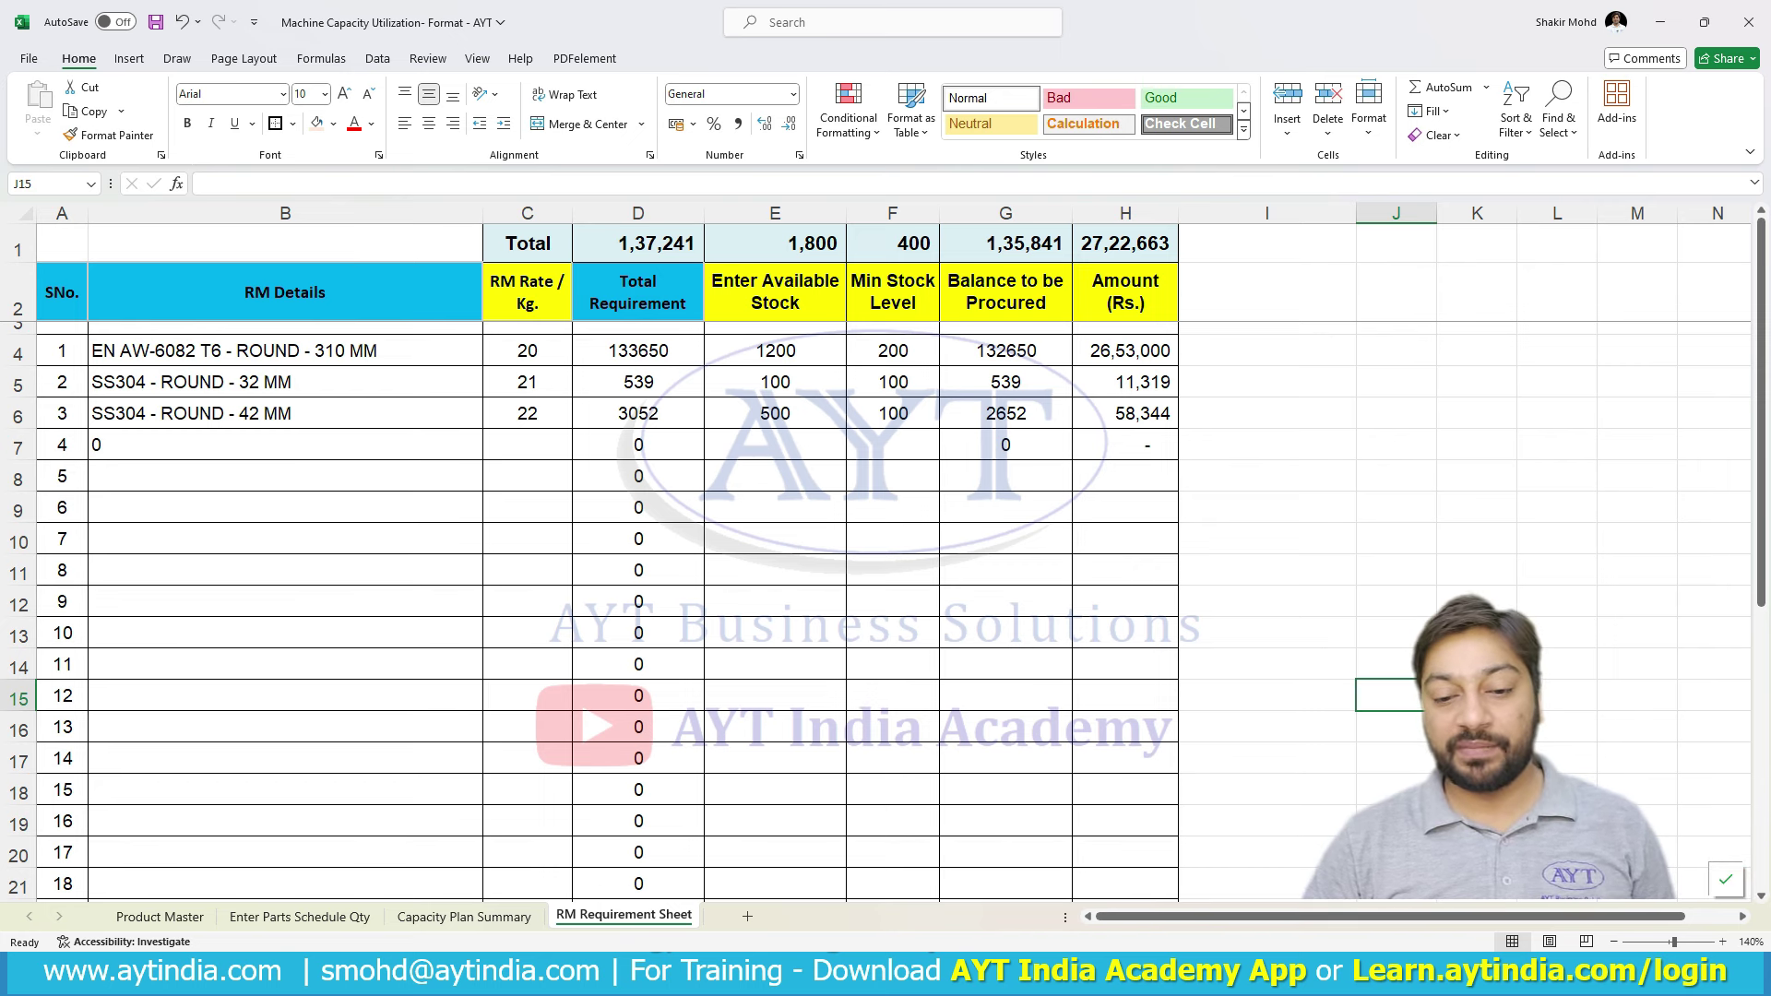
- Review the part rows in Product Master and the scheduled items in Enter Parts Schedule Qty
key("ctrl+Page_Up")
key("ctrl+Page_Up")
key("ctrl+Page_Up")
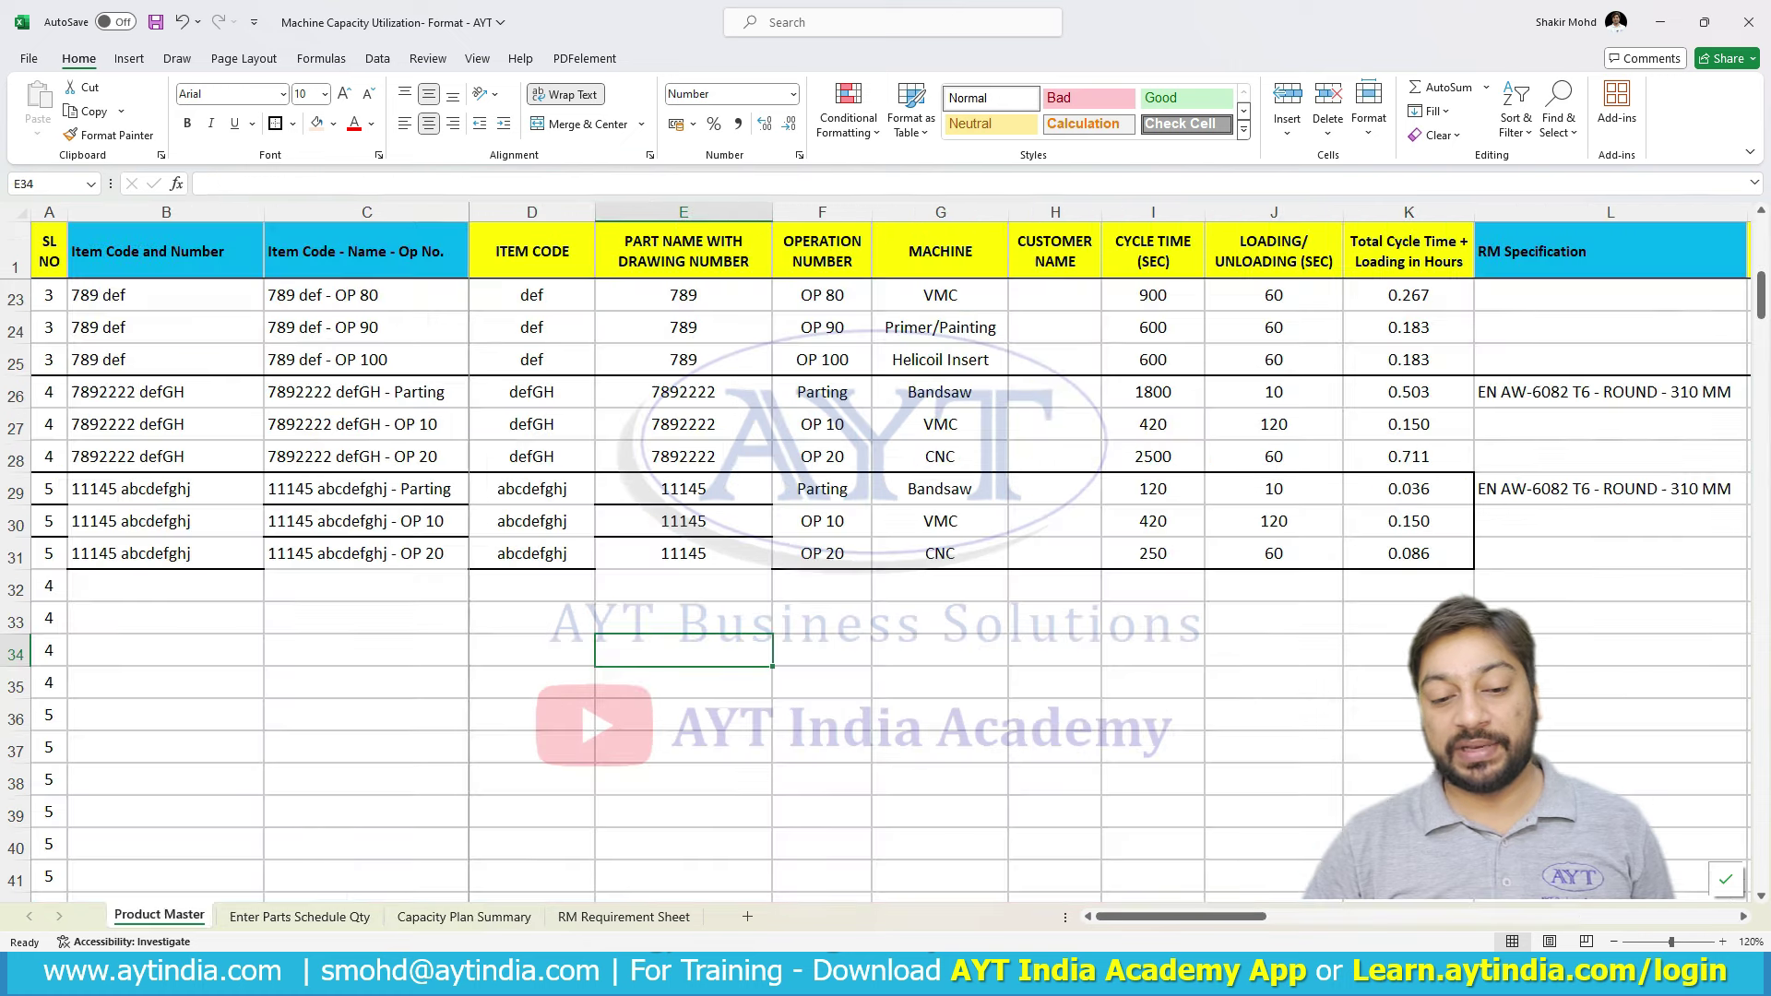
key("ctrl+Page_Down")
left_click(383, 450)
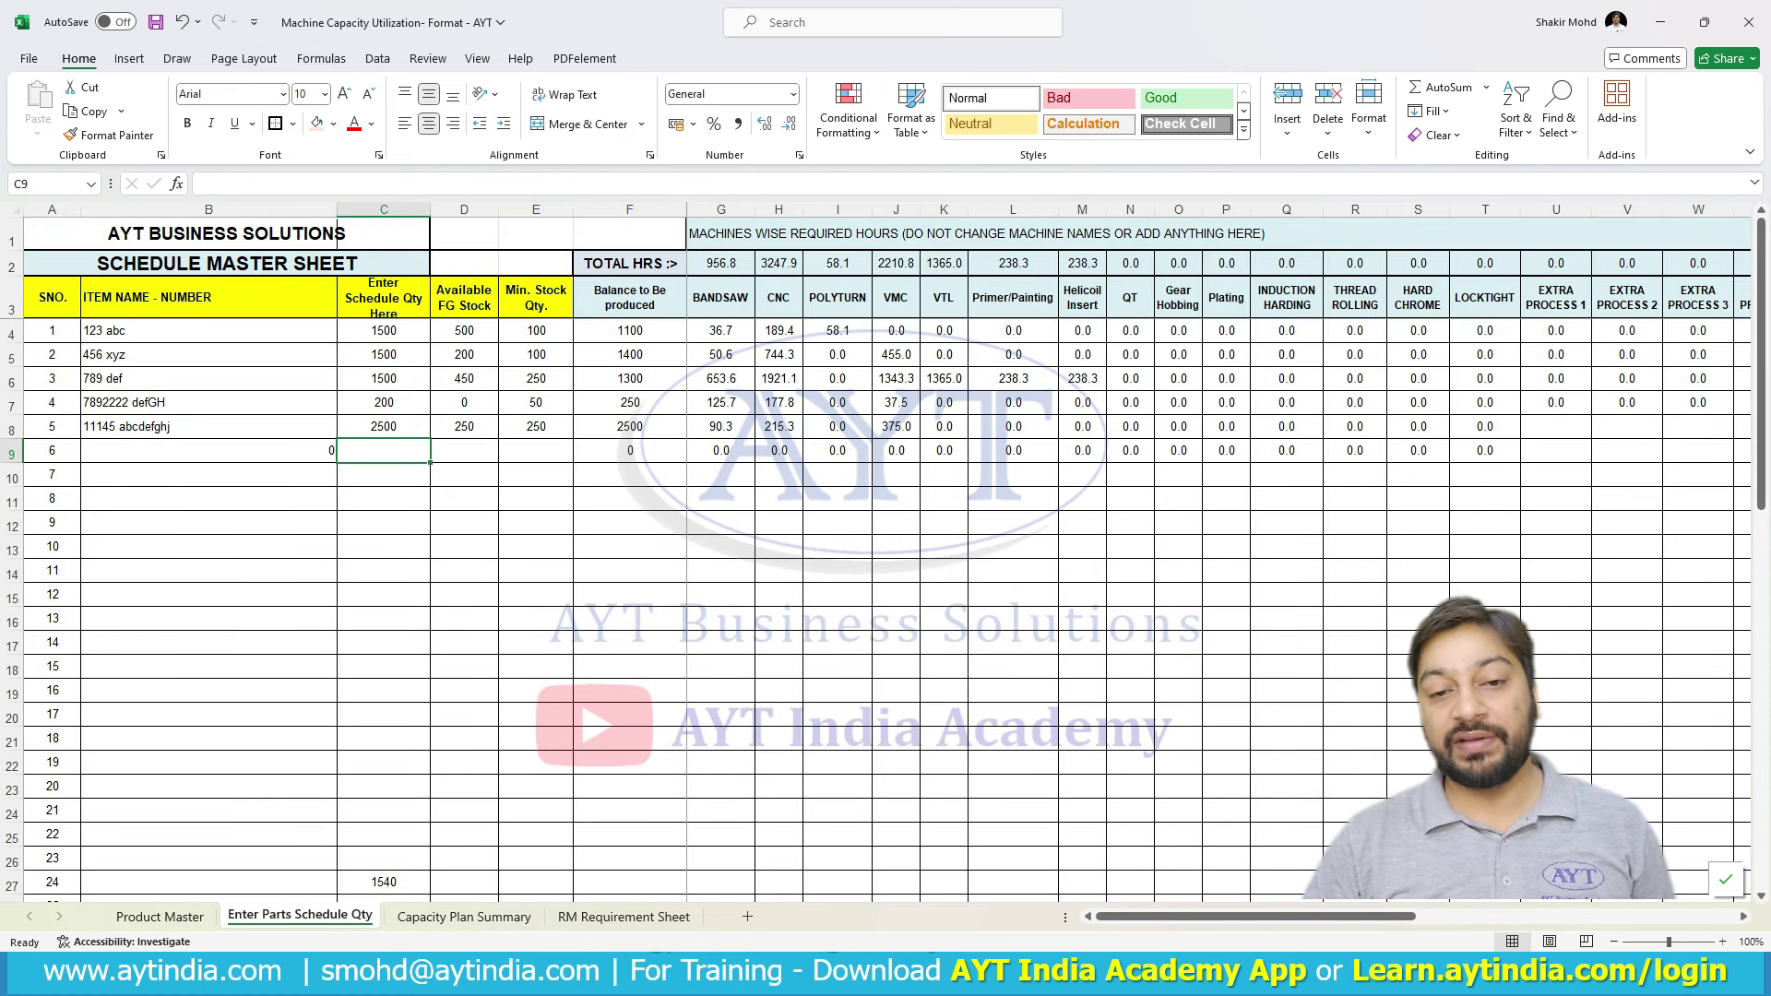
- Examine the RM Rate / Kg. and Total Requirement values of the three raw materials in the RM Requirement Sheet
left_click(624, 916)
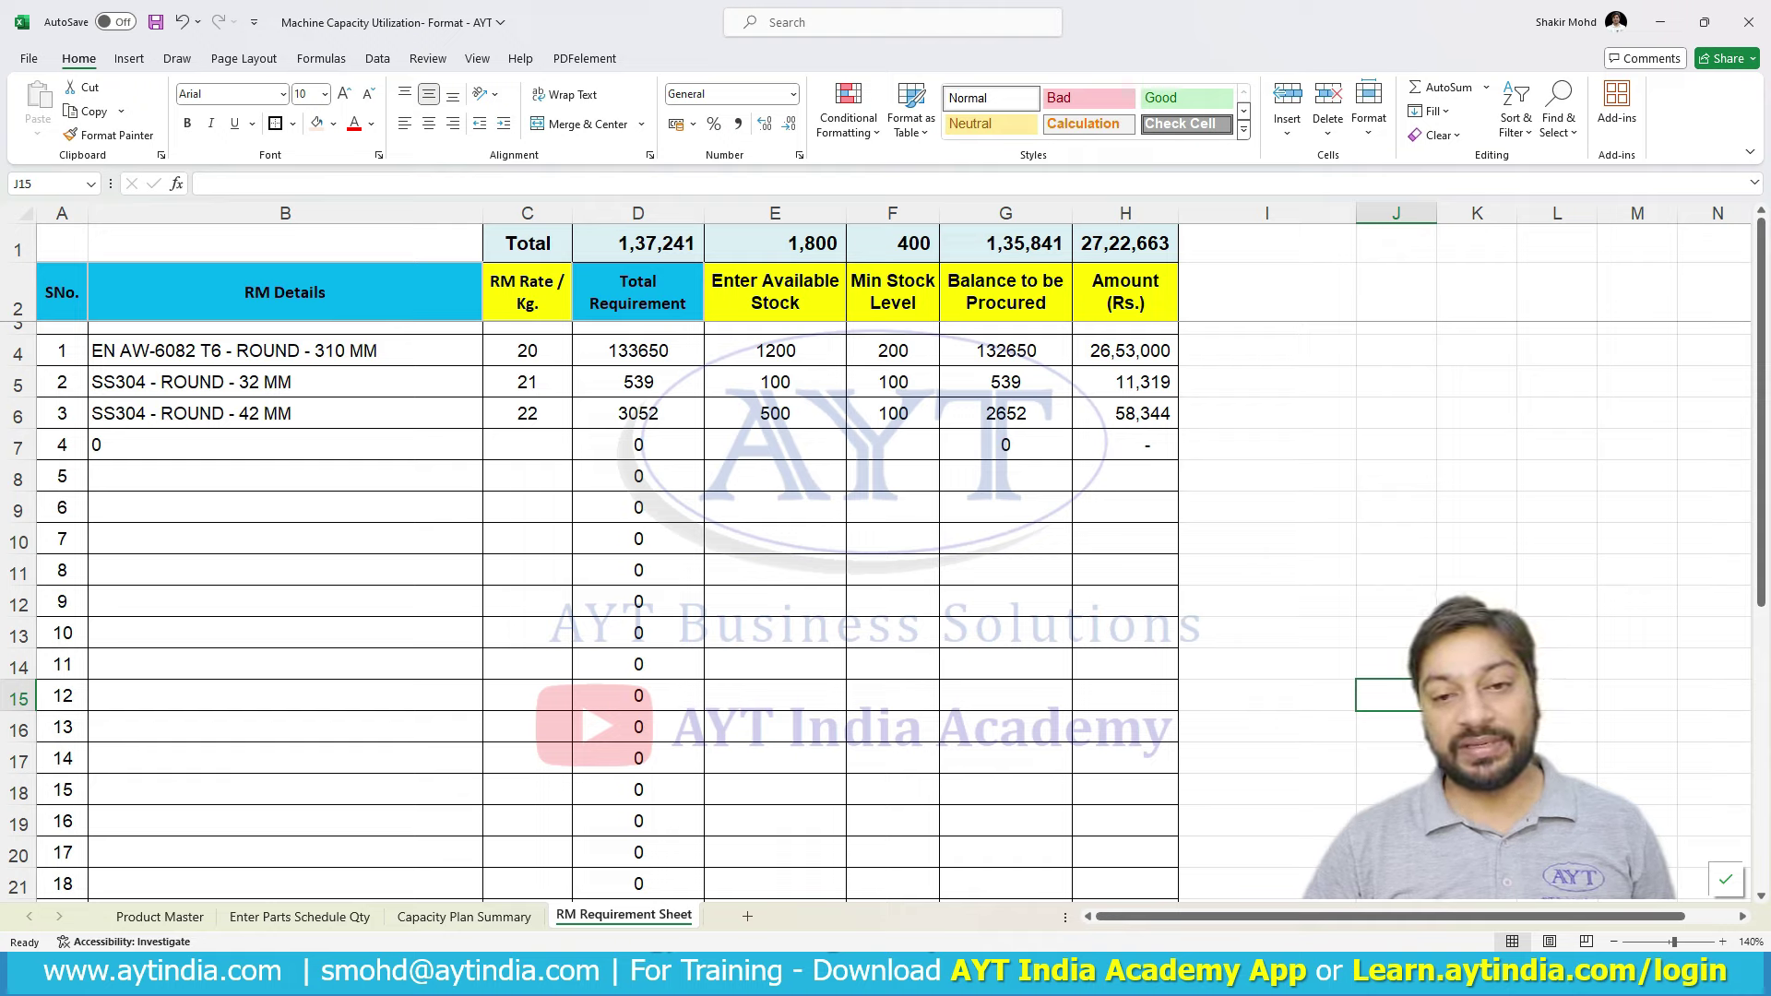
left_click(527, 352)
left_click(527, 382)
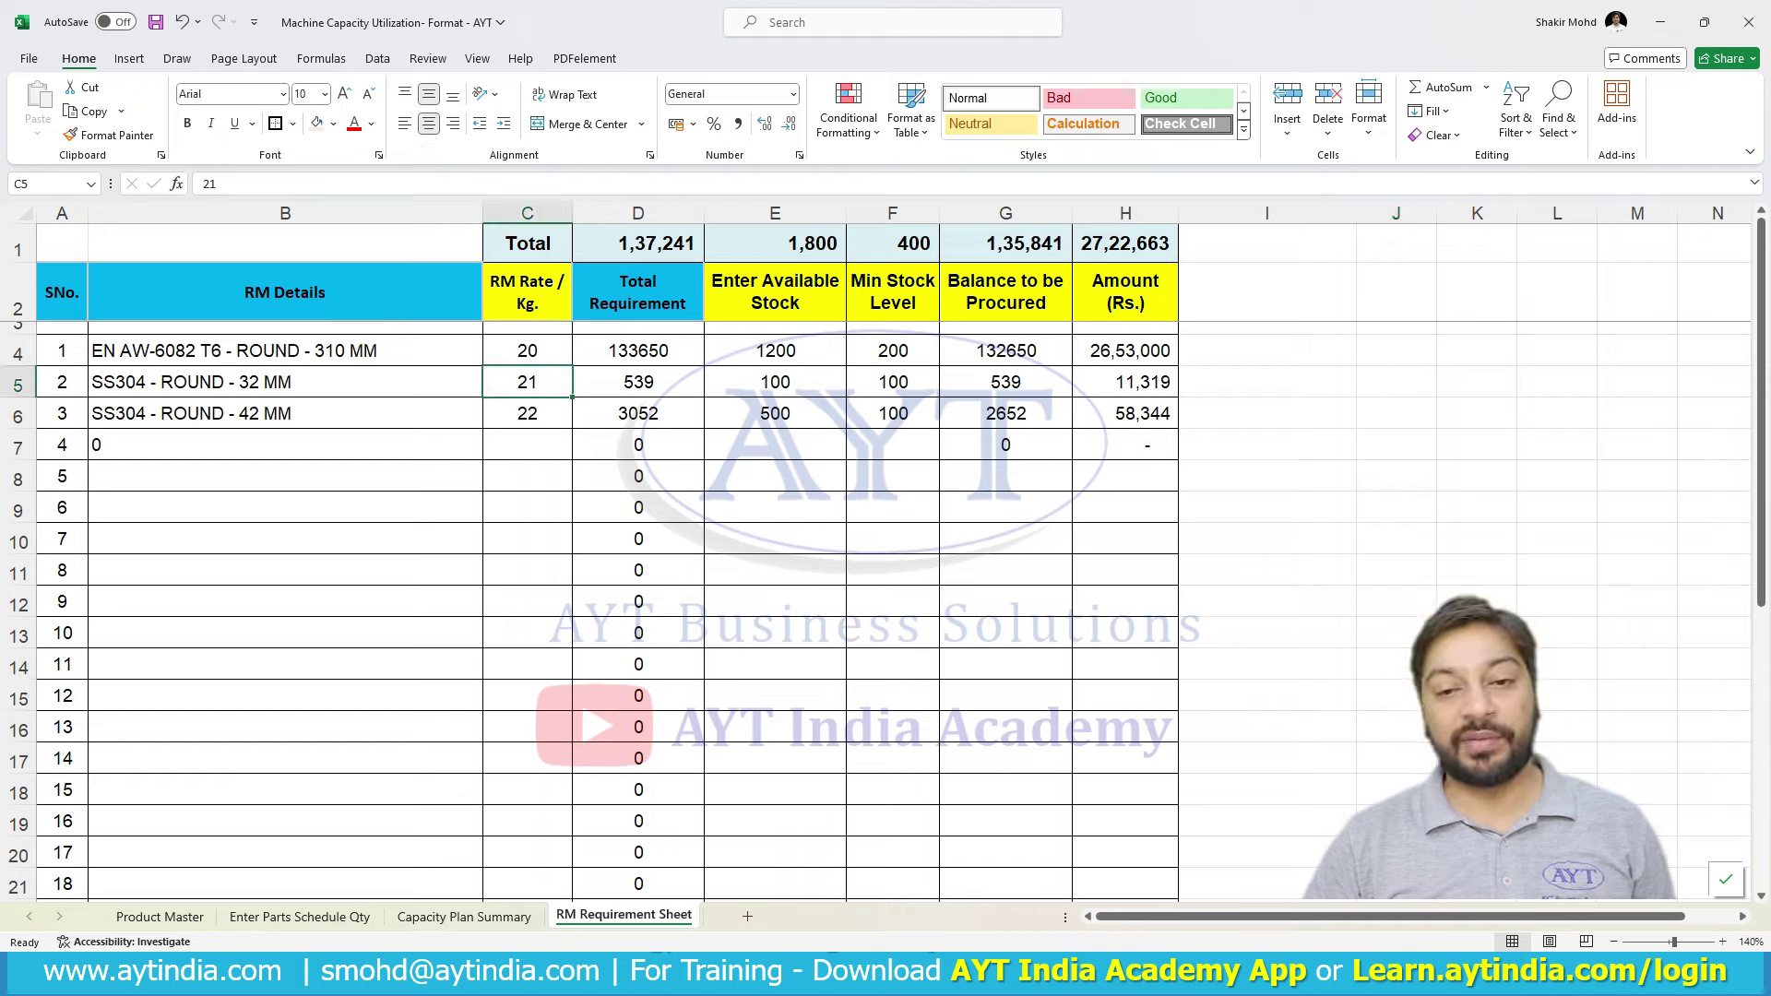
left_click(527, 413)
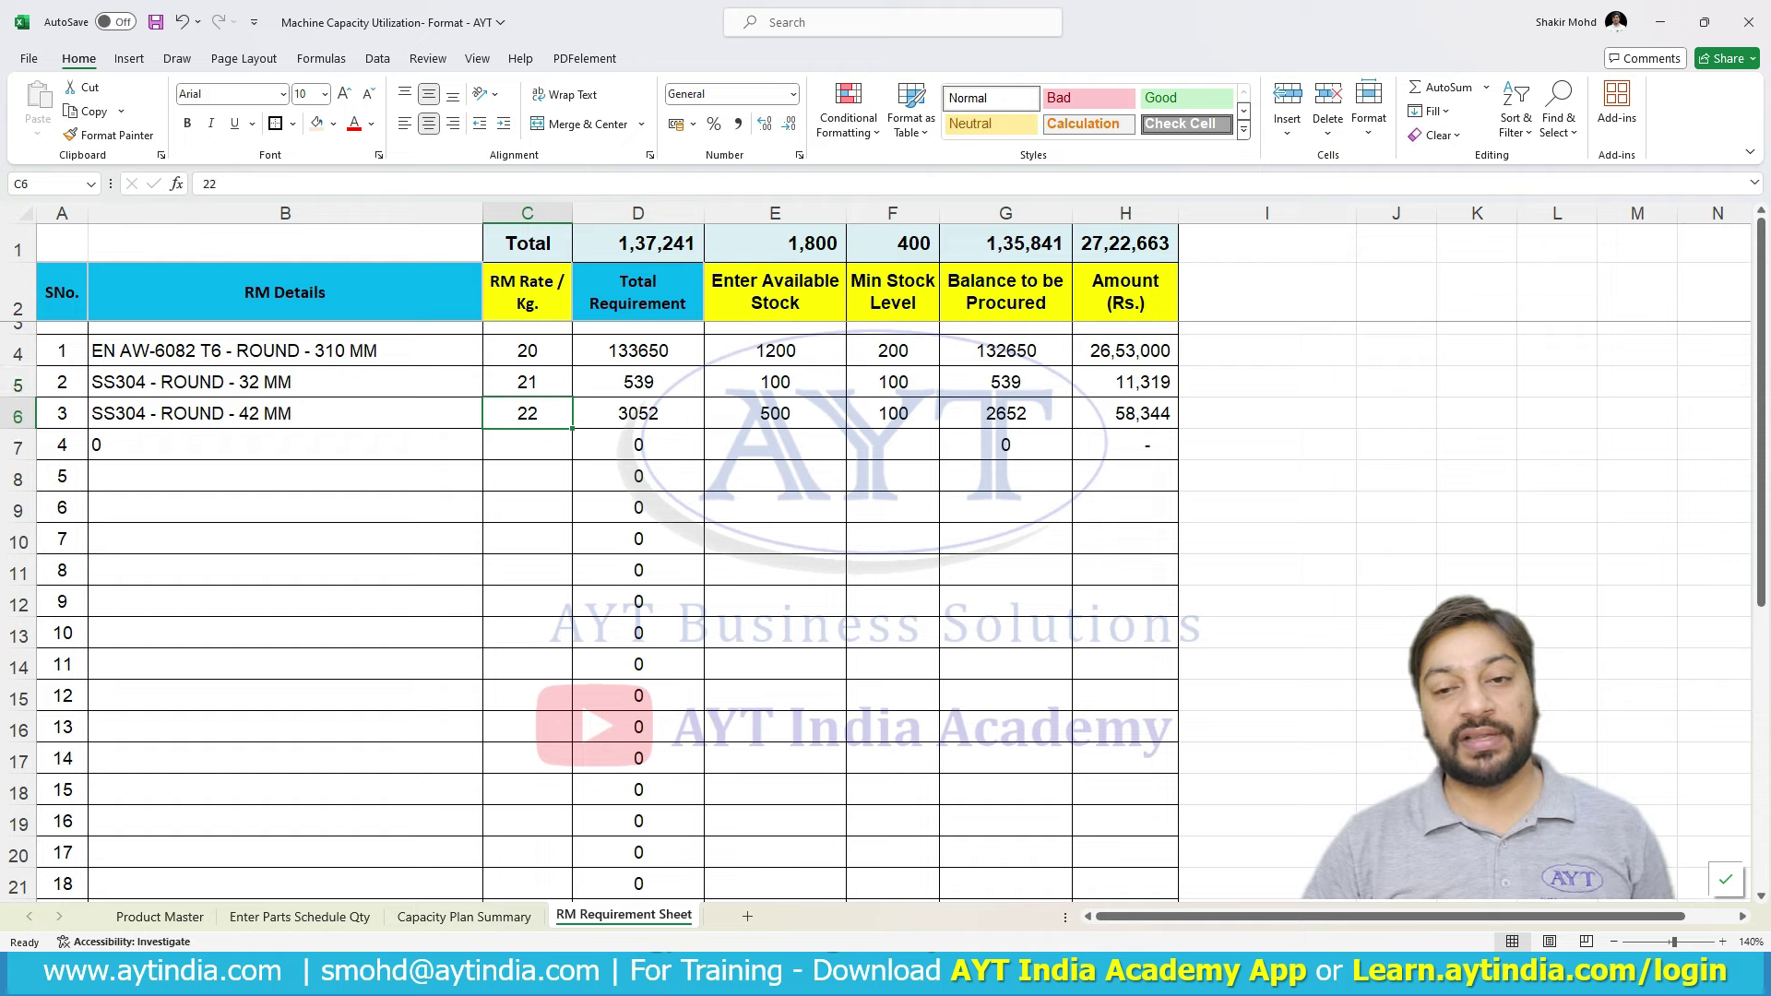
left_click_drag(637, 350, 638, 414)
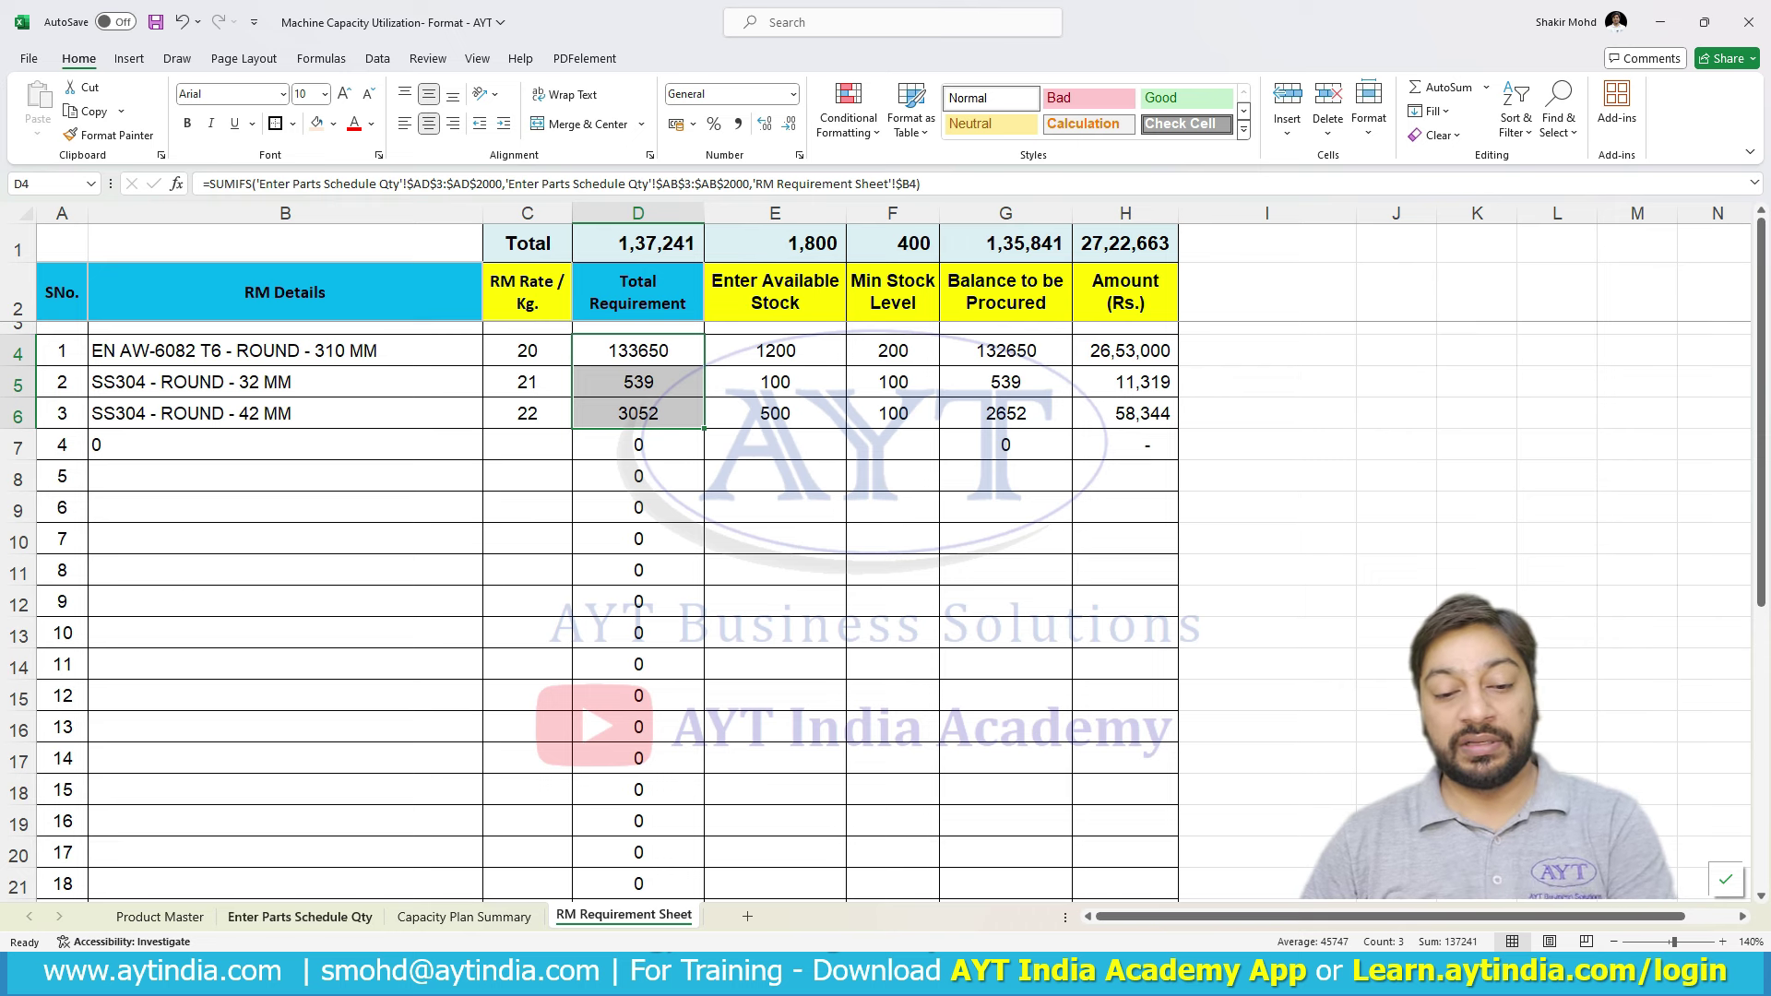
- Examine the RM Details, Part Weight and Total RM Requirement columns of the five scheduled items in Enter Parts Schedule Qty
left_click(299, 916)
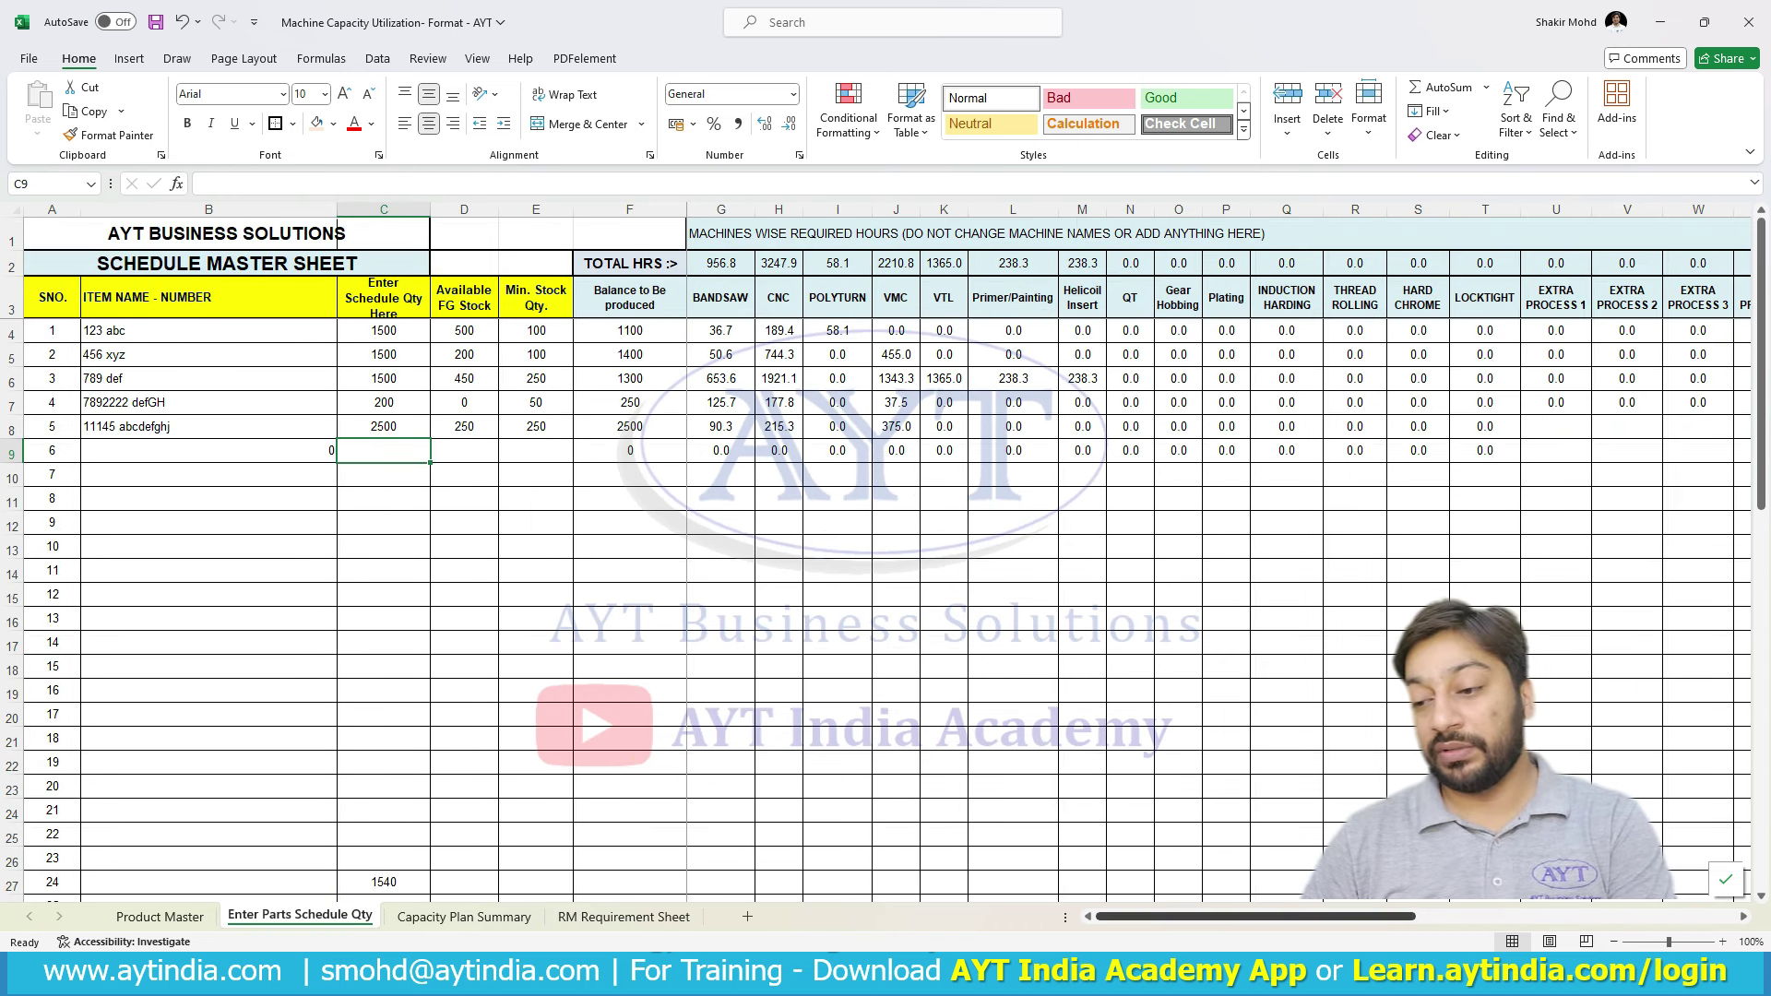
left_click_drag(1292, 916, 1565, 917)
scroll(1107, 554, "right", 1)
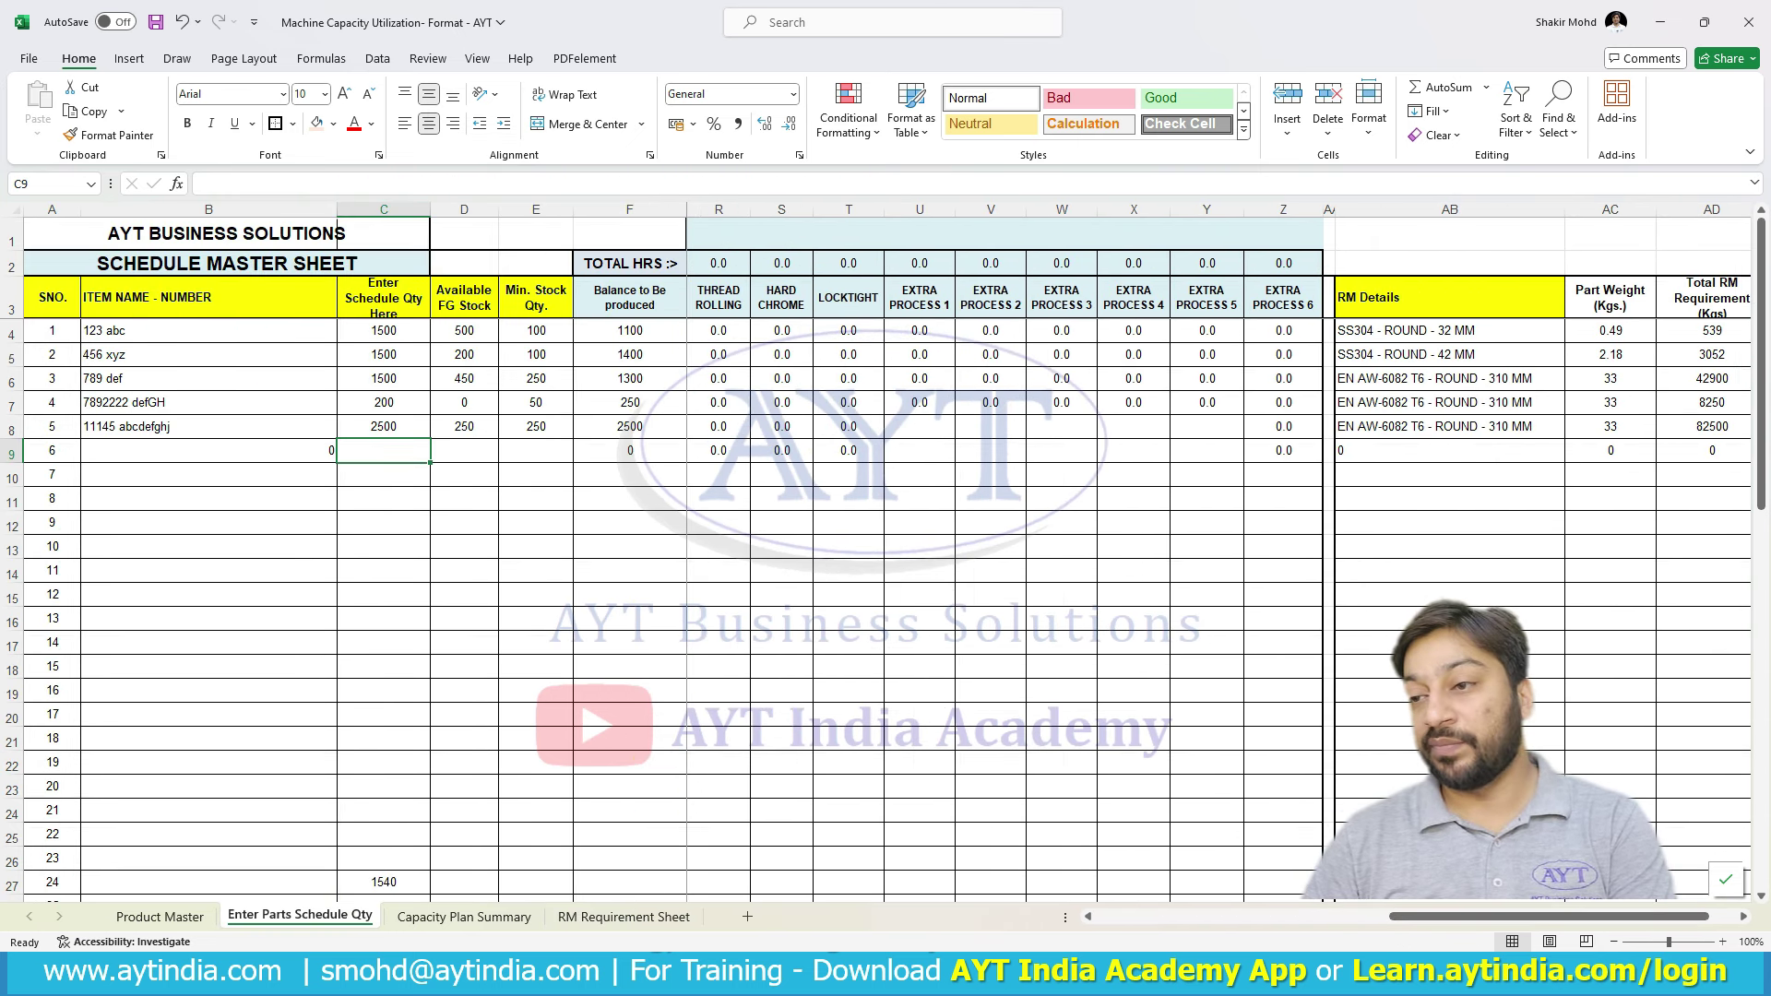
left_click_drag(1439, 330, 1439, 426)
scroll(1107, 554, "right", 1)
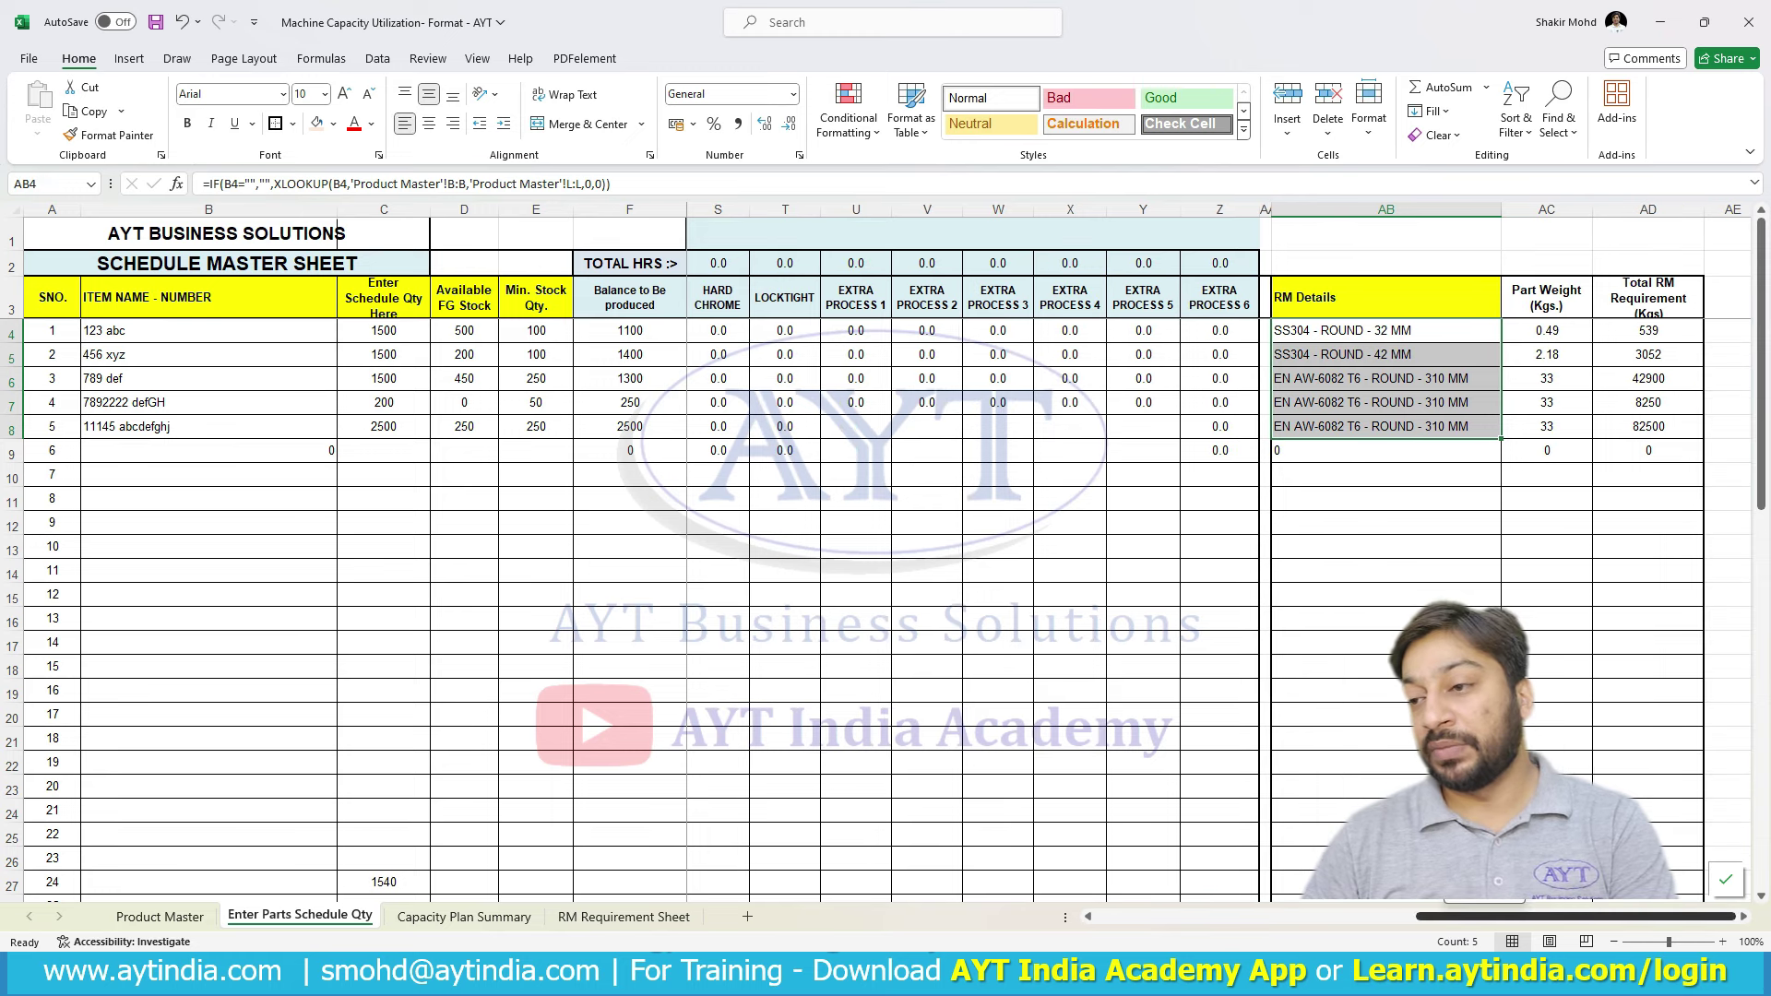
left_click_drag(1546, 330, 1546, 426)
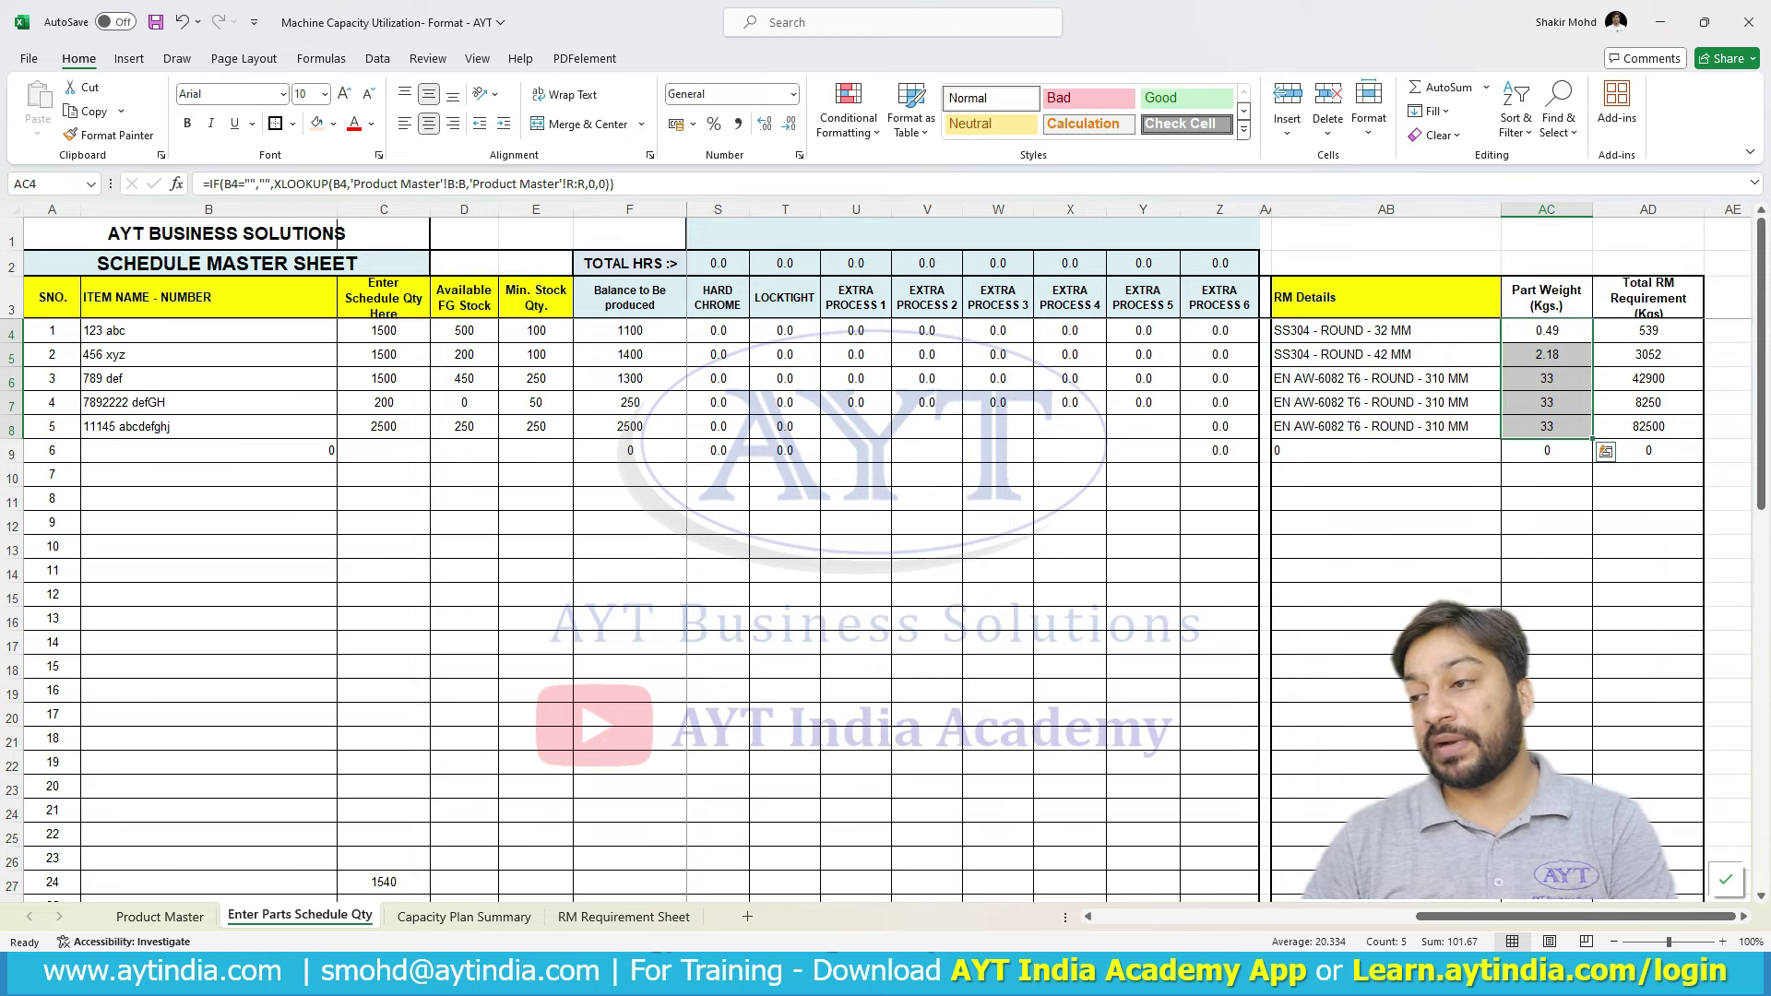
left_click_drag(1648, 330, 1648, 427)
left_click(1547, 426)
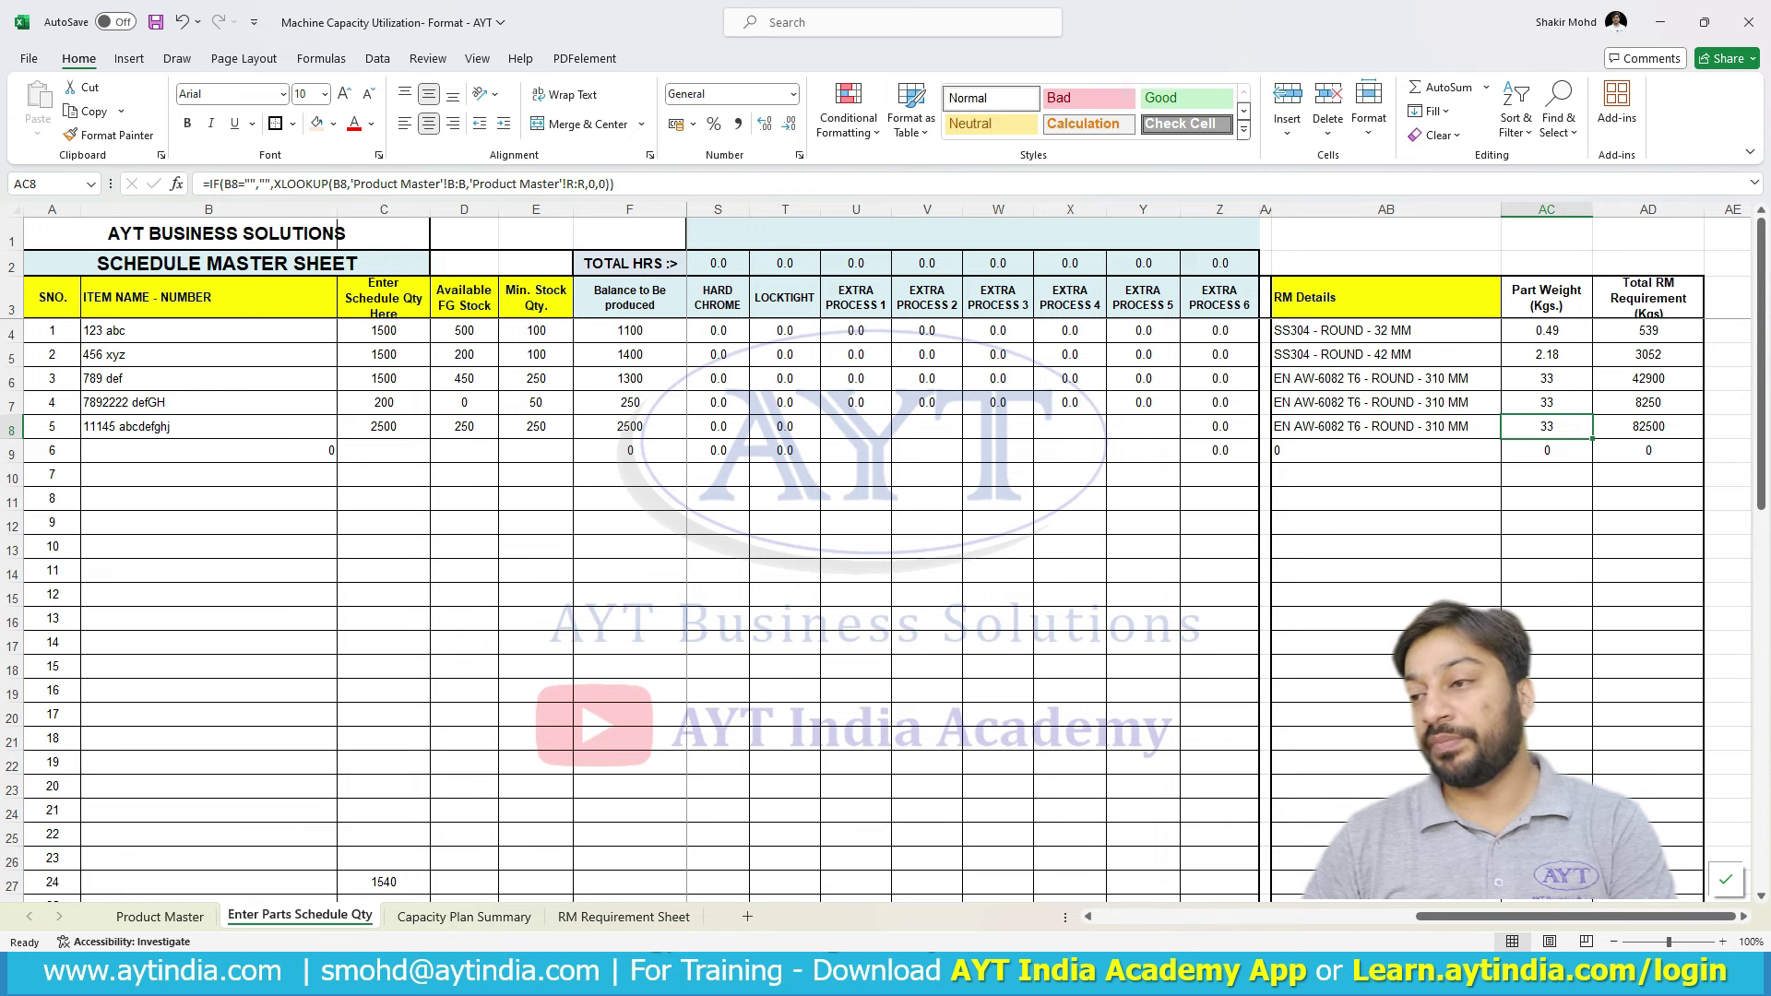
left_click(1648, 426)
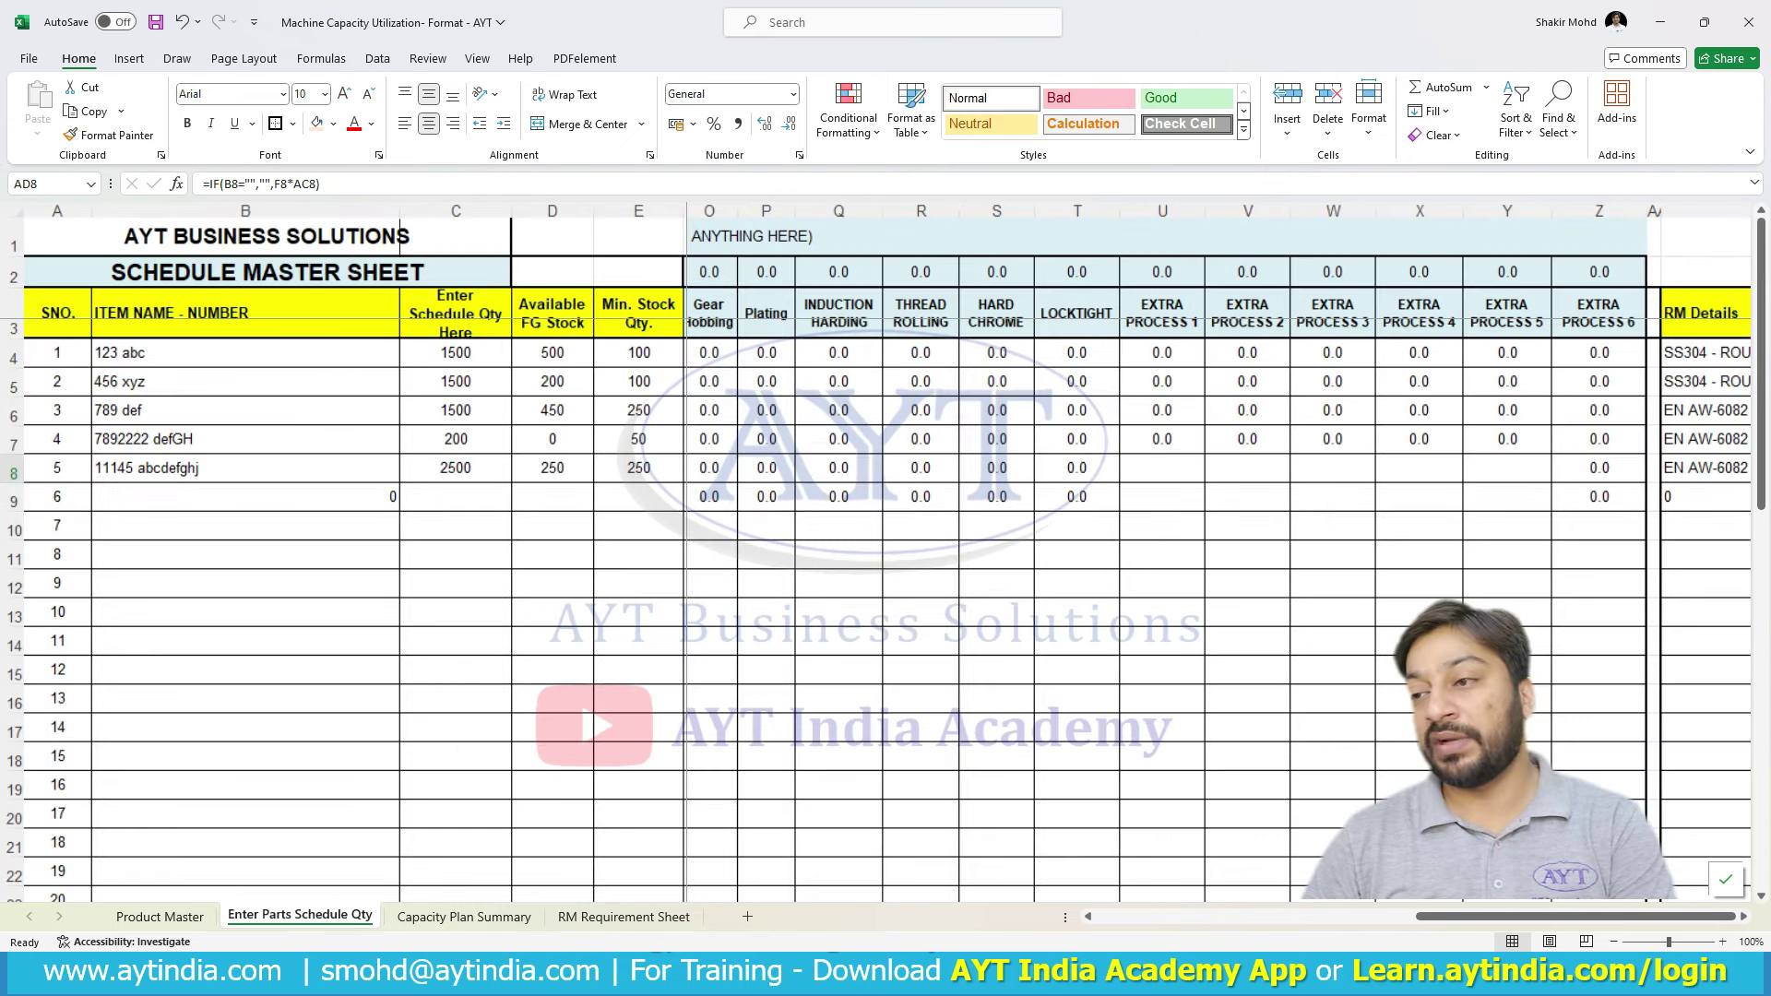
left_click(1706, 727)
scroll(885, 609, "down", 1)
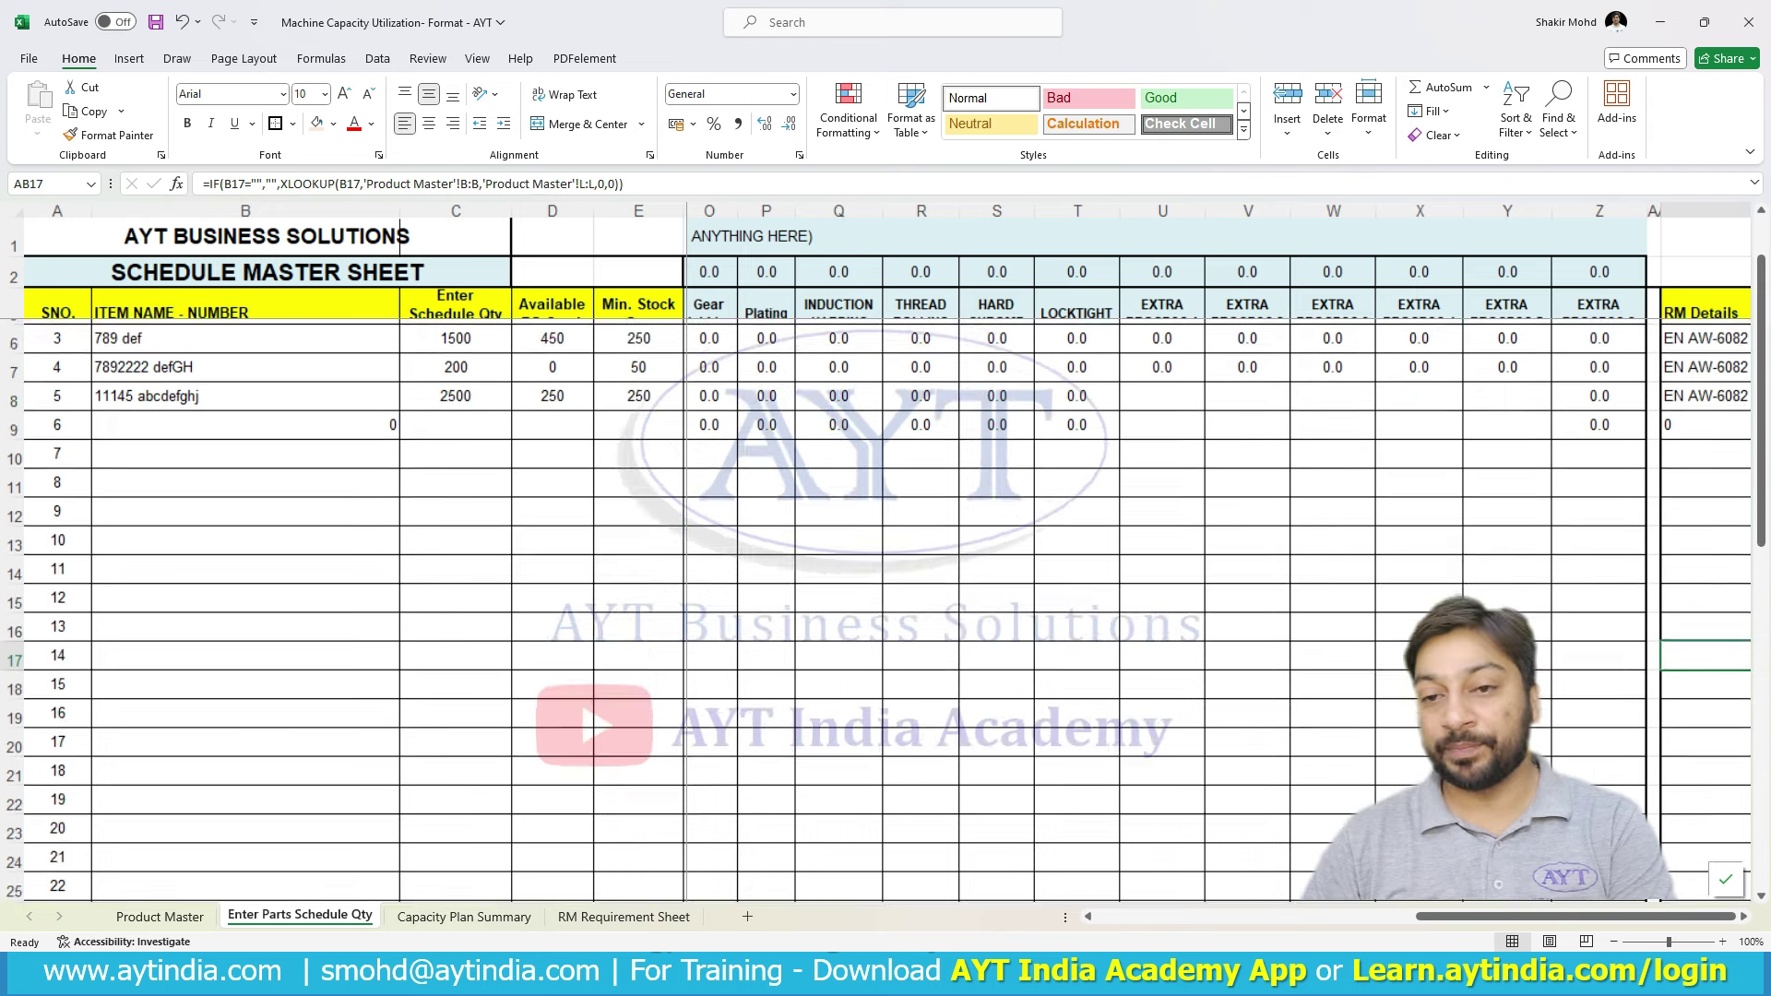
scroll(885, 609, "up", 1)
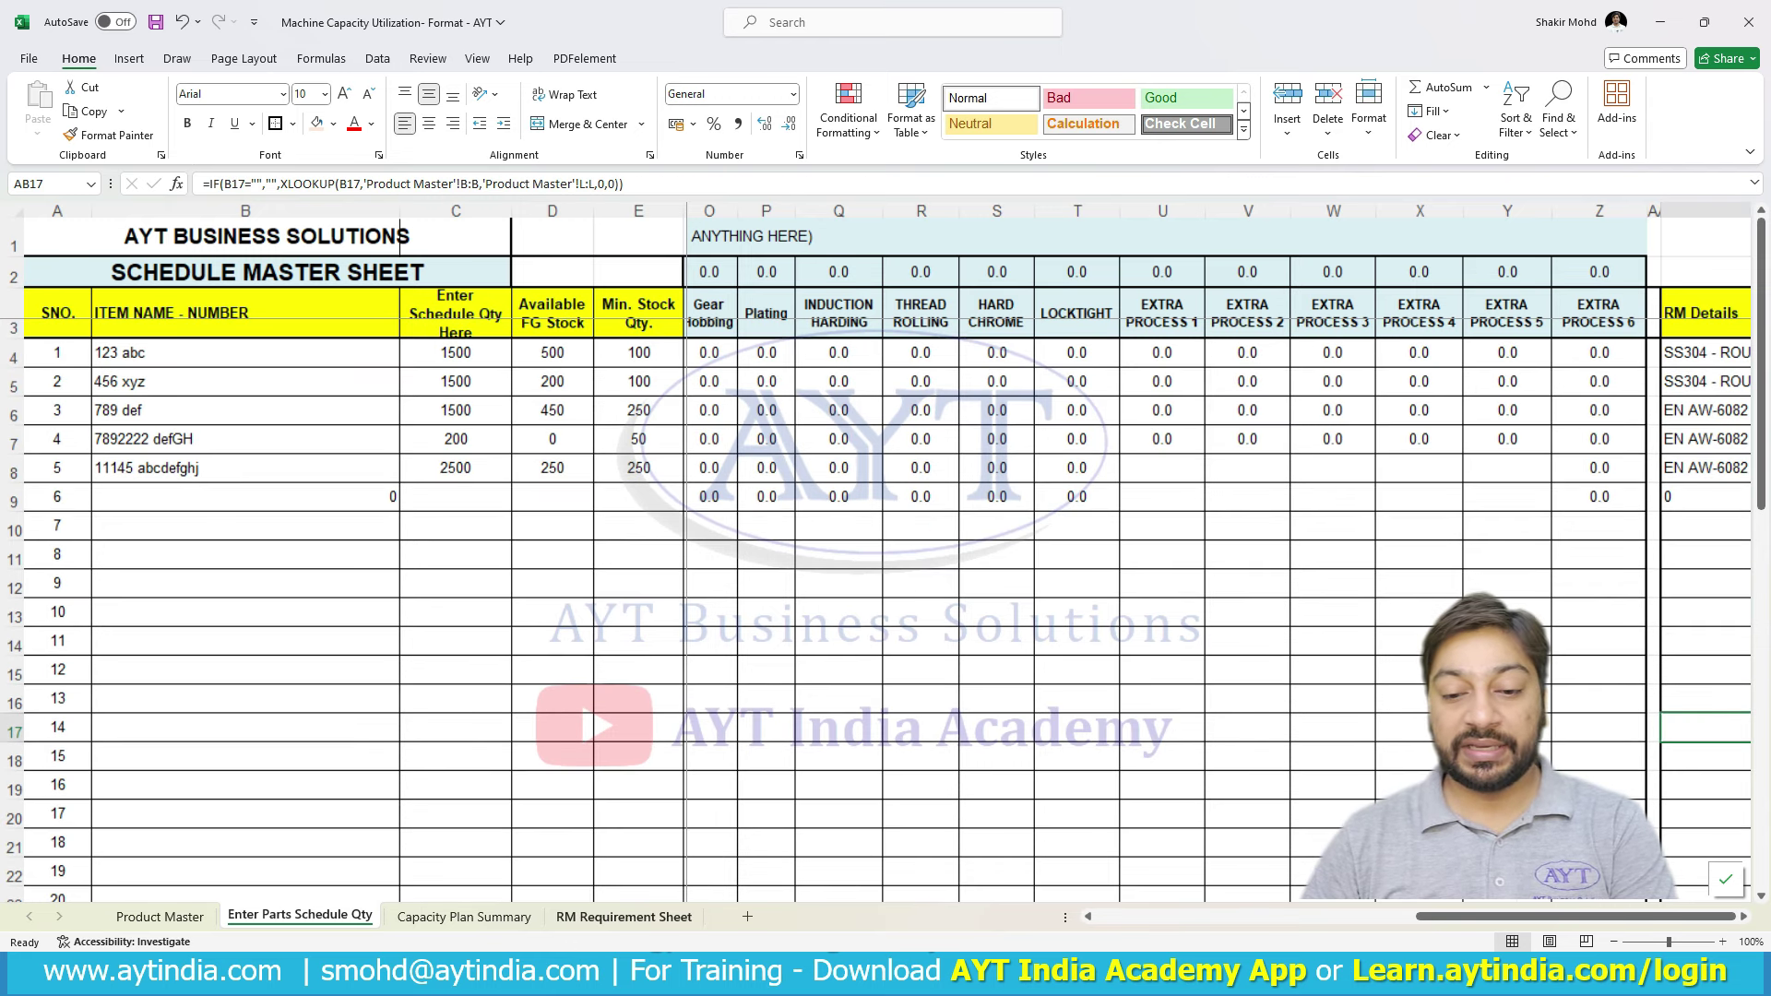
- Review the RM Details, rates, total requirements and available stock entries in the RM Requirement Sheet
left_click(624, 916)
left_click_drag(284, 350, 284, 413)
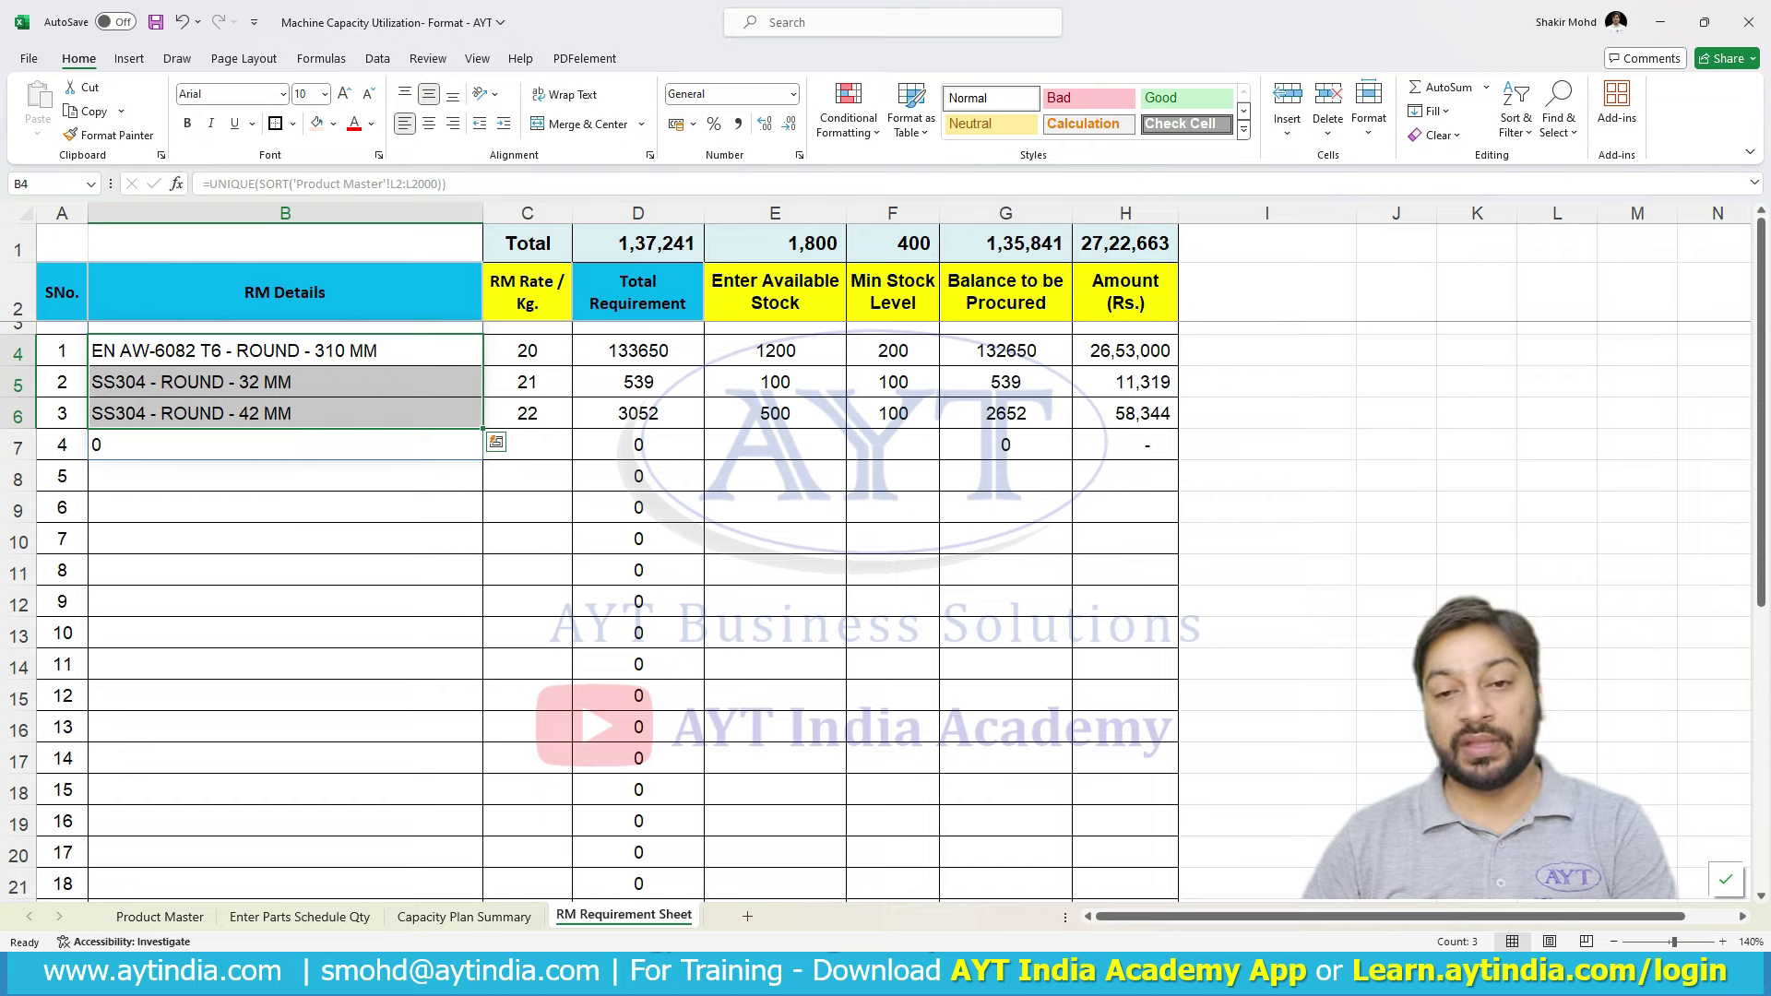
left_click_drag(527, 351, 527, 414)
left_click_drag(637, 351, 638, 413)
left_click(775, 351)
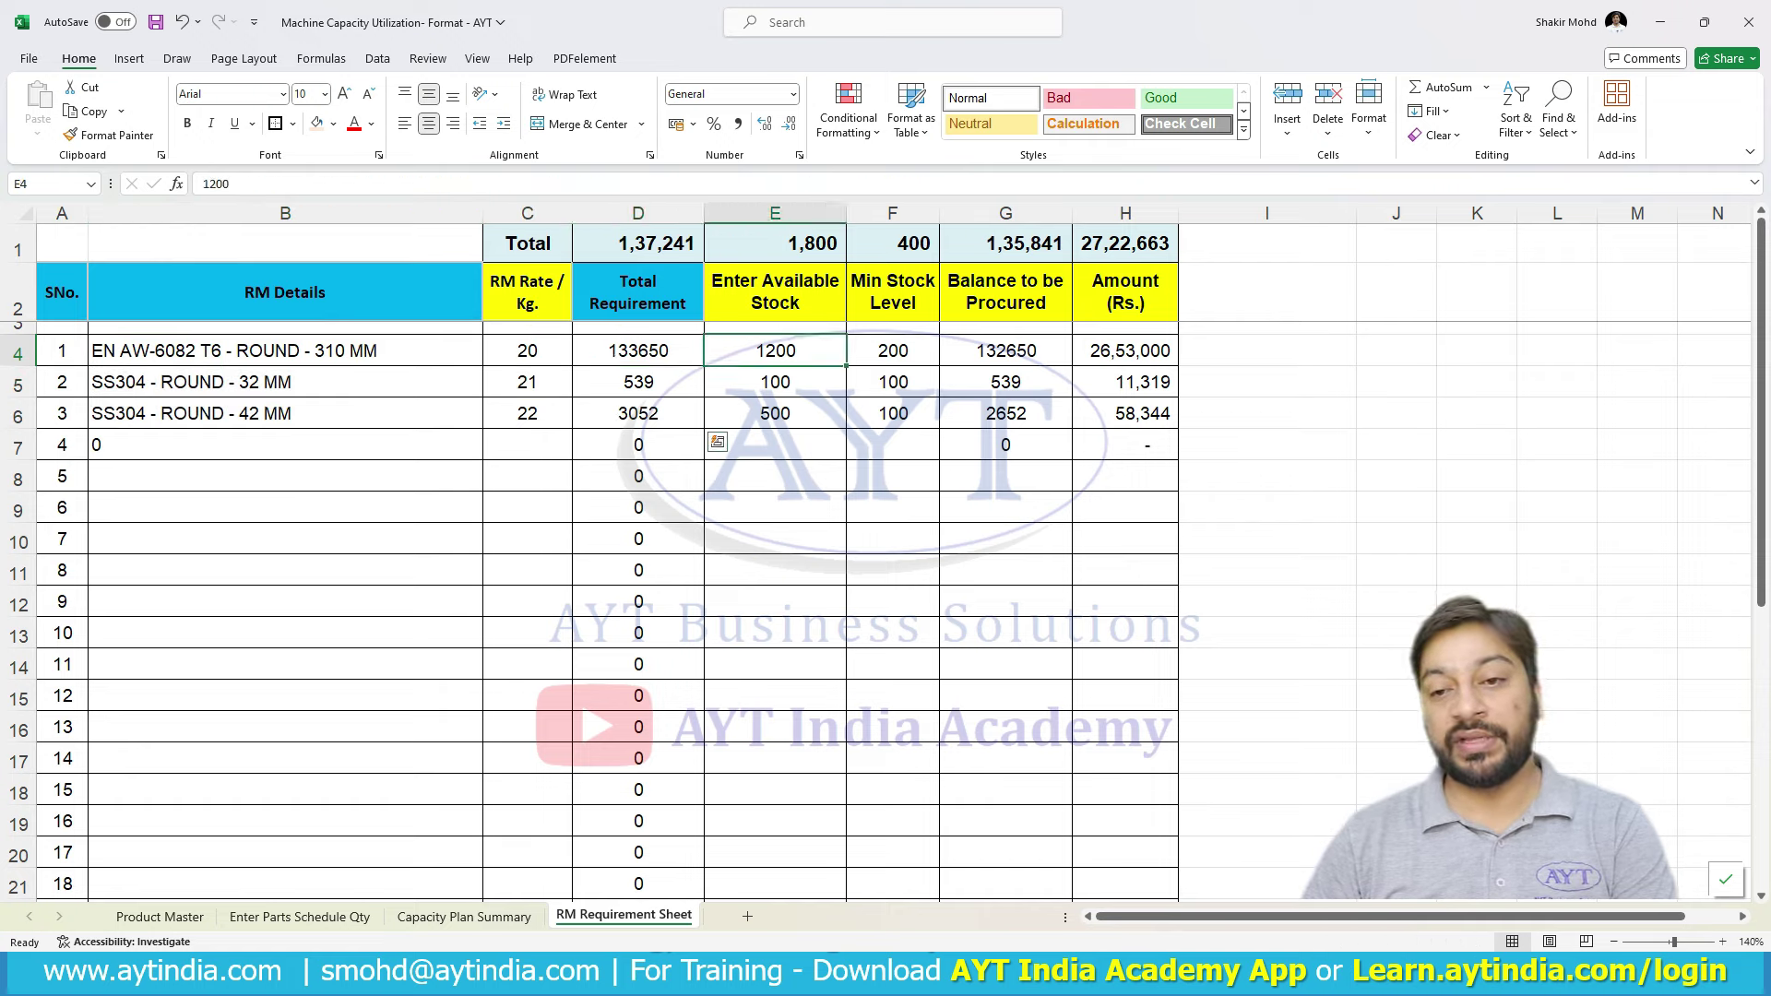
left_click(775, 382)
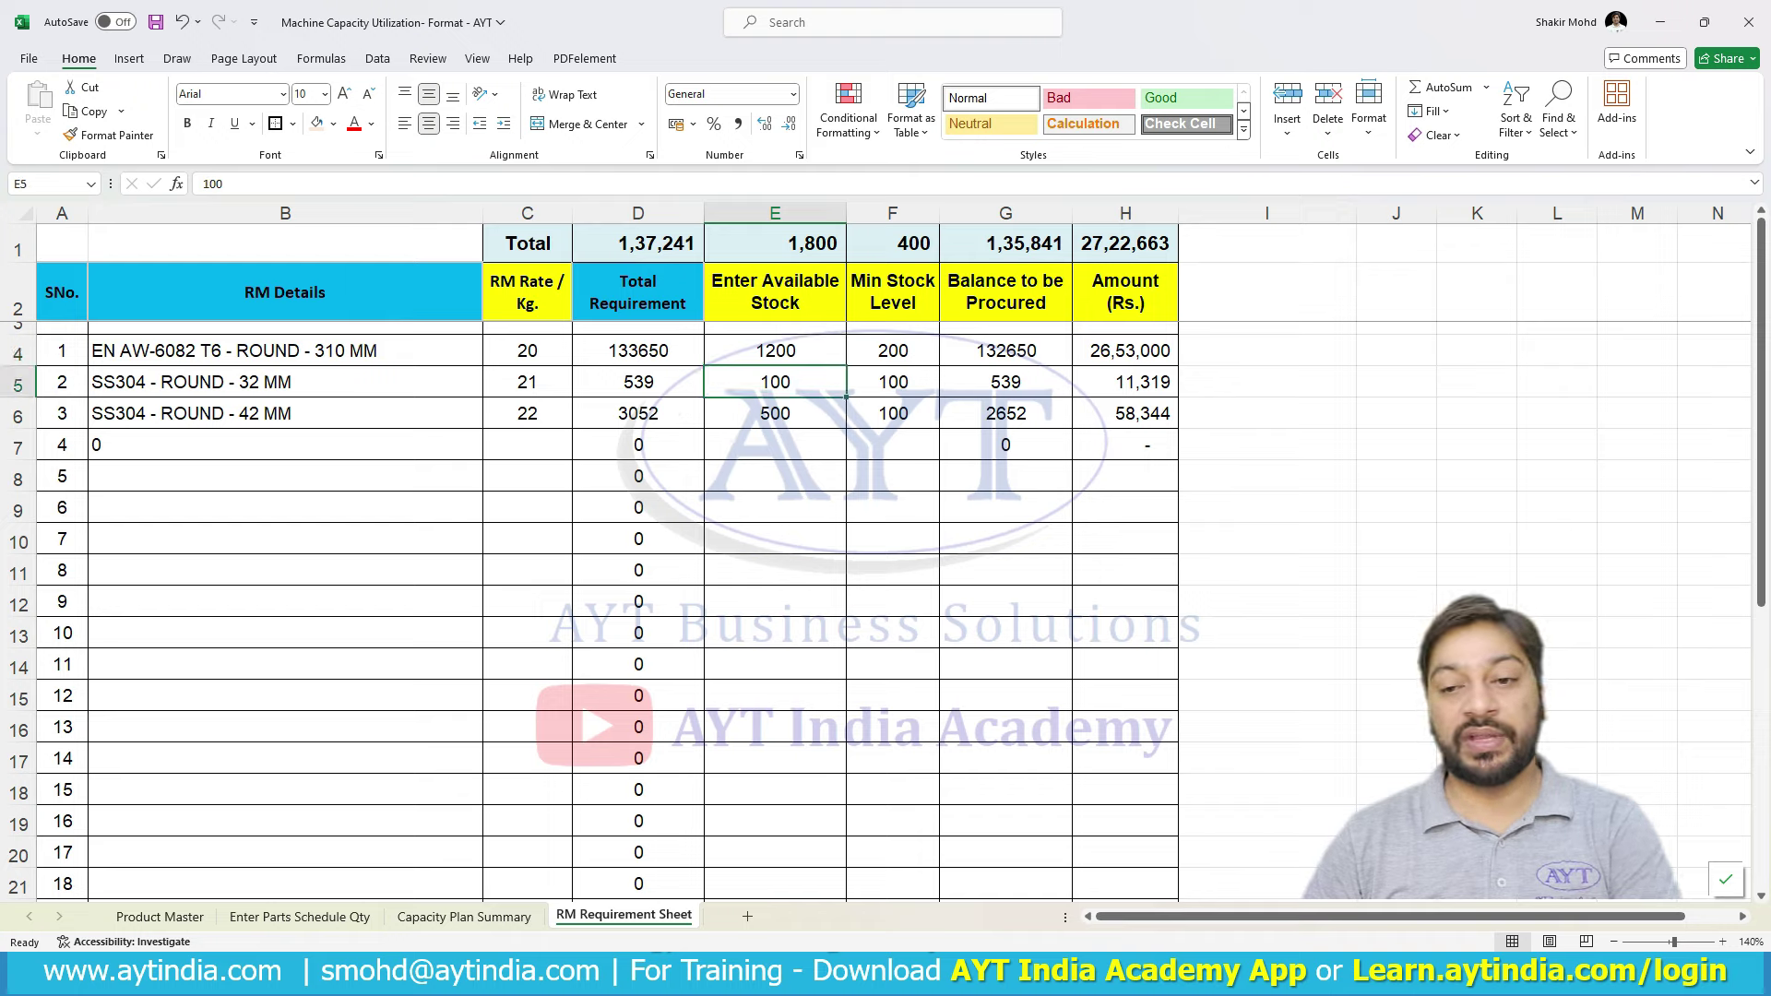
- Set the available stock of SS304 - ROUND - 42 MM to 200 in the RM Requirement Sheet
left_click(775, 413)
key("F2")
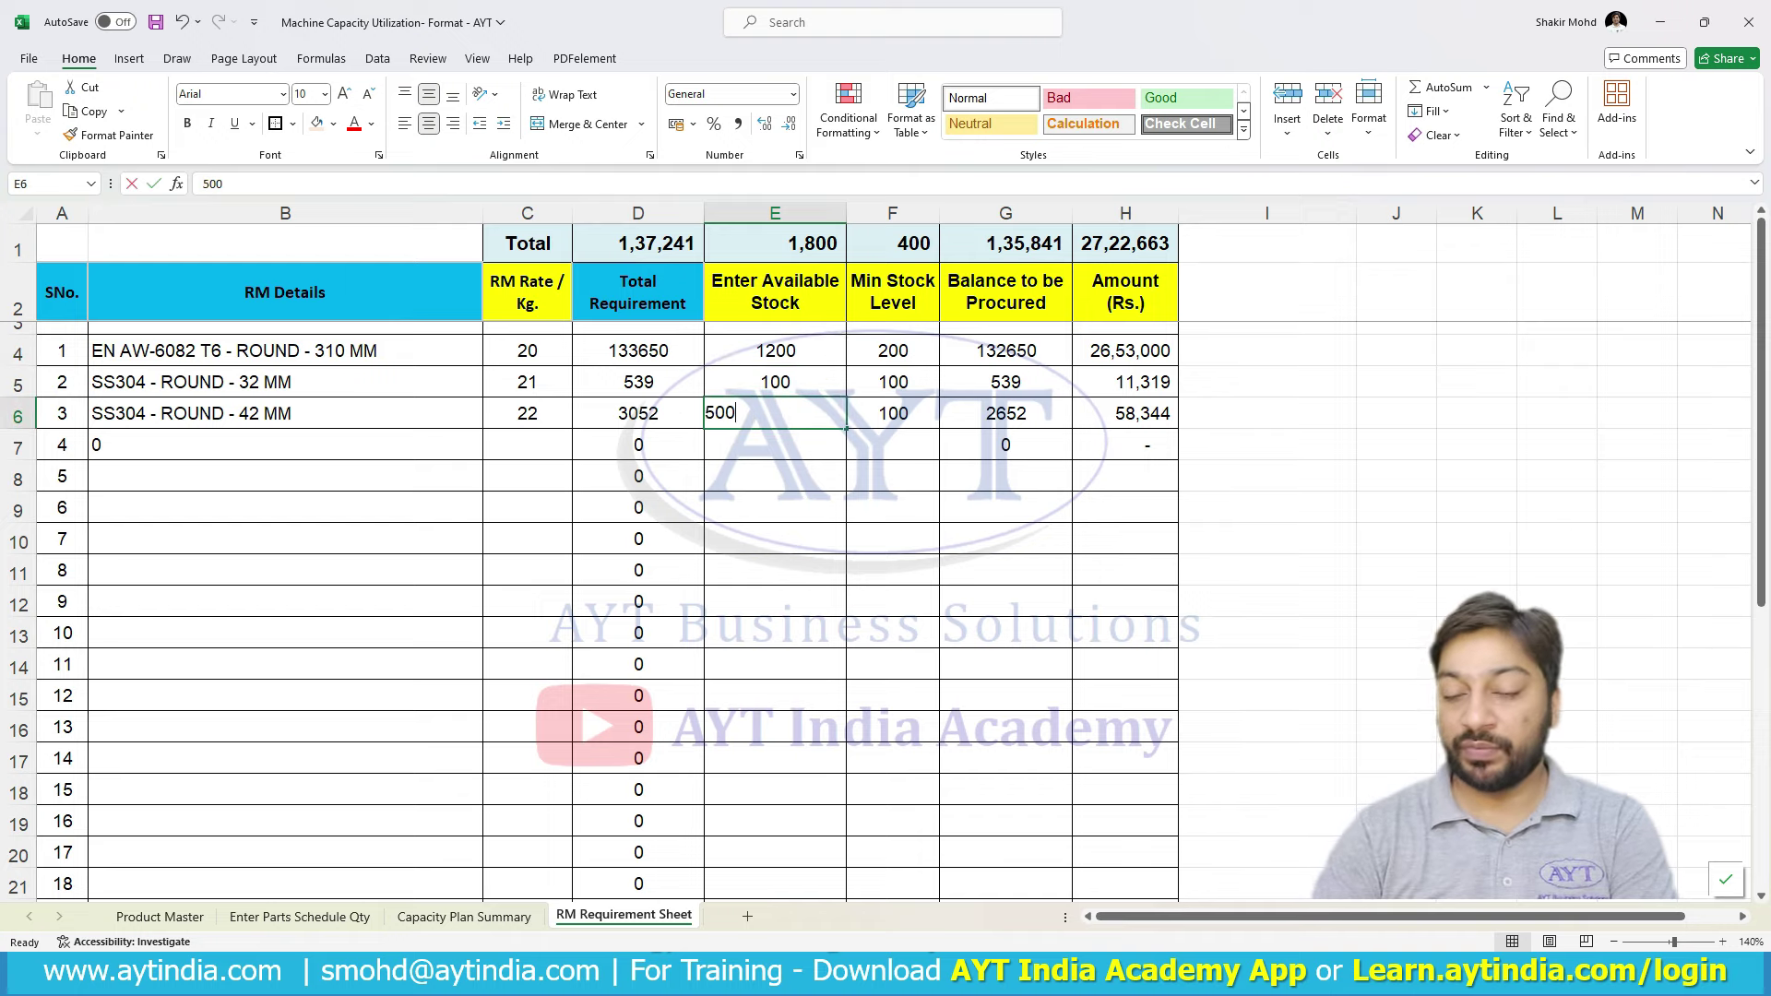
key("BackSpace")
key("BackSpace")
key("BackSpace")
type("200")
key("Return")
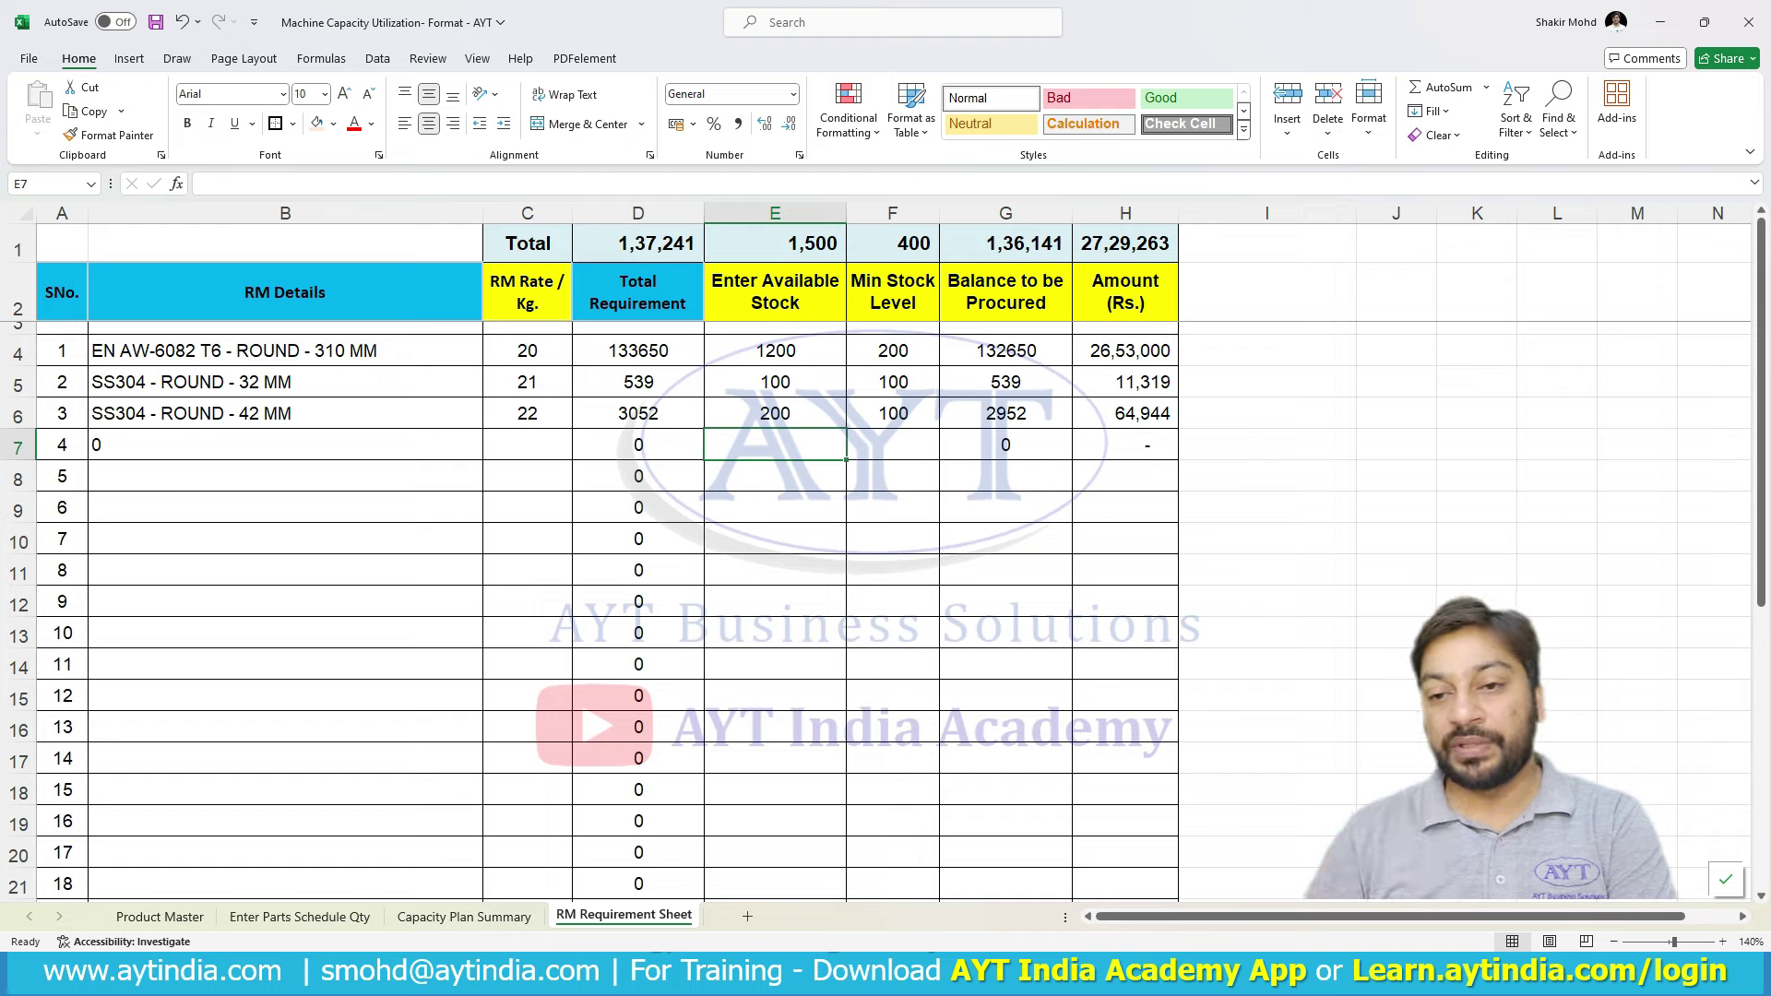
left_click(775, 413)
- Examine the Min Stock Level, Balance to be Procured and Amount values of the three raw materials
left_click(892, 351)
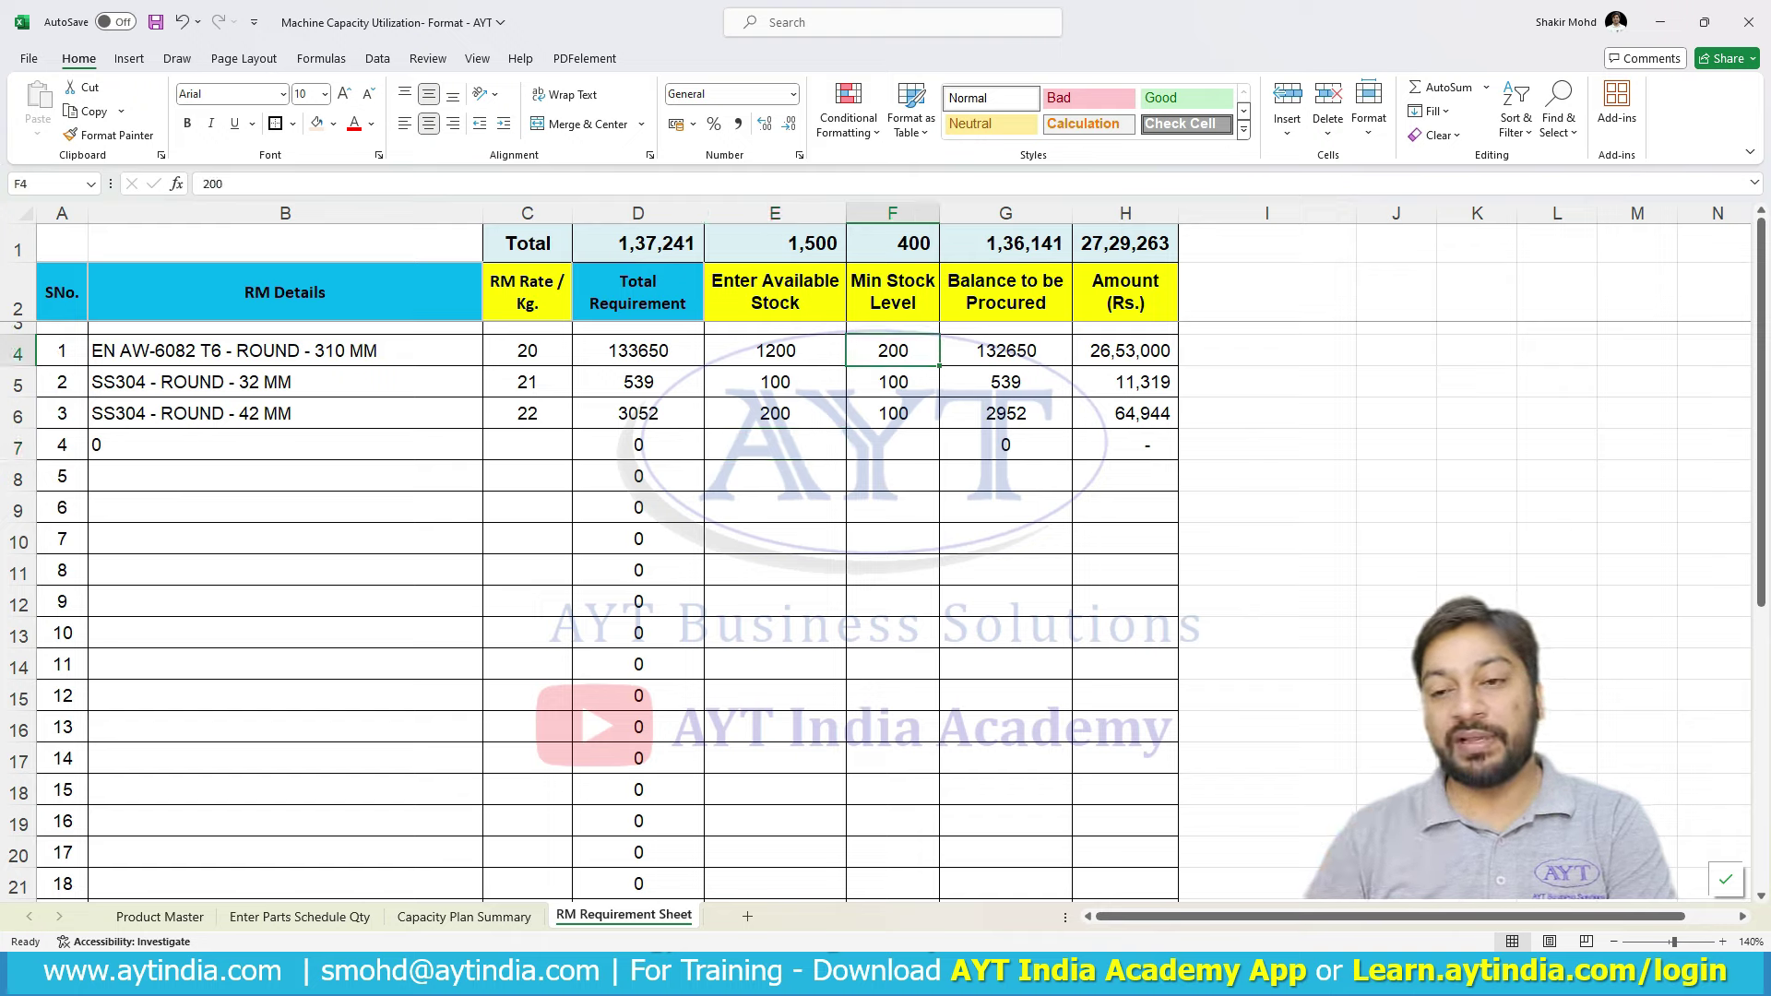
key("Down")
key("Down")
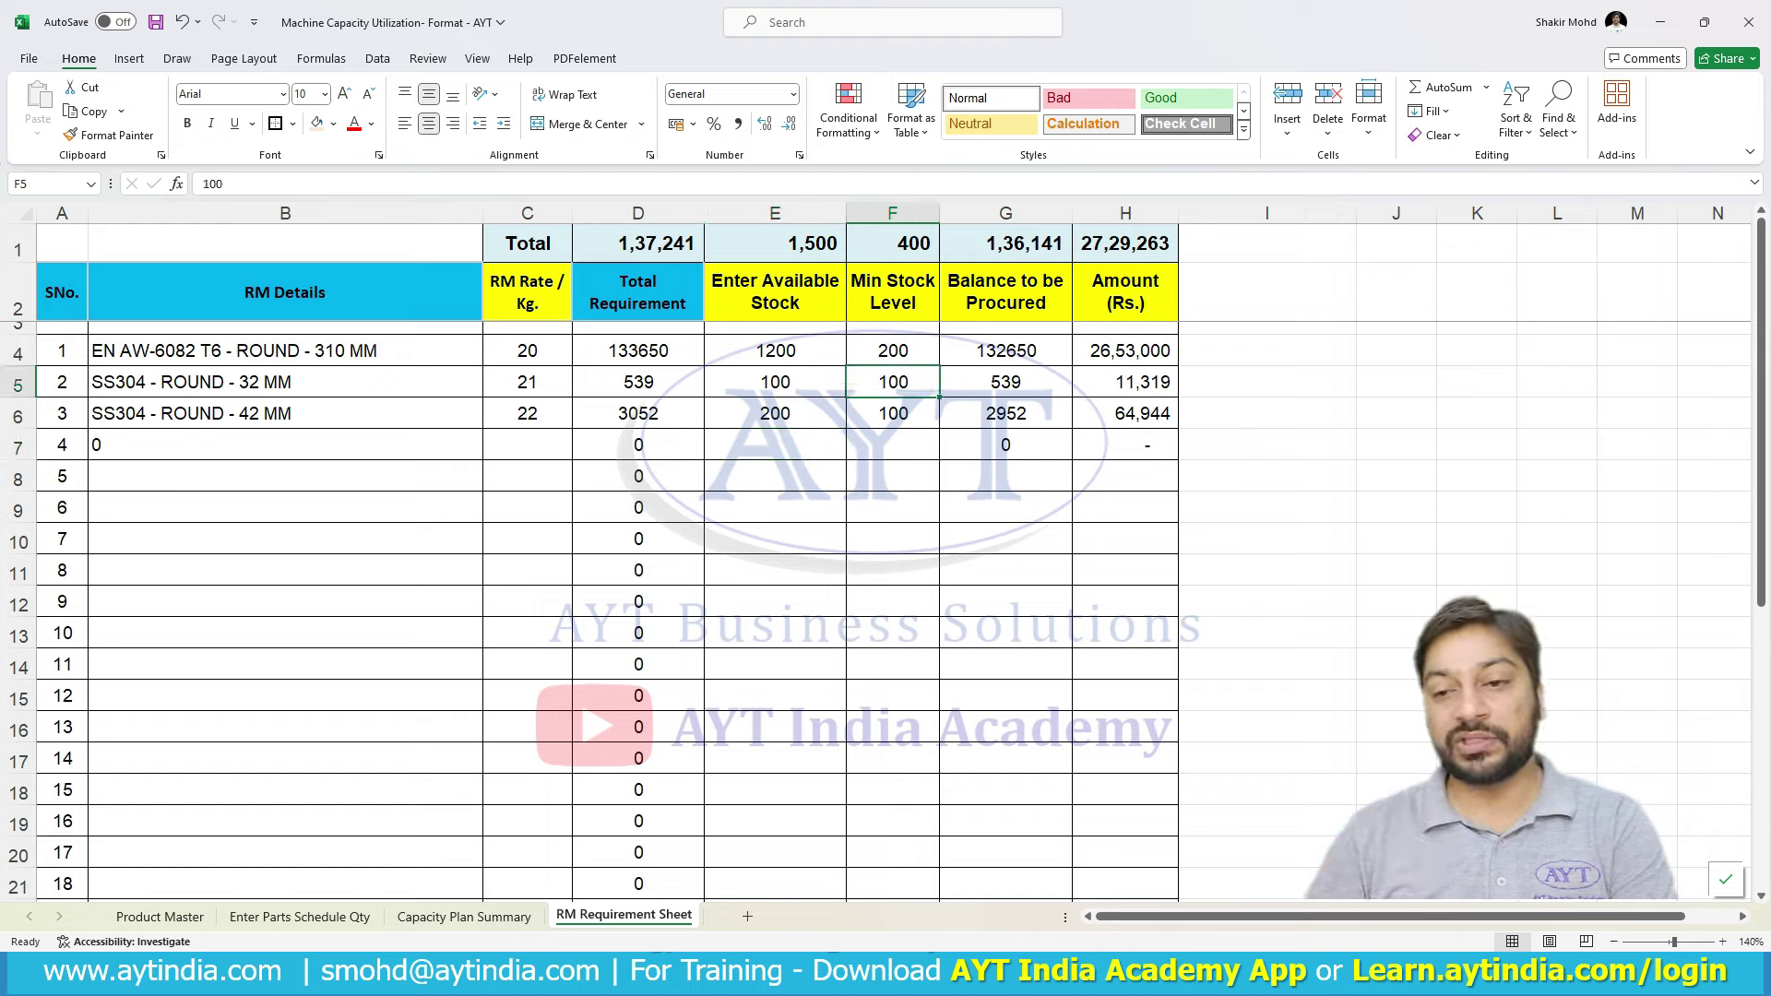
left_click(1005, 351)
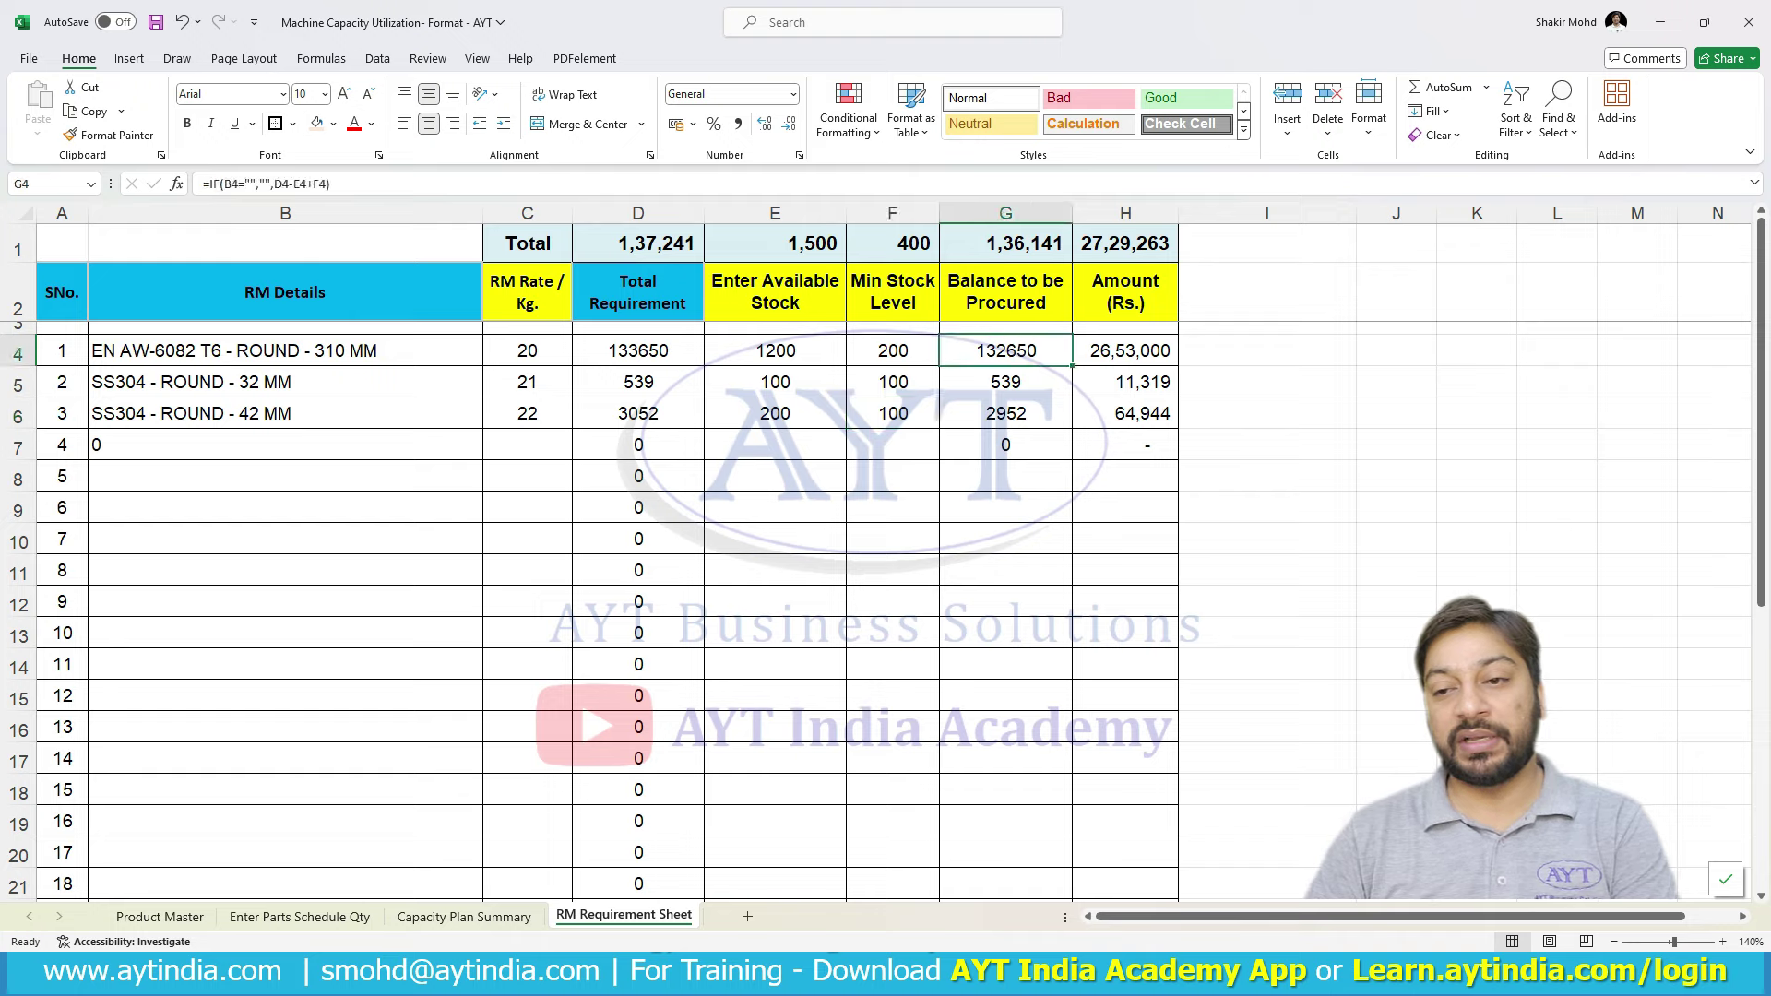
left_click(1005, 382)
left_click(1005, 413)
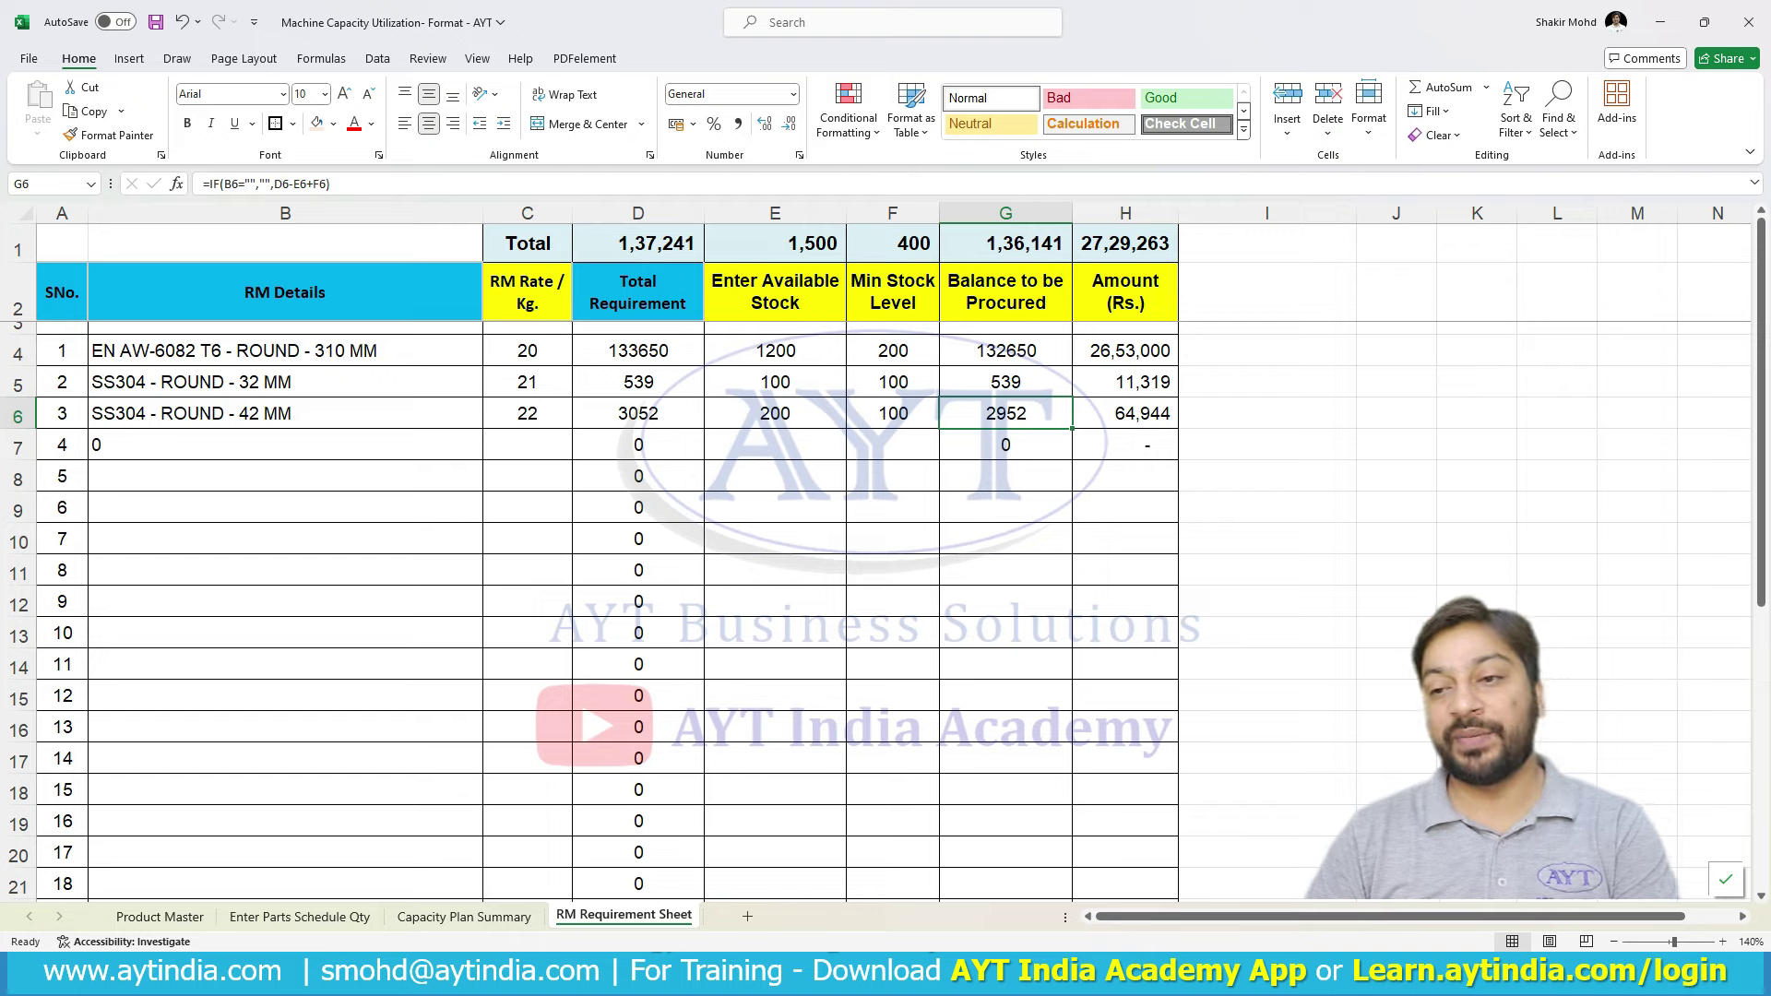
left_click_drag(1125, 350, 1124, 414)
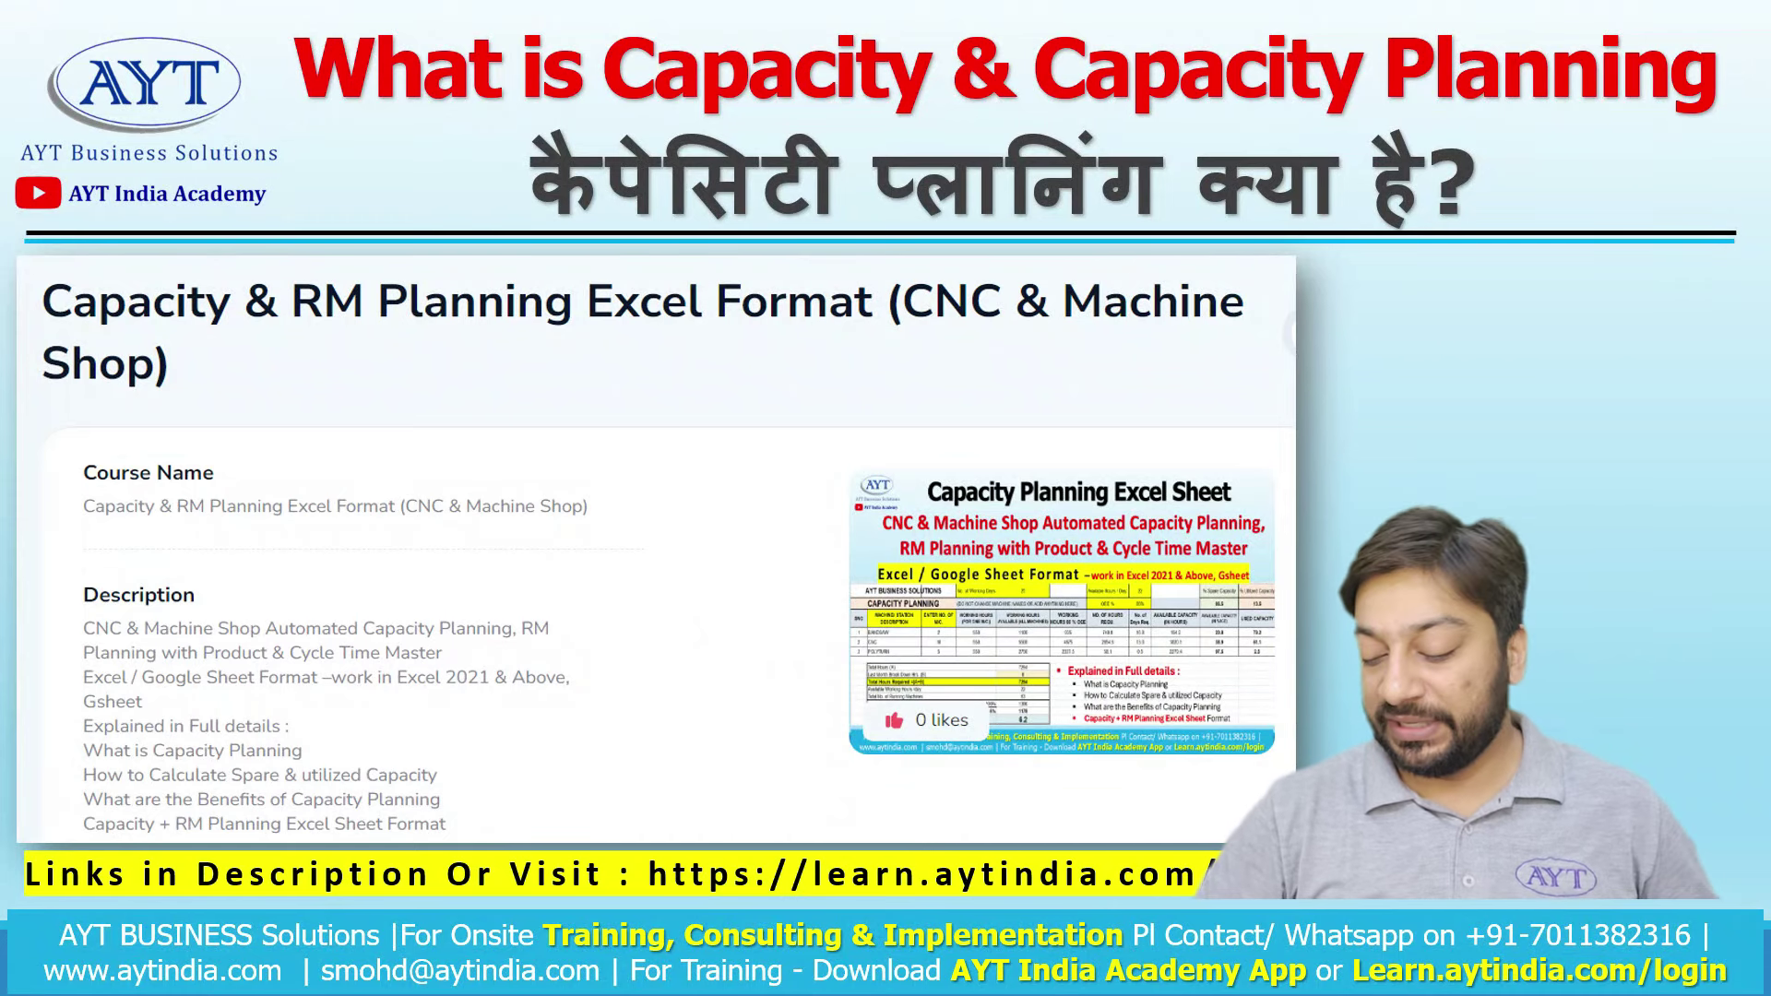
mouse_move(710, 357)
left_mouse_down()
mouse_move(771, 372)
mouse_move(855, 347)
mouse_move(884, 377)
mouse_move(1007, 348)
left_mouse_up()
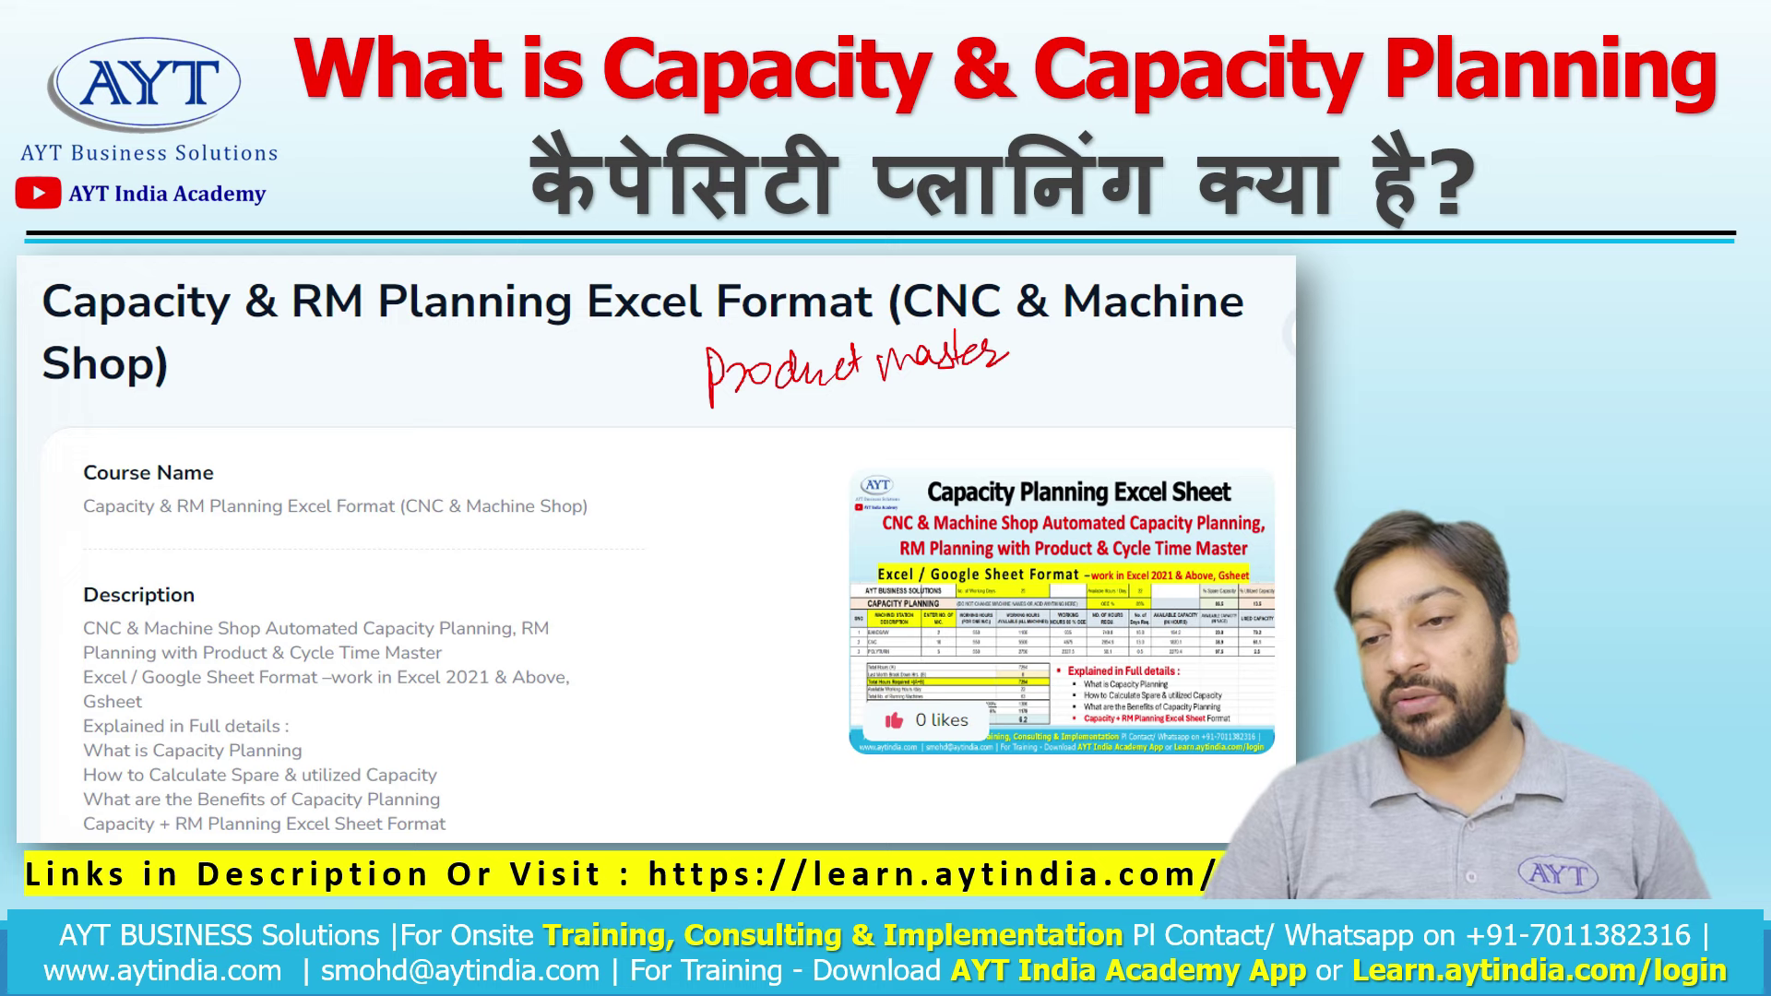
mouse_move(785, 401)
left_mouse_down()
mouse_move(786, 459)
mouse_move(801, 434)
left_mouse_up()
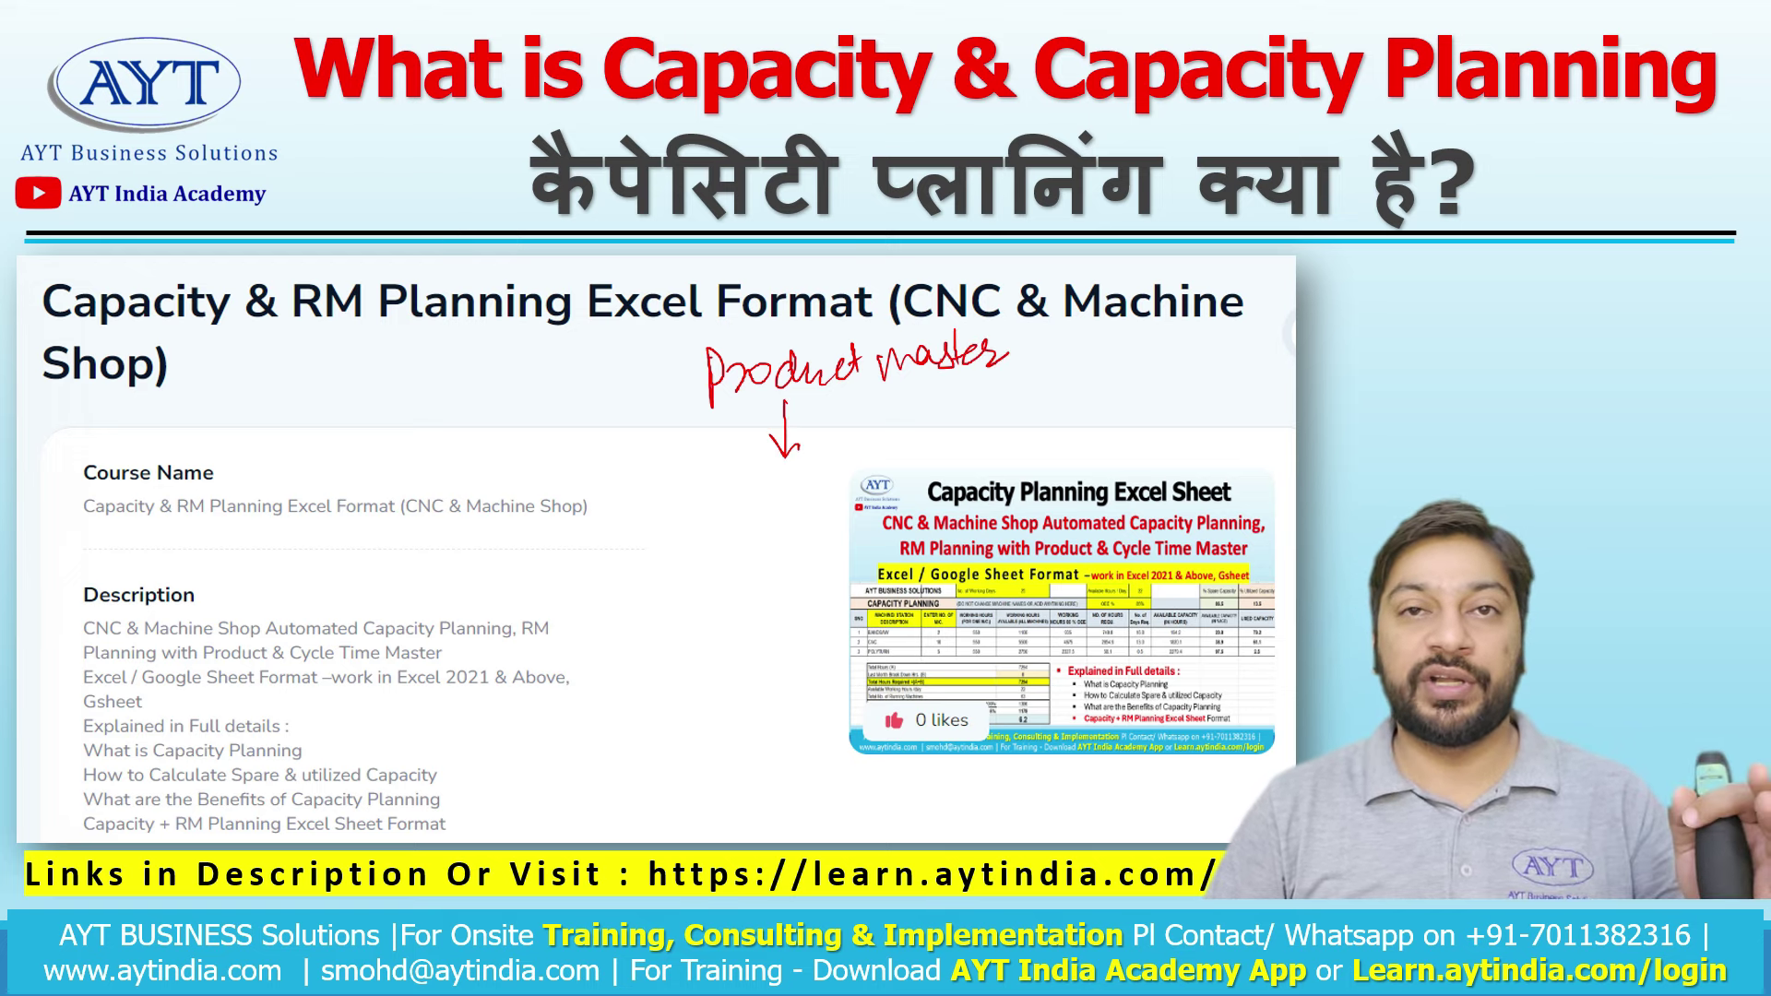